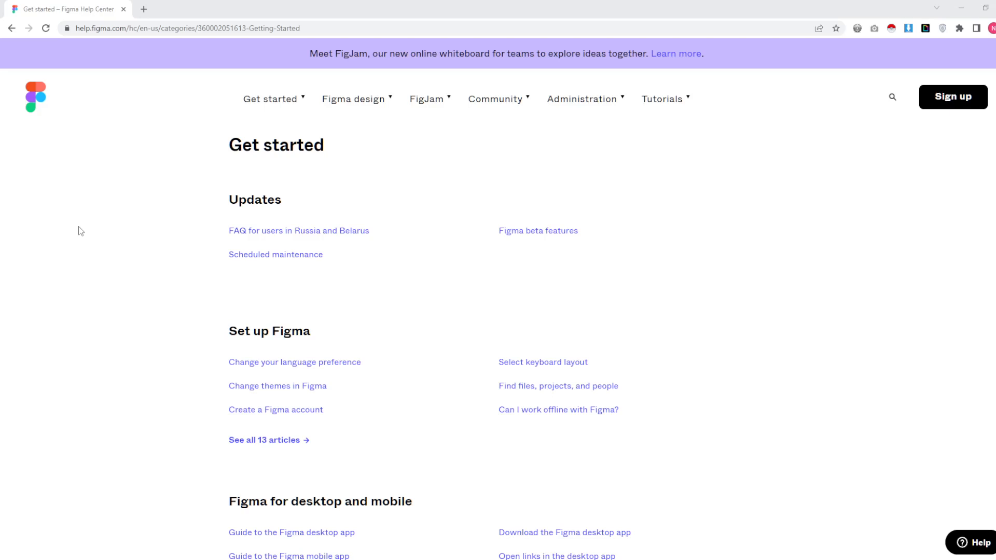
- Open the 'Download the Figma desktop app' article under Figma for desktop and mobile
scroll(452, 389, "down", 2)
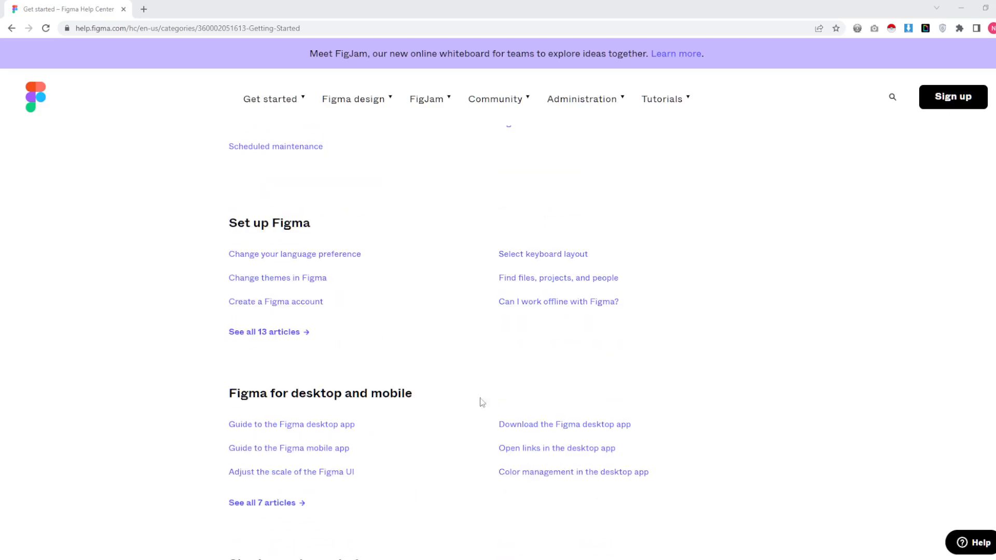
left_click(596, 426)
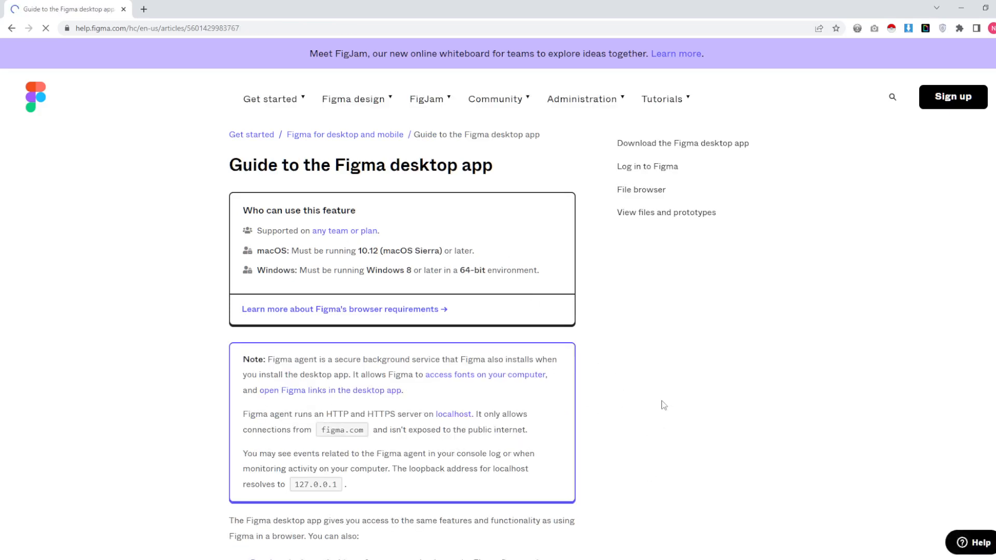
scroll(709, 394, "down", 3)
scroll(707, 396, "up", 3)
- Go back to the Get started page and scroll down through its article list
left_click(11, 29)
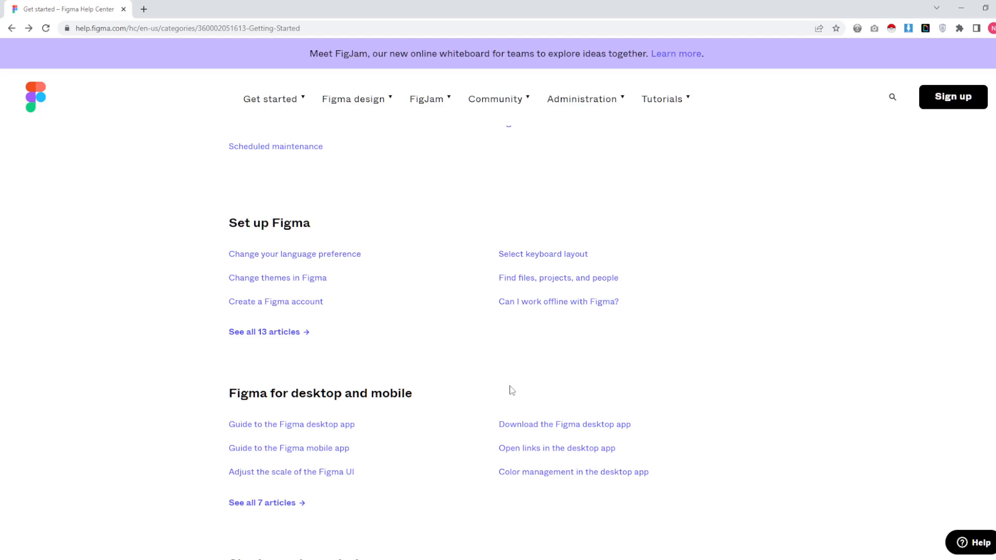
scroll(479, 380, "down", 2)
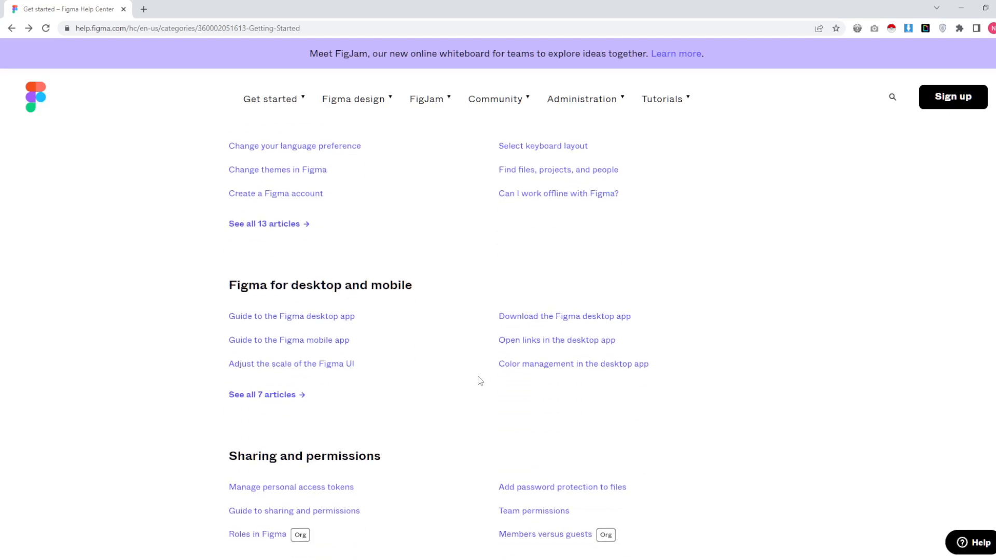
scroll(478, 381, "down", 1)
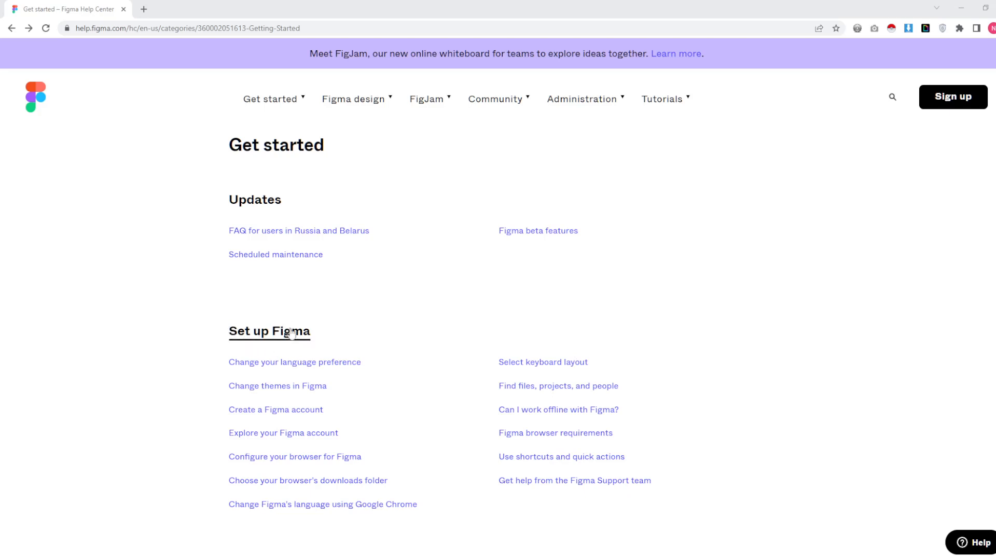
scroll(449, 363, "down", 4)
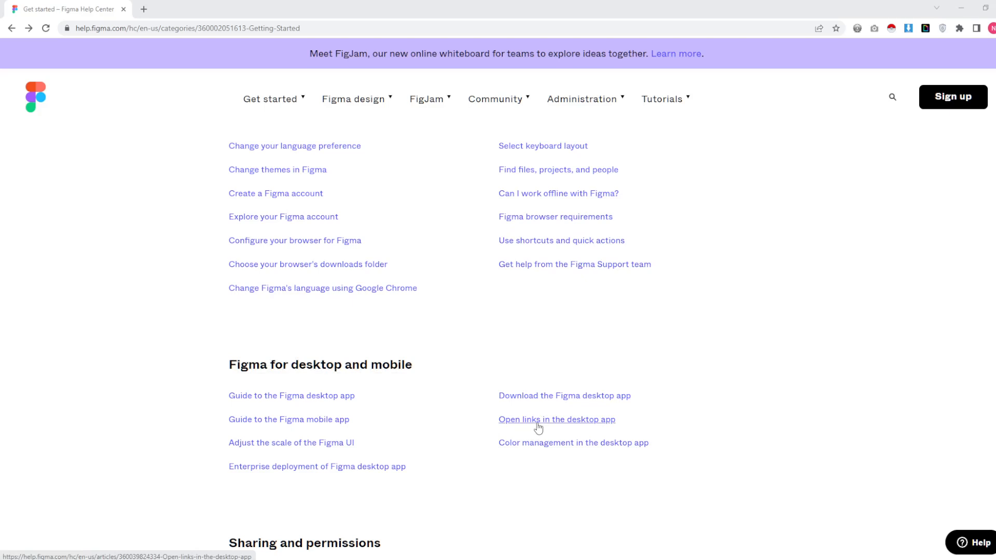
scroll(380, 403, "down", 4)
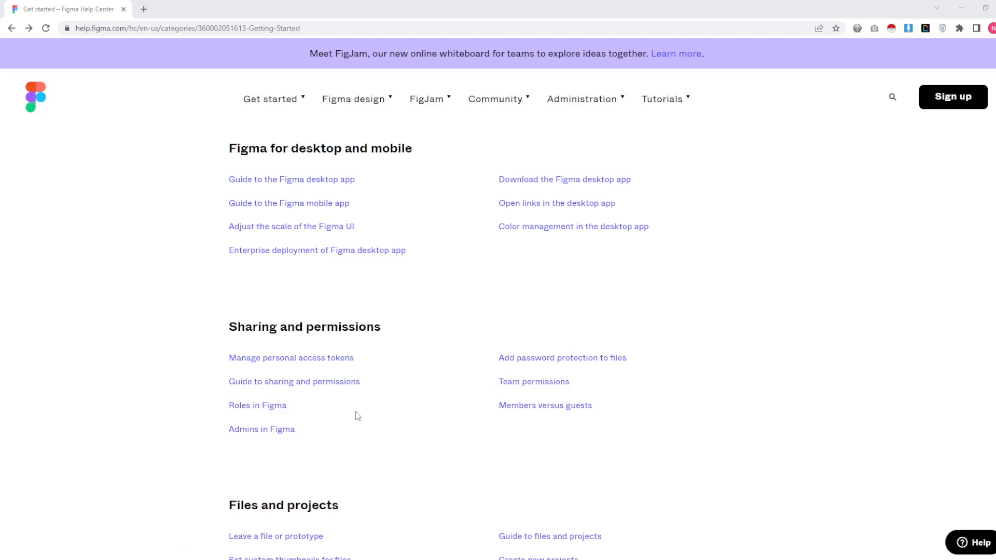
scroll(393, 407, "down", 2)
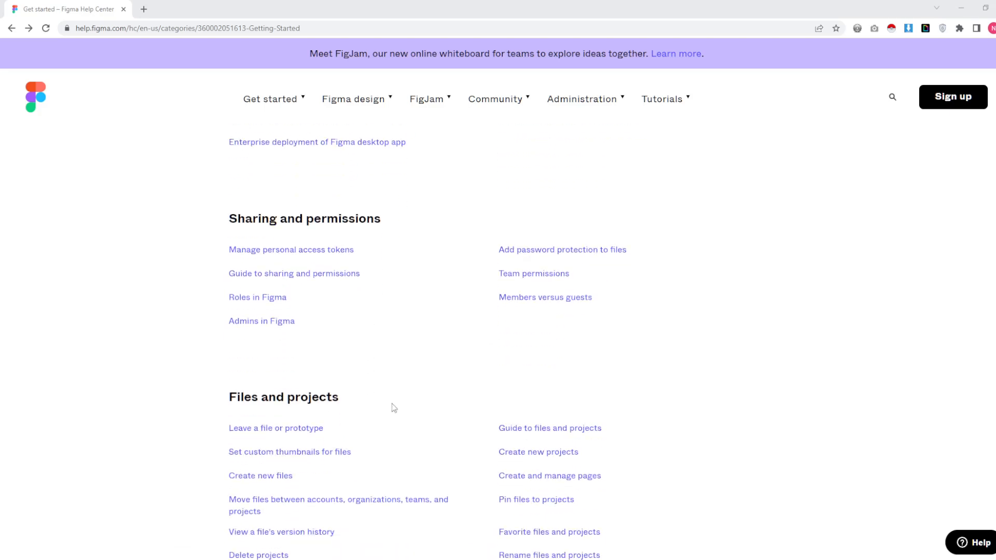
scroll(393, 408, "down", 1)
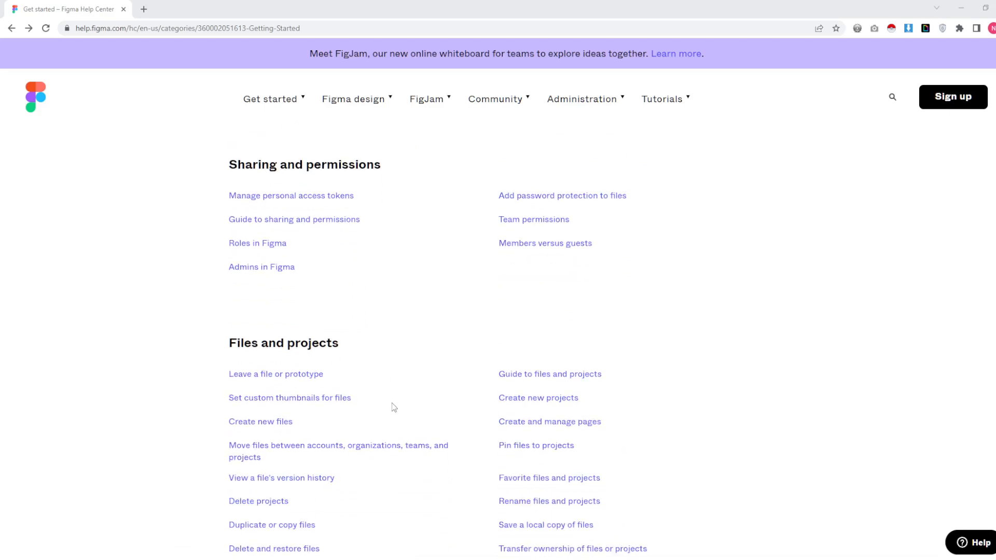
scroll(393, 408, "down", 2)
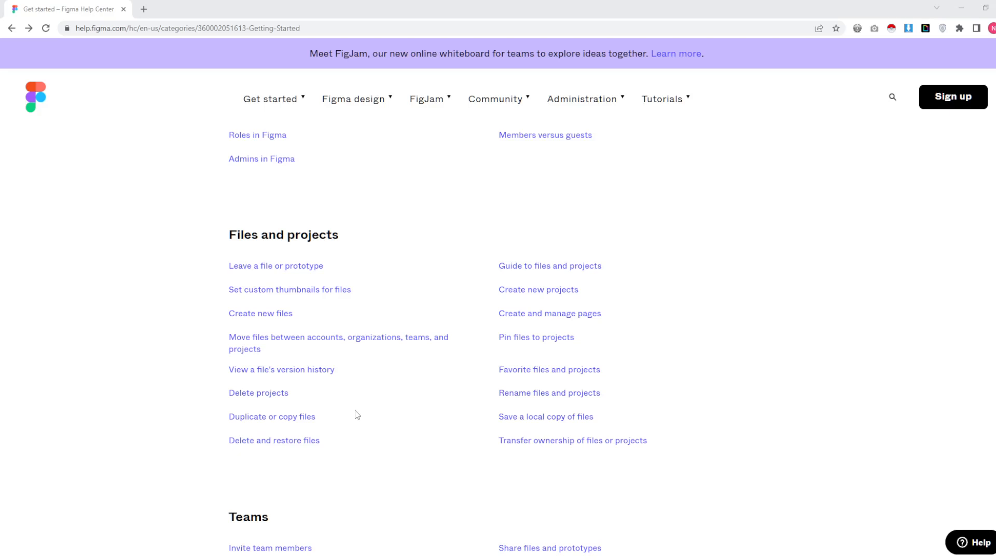
scroll(357, 415, "down", 5)
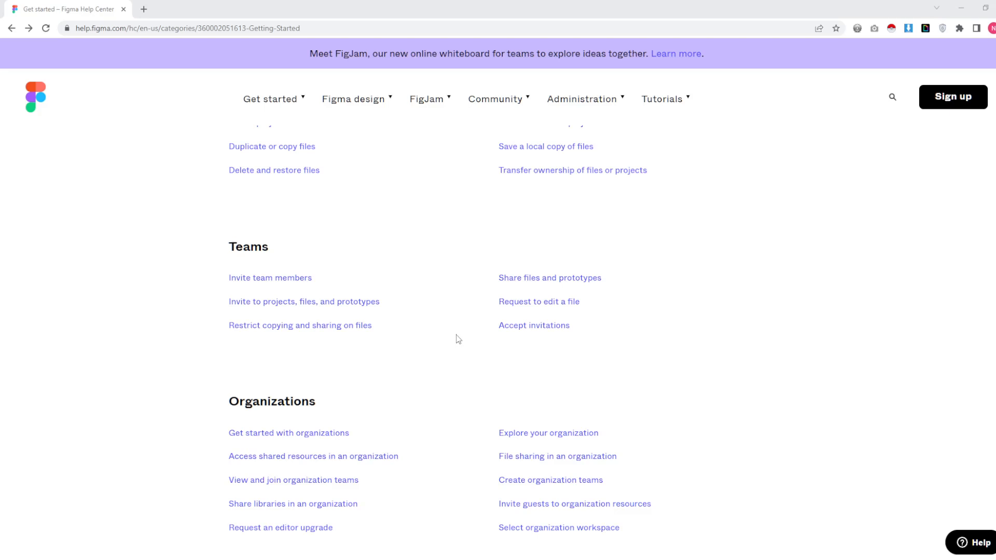
scroll(458, 339, "down", 3)
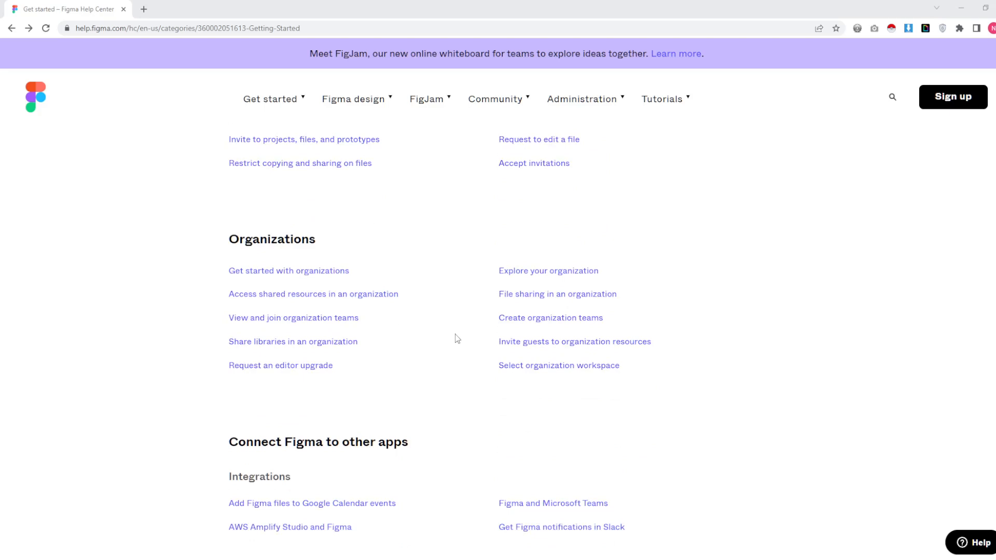
scroll(457, 338, "down", 3)
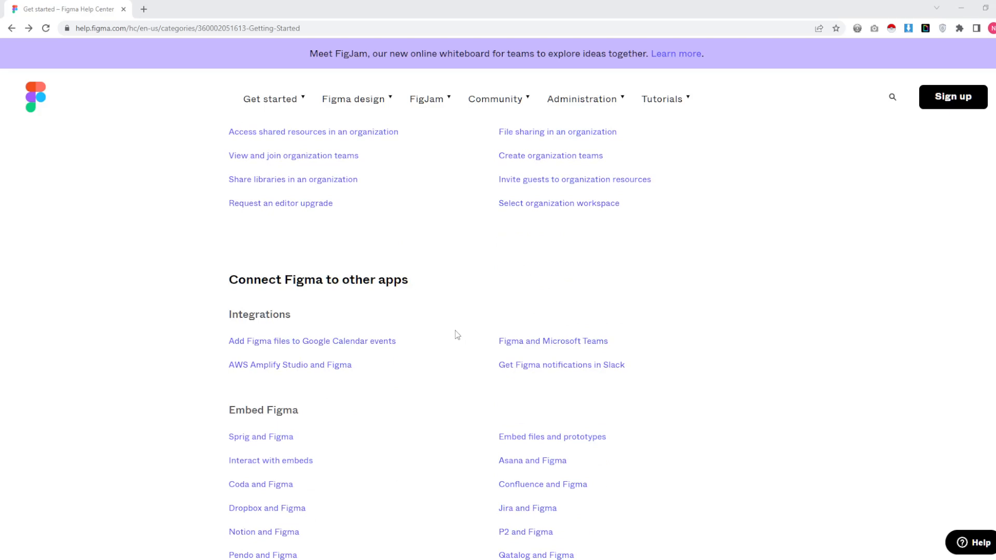
scroll(458, 335, "down", 1)
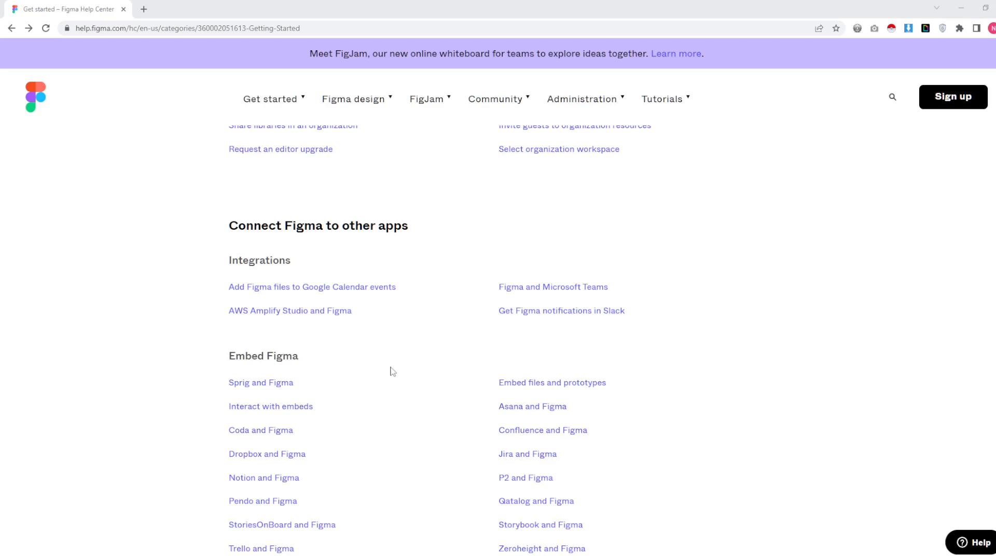
- Scroll to the bottom of the Get started page and back up to the top
scroll(392, 372, "down", 1)
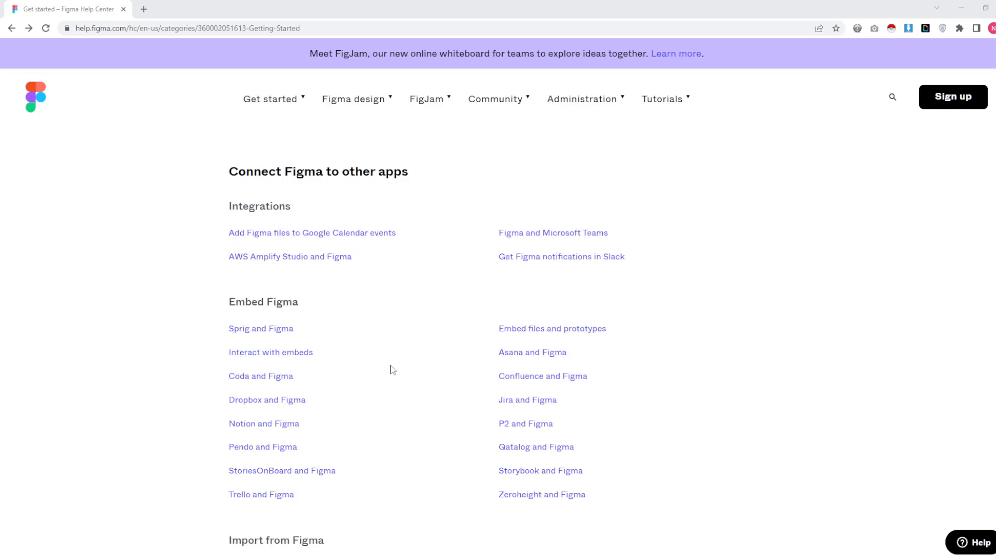
scroll(393, 369, "down", 3)
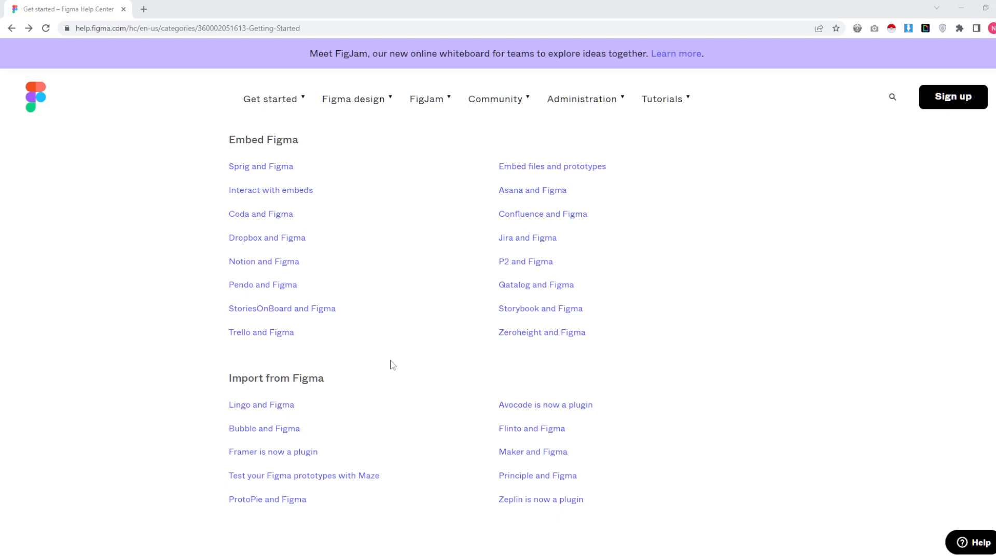
scroll(392, 364, "down", 2)
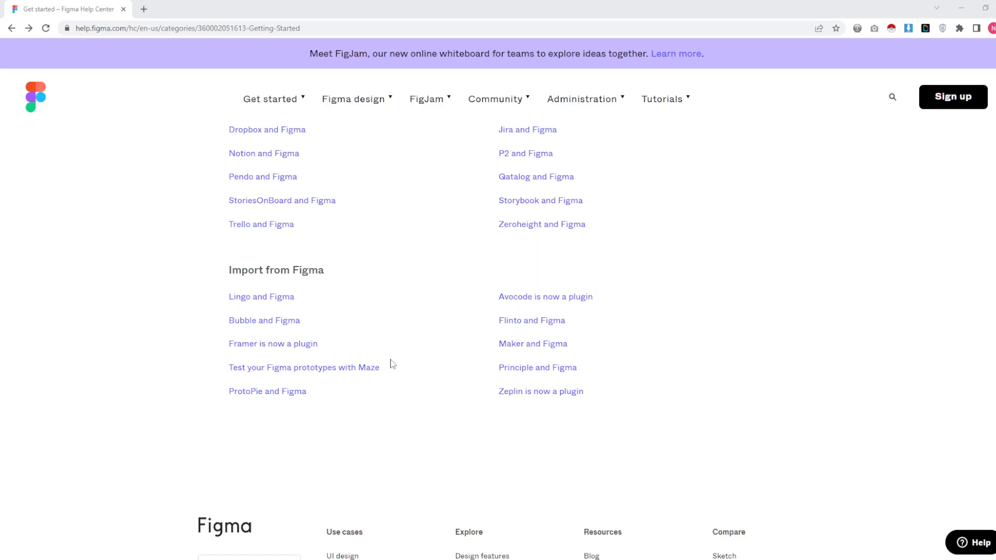
scroll(393, 363, "up", 18)
scroll(393, 364, "up", 10)
scroll(393, 364, "up", 3)
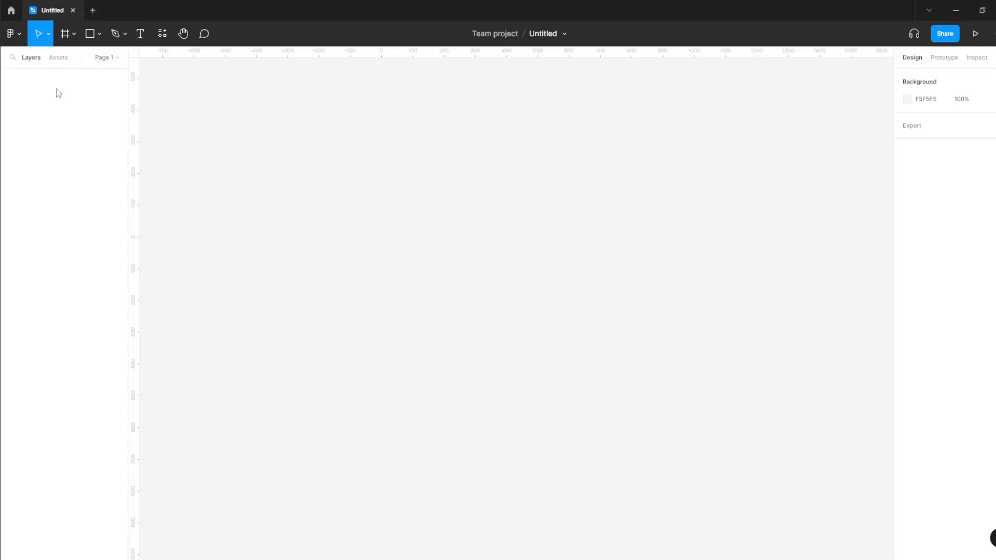
- Rename the Untitled design file to 'Fashion-Shop'
left_click(543, 35)
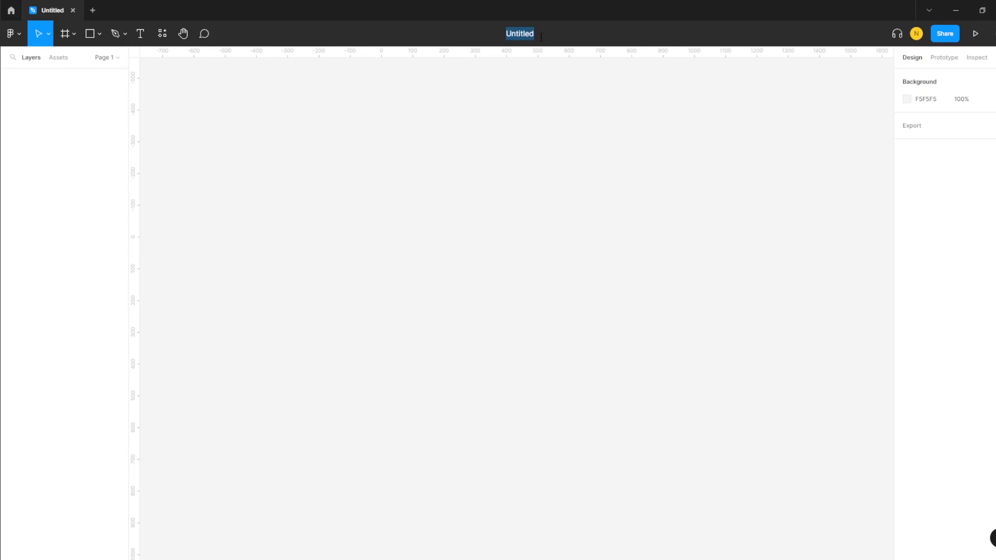
type("Fashion-Shop")
key("Return")
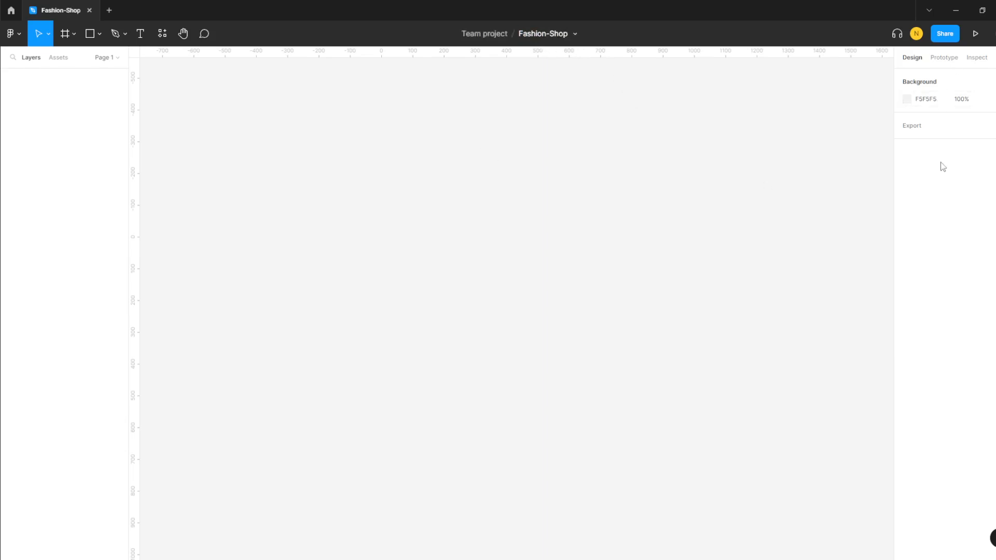
left_click(21, 35)
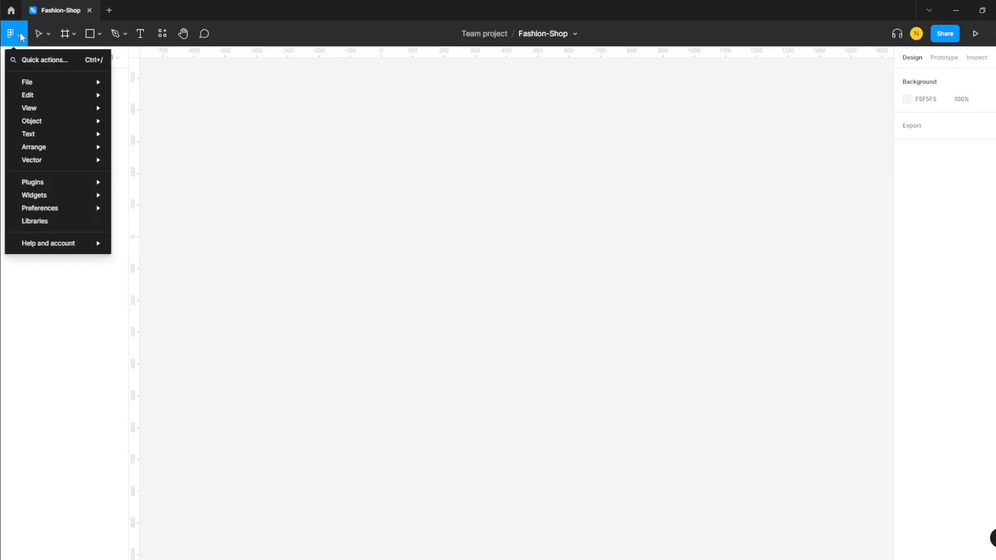
left_click(483, 240)
scroll(482, 242, "up", 2)
scroll(415, 213, "up", 3)
left_click(72, 35)
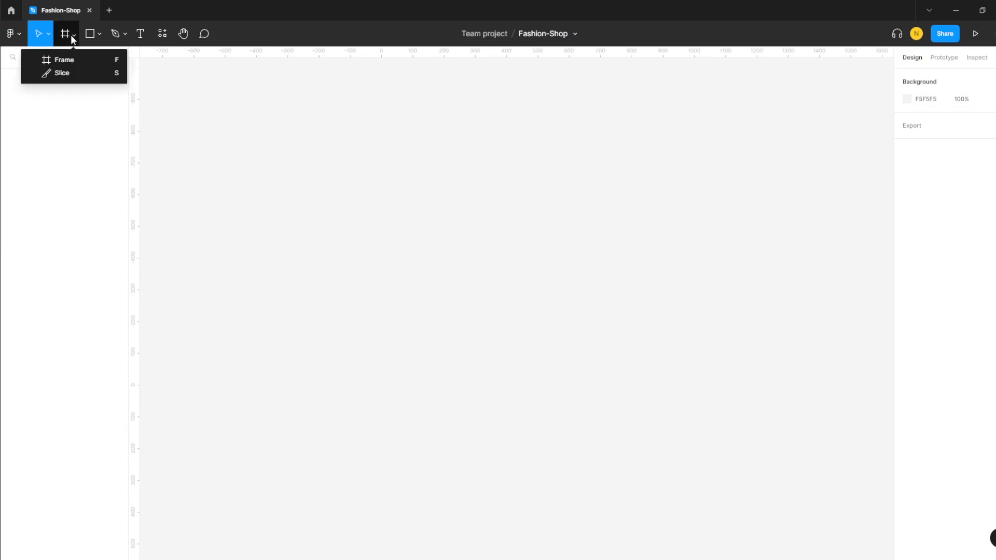
left_click(49, 35)
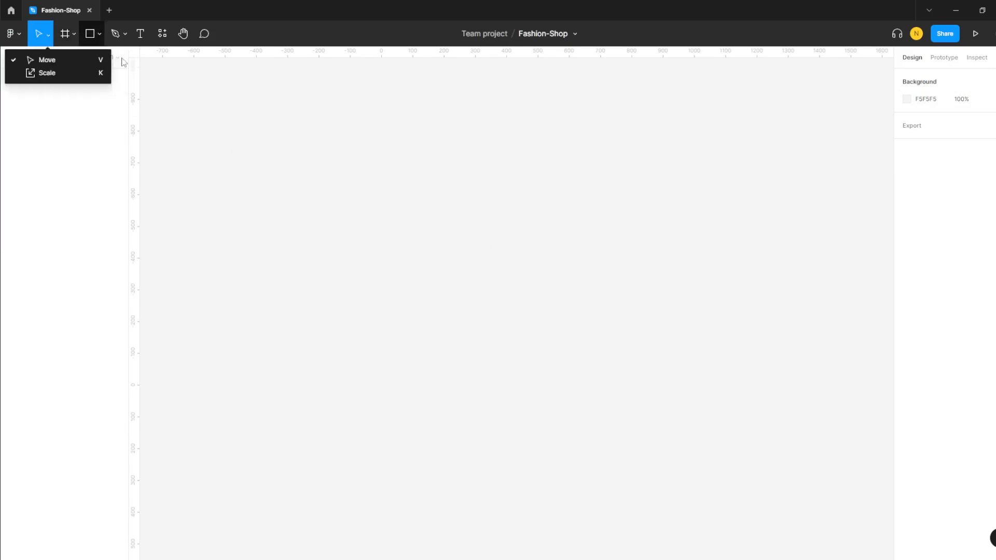
left_click(496, 107)
left_click(943, 59)
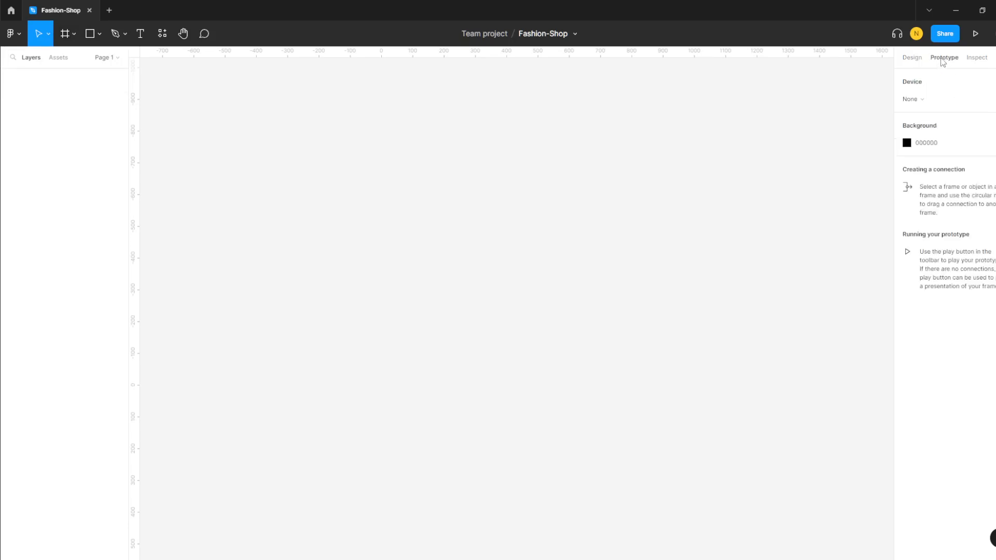
left_click(985, 61)
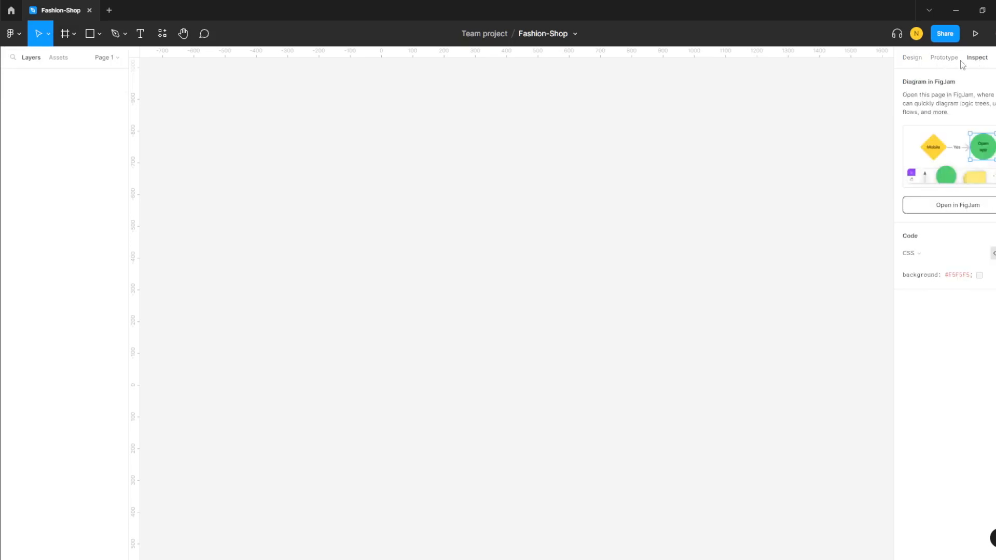
left_click(908, 61)
left_click(20, 35)
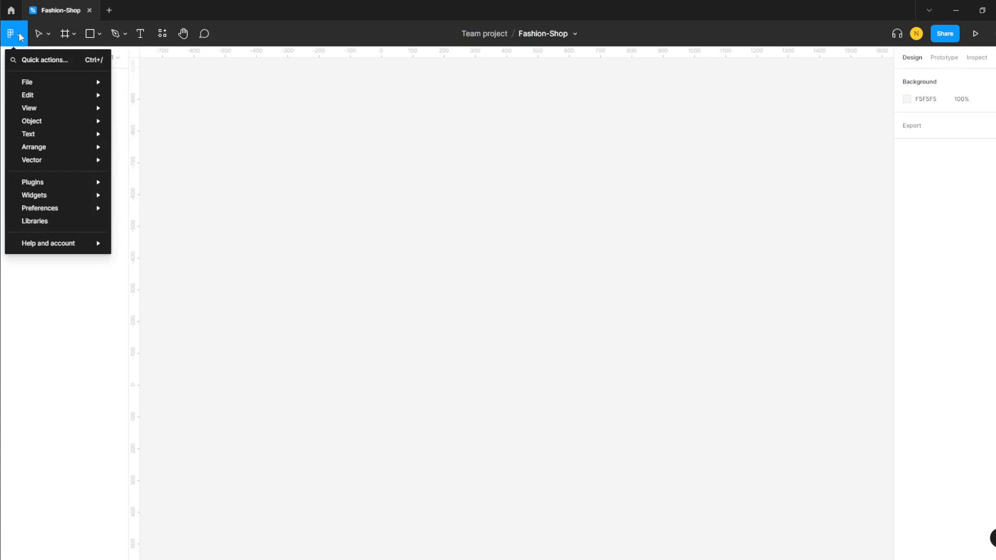
mouse_move(27, 82)
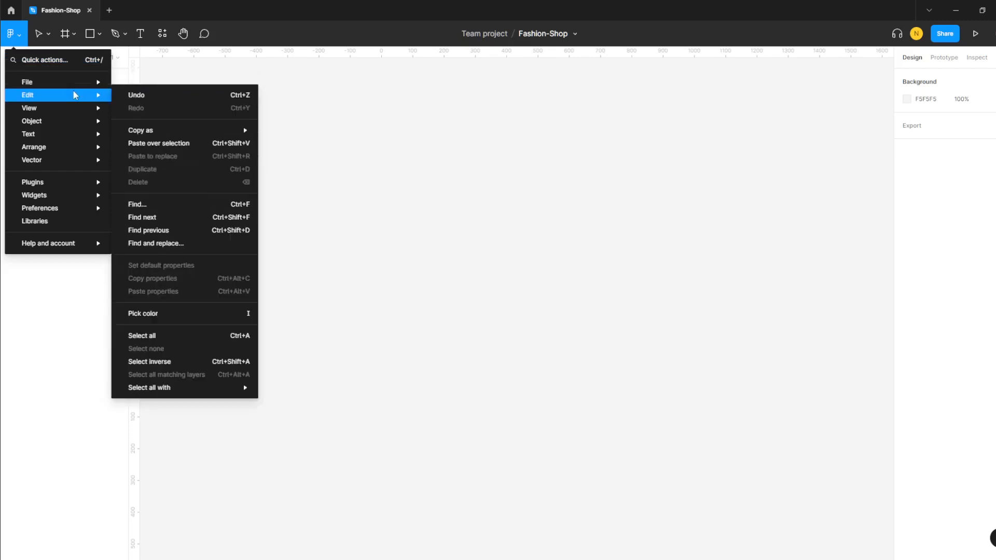
mouse_move(71, 109)
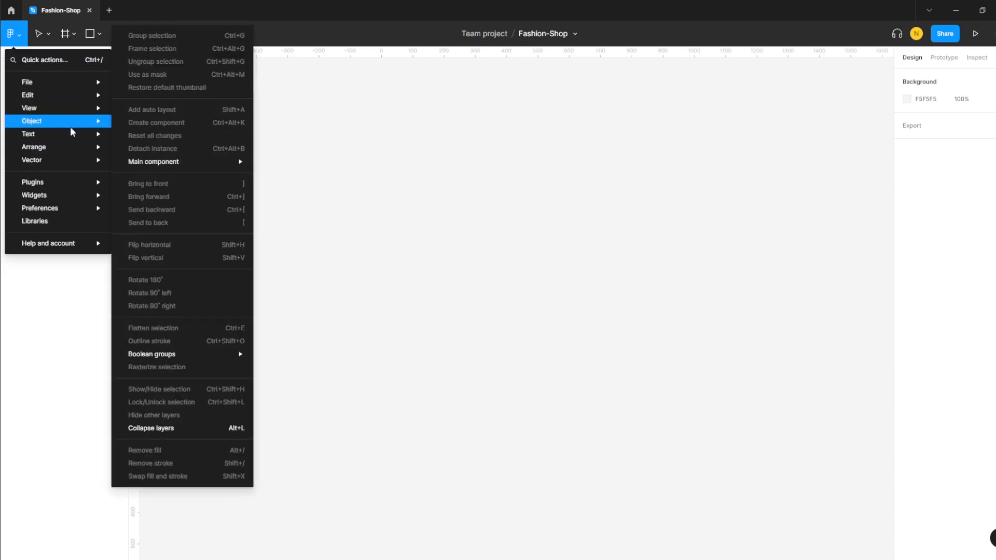
mouse_move(62, 158)
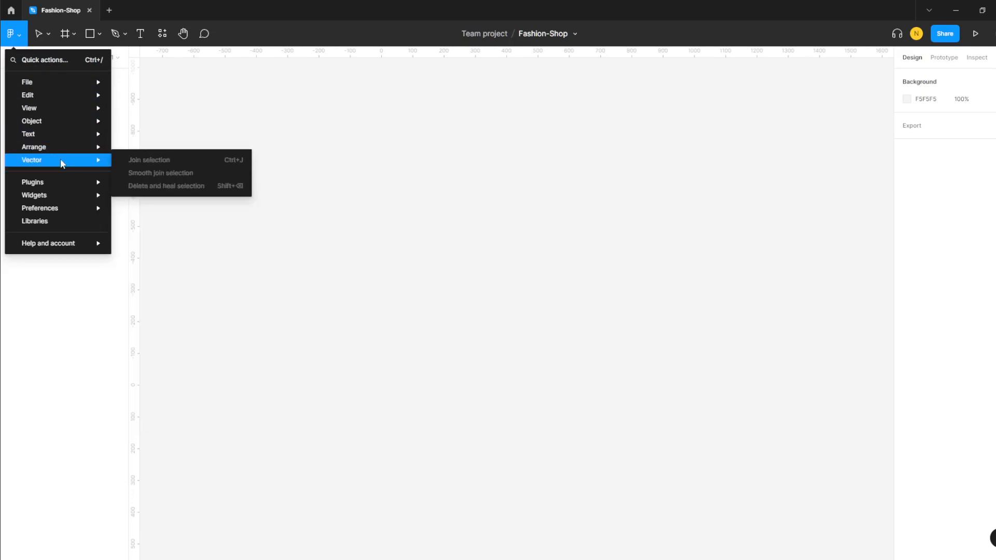
mouse_move(60, 209)
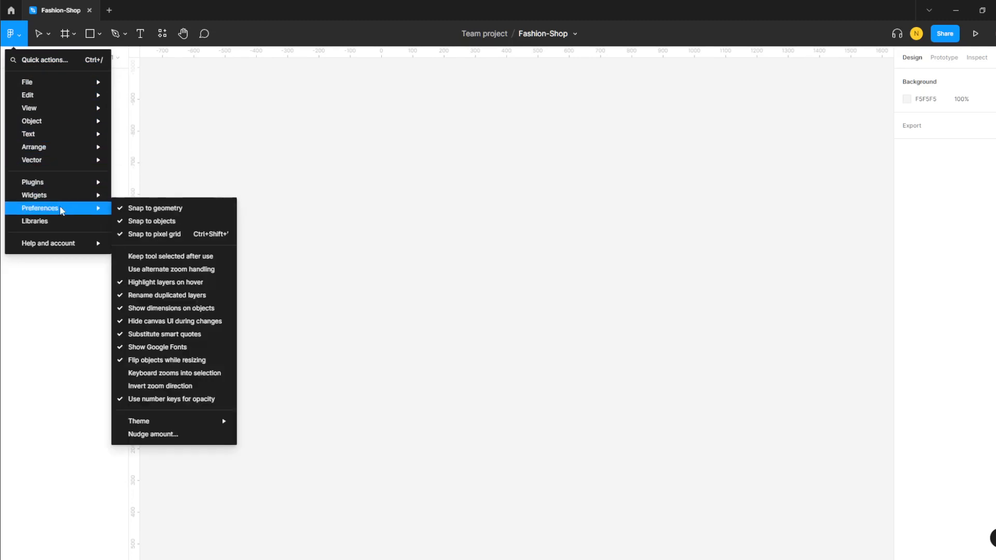
- Look through the Move, Frame, Shape and Pen tool dropdowns in the toolbar
left_click(47, 33)
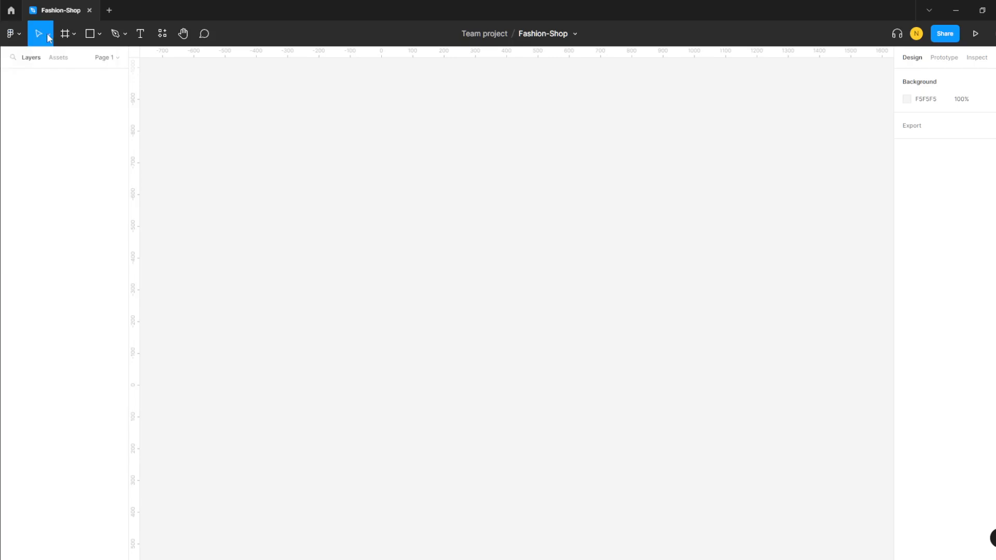
left_click(47, 34)
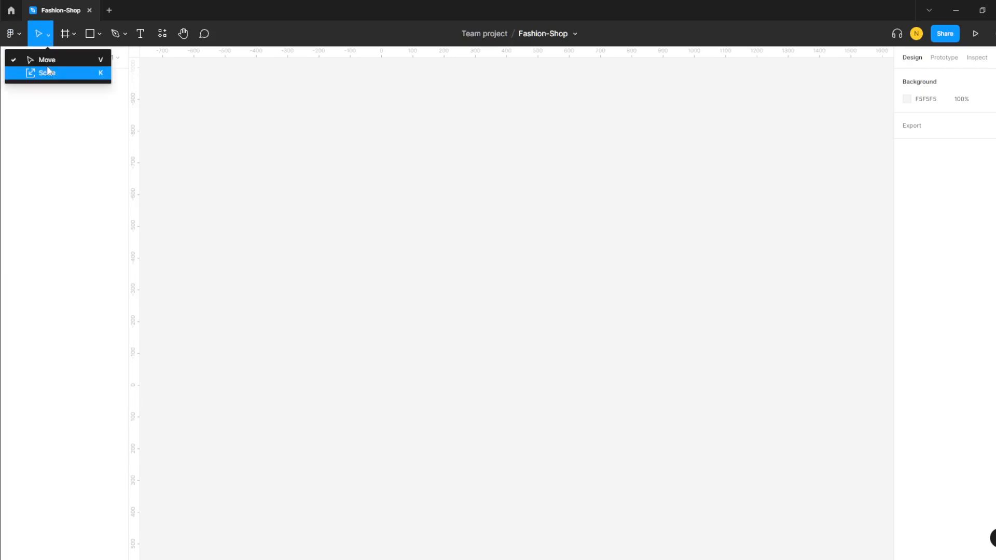
left_click(72, 33)
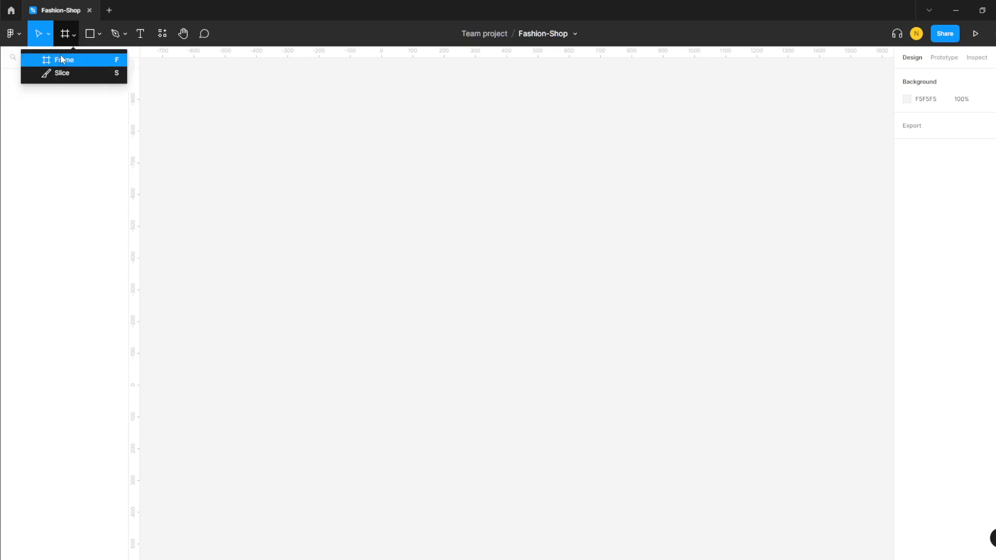
left_click(100, 34)
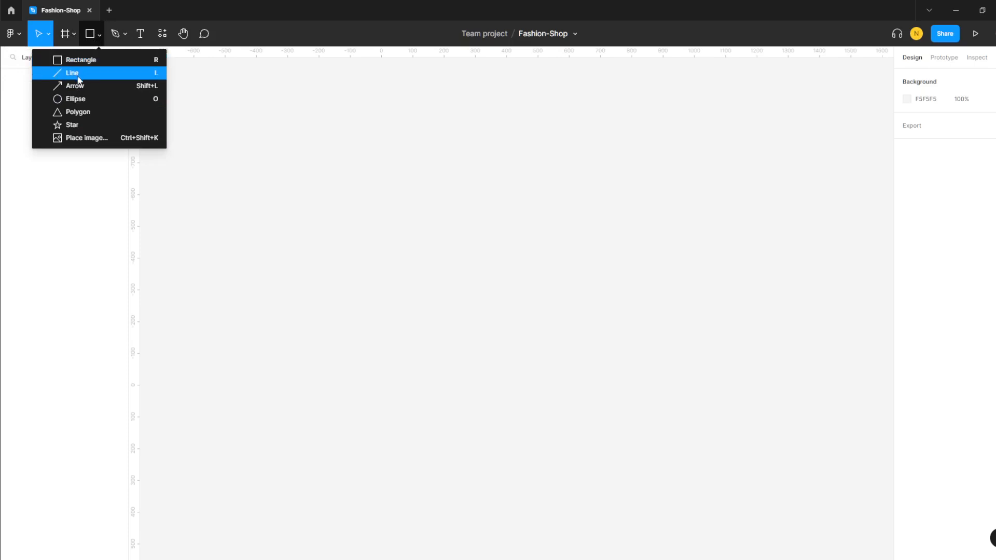
left_click(125, 34)
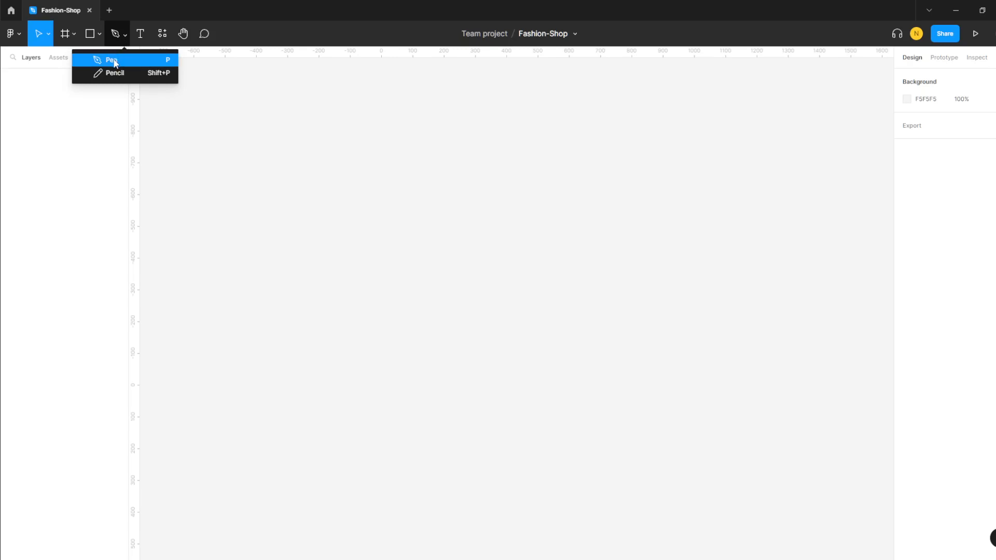
- Try Text and Resources, select the Hand tool, and go to the Team project browser
left_click(142, 33)
left_click(165, 38)
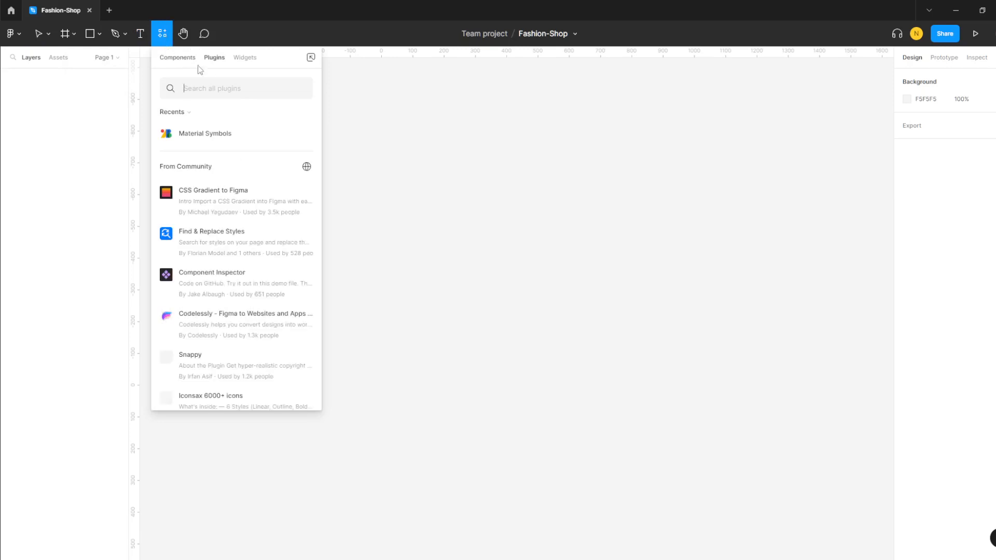
left_click(182, 35)
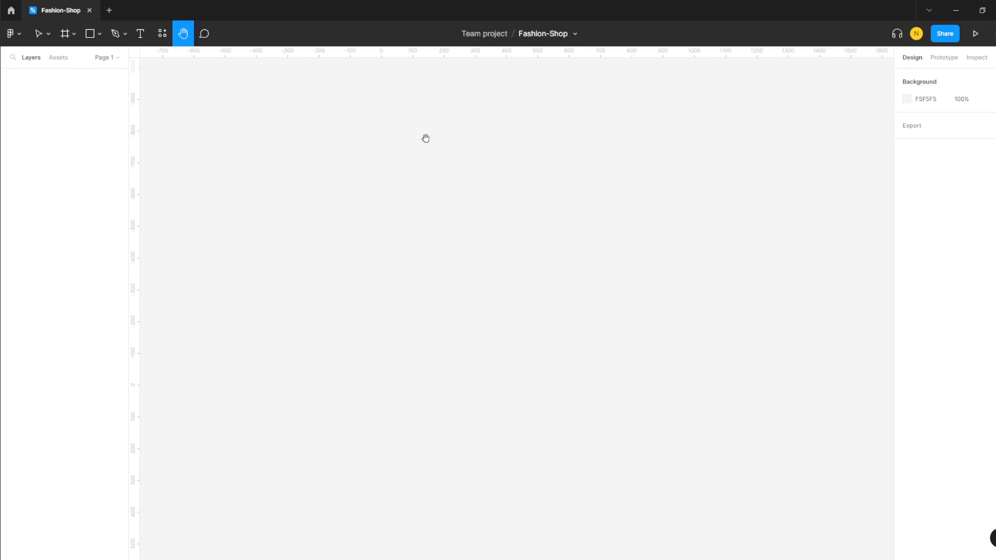
left_click(489, 33)
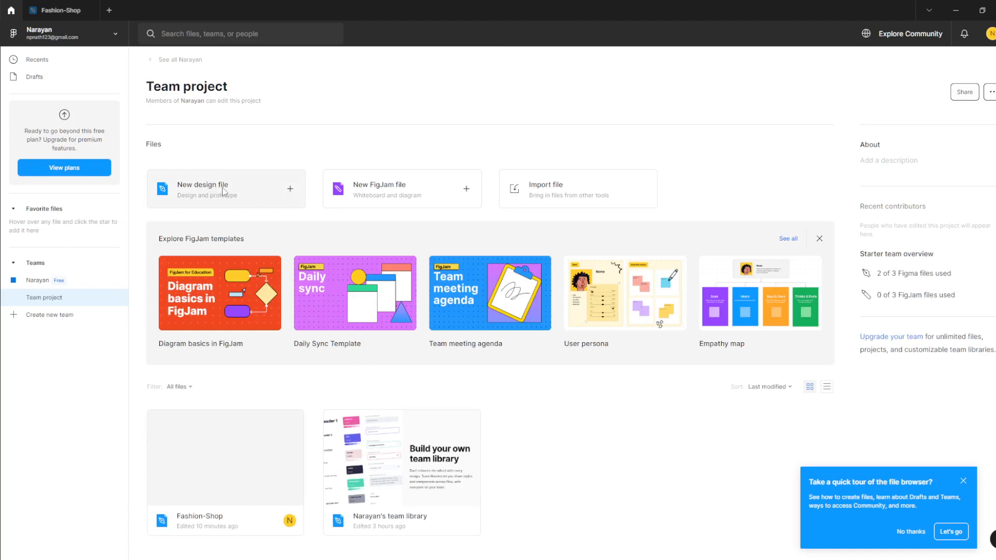
- Create a new design file from the Team project file browser
left_click(224, 191)
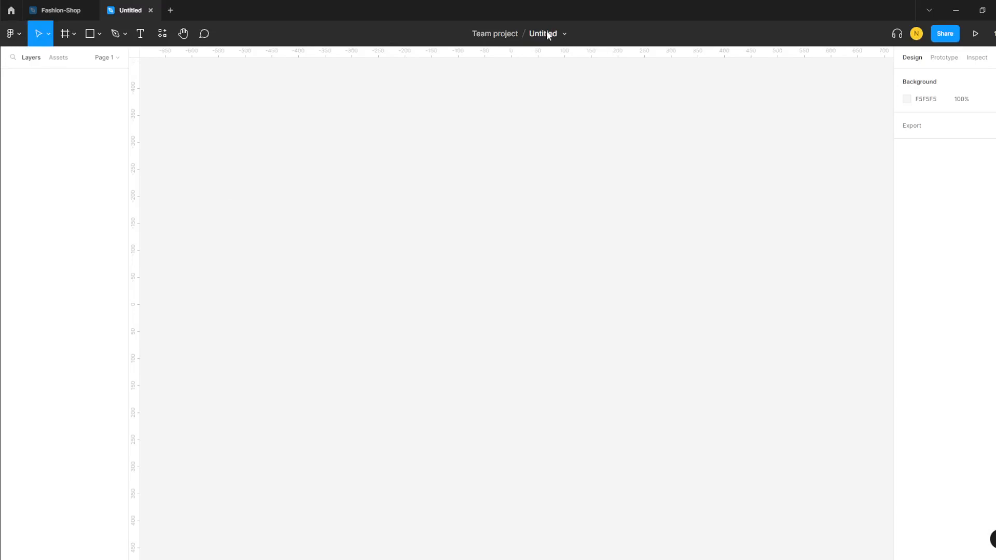
- Rename the new Untitled file, typing the Fashion-Shop-Homepage title with one letter missing
left_click(67, 10)
left_click(123, 10)
double_click(552, 34)
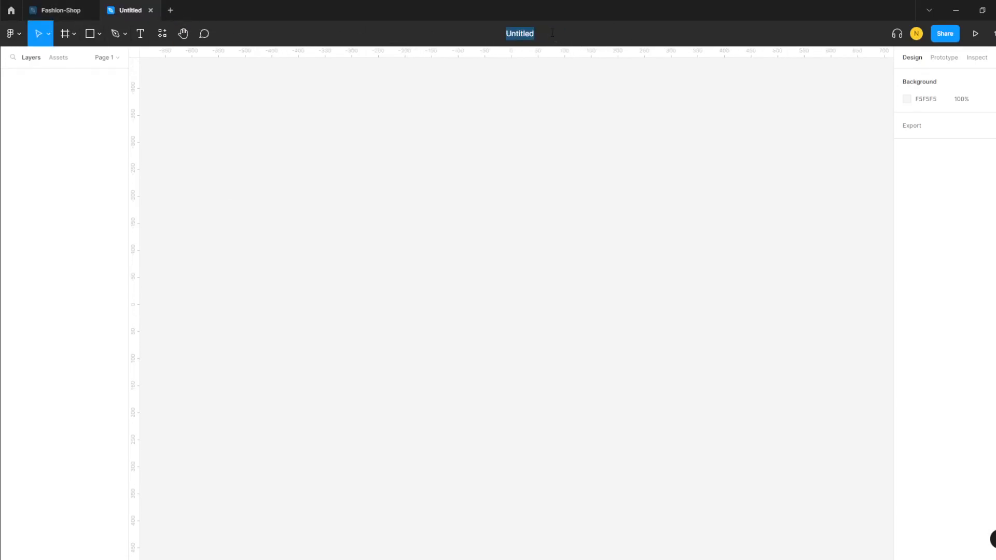
type("HomepageFashon-Shop-")
- Place the cursor at the misspelled spot in the file name to fix the typo
right_click(486, 35)
left_click(480, 34)
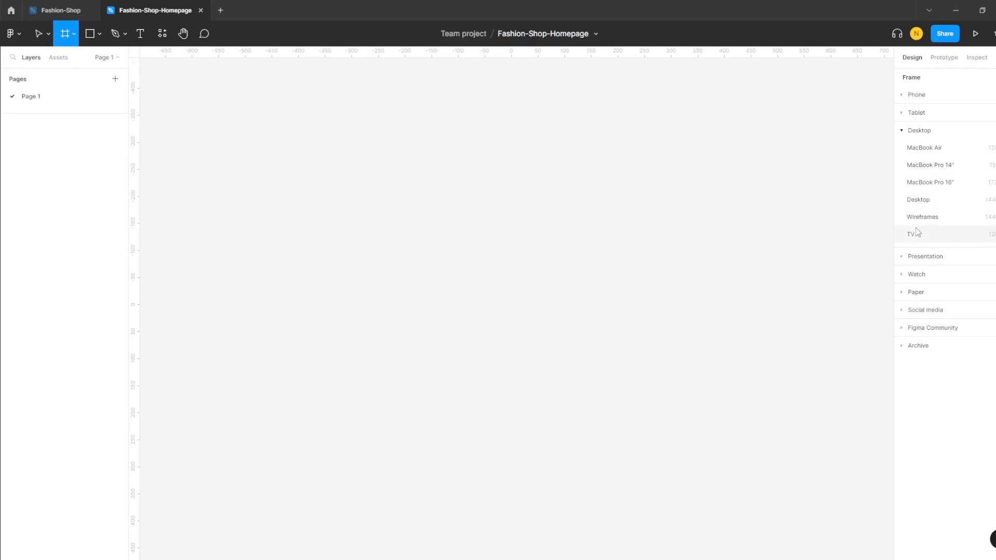
- Create a 1440 × 1024 Desktop - 1 frame from the Desktop presets
left_click(935, 204)
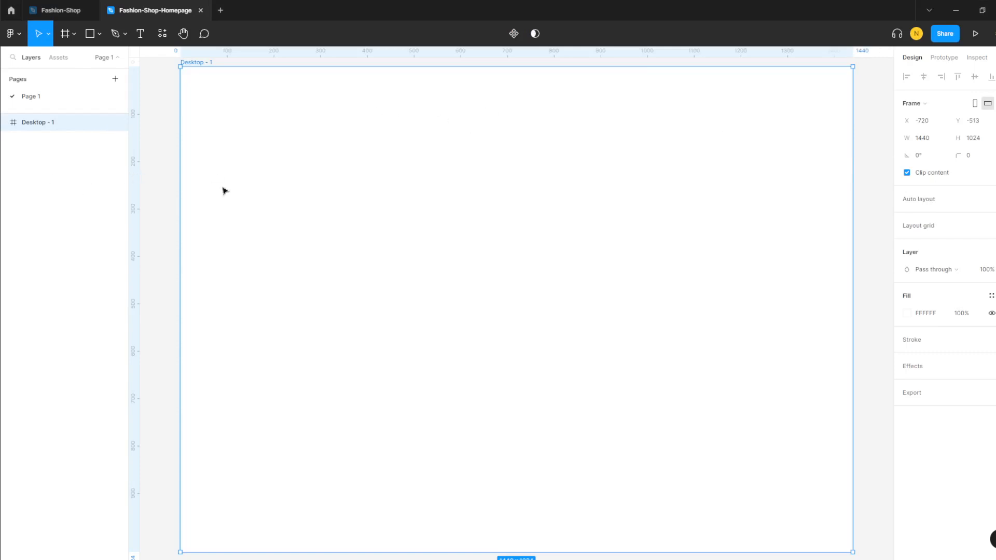
scroll(517, 244, "down", 1)
scroll(518, 244, "down", 2)
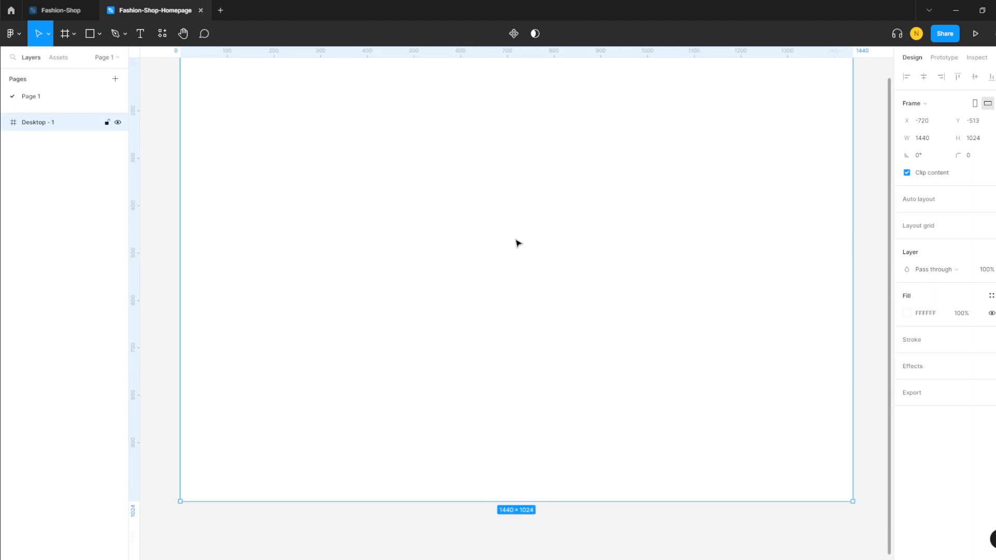
scroll(518, 243, "up", 4)
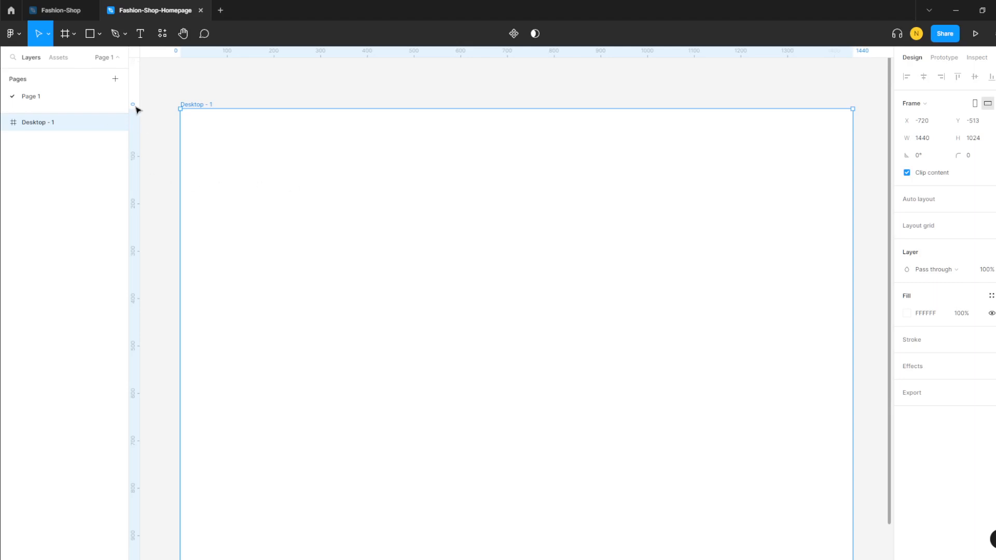
left_click(140, 34)
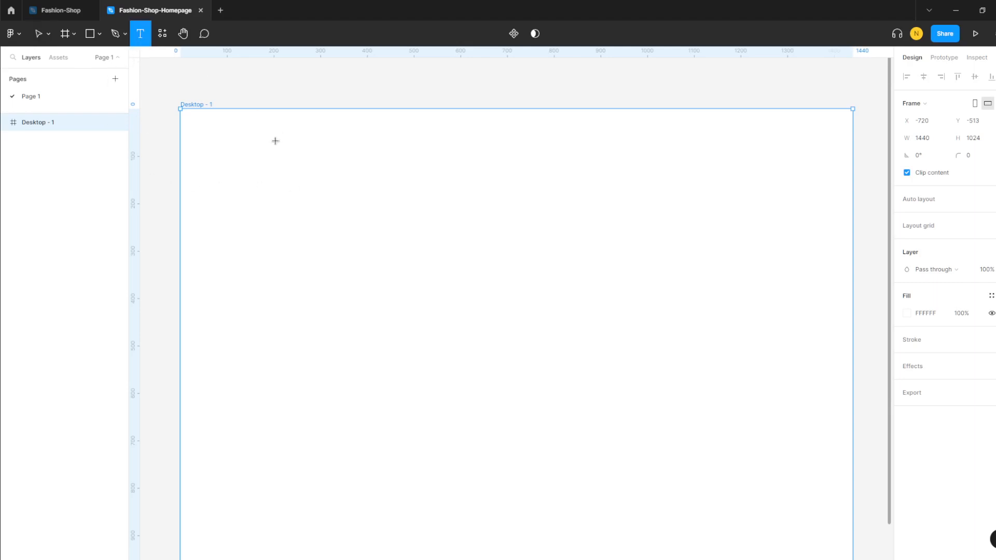
- Discard an empty text layer in the frame, then open and close the frame's context menu
left_click(223, 125)
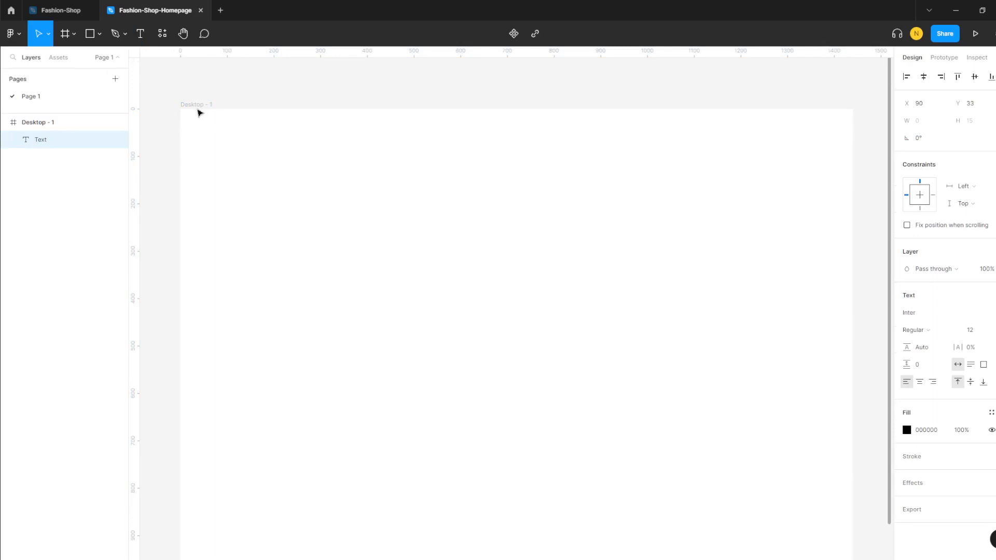
left_click(74, 35)
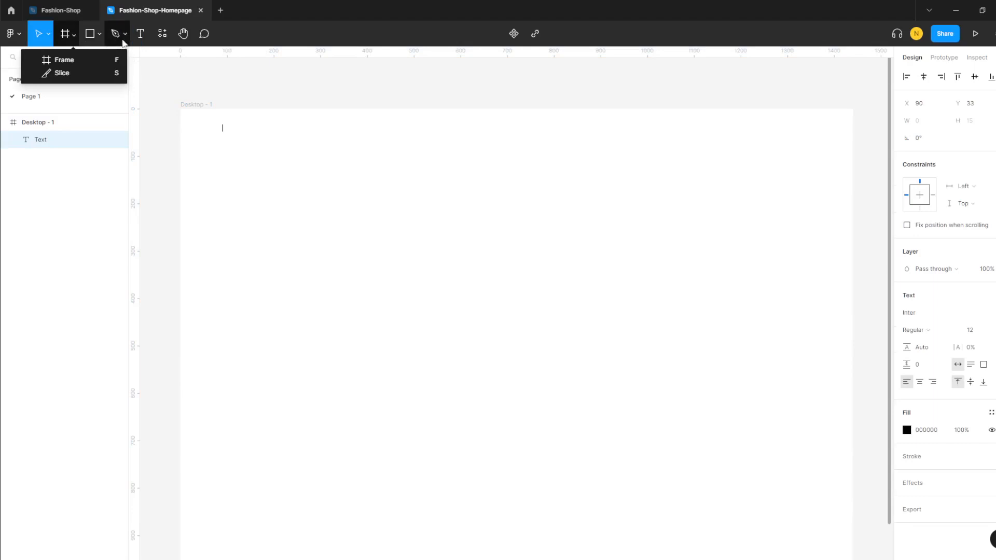
left_click(351, 136)
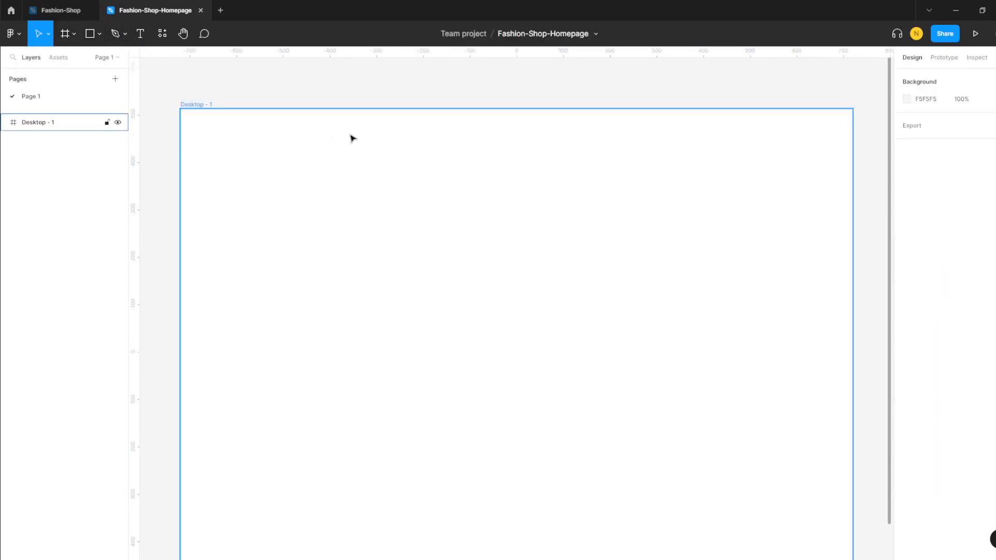
right_click(351, 136)
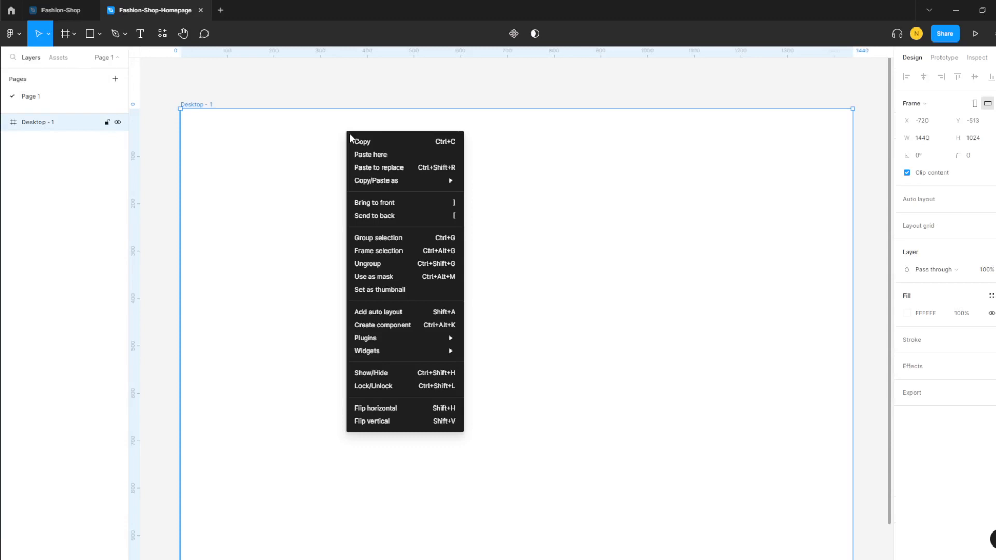
left_click(1, 301)
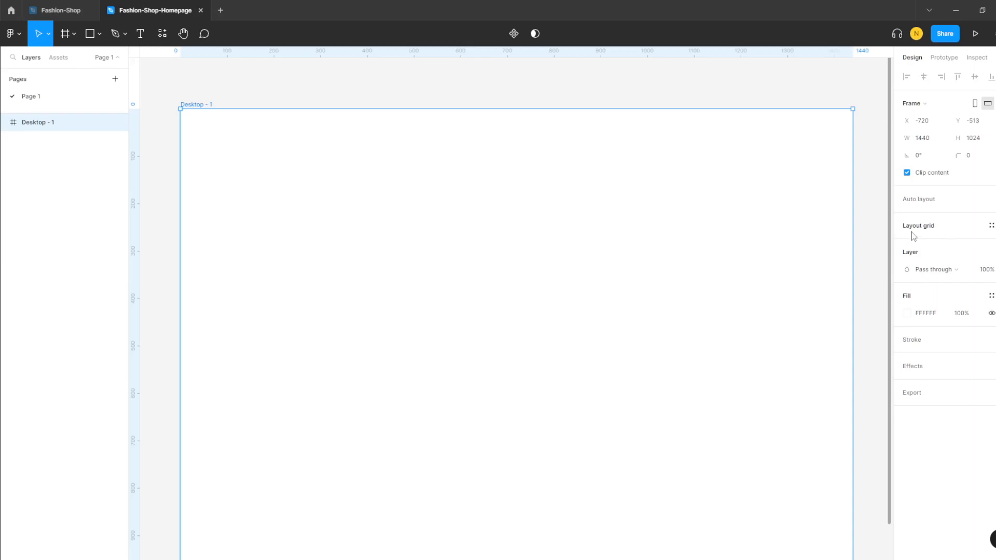
- Add a layout grid to Desktop - 1 and make it 12 columns with a 30 px gutter
left_click(991, 227)
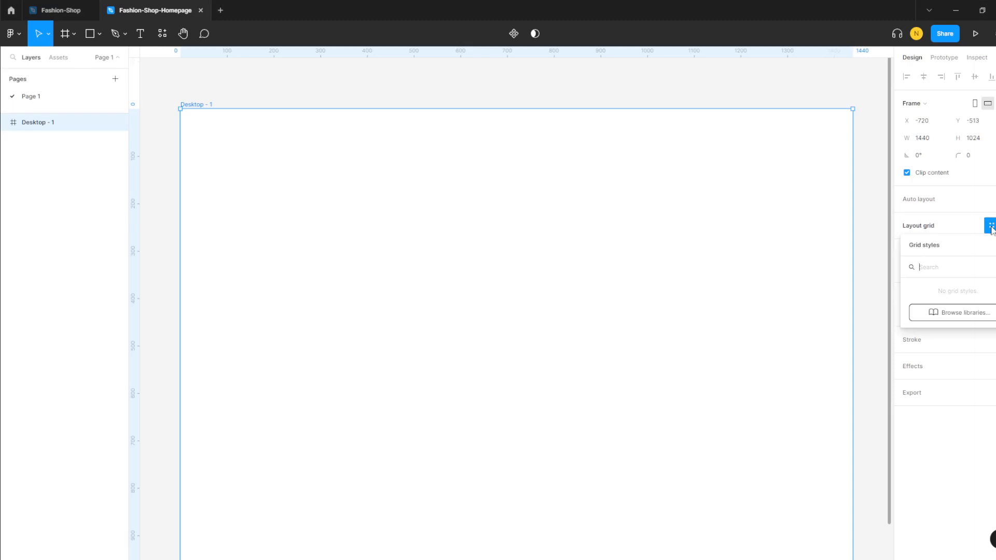
left_click(966, 227)
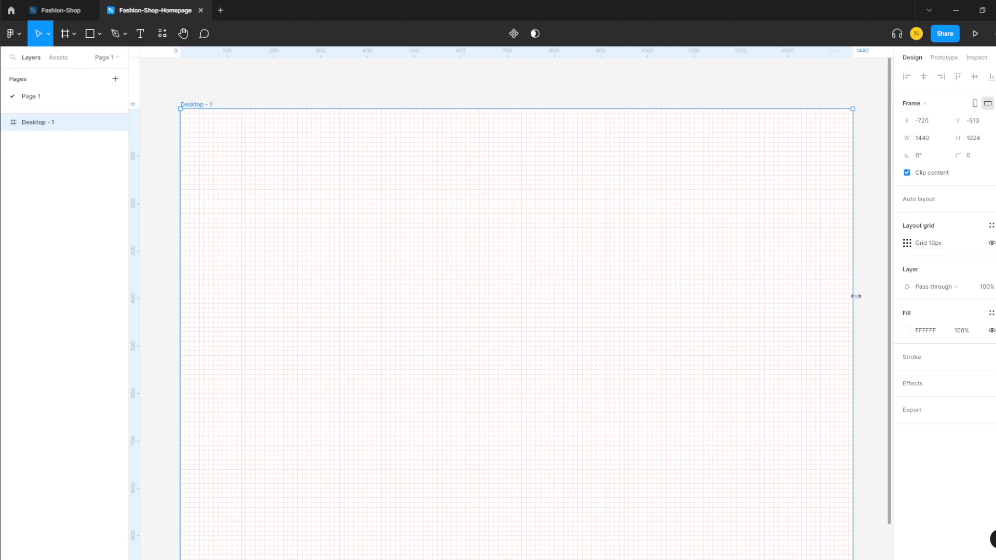
mouse_move(851, 296)
left_mouse_down()
mouse_move(796, 295)
mouse_move(854, 296)
left_mouse_up()
left_click(908, 244)
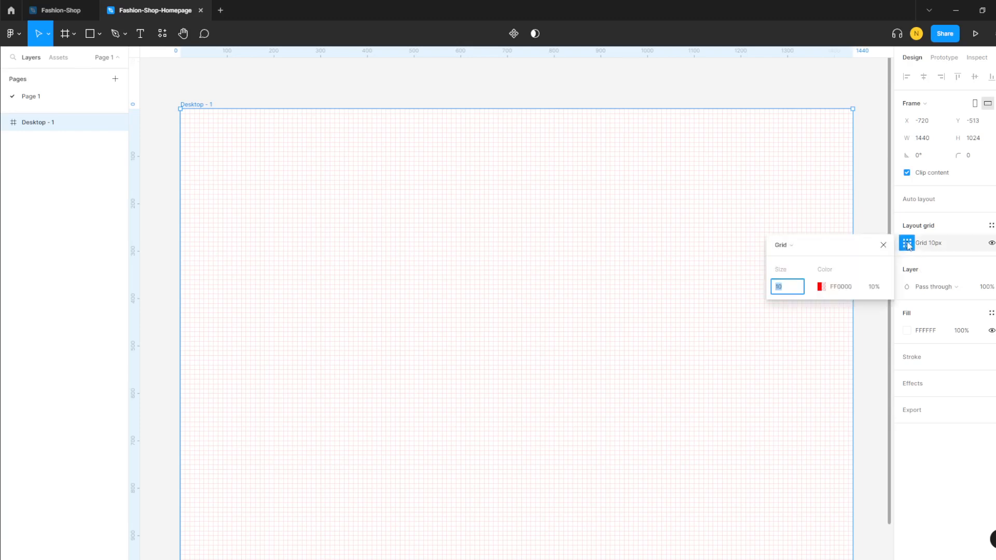
left_click(793, 247)
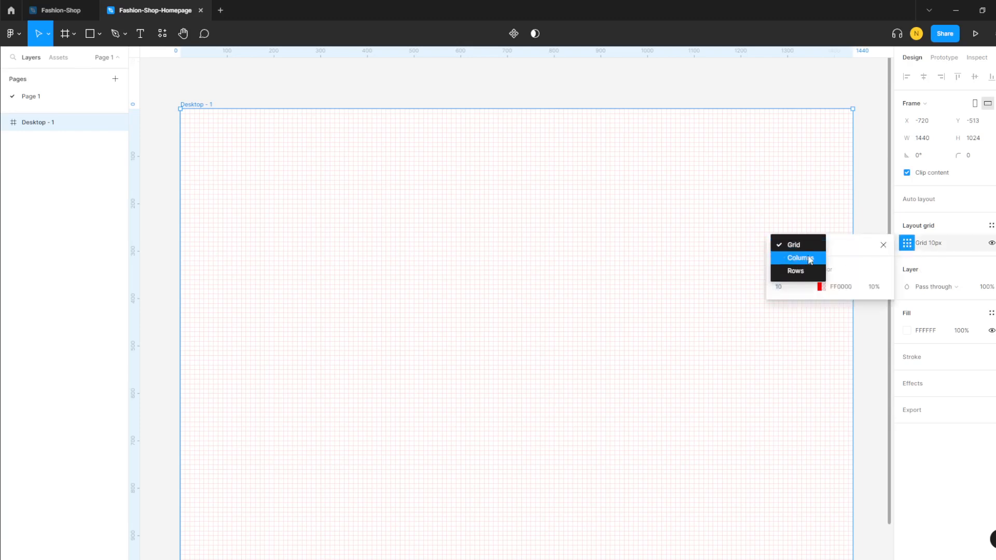
left_click(802, 258)
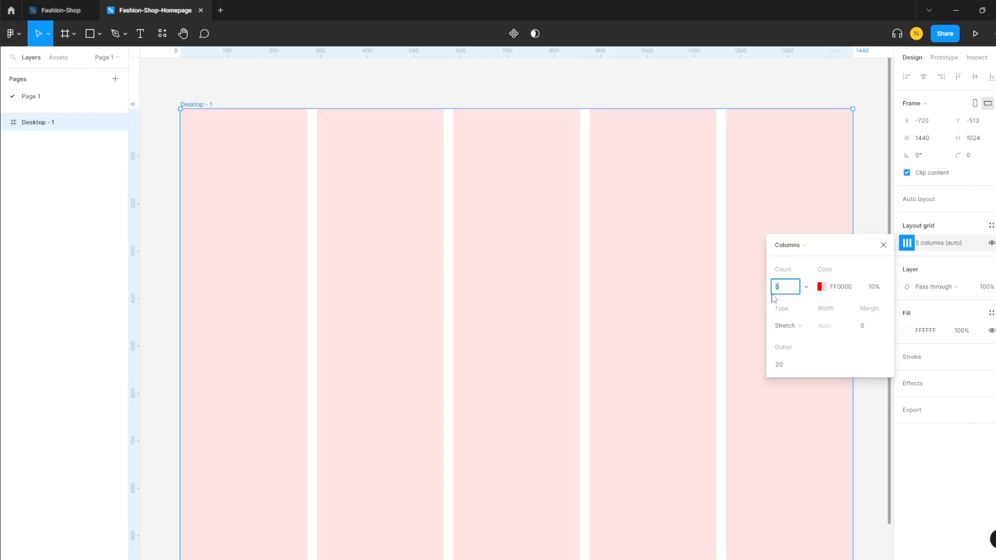
type("12")
key("Return")
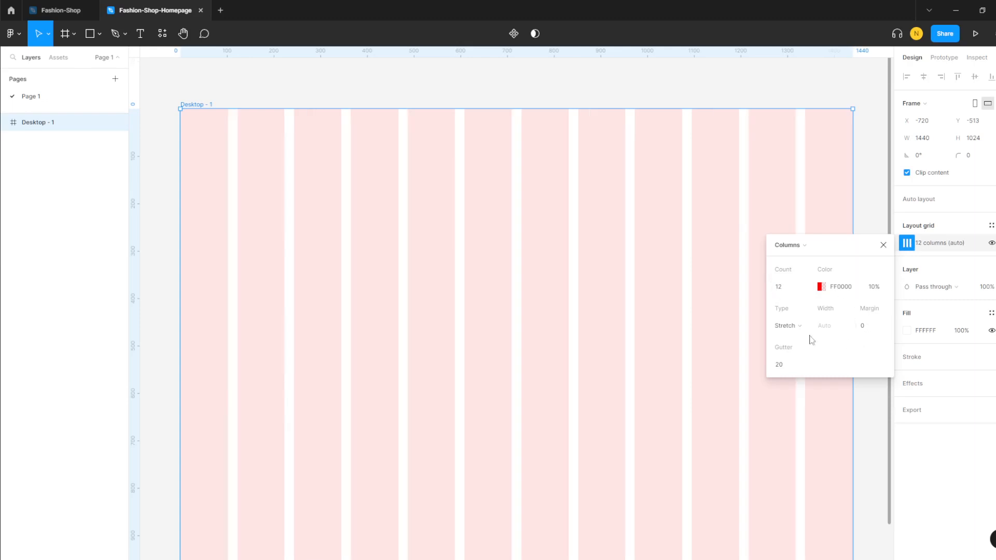
left_click(788, 367)
type("30")
key("Return")
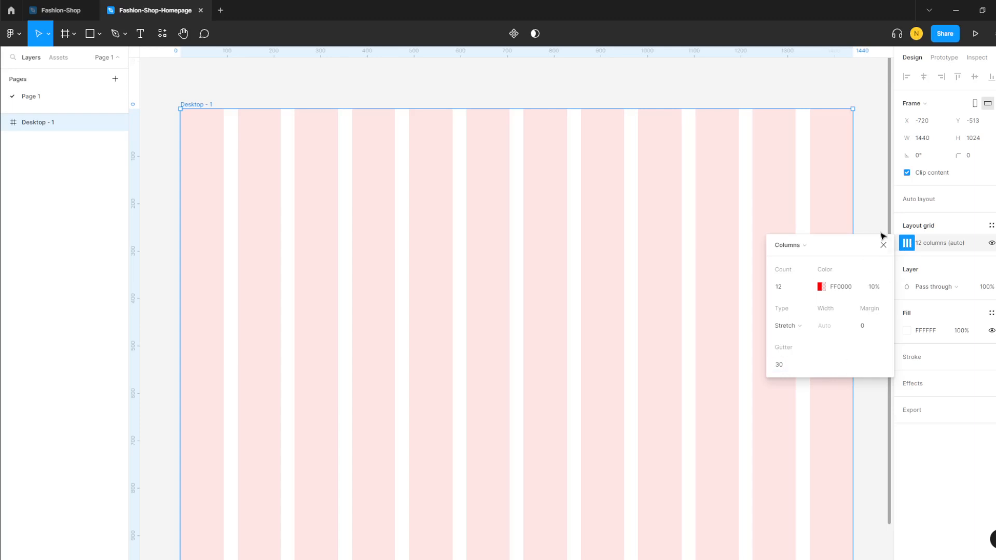
left_click(882, 214)
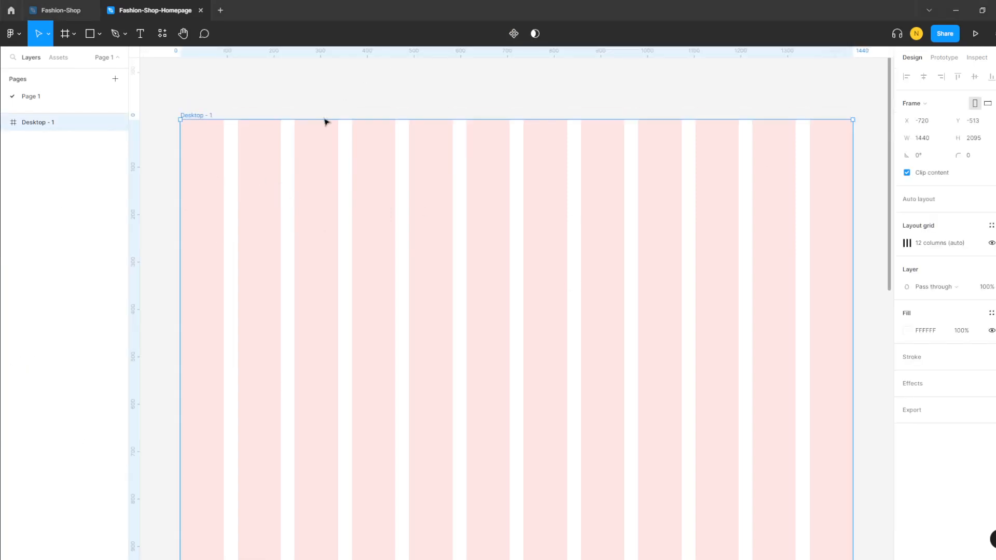
- Switch to the Text tool
left_click(140, 34)
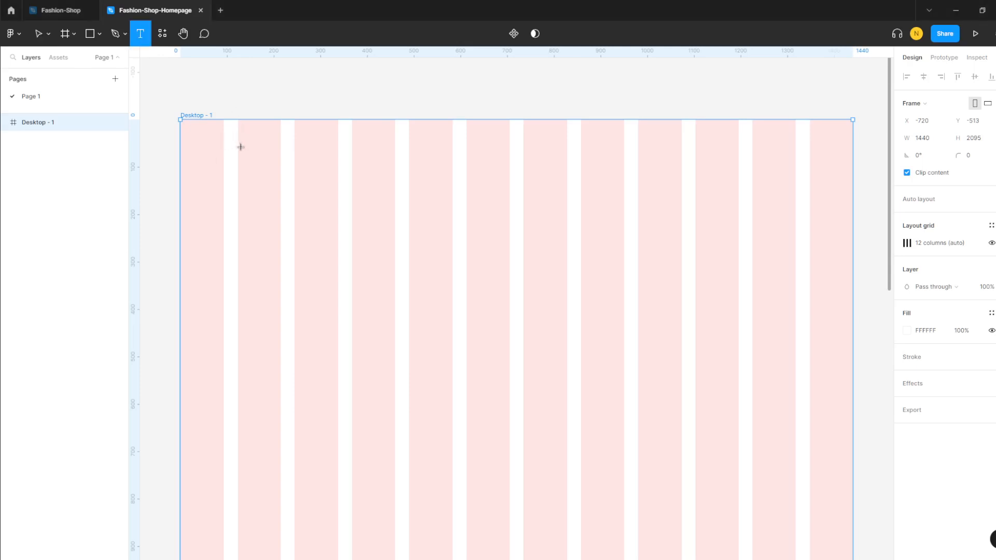
- Type 'Fashion Store' in a new text box near the frame's top-left and try size 32
left_click(233, 133)
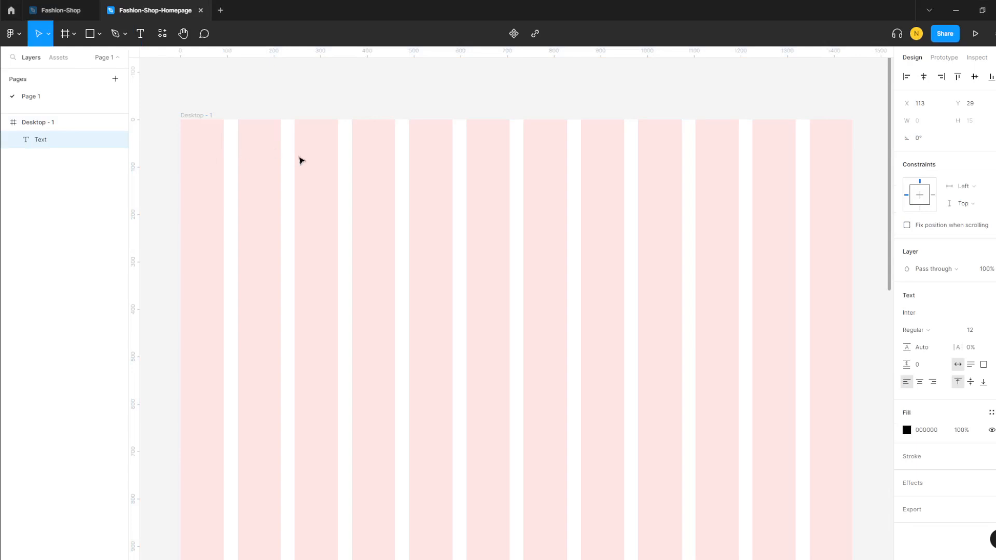
type("Fashion S")
type("tore")
left_click(992, 330)
left_click(988, 427)
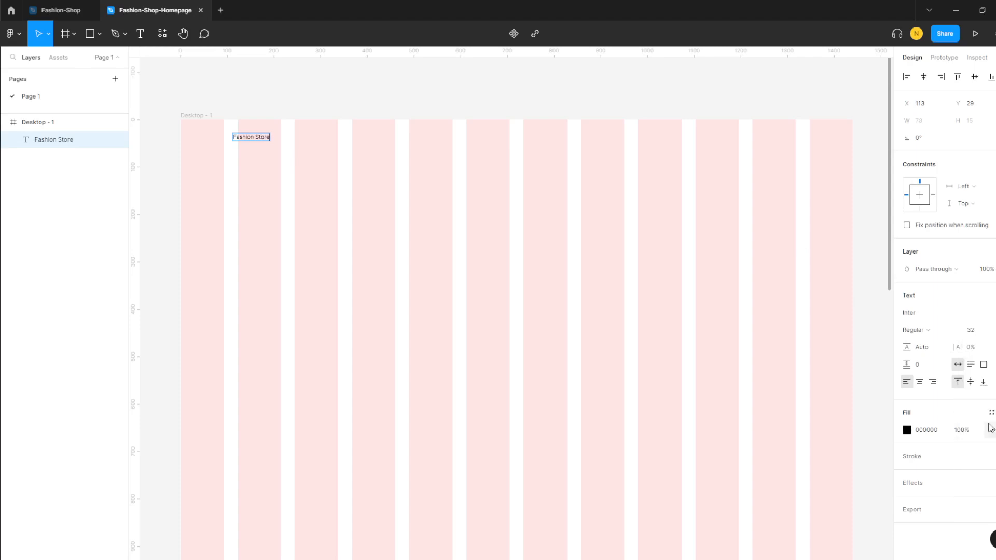
key("Return")
- Set Fashion Store to size 24 in the Outfit font
left_click(991, 330)
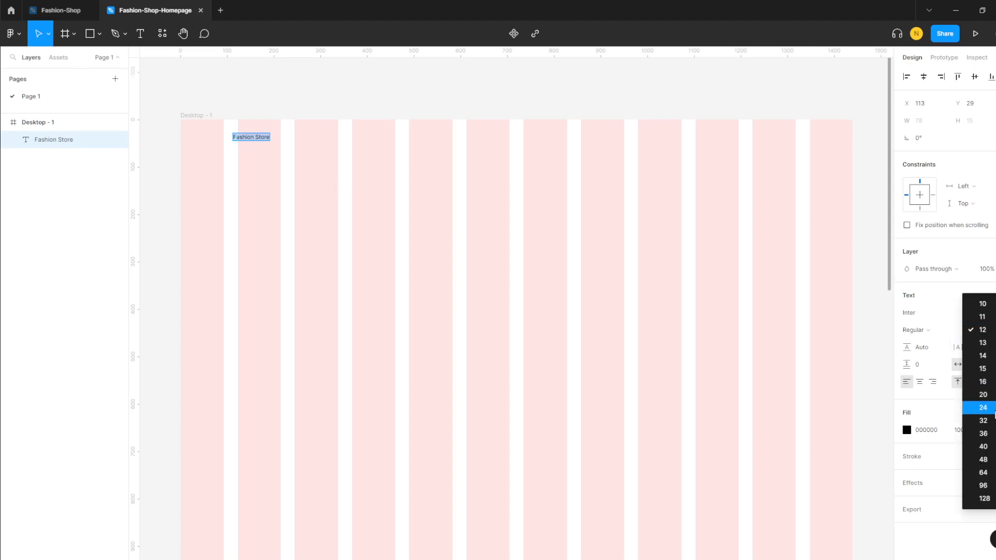
left_click(995, 410)
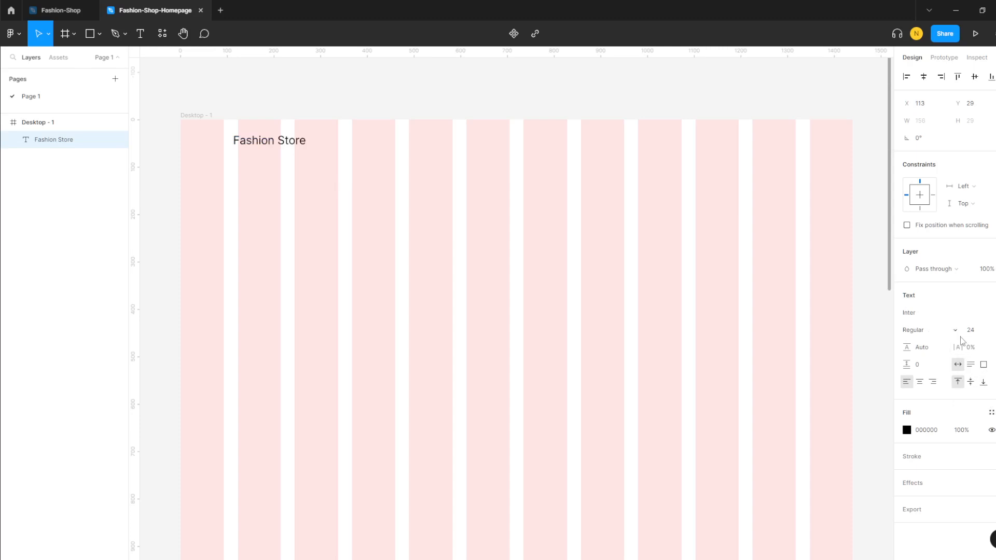
left_click(957, 313)
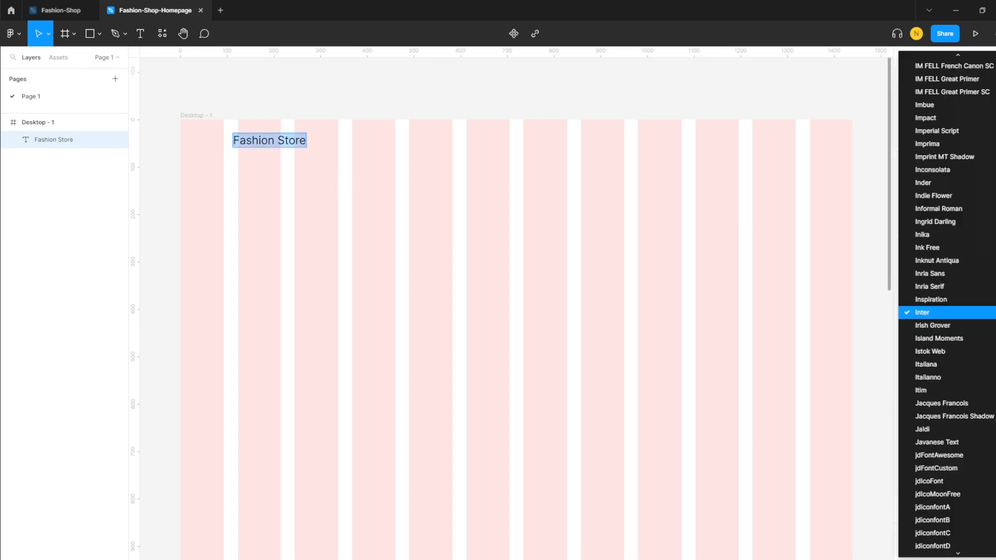
scroll(945, 475, "up", 3)
scroll(942, 455, "up", 20)
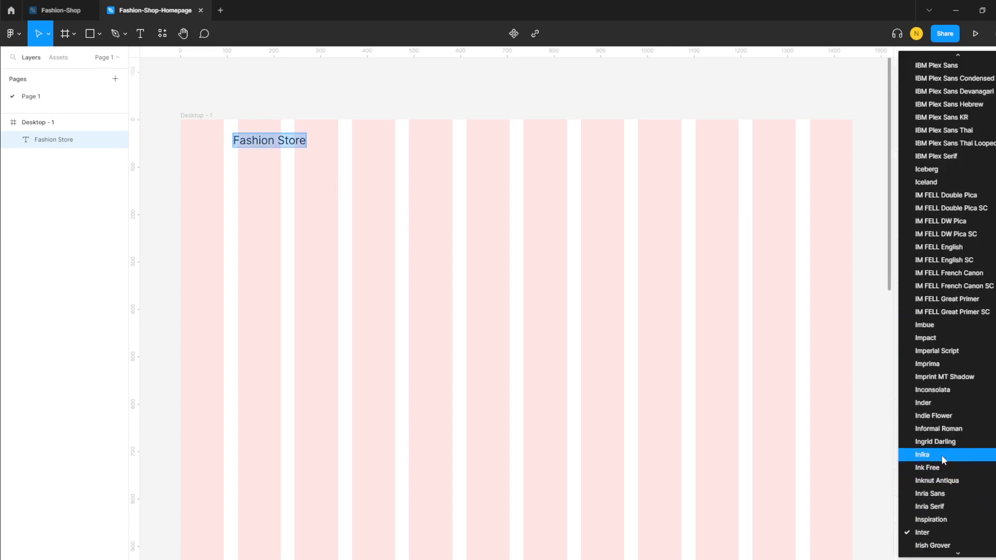
scroll(941, 455, "up", 20)
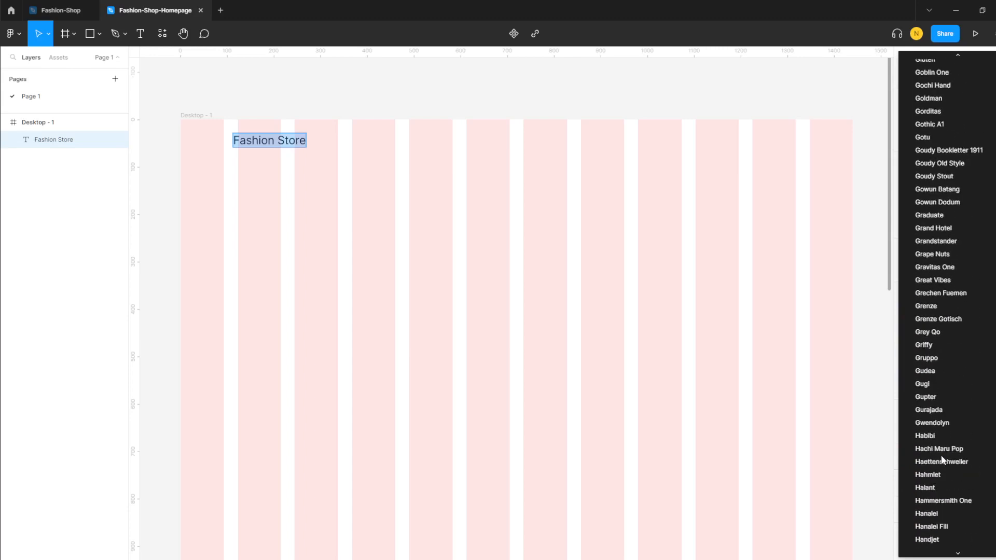
scroll(941, 455, "up", 20)
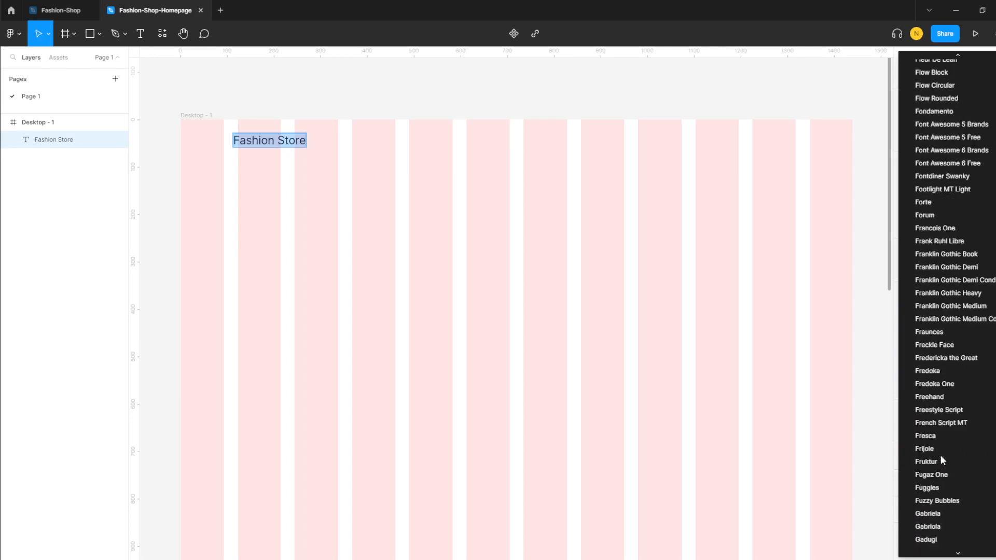
scroll(957, 460, "down", 10)
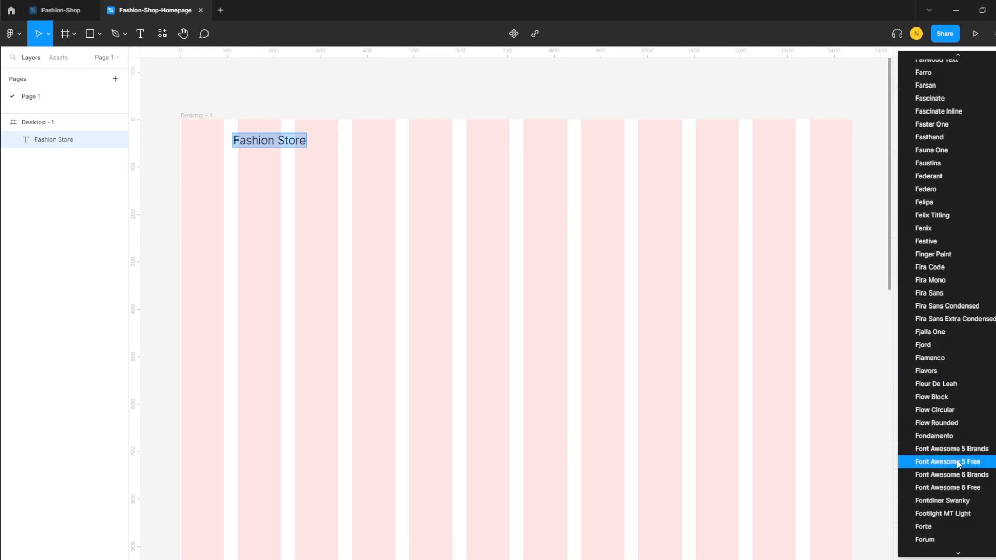
key("l")
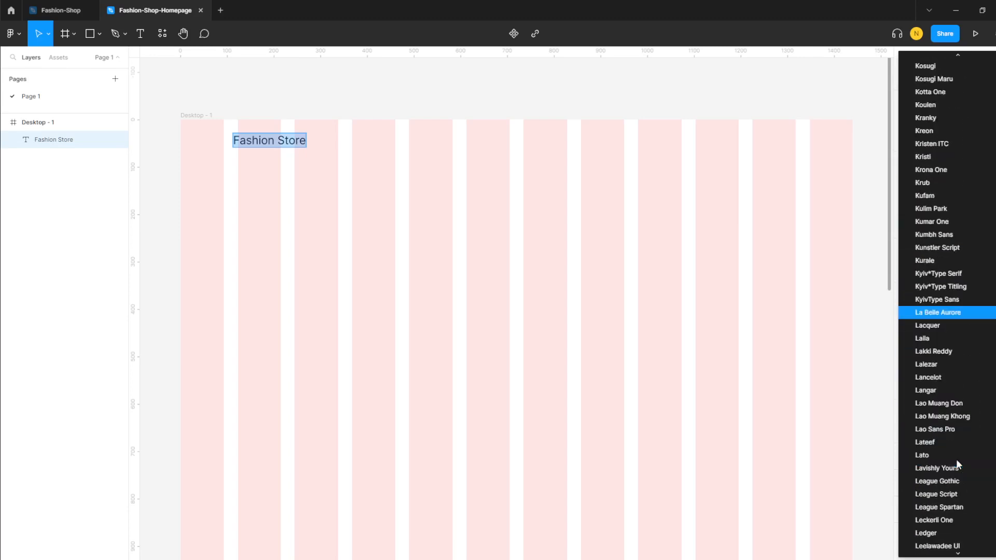
key("o")
key("u")
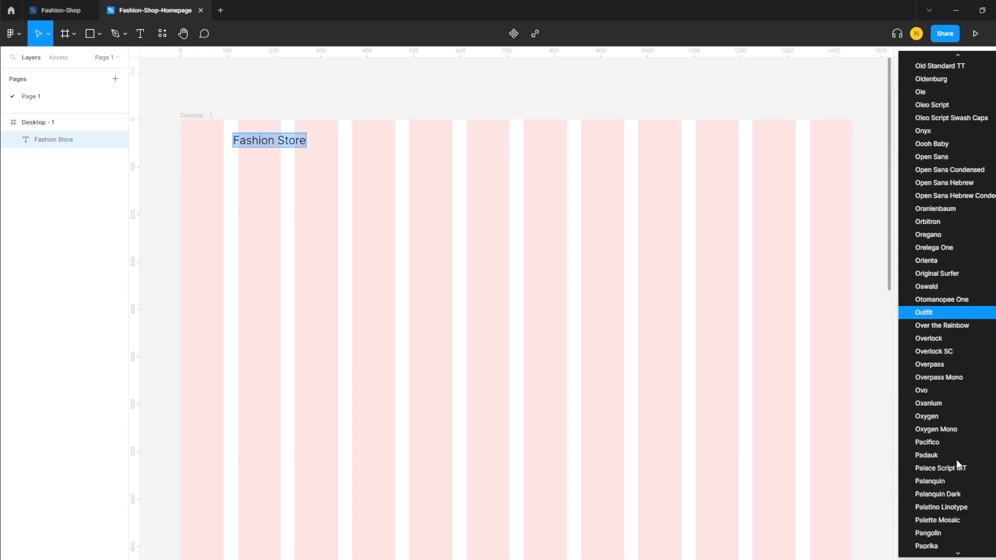
left_click(927, 312)
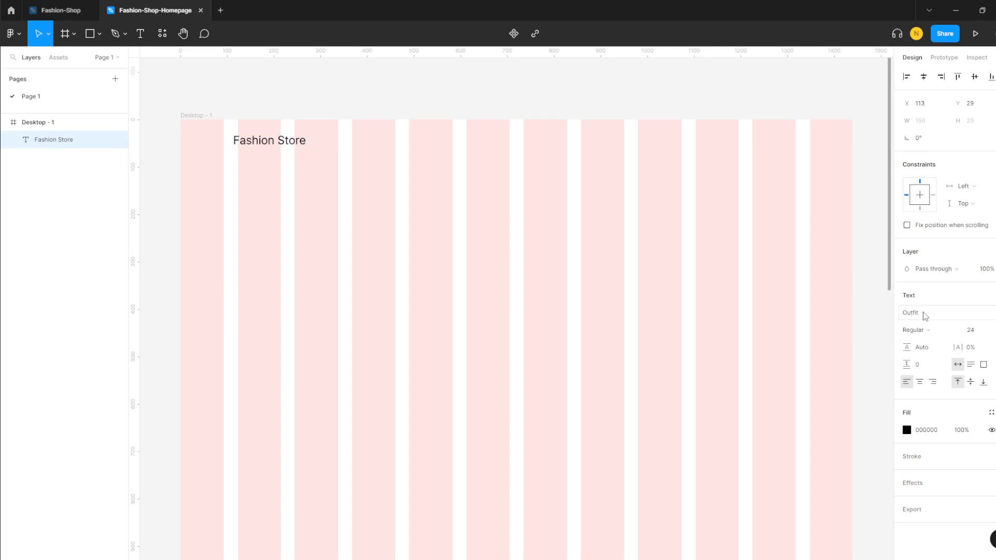
- Make the whole Fashion Store heading Outfit Bold at size 40
double_click(267, 142)
left_click(266, 142)
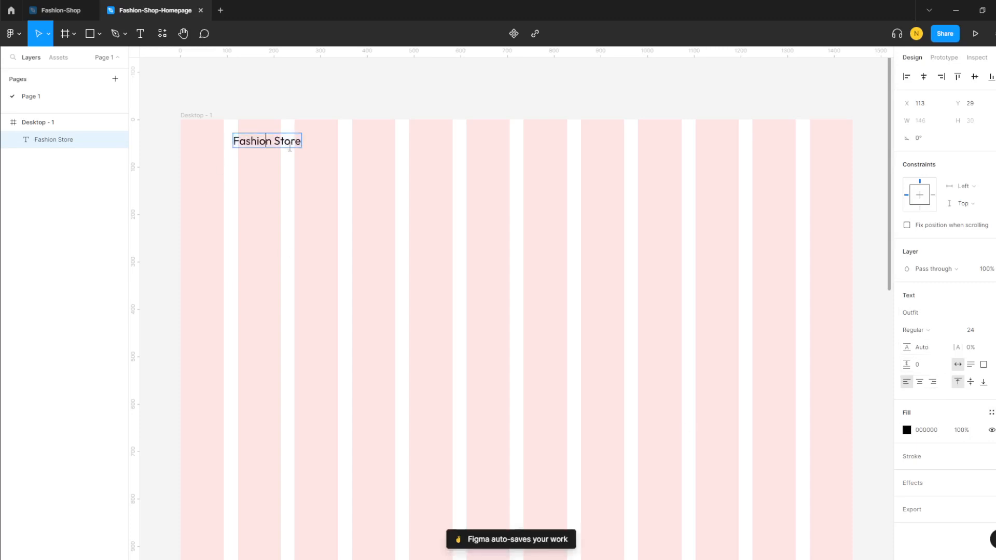
key("ctrl+a")
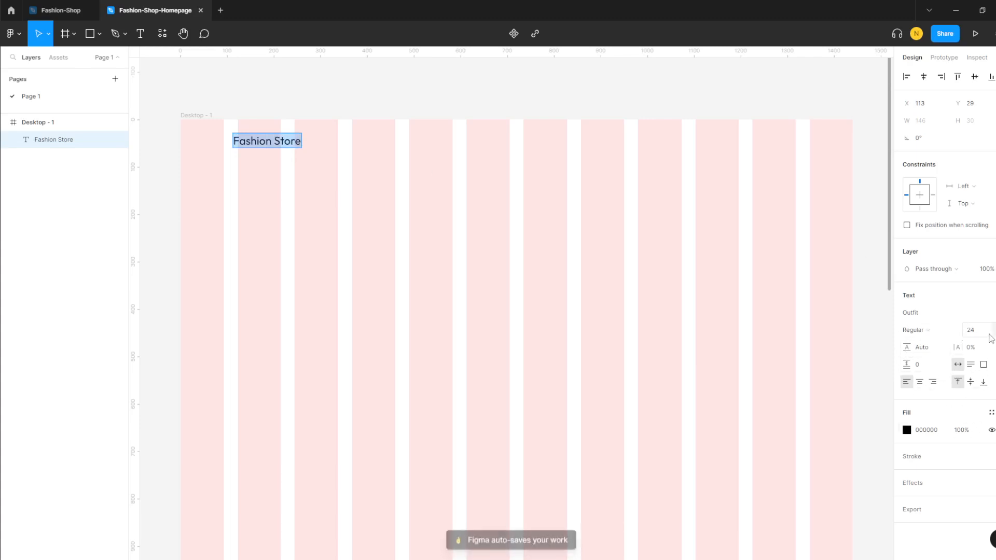
left_click(946, 335)
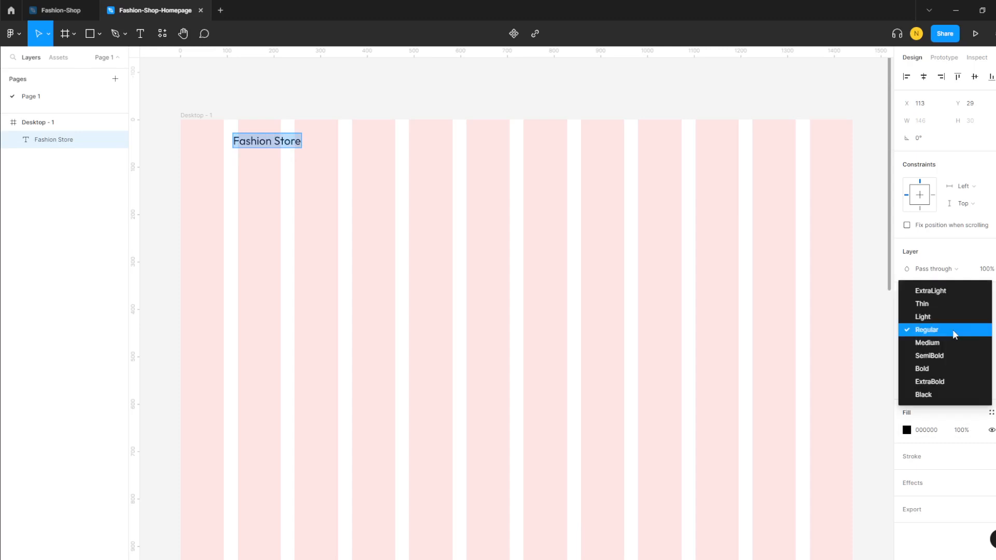
left_click(940, 367)
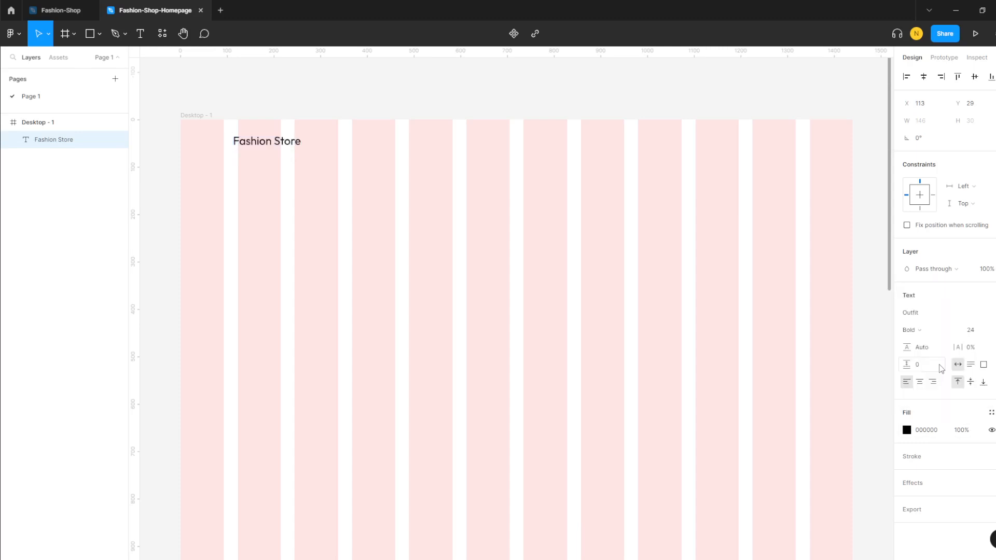
left_click(984, 332)
left_click(983, 369)
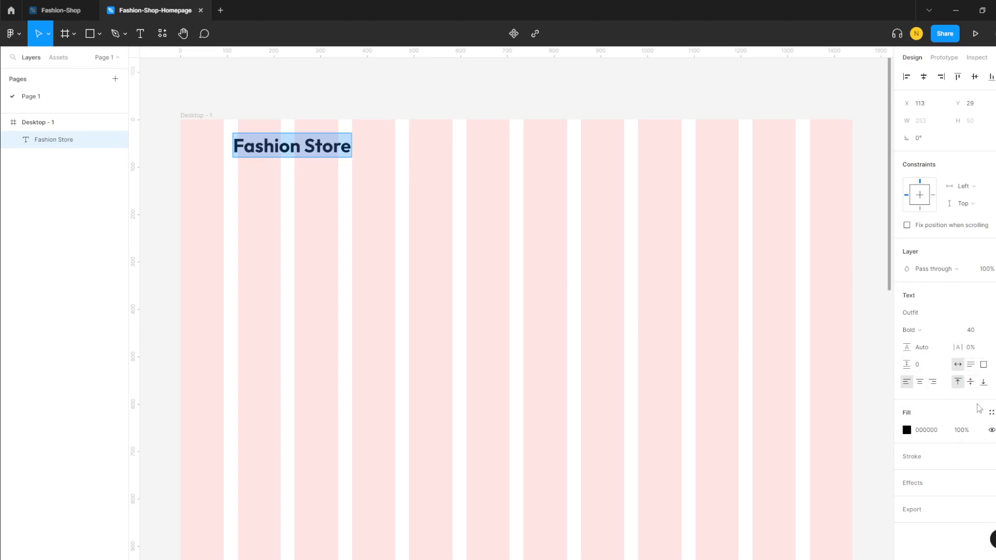
left_click(908, 431)
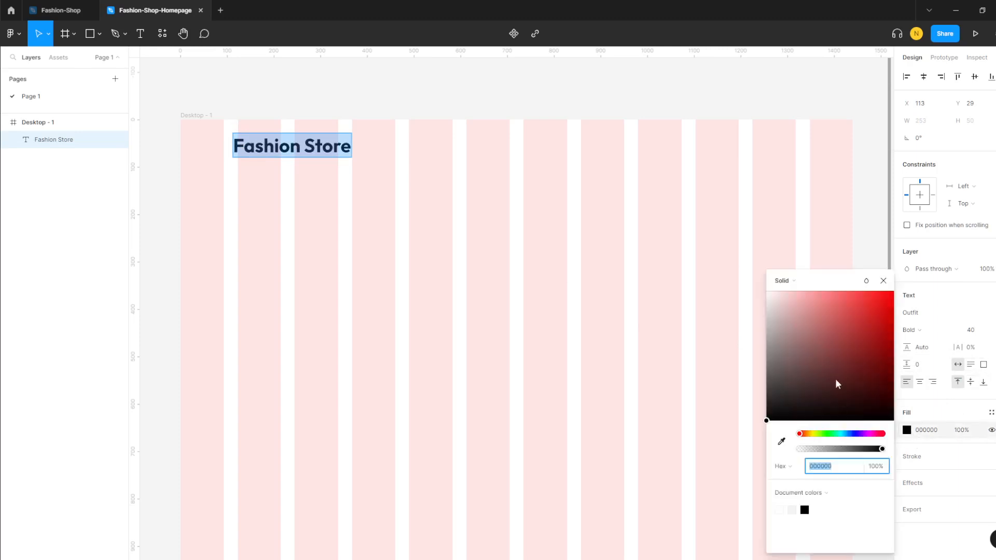
- Colour the Fashion Store heading bright magenta FA2EE5
left_click(852, 307)
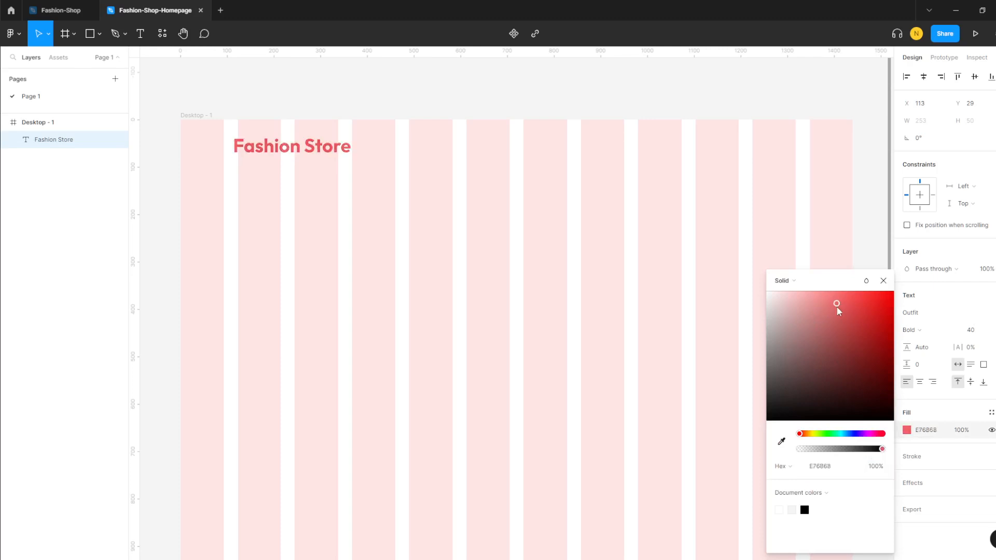
left_click_drag(854, 312, 857, 312)
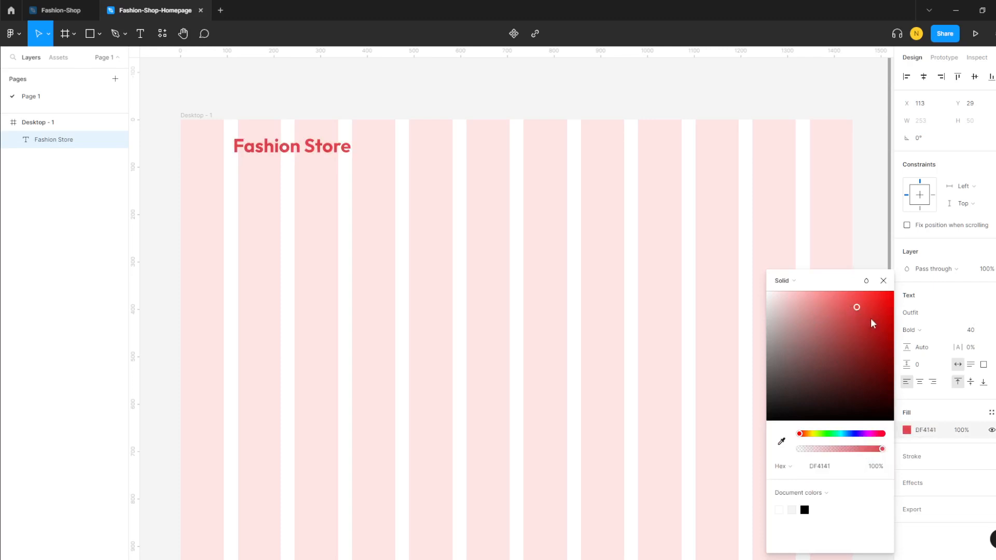
left_click_drag(808, 435, 871, 437)
left_click_drag(856, 307, 844, 300)
left_click_drag(882, 449, 885, 449)
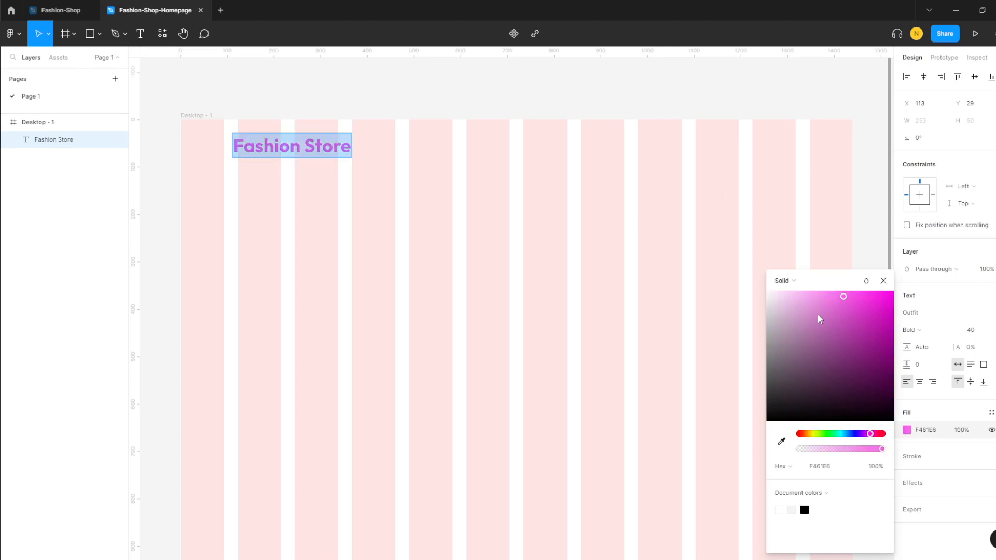
left_click_drag(861, 298, 871, 294)
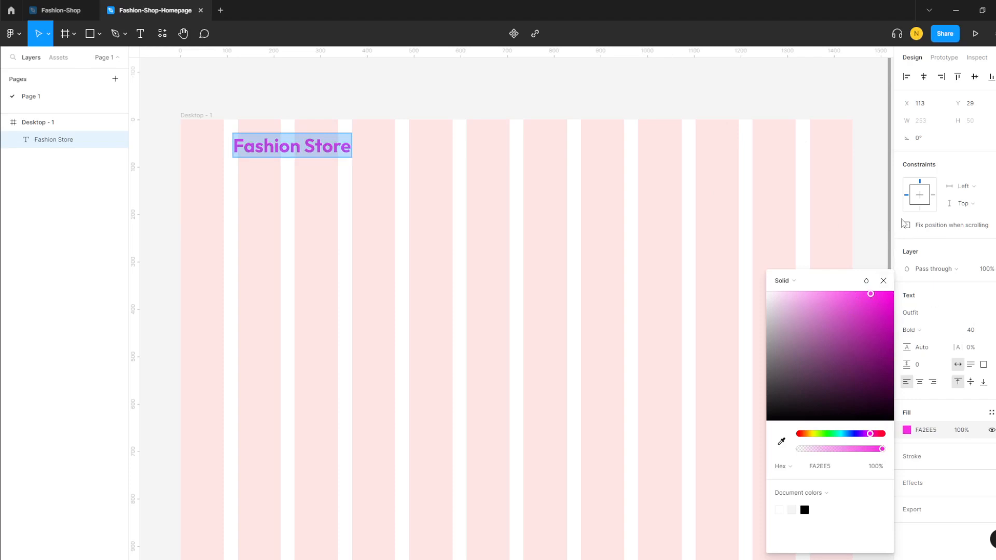
key("Escape")
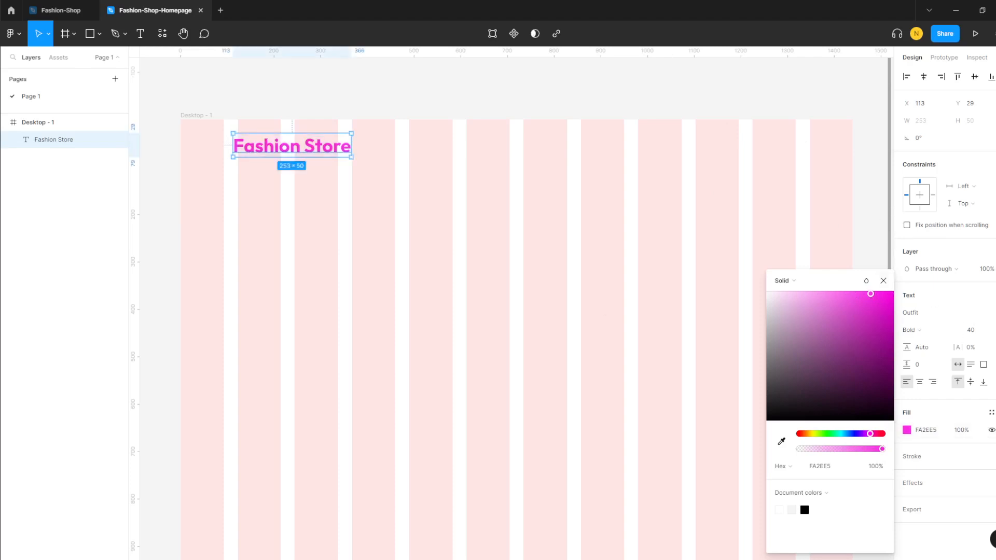
left_click(506, 145)
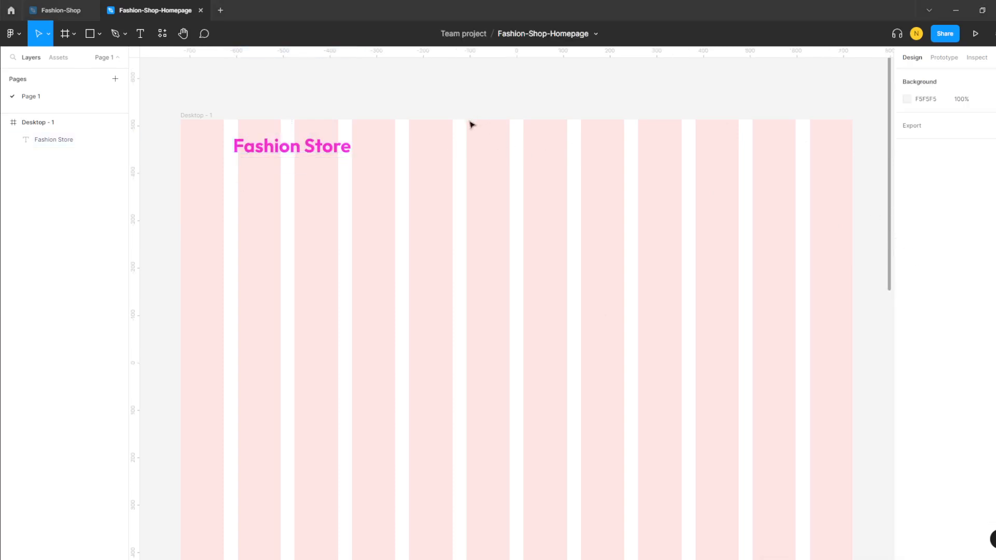
left_click(140, 34)
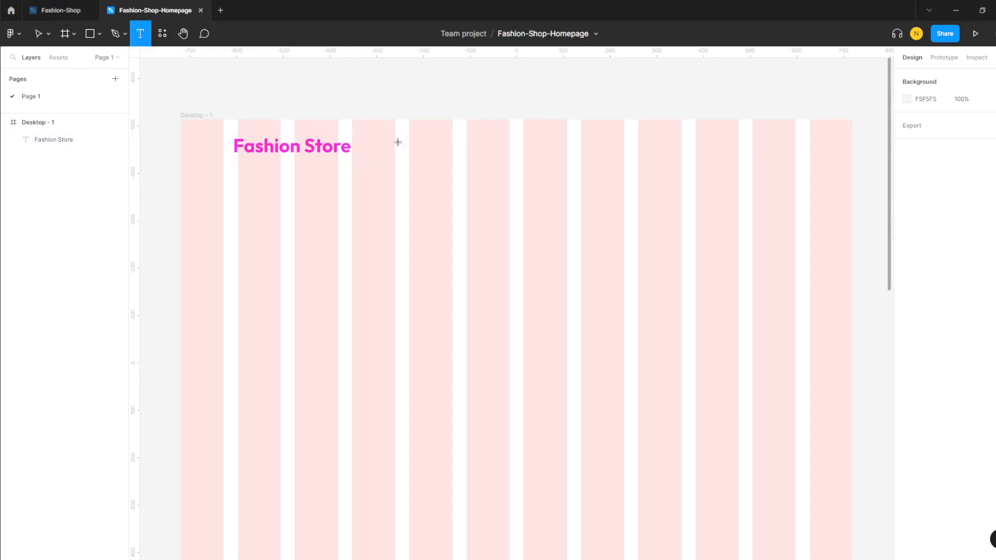
- Add a wide 'Shop' text box right of the heading and look up the Lato font
left_click_drag(398, 143, 729, 163)
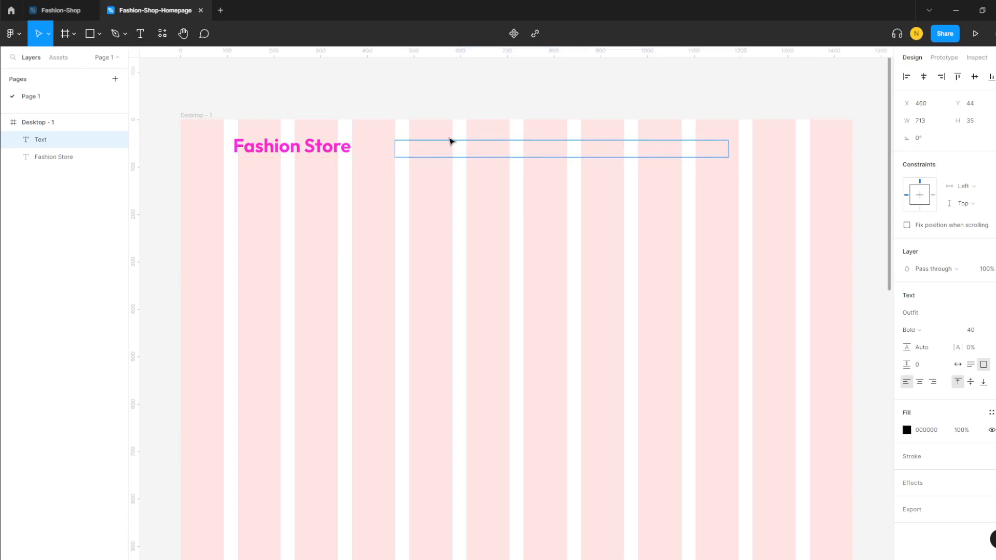
type("Shop")
key("ctrl+a")
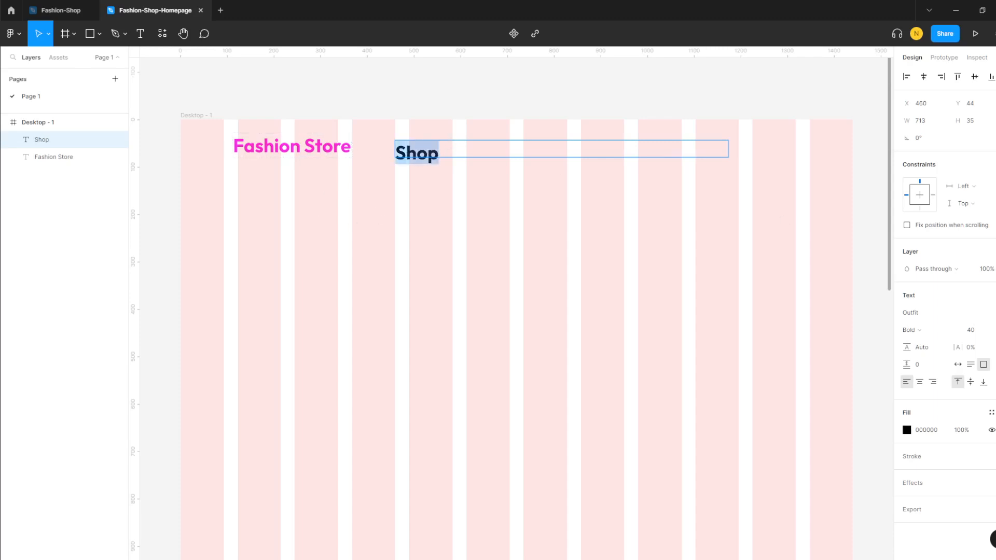
left_click(956, 313)
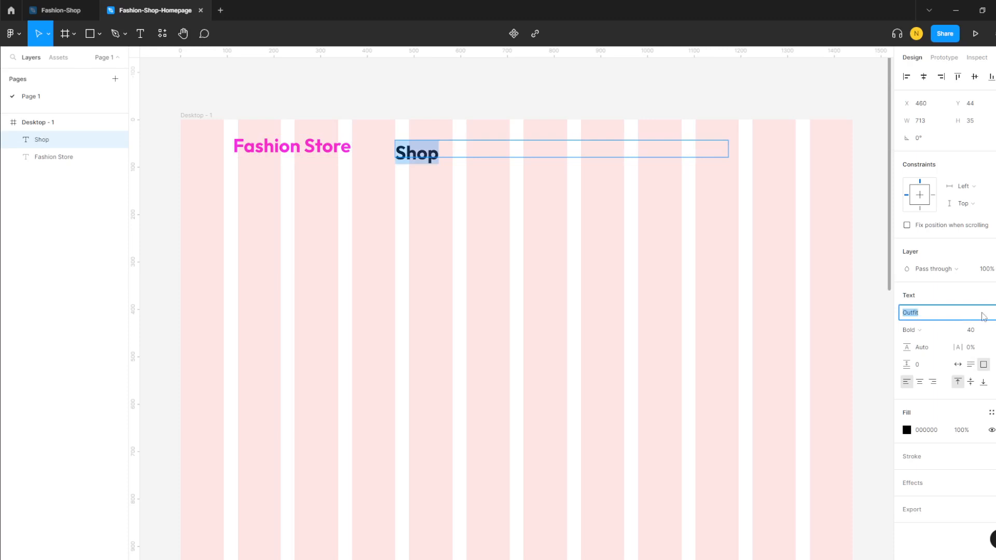
type("LatoL")
left_click(984, 317)
- Set the Shop text in Lato at size 20
left_click(922, 455)
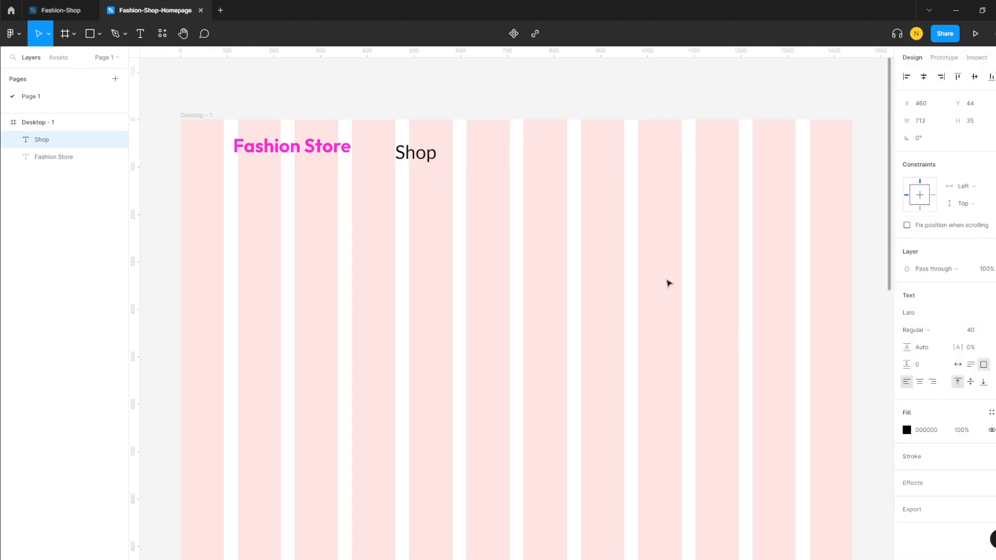
double_click(421, 154)
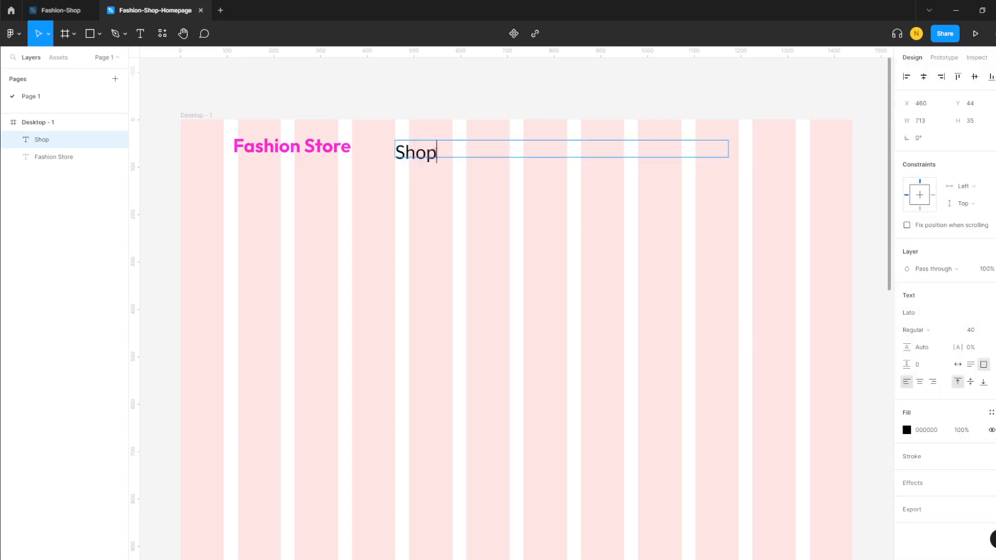
key("ctrl+a")
left_click(973, 333)
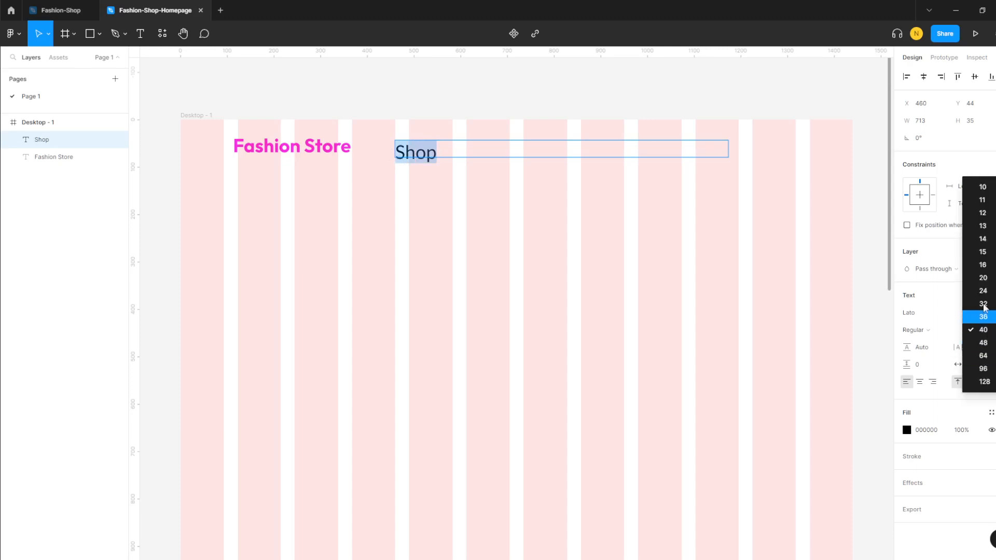
left_click(987, 268)
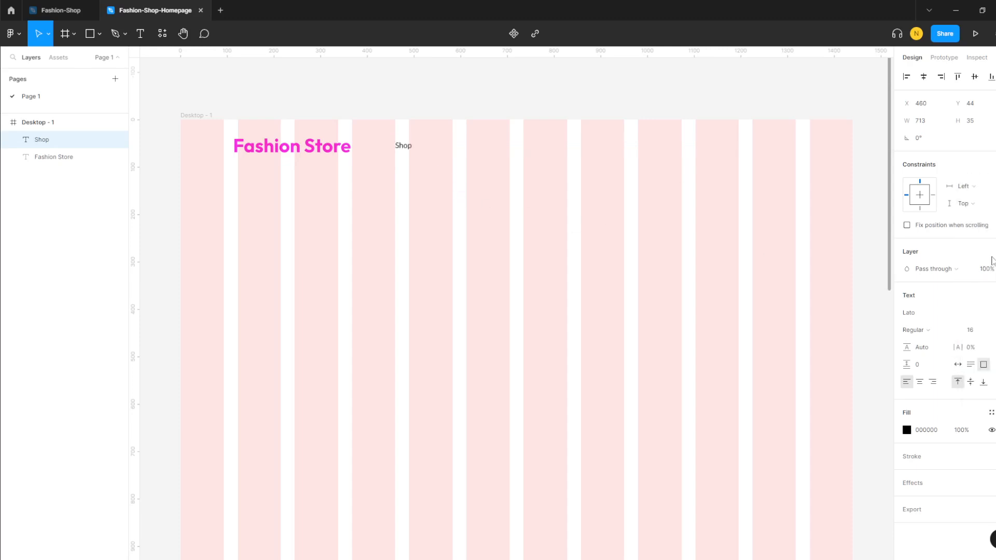
left_click(994, 332)
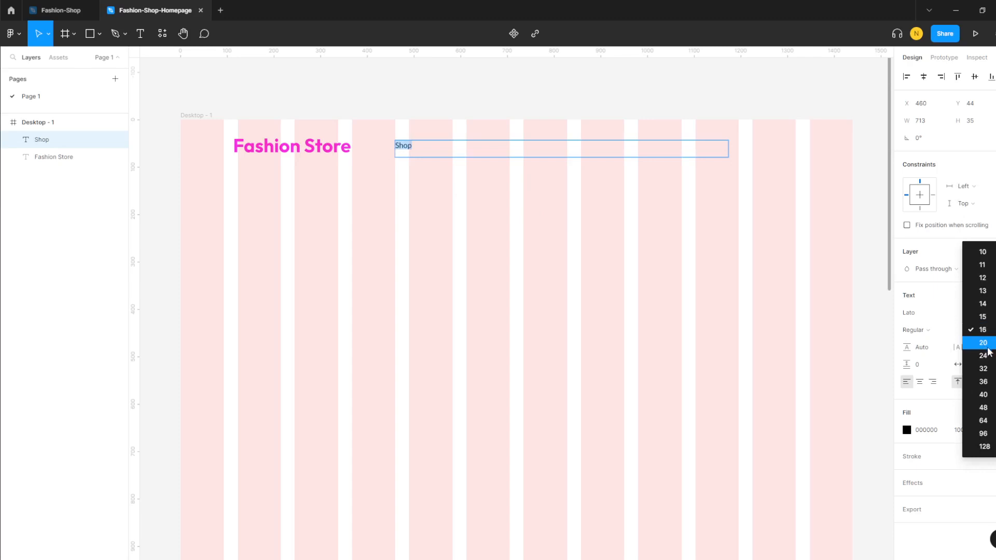
left_click(986, 347)
- Extend the nav text with About, News and Contact after Shop
double_click(413, 149)
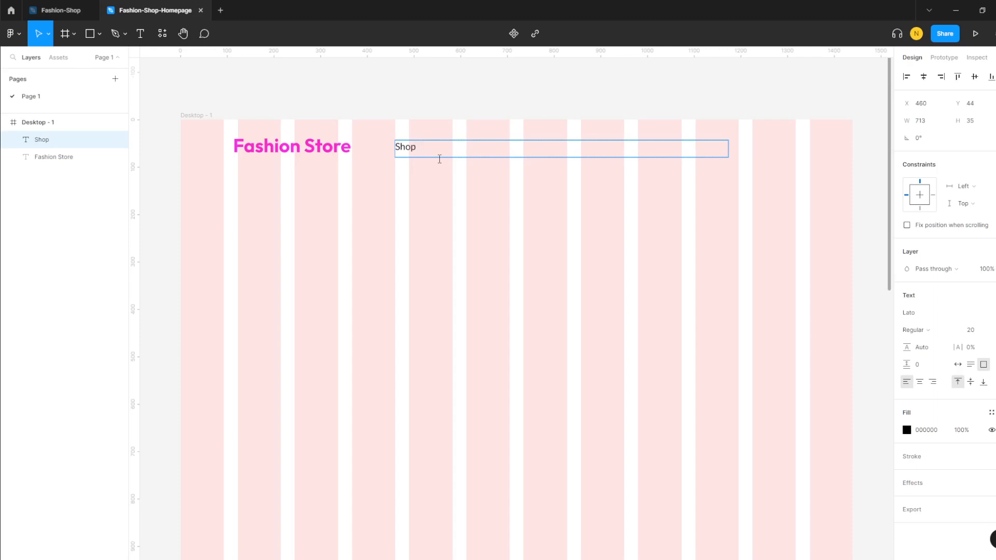
type("About")
type("News    b")
key("BackSpace")
type("Contact    ")
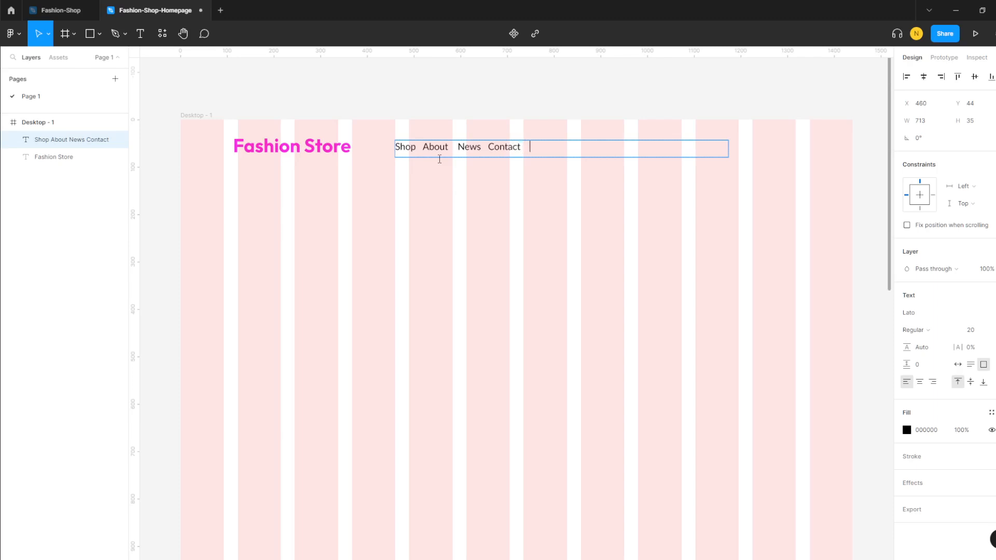
type("S")
key("BackSpace")
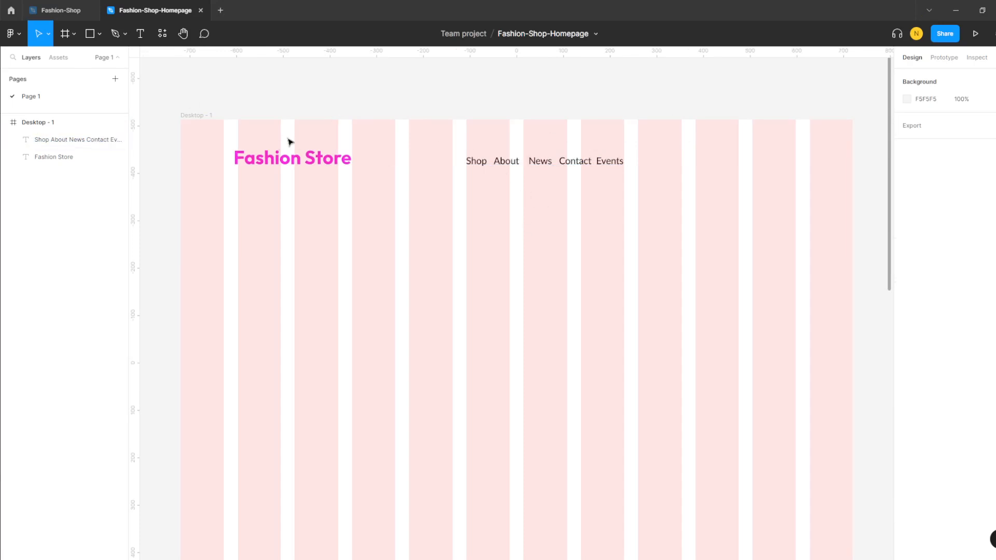
- Run the Material Symbols plugin from Resources > Plugins
left_click(164, 33)
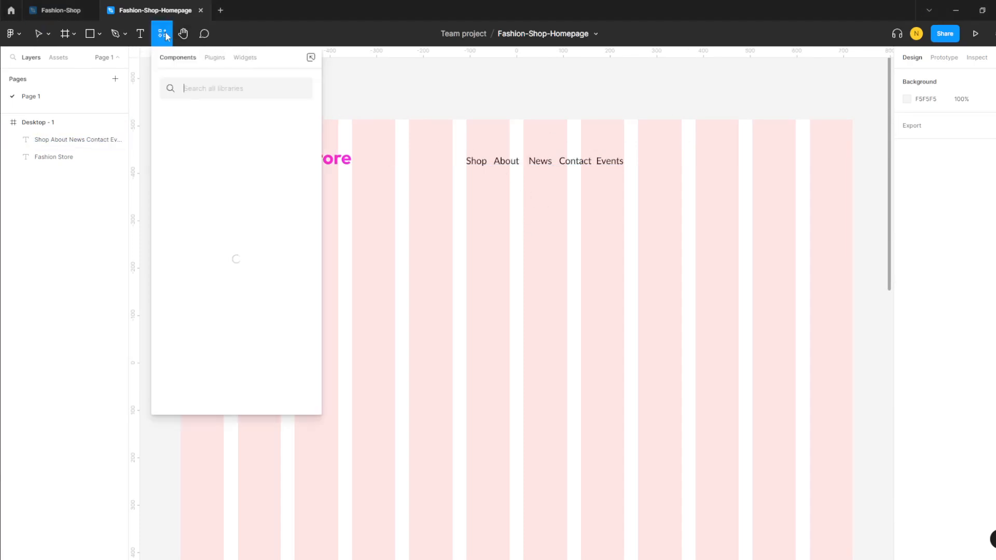
left_click(214, 58)
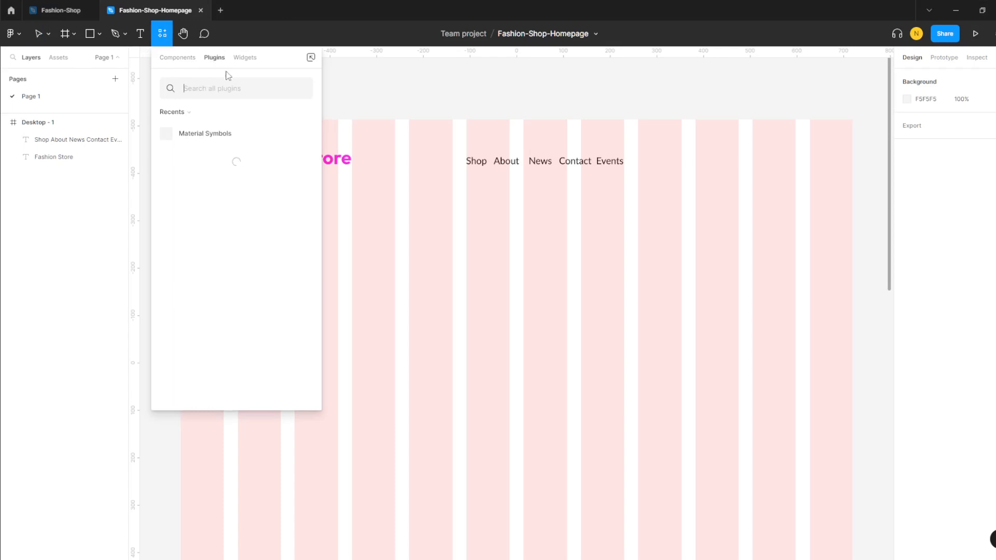
left_click(215, 135)
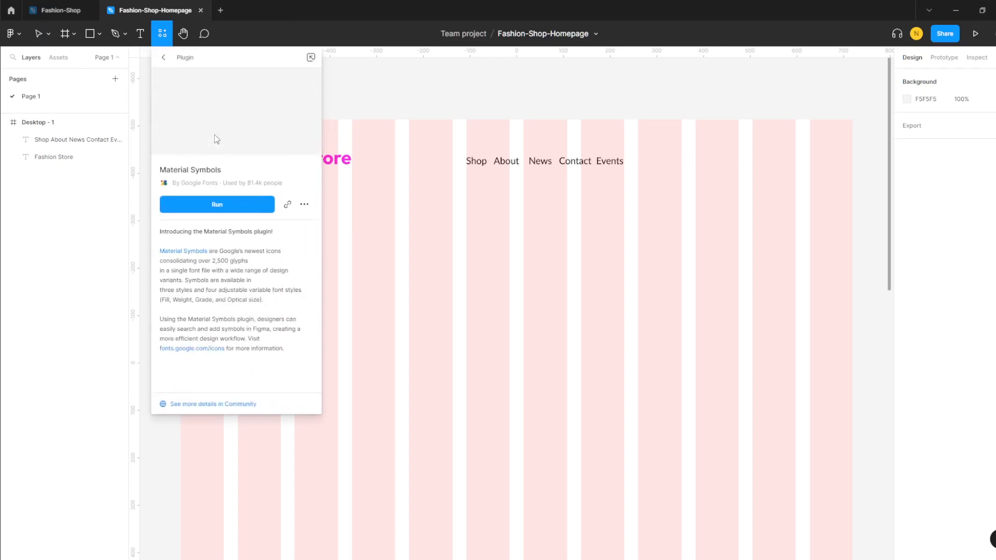
left_click(228, 207)
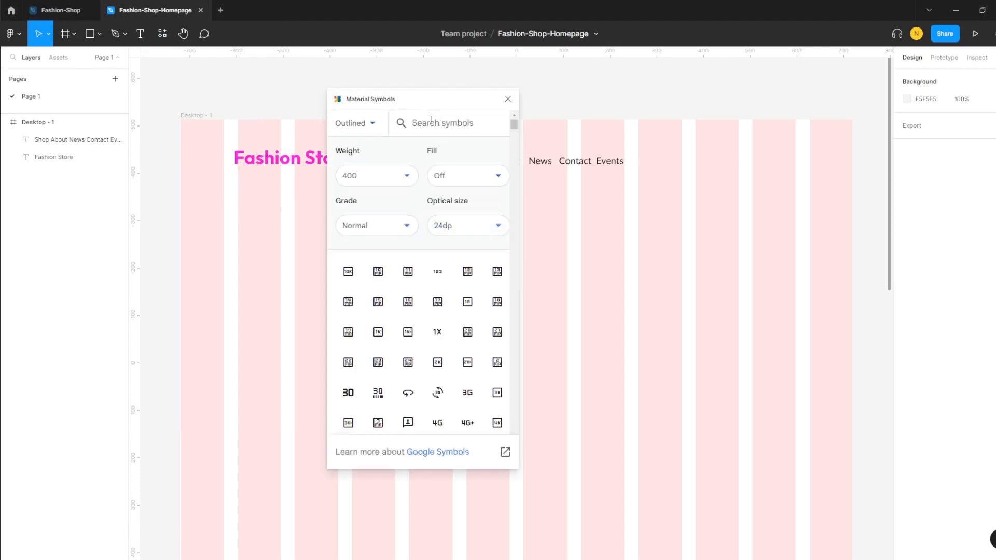
- Search the plugin for 'search' and insert the magnifier icon onto the canvas
left_click(431, 120)
type("en")
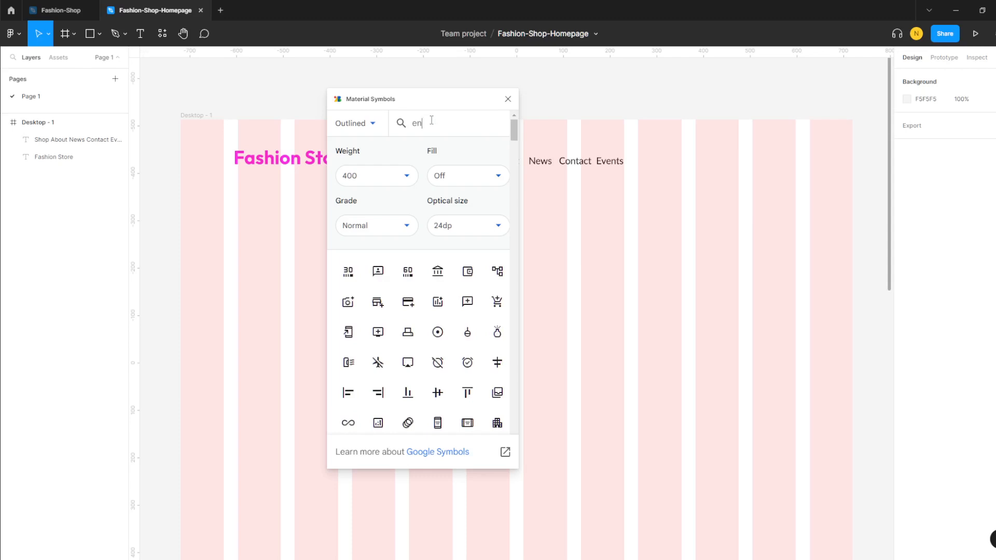
key("BackSpace")
key("BackSpace")
type("s")
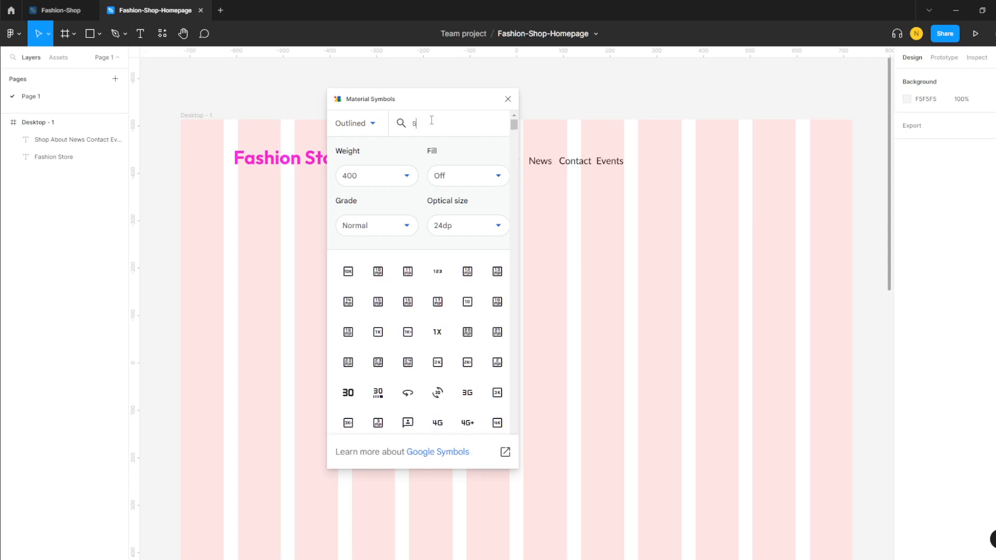
type("each")
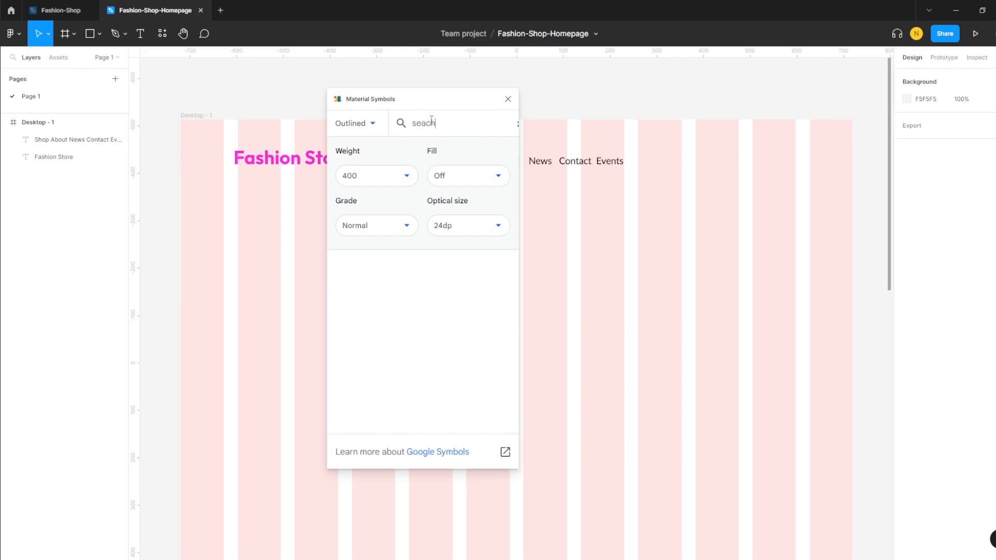
key("BackSpace")
key("BackSpace")
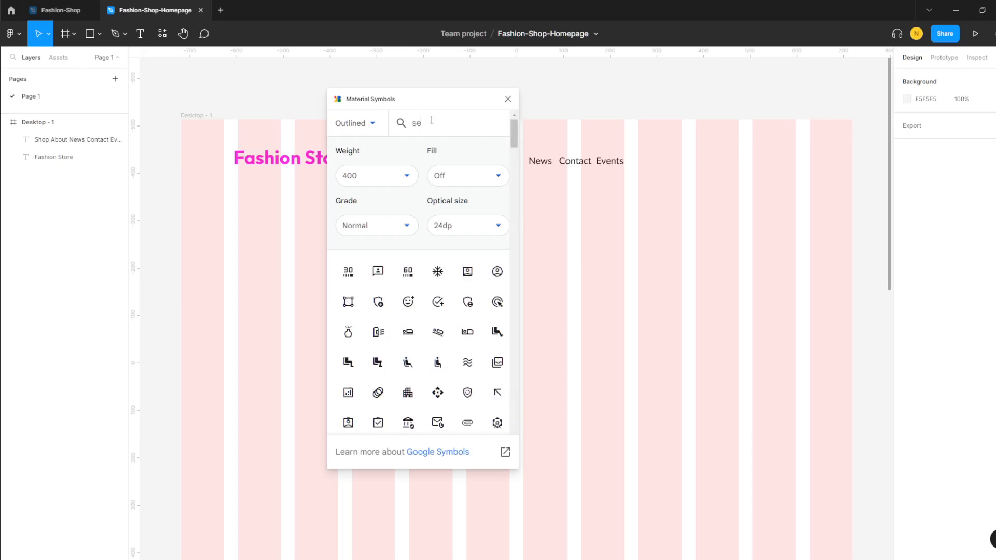
type("rch")
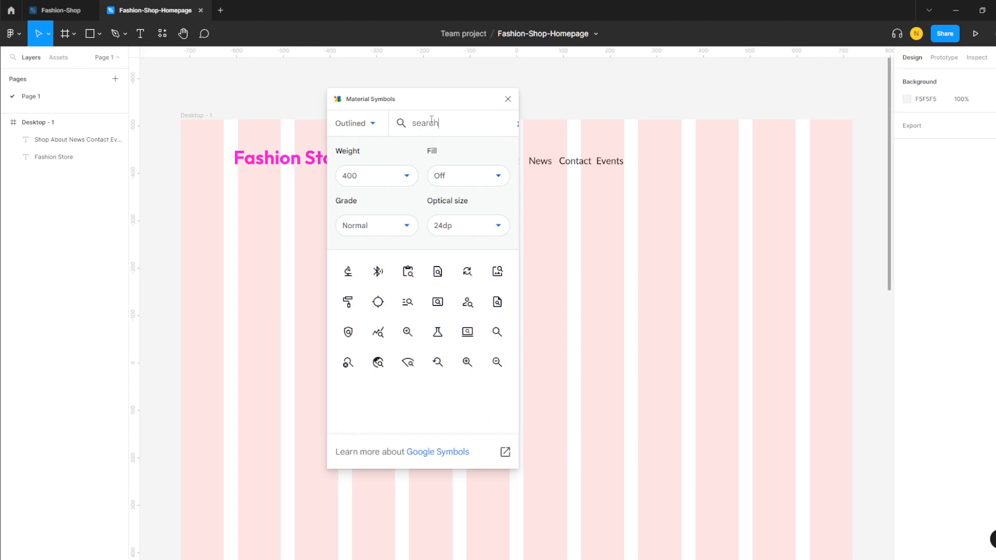
left_click(497, 334)
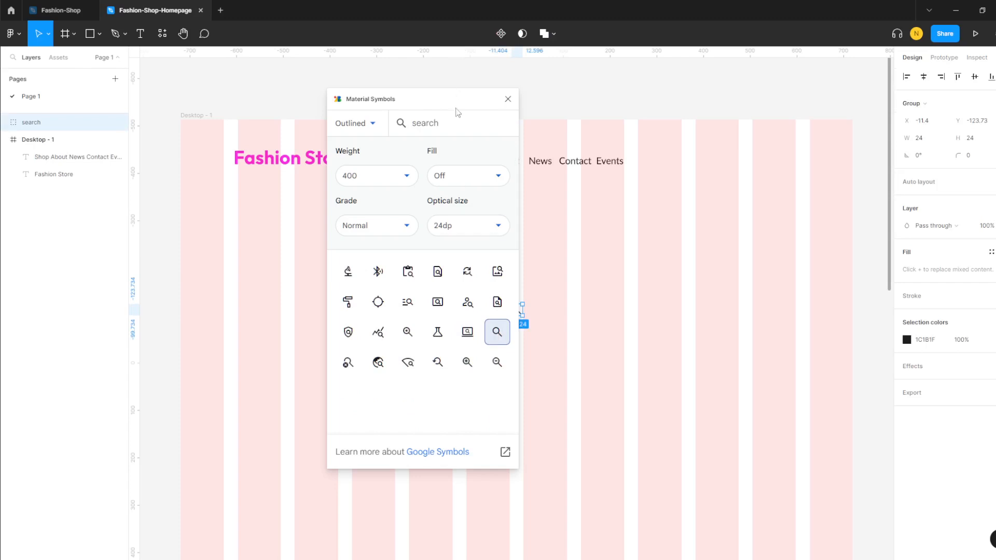
- Search Material Symbols for 'user' and swap the icon to person_filled
left_click_drag(446, 122, 402, 126)
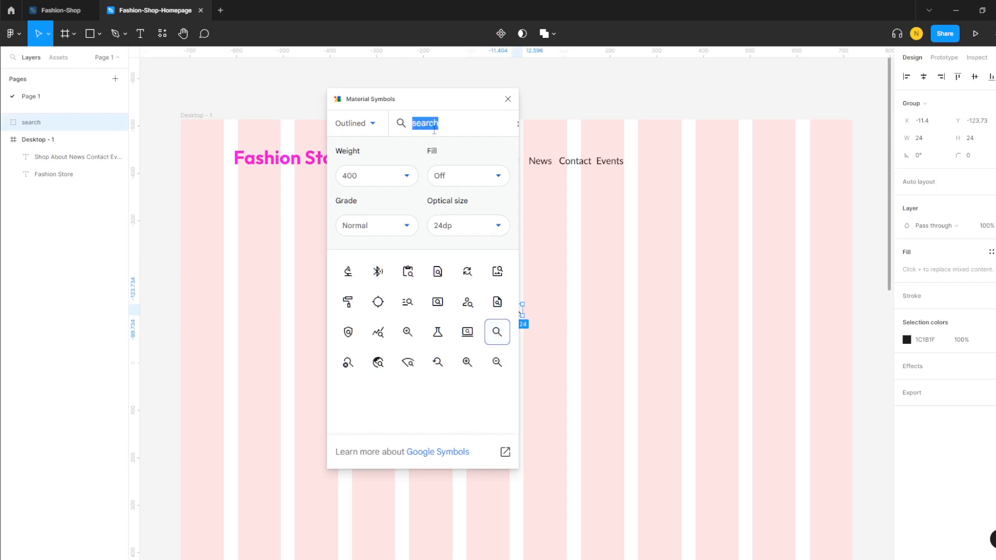
left_click_drag(453, 105, 374, 110)
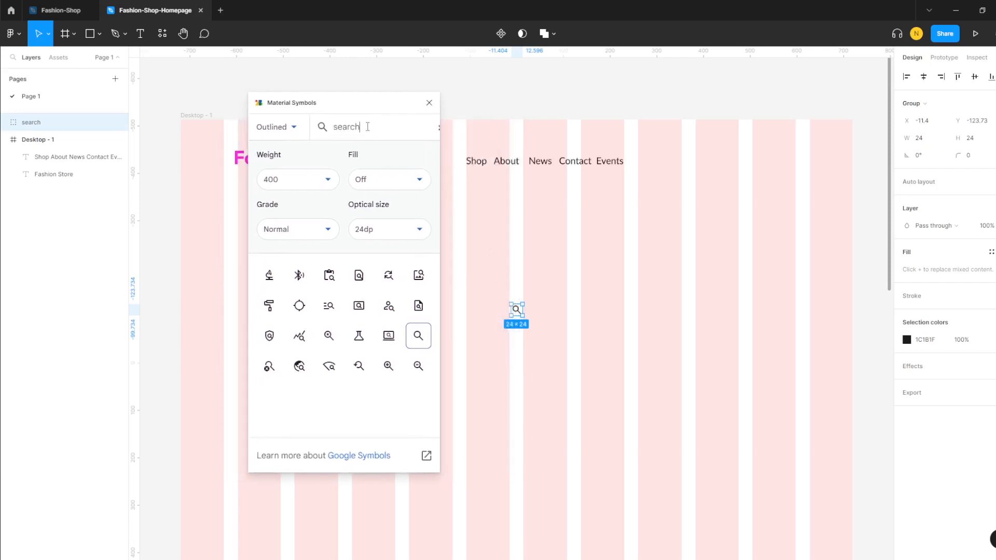
left_click_drag(380, 131, 322, 128)
type("user")
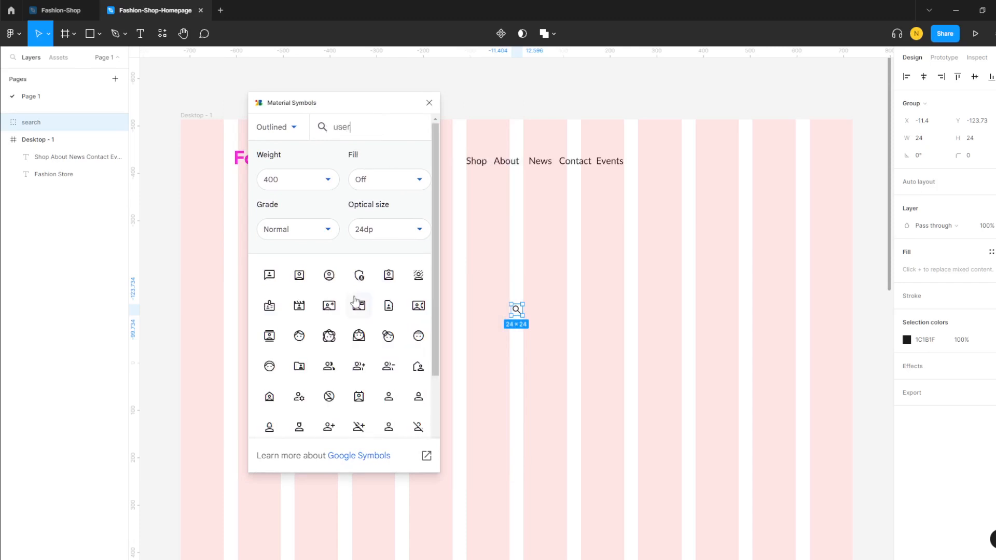
scroll(355, 309, "down", 3)
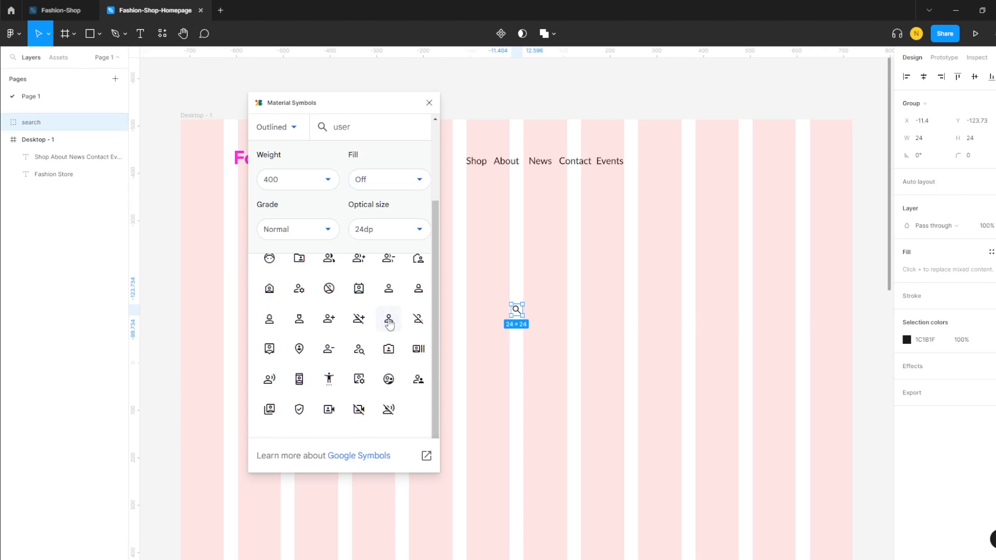
left_click(389, 319)
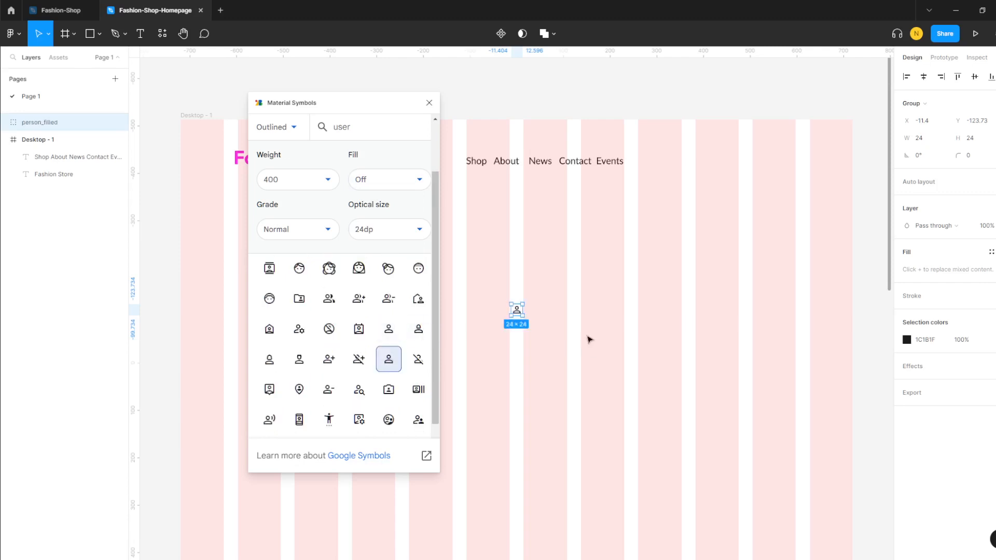
- Place the person icon right of Events in the header, then search 'search' again
left_click_drag(519, 313, 545, 316)
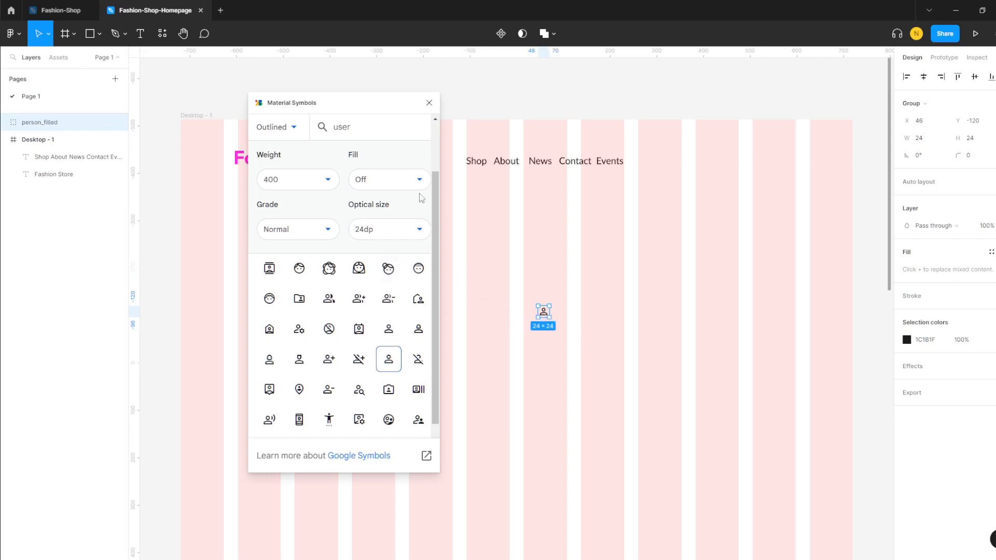
left_click_drag(378, 109, 350, 190)
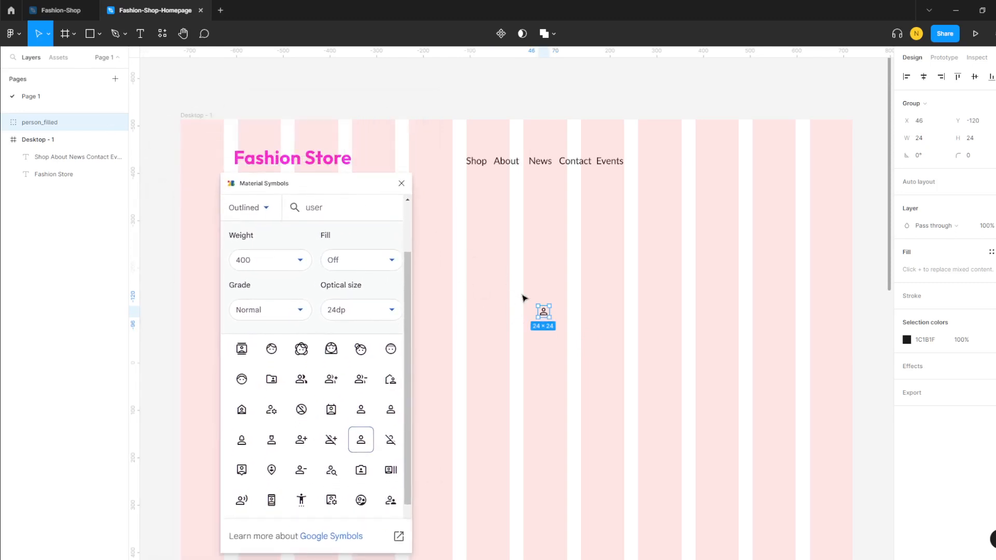
left_click_drag(545, 316, 653, 163)
left_click(584, 251)
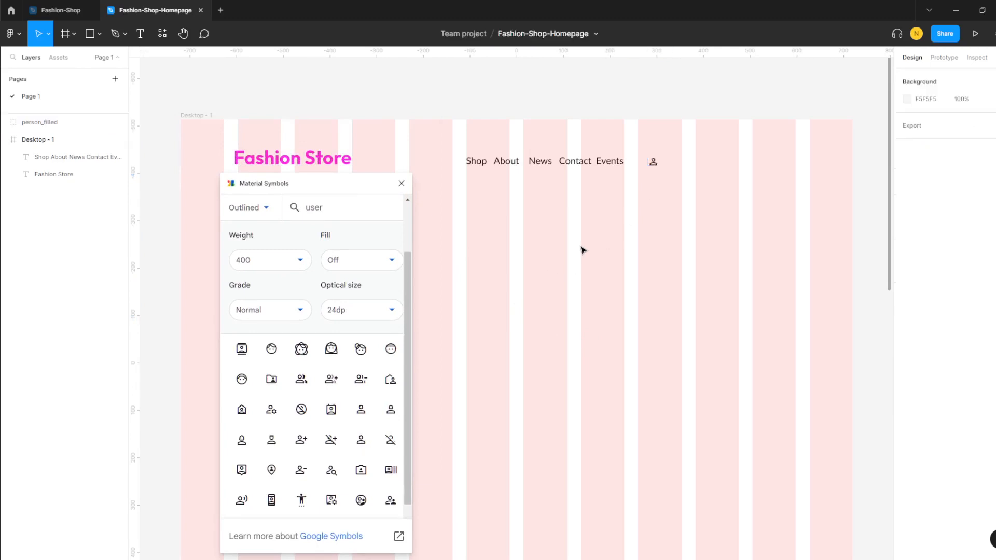
double_click(306, 207)
type("search")
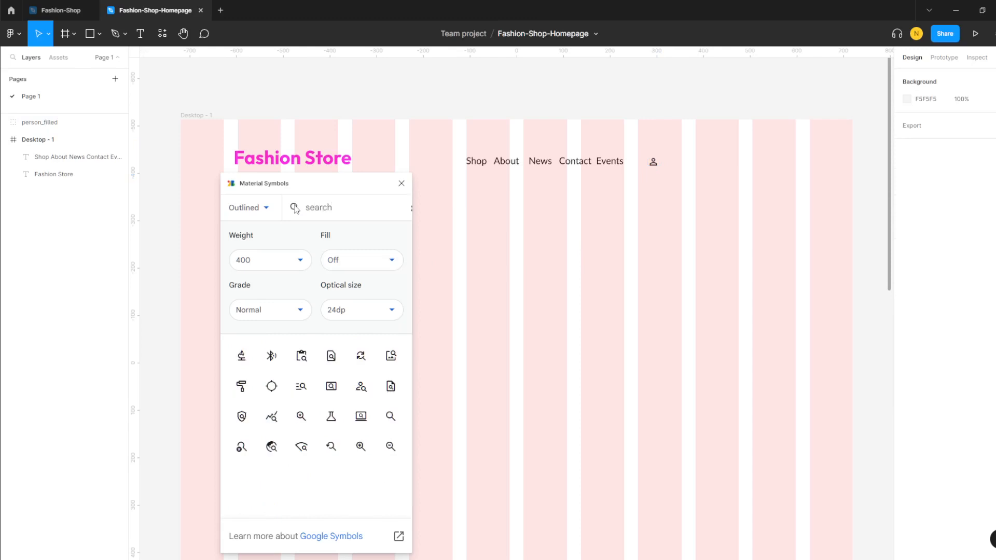
- Add a shopping_cart icon to the header beside the person icon
left_click_drag(390, 417, 688, 166)
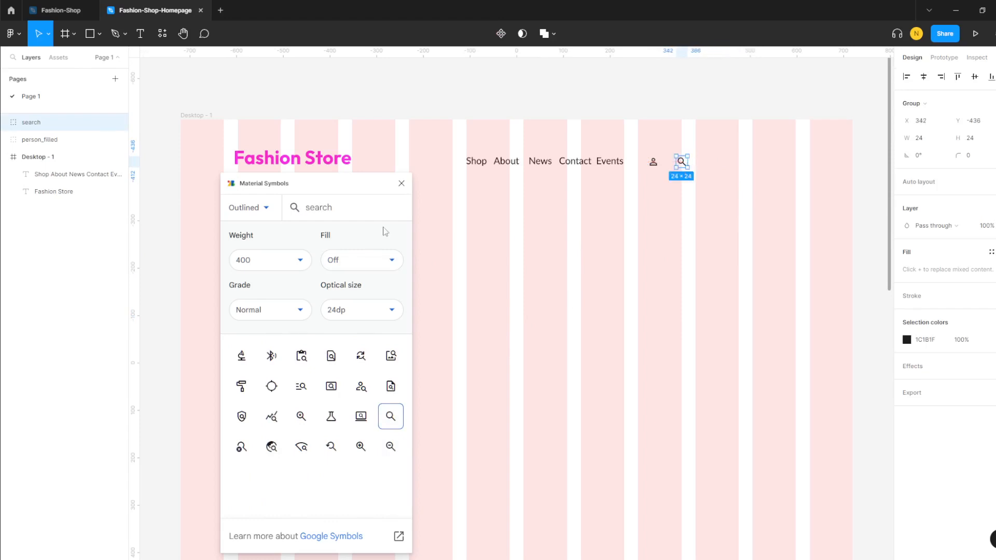
key("ctrl+a")
type("cart")
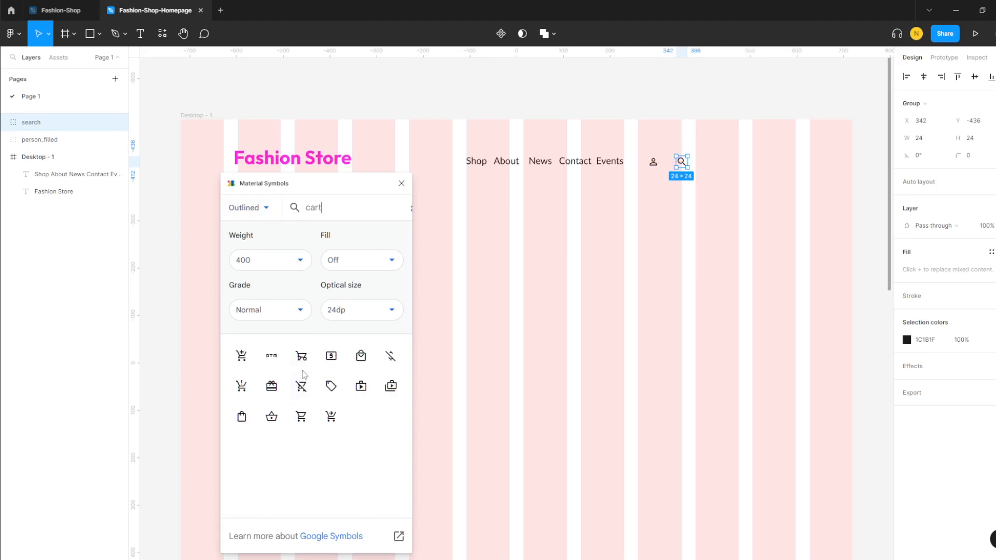
left_click(301, 422)
mouse_move(683, 168)
left_mouse_down()
mouse_move(702, 166)
mouse_move(681, 168)
left_mouse_up()
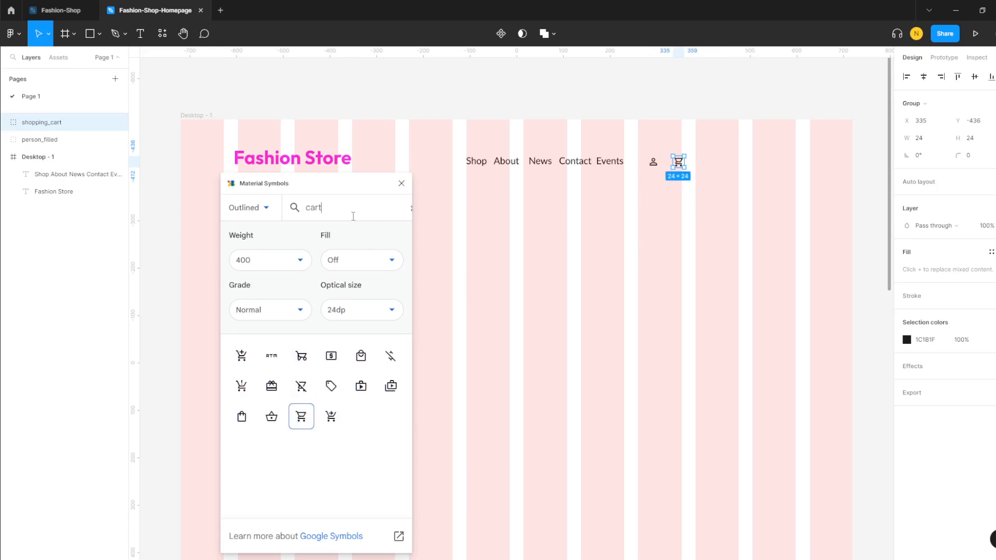
left_click(636, 238)
- Insert a search icon beside the cart and even out the icons' spacing
double_click(310, 207)
type("search")
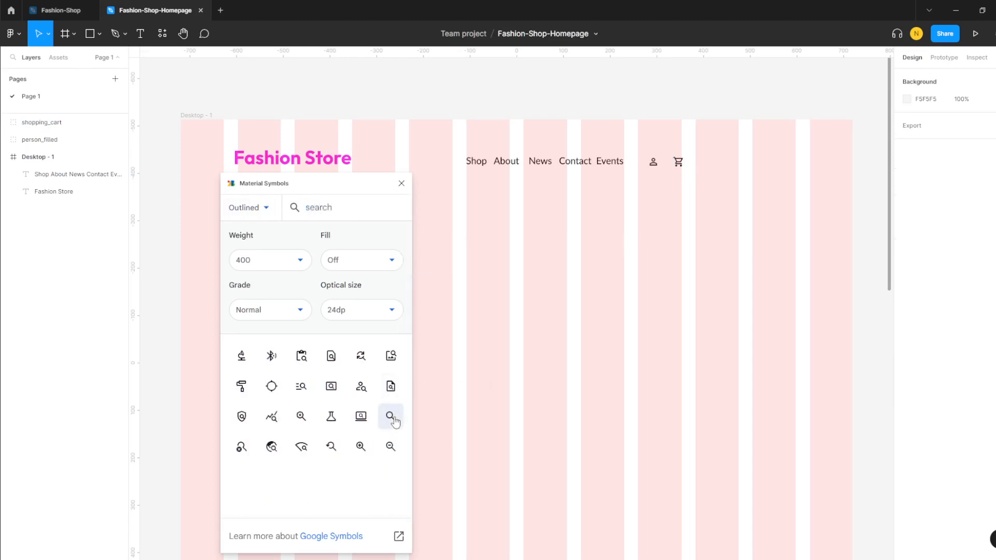
left_click(391, 416)
left_click_drag(520, 311, 685, 164)
left_click(698, 213)
left_click(678, 163)
left_click(689, 144)
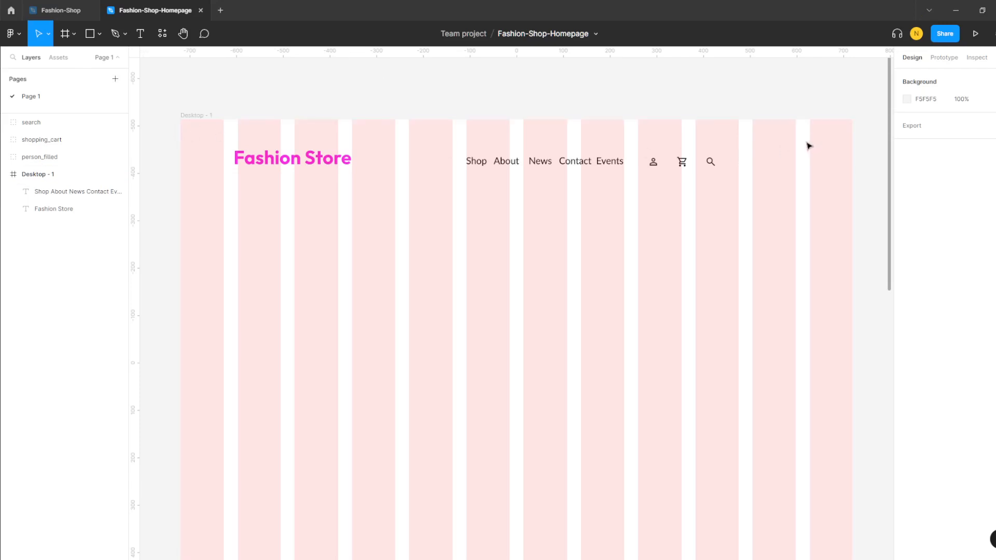
- Draw a 1440 × 51 grey rectangle bar across the top edge of Desktop - 1
left_click(99, 35)
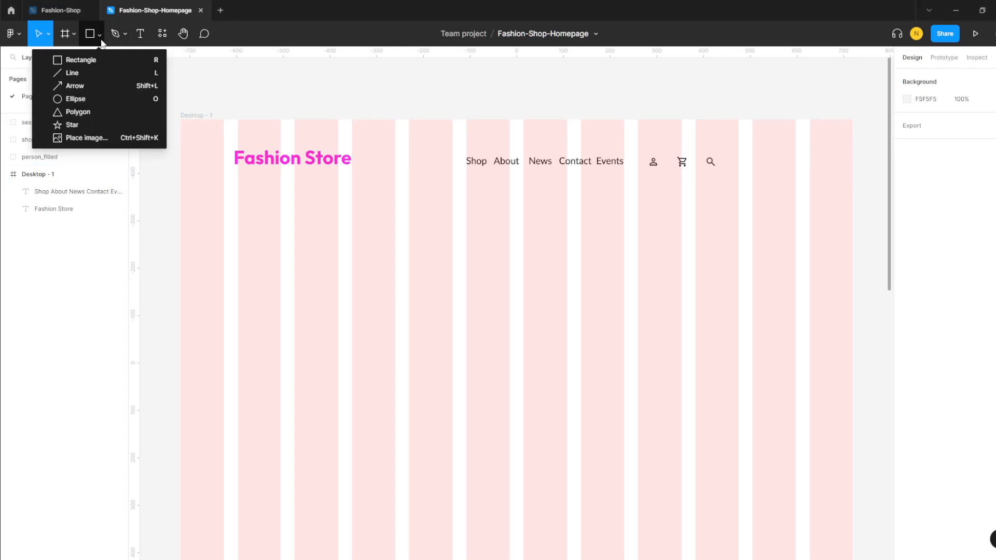
left_click(83, 59)
mouse_move(180, 116)
left_mouse_down()
mouse_move(243, 131)
mouse_move(676, 151)
mouse_move(859, 129)
mouse_move(853, 139)
left_mouse_up()
left_click_drag(525, 129, 524, 133)
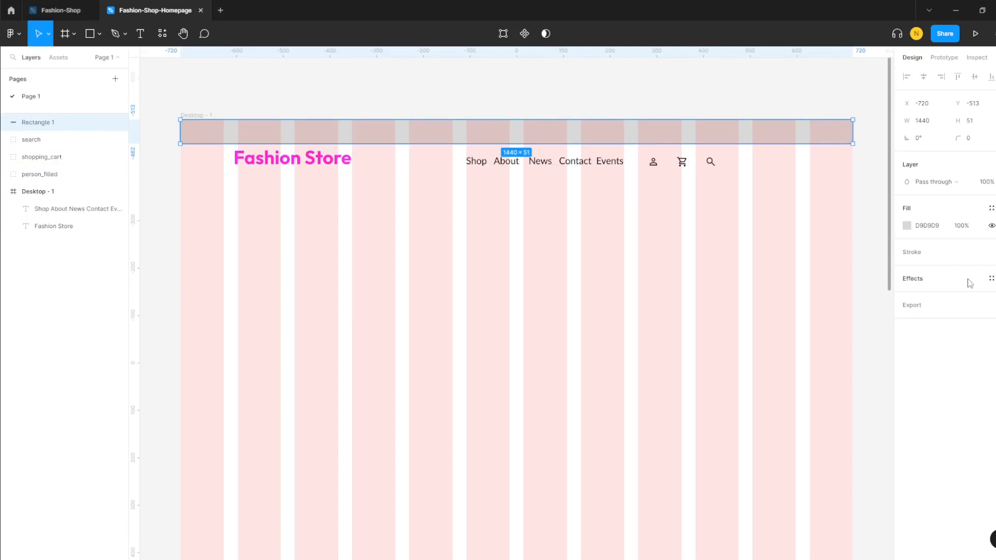
left_click(907, 225)
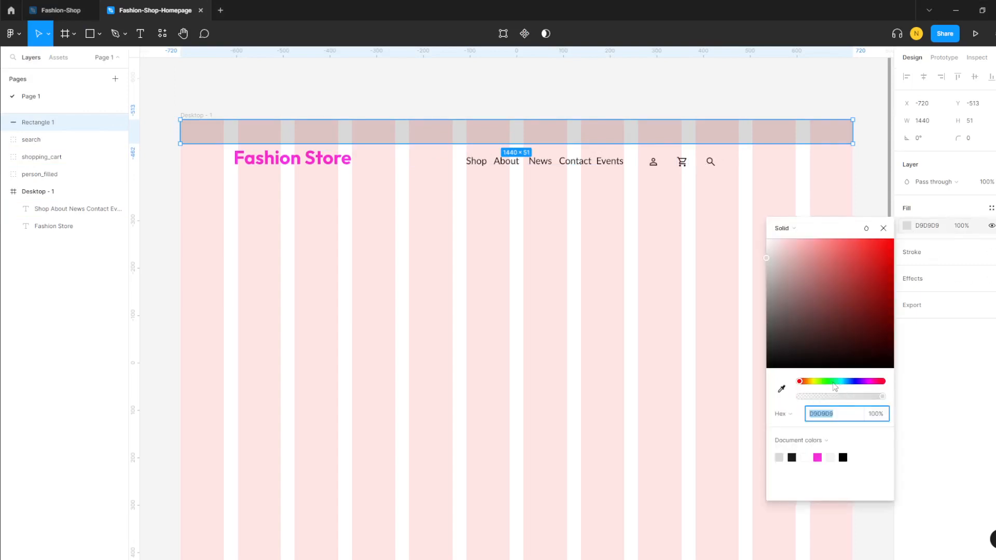
- Recolour the top bar from grey to violet 603BF3, then select the Desktop - 1 frame
left_click(832, 381)
left_click_drag(887, 290, 821, 258)
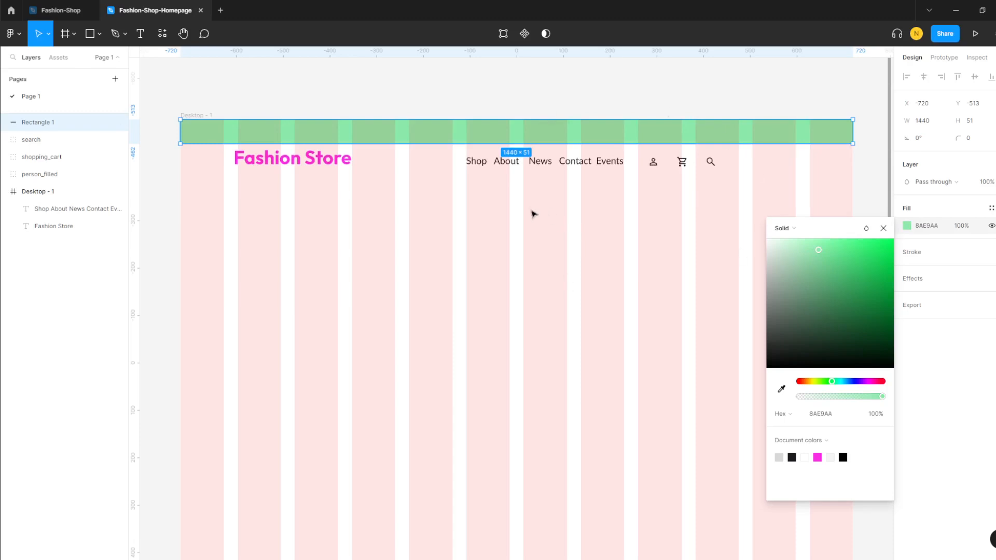
mouse_move(860, 381)
left_mouse_down()
mouse_move(845, 383)
mouse_move(859, 384)
left_mouse_up()
mouse_move(866, 266)
left_mouse_down()
mouse_move(869, 255)
mouse_move(855, 249)
mouse_move(888, 267)
mouse_move(865, 252)
left_mouse_up()
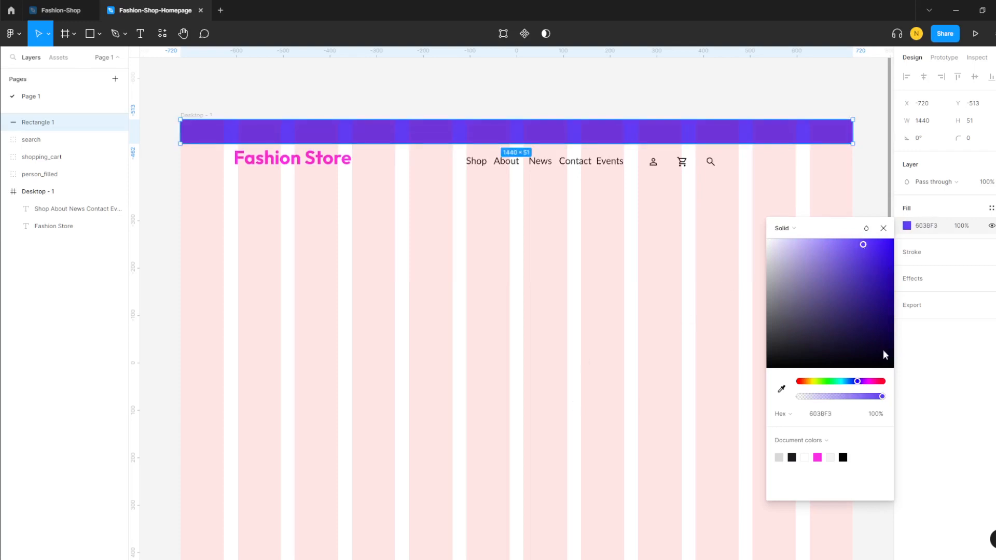
left_click(876, 164)
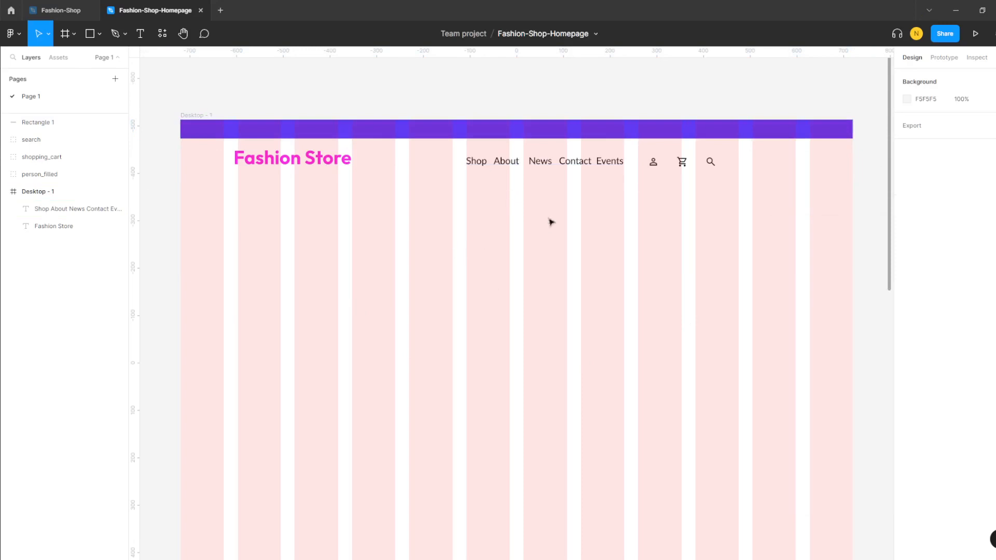
left_click(36, 191)
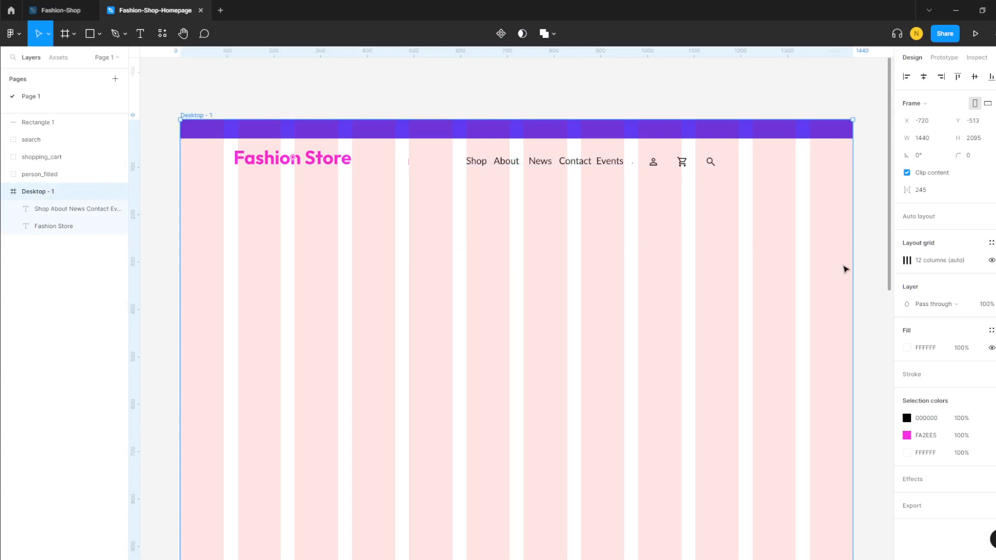
- Hide the 12-column layout grid and widen the gap between the logo and nav links
left_click(992, 348)
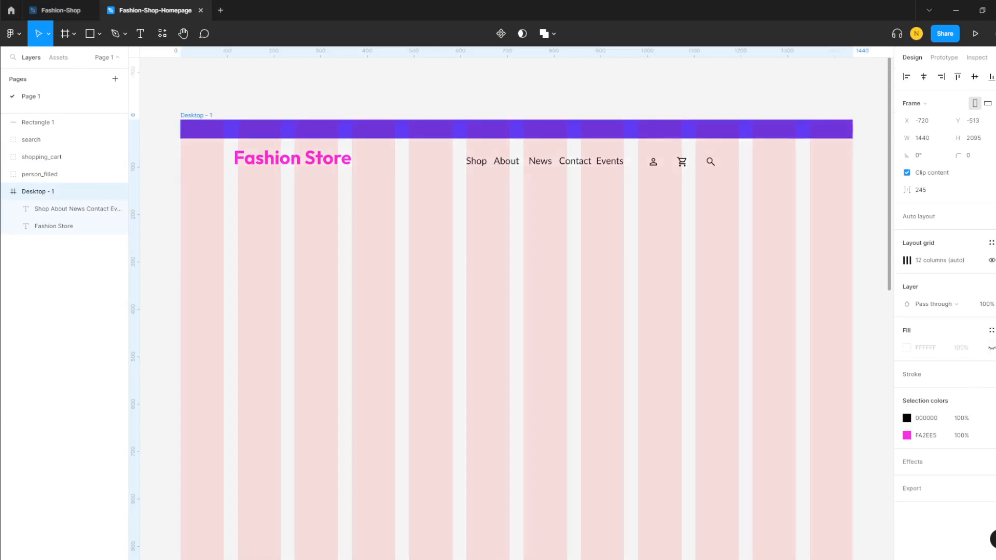
left_click(992, 349)
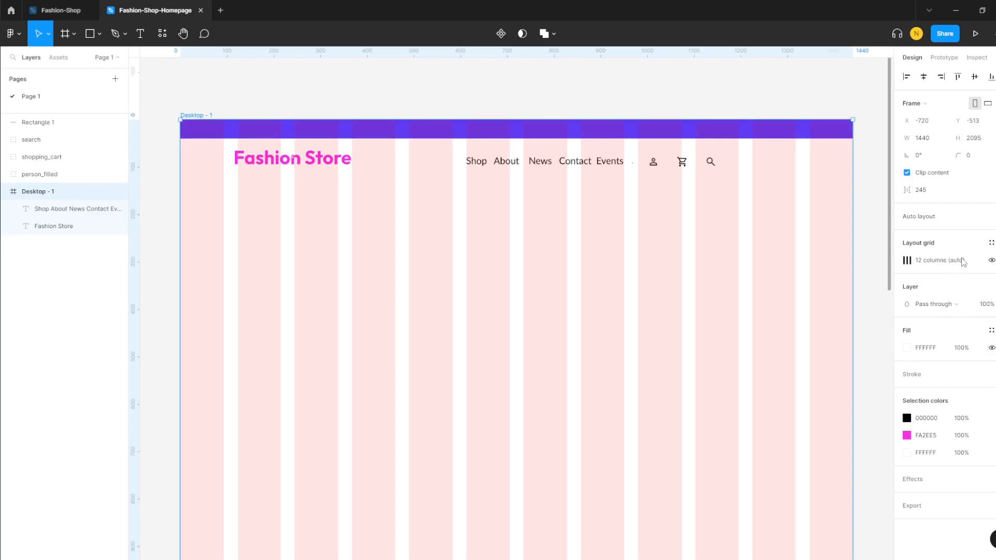
left_click(992, 261)
scroll(467, 278, "down", 1)
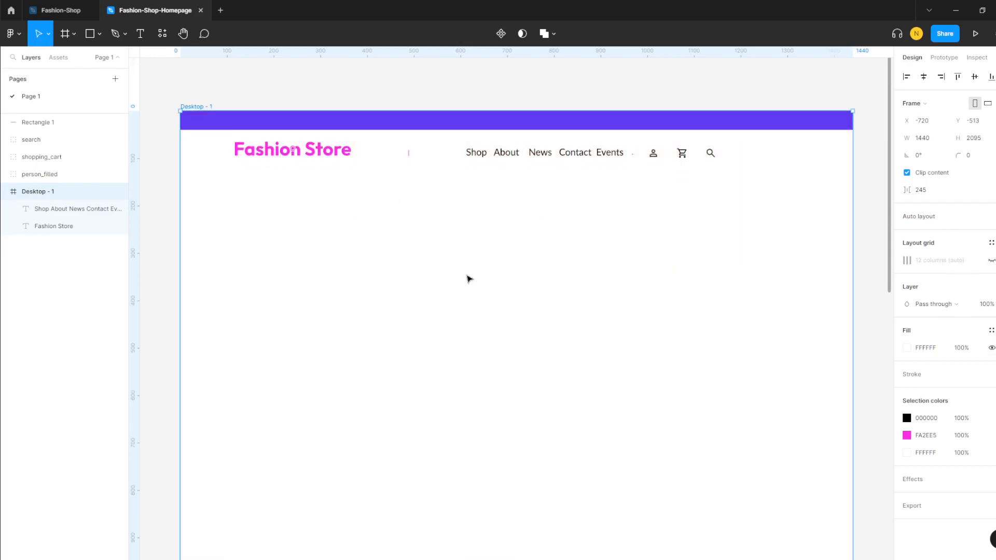
scroll(467, 278, "up", 3)
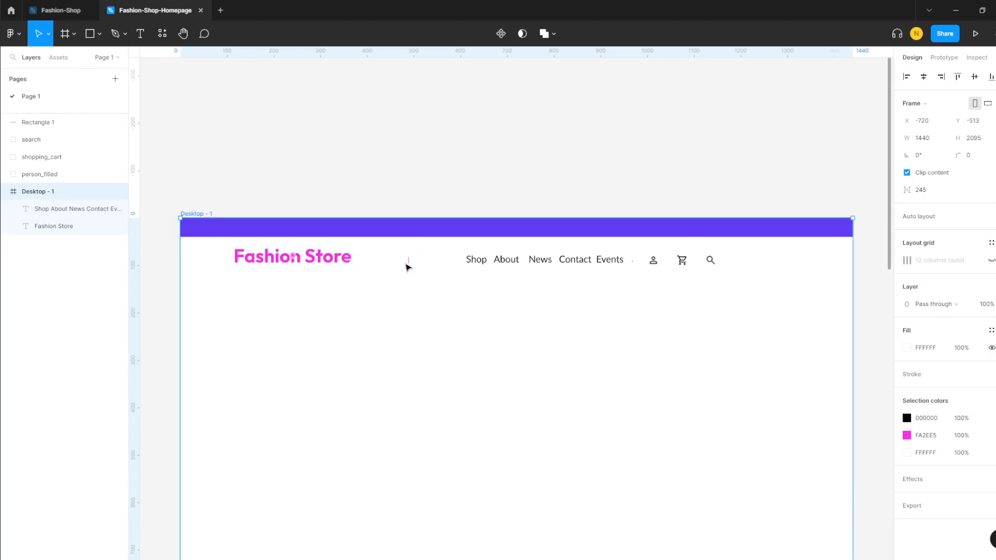
mouse_move(410, 260)
left_click_drag(410, 260, 418, 259)
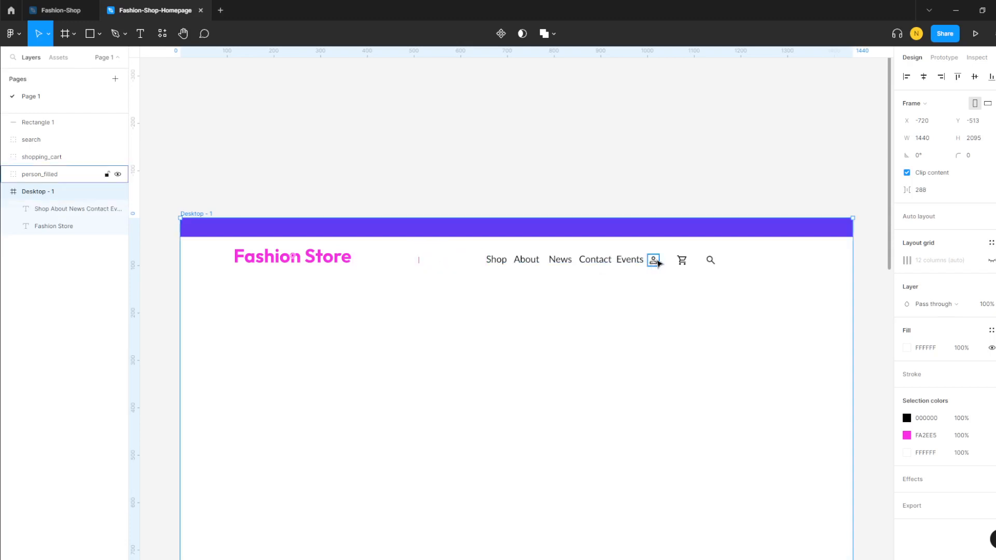
mouse_move(733, 270)
left_mouse_down()
mouse_move(691, 253)
mouse_move(736, 268)
left_mouse_up()
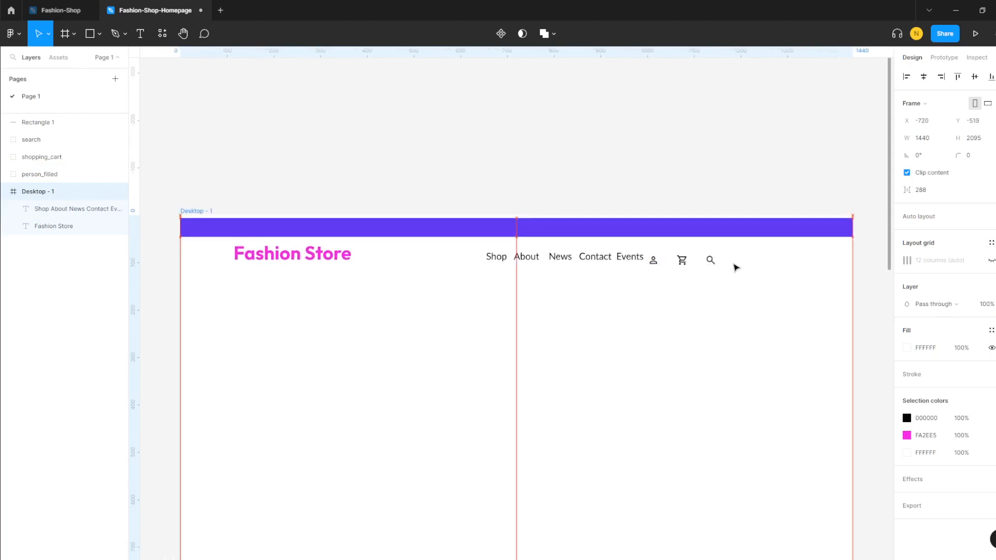
left_click(727, 305)
- Move the person, cart and search icons together further right in the header
left_click(652, 258)
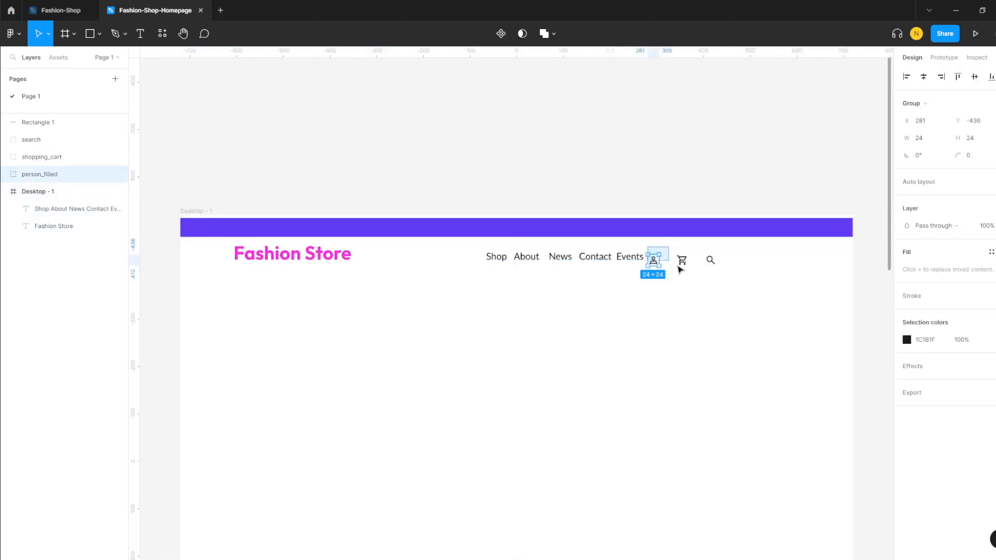
left_click(682, 260, "shift")
left_click(710, 260, "shift")
left_click_drag(699, 267, 773, 266)
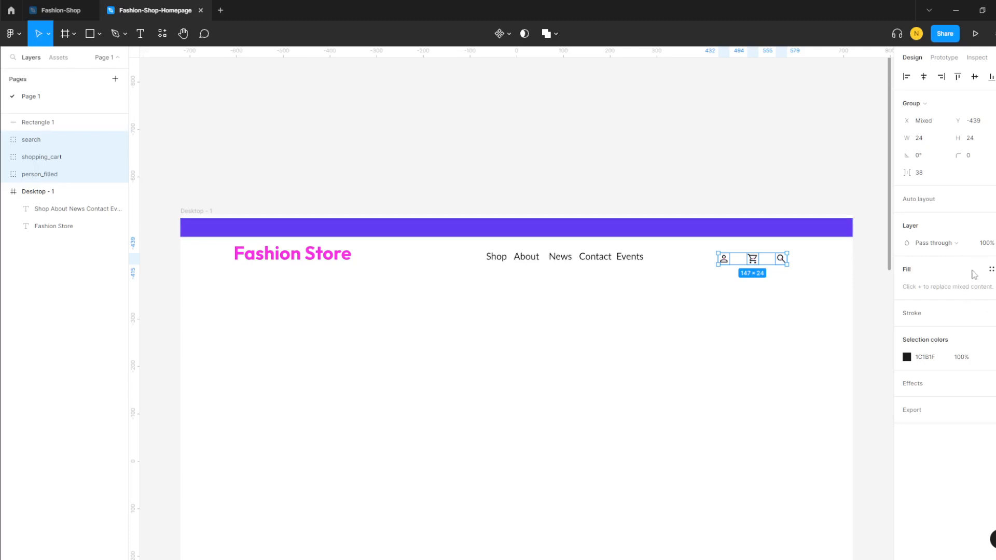
- Turn the Desktop - 1 frame's 12-column layout grid back on
left_click(202, 293)
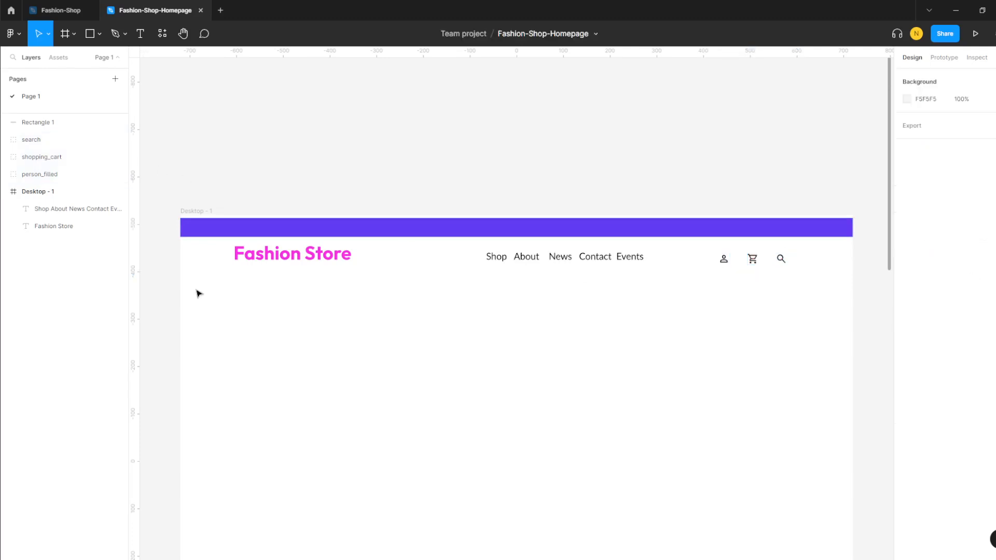
left_click(57, 196)
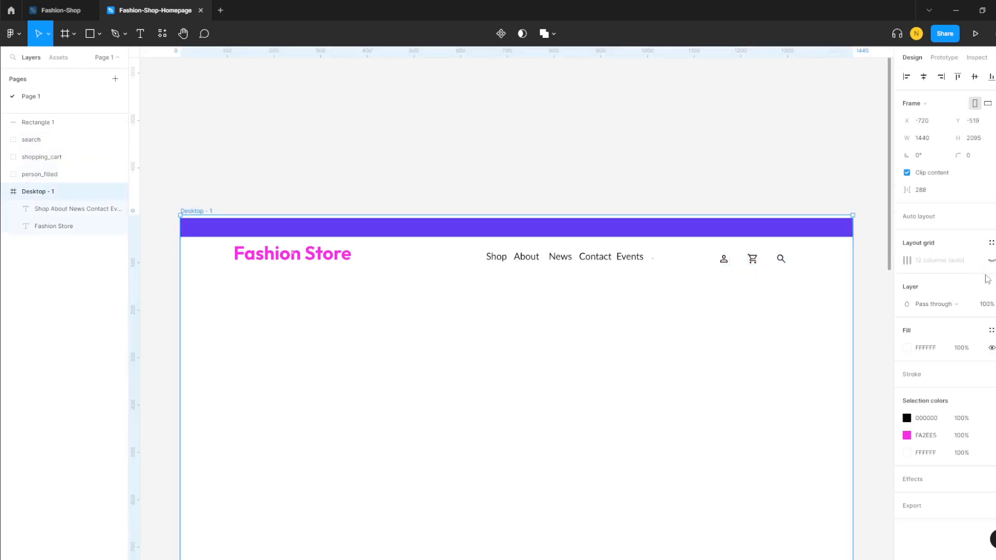
left_click(991, 261)
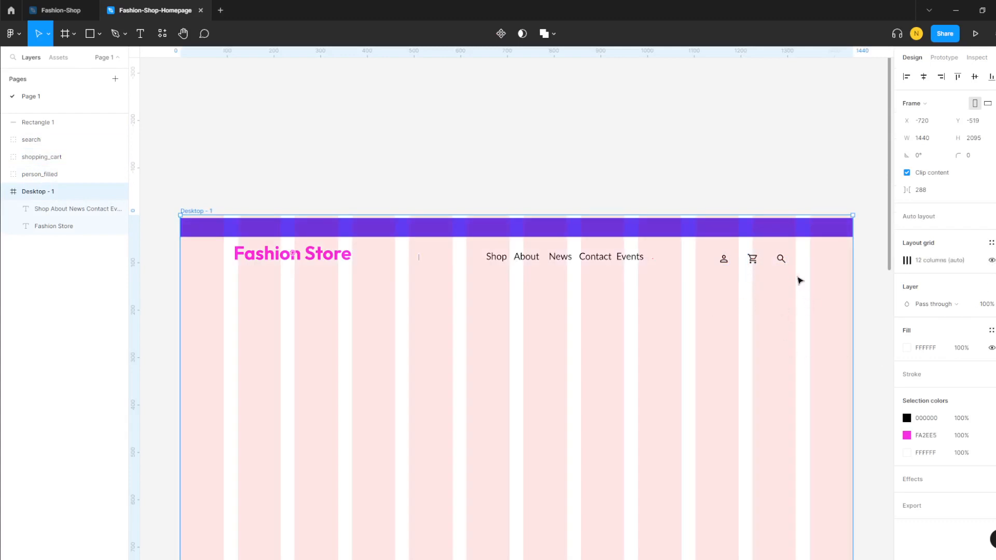
mouse_move(808, 278)
left_mouse_down()
mouse_move(784, 267)
mouse_move(811, 282)
left_mouse_up()
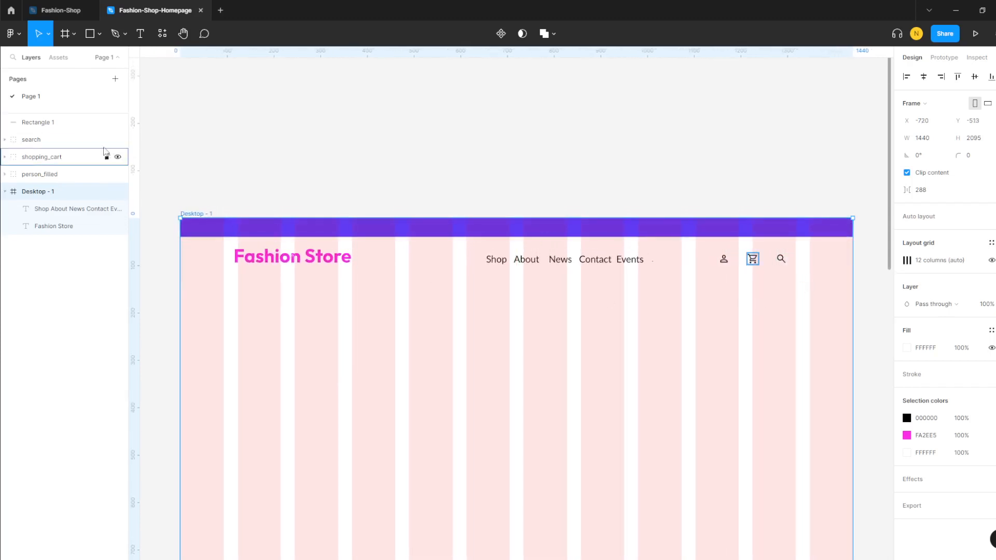
- Nudge the header icons slightly lower and shift the nav links left to X 612, Y 74
left_click(72, 156)
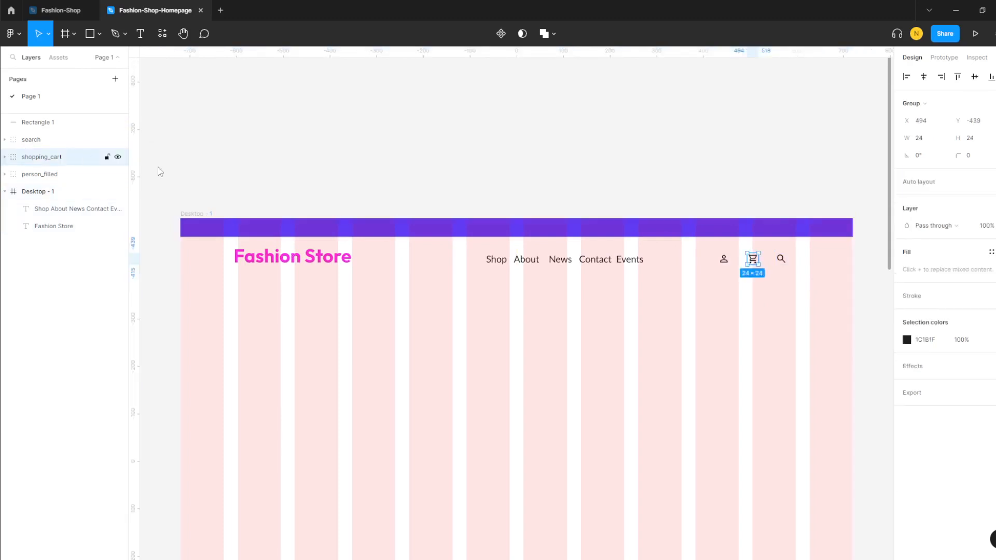
left_click_drag(805, 279, 752, 267)
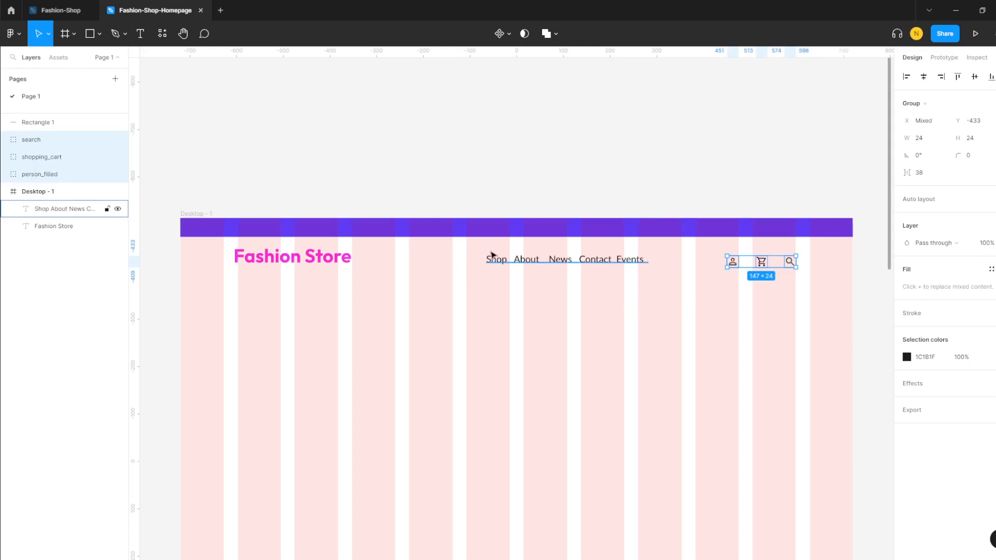
left_click_drag(503, 263, 481, 261)
left_click(540, 288)
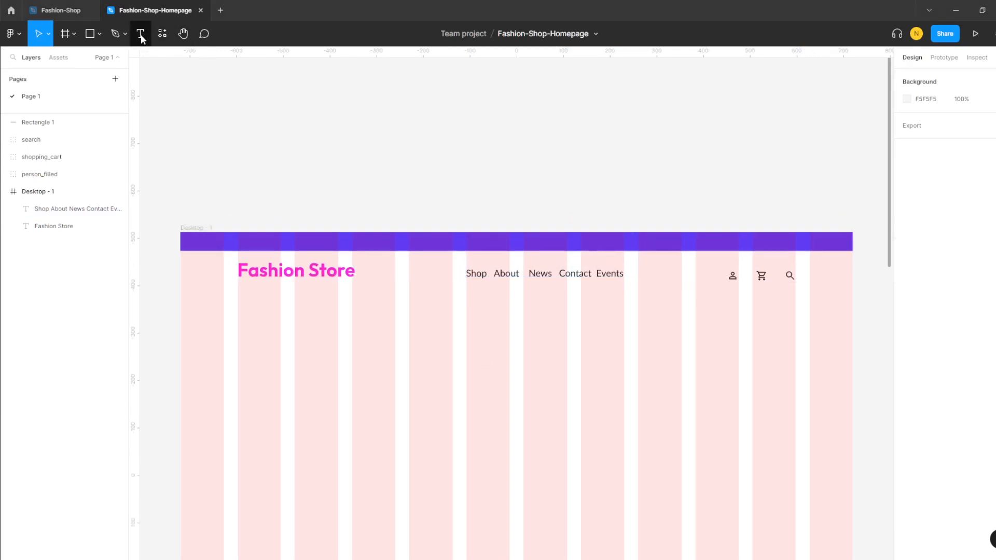
- Create a text box on the purple bar and move its layer out of Desktop - 1
left_click(139, 34)
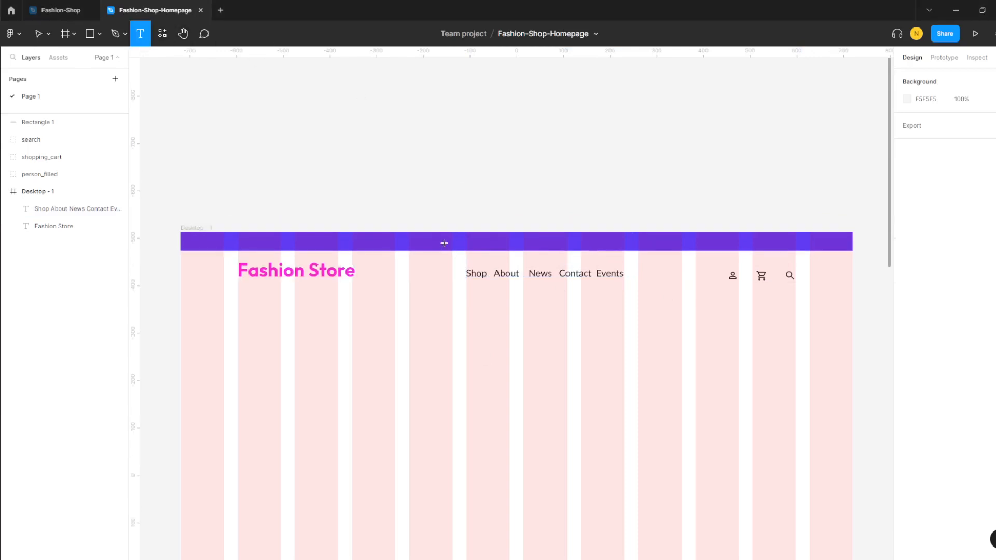
left_click_drag(433, 241, 656, 257)
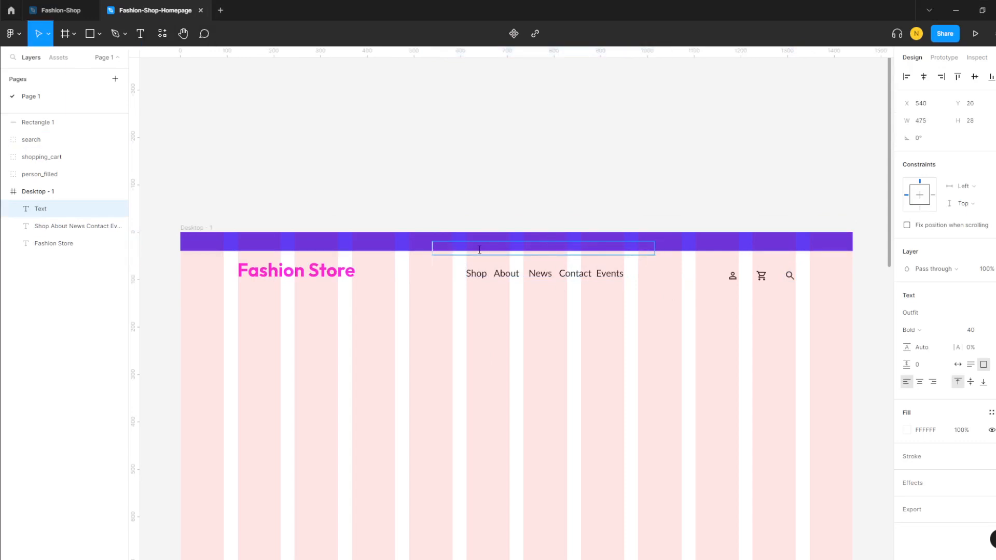
type("F")
key("BackSpace")
key("BackSpace")
key("BackSpace")
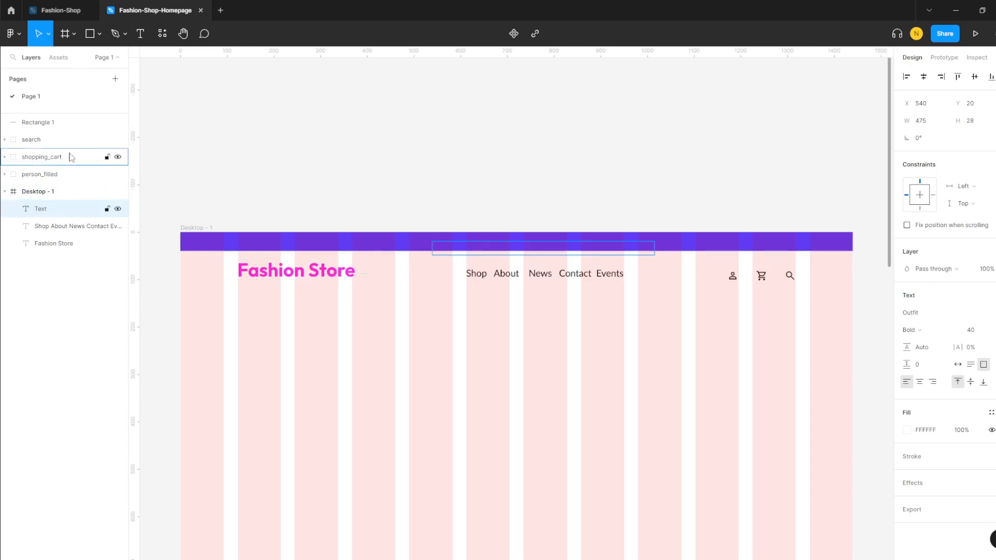
left_click_drag(72, 143, 57, 123)
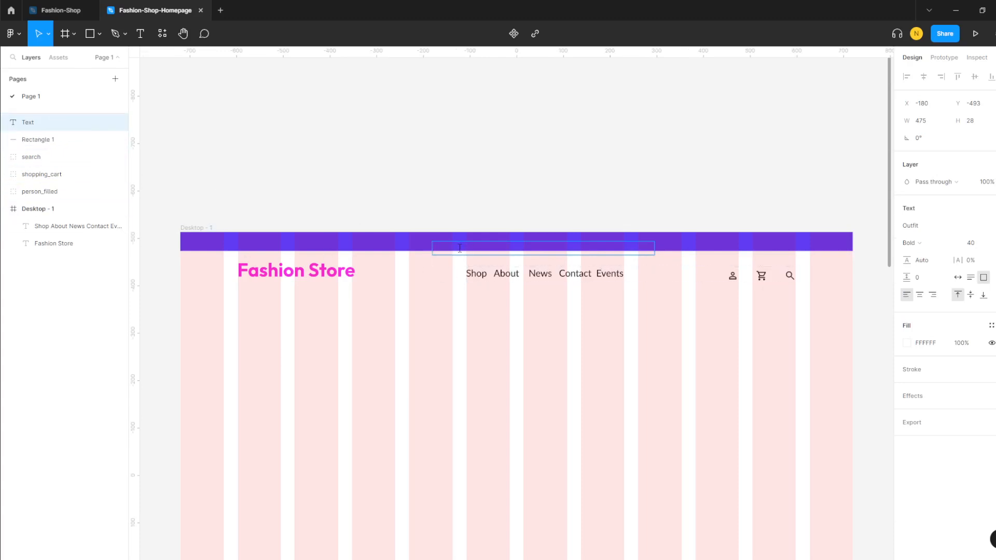
- Write 'Free Shipping in the USA' in white Outfit Bold at size 14
type("F")
key("BackSpace")
key("BackSpace")
left_click(995, 245)
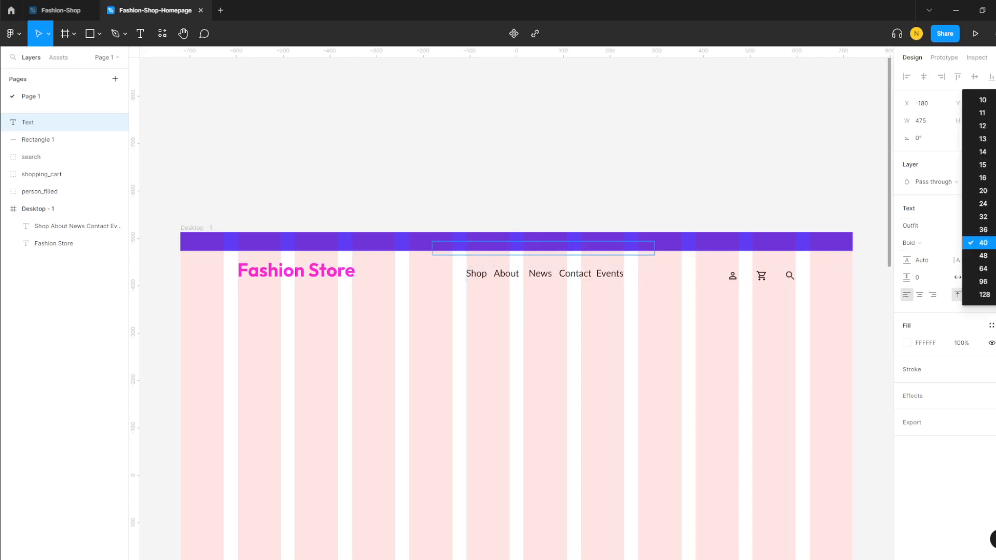
left_click(983, 151)
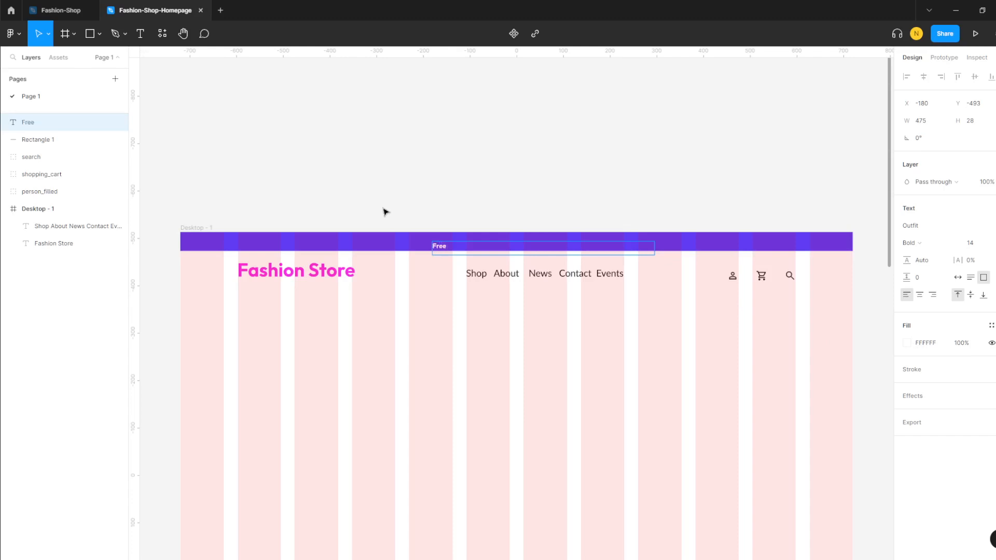
type("pp")
key("BackSpace")
key("BackSpace")
key("BackSpace")
type("pping in the USA")
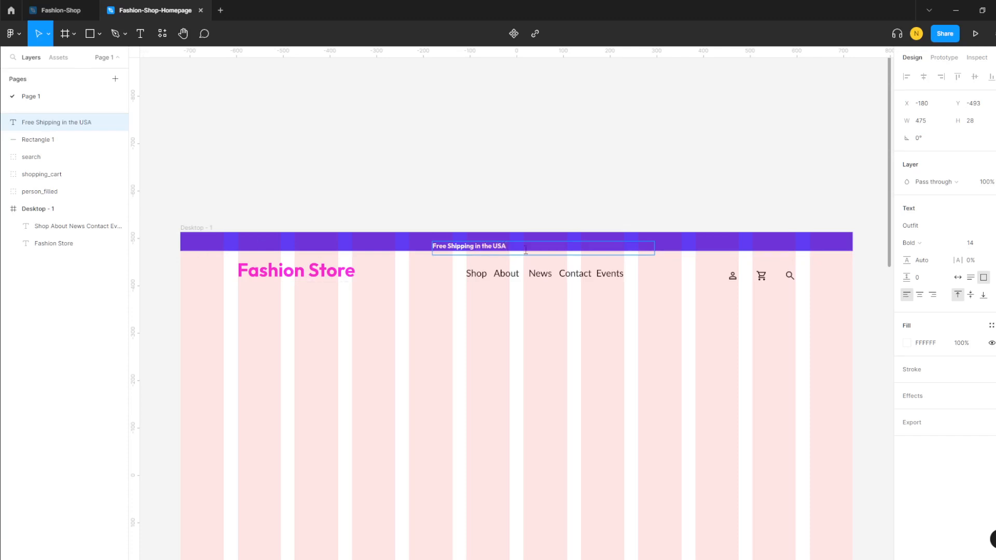
key("Escape")
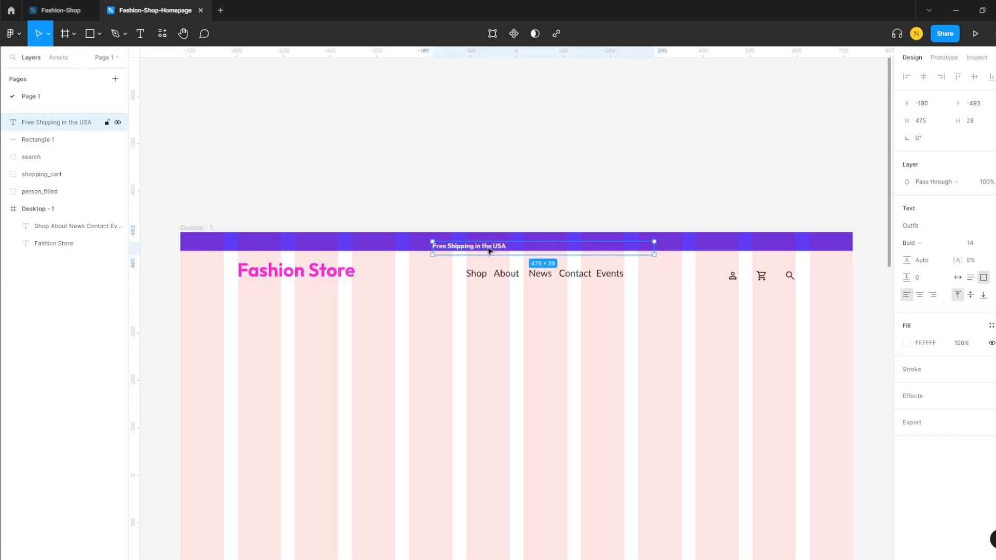
- Settle the shipping text slightly lower, at Y -501, inside the violet top bar
left_click_drag(496, 248, 500, 242)
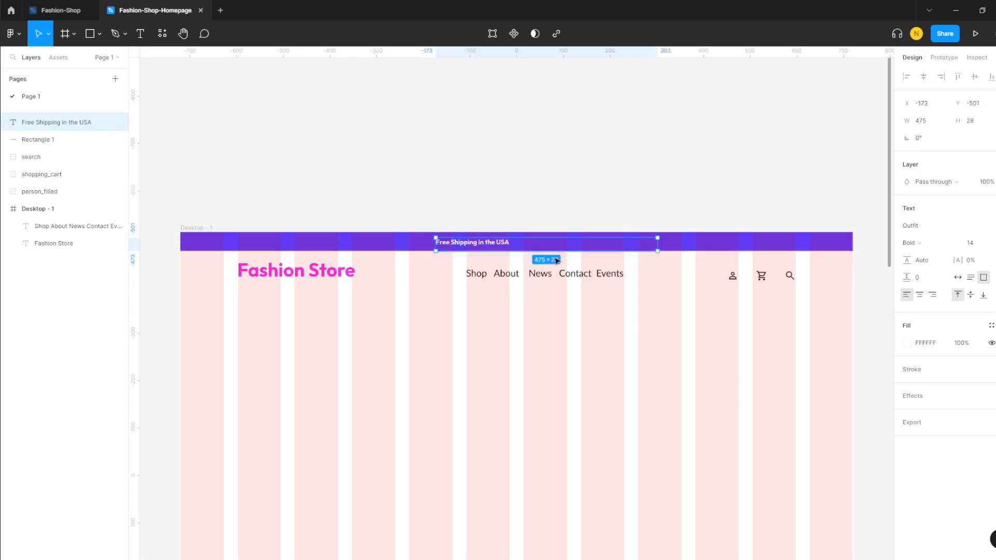
left_click(529, 245)
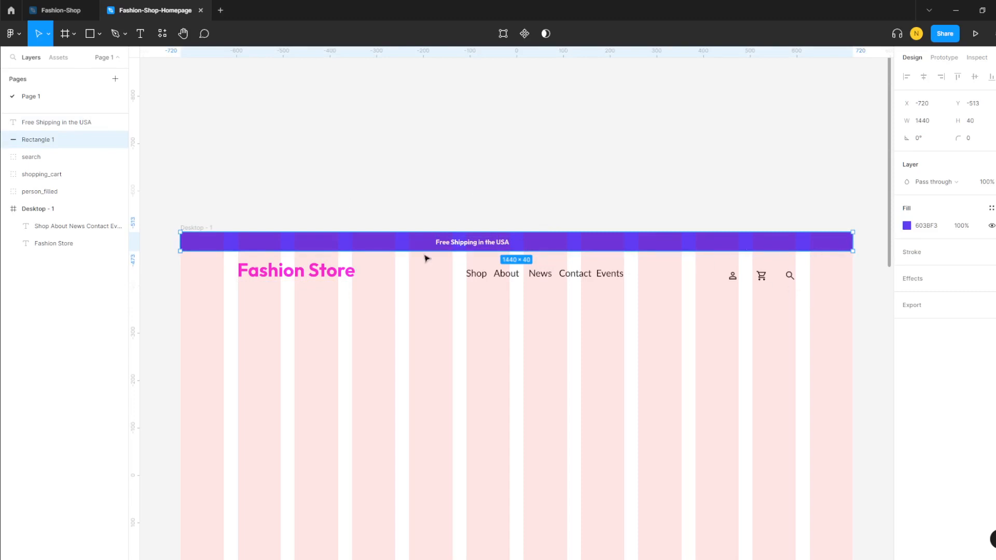
left_click(344, 328)
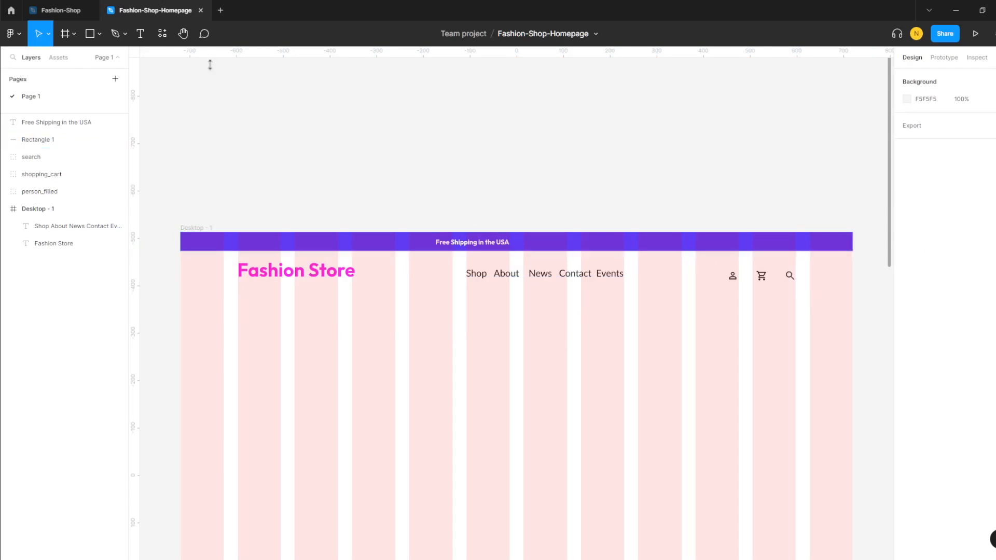
- Run the Material Symbols plugin and search its icons for 'conta'
left_click(162, 33)
left_click(223, 136)
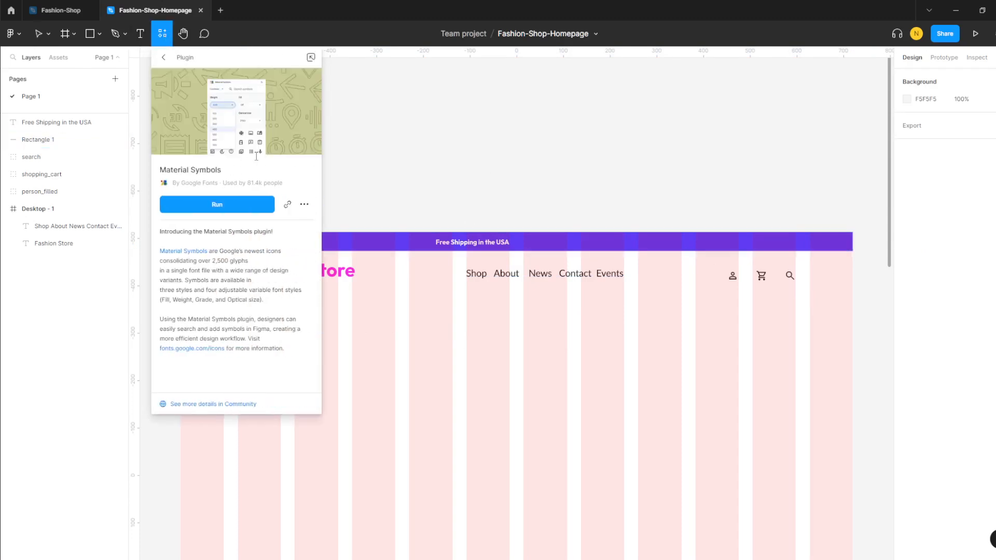
left_click(229, 206)
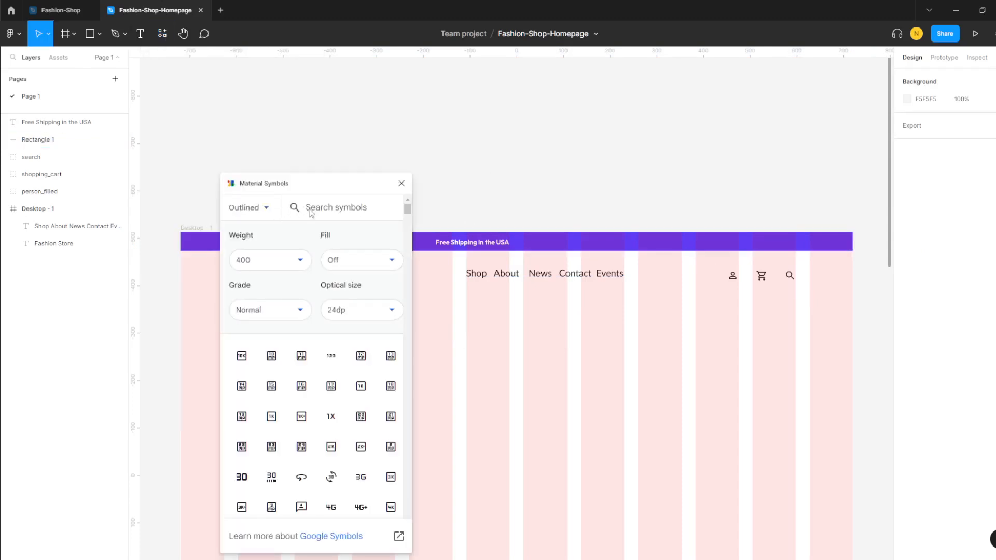
type("face")
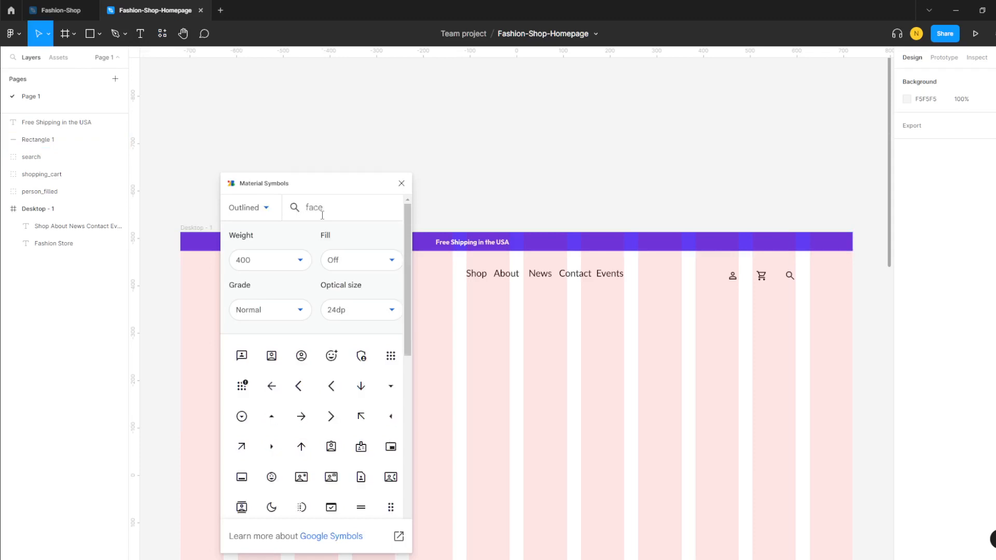
type("boo")
key("BackSpace")
key("BackSpace")
key("BackSpace")
key("BackSpace")
key("BackSpace")
key("BackSpace")
key("BackSpace")
type("conta")
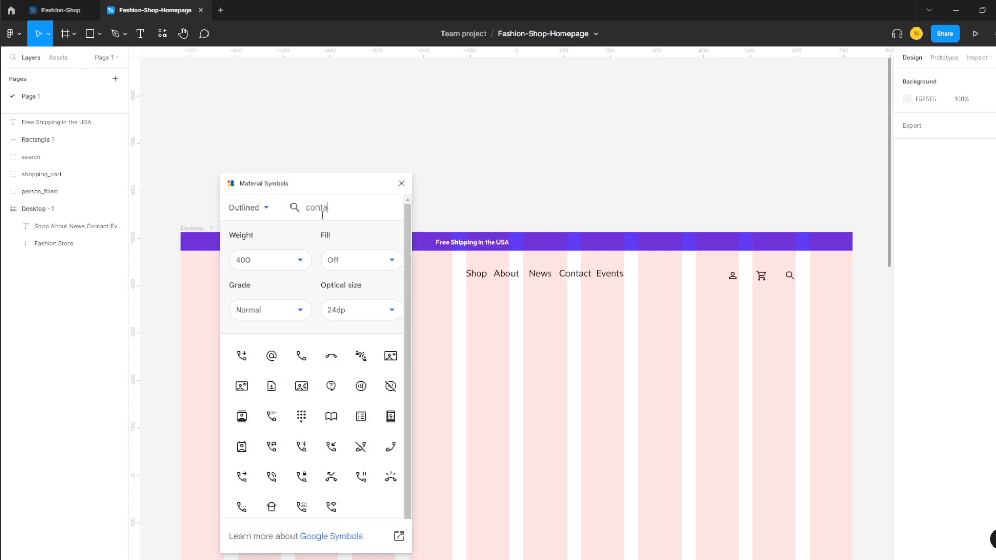
- Insert the call icon right of the shipping text on the bar and colour it white FFFFFF
left_click(301, 357)
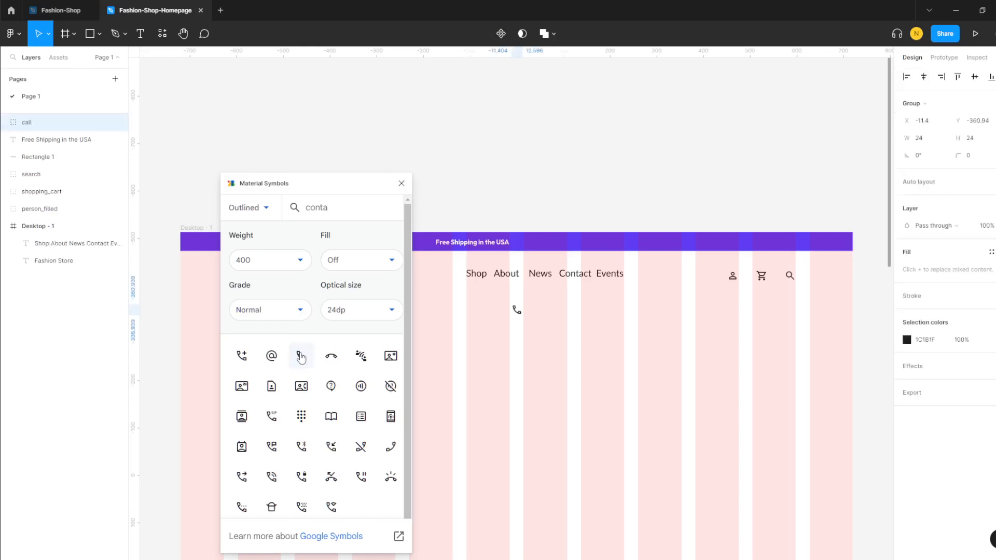
left_click_drag(517, 313, 591, 248)
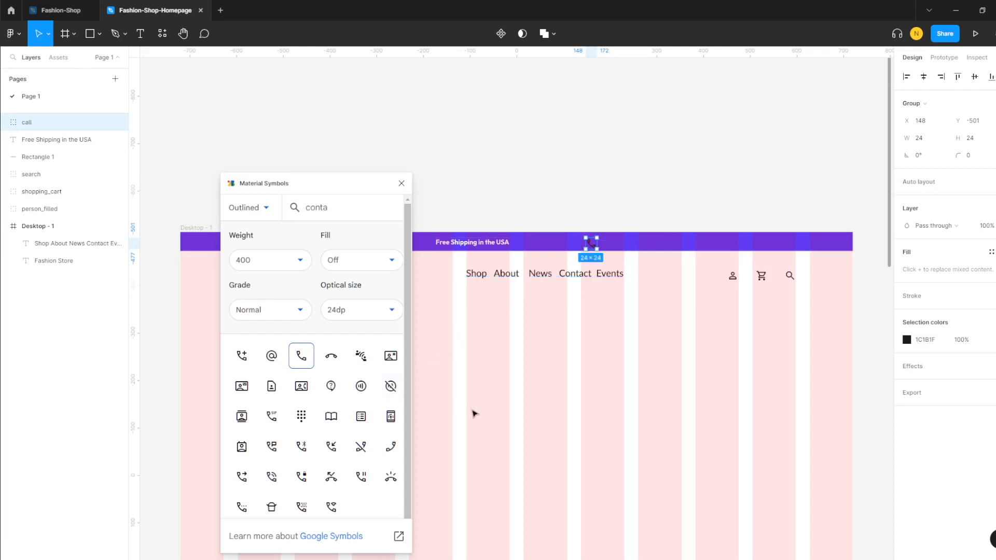
left_click(907, 340)
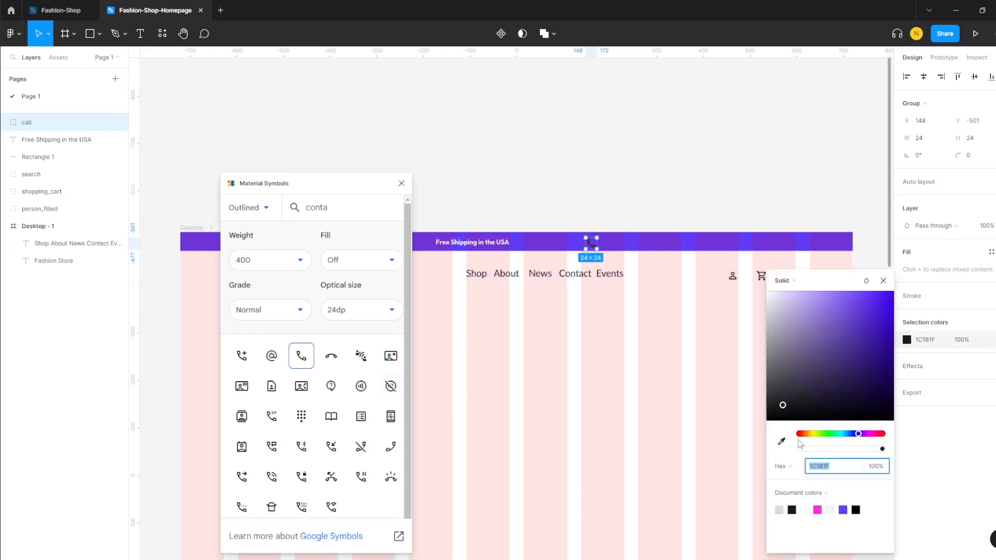
left_click(804, 510)
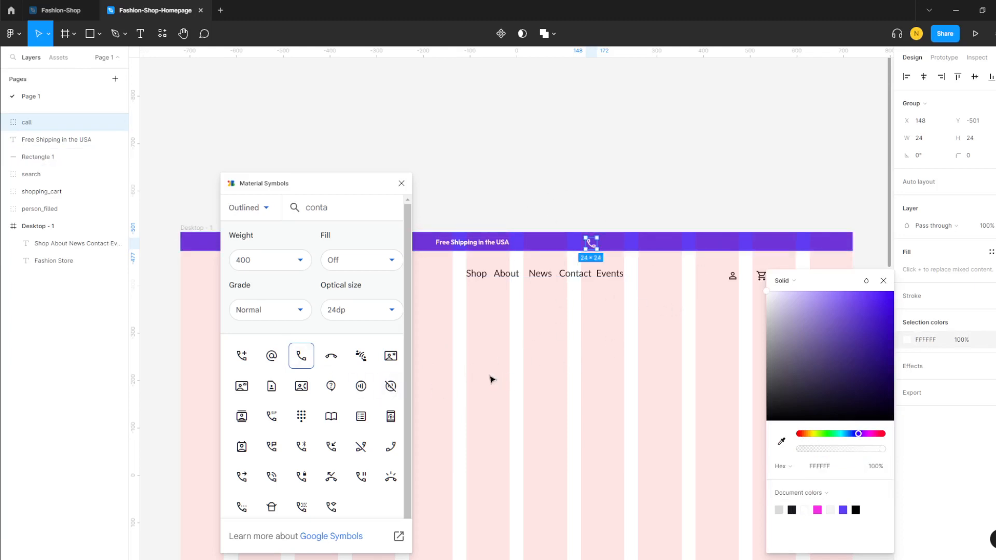
left_click(543, 367)
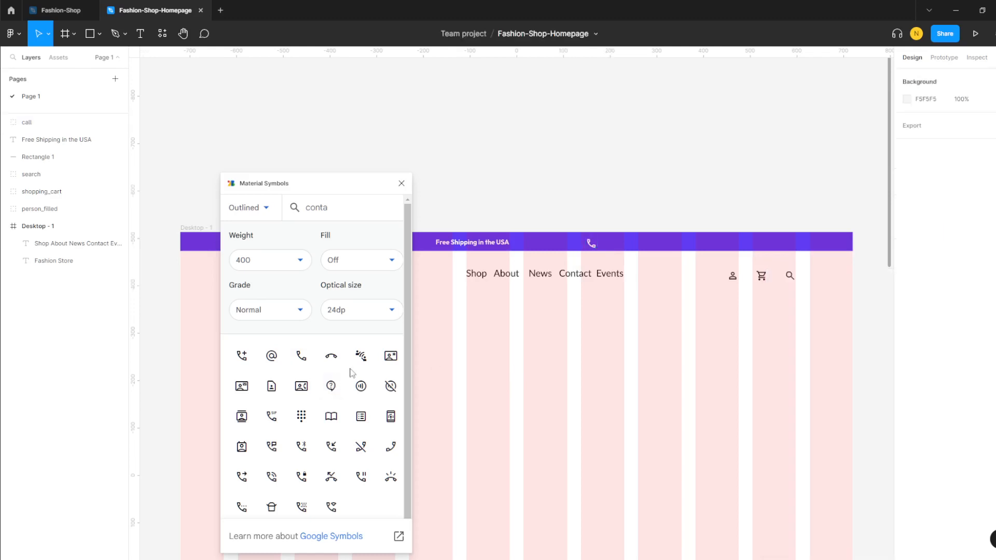
- Search 'emai', place the 24 × 24 mail icon right of the call icon, and make it white
double_click(333, 204)
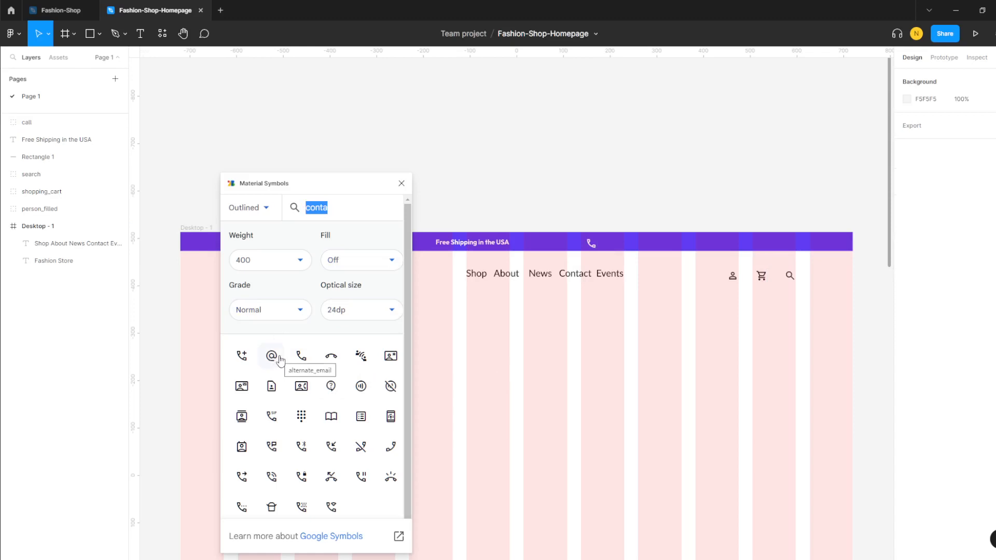
type("email")
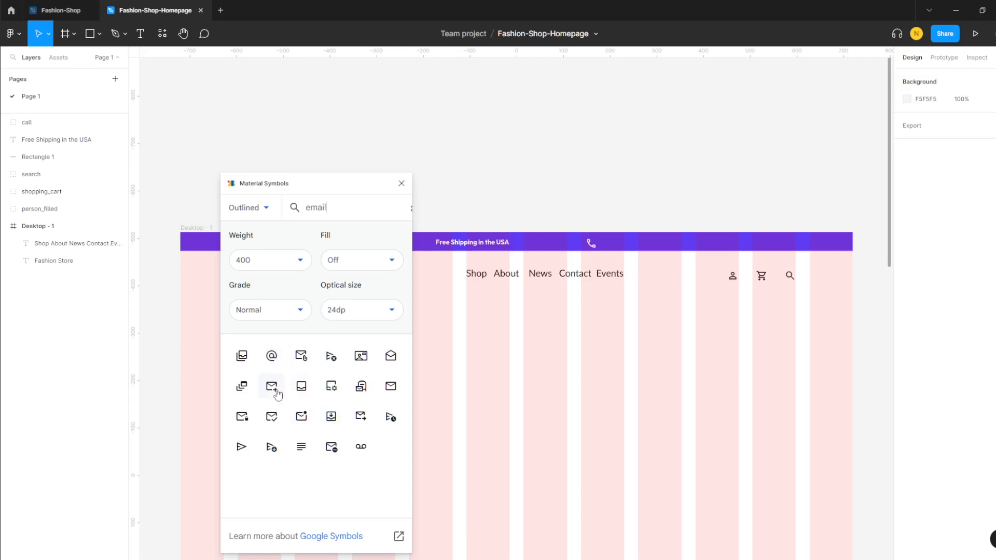
left_click(390, 388)
left_click(530, 355)
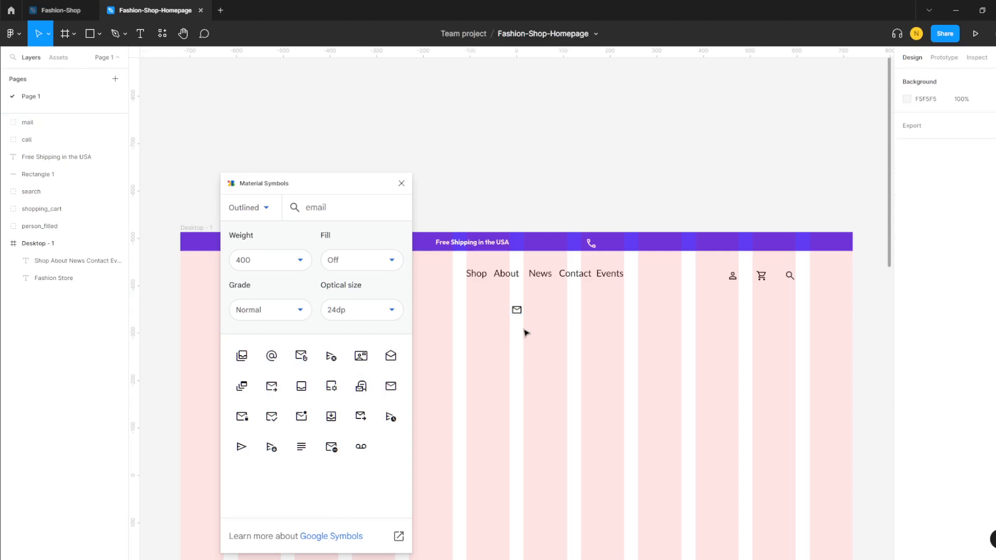
left_click_drag(518, 316, 700, 265)
left_click_drag(702, 251, 693, 249)
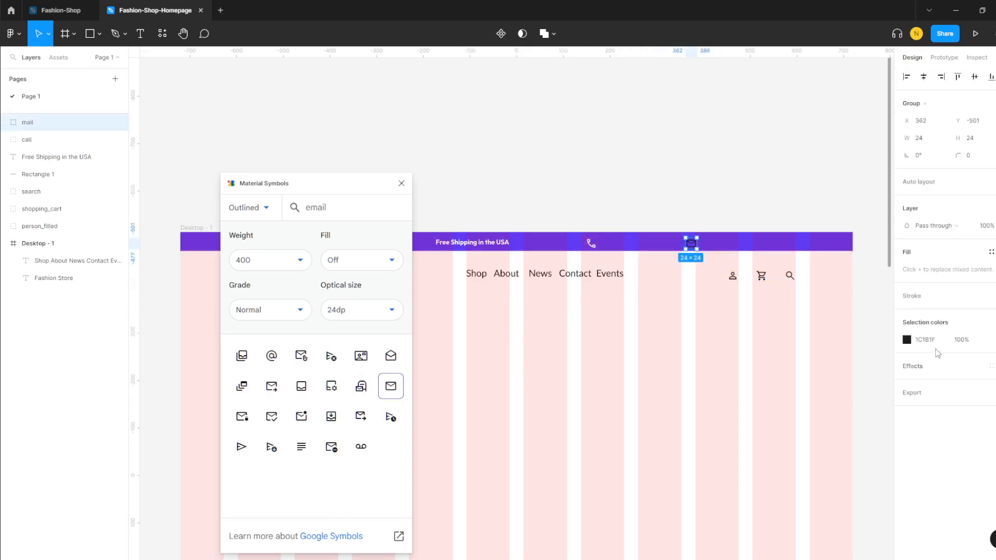
left_click(907, 339)
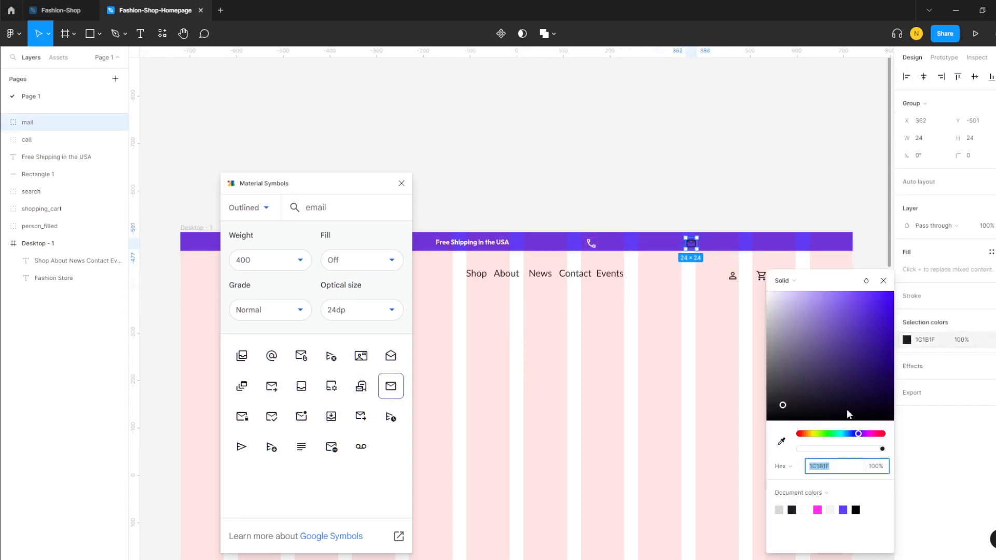
left_click(805, 510)
left_click(690, 378)
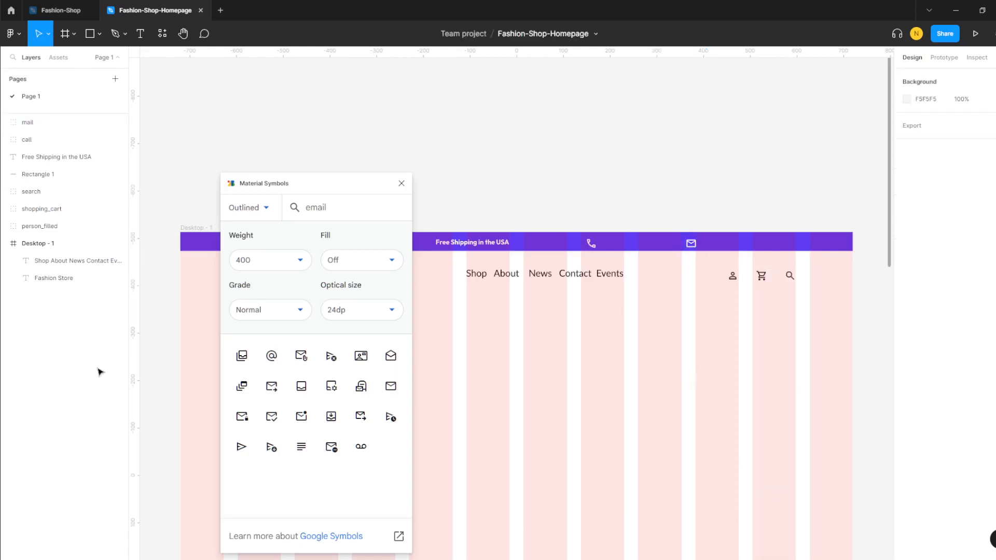
- Close the plugin and paste two copies of the shipping text beside the phone and mail icons
left_click(401, 184)
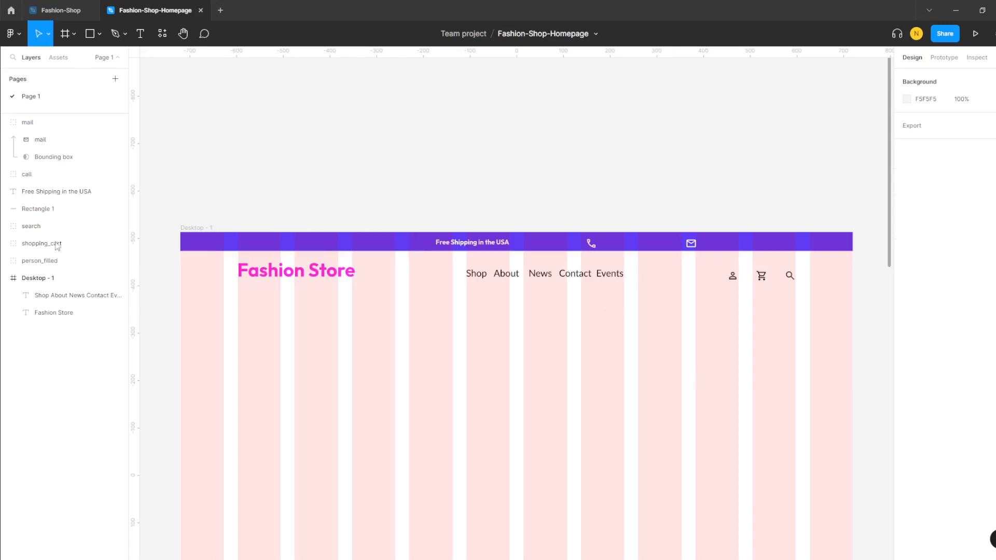
left_click(460, 246)
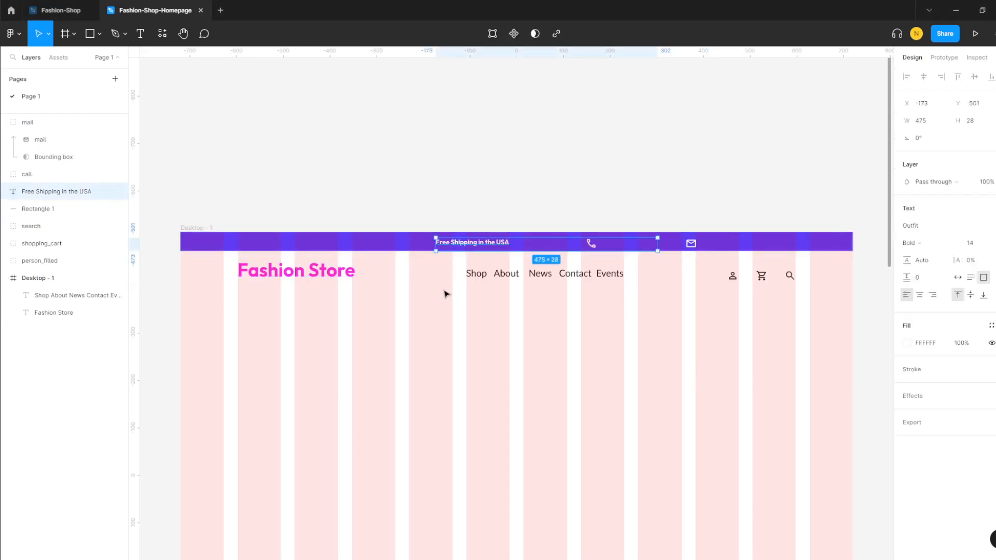
key("ctrl+v")
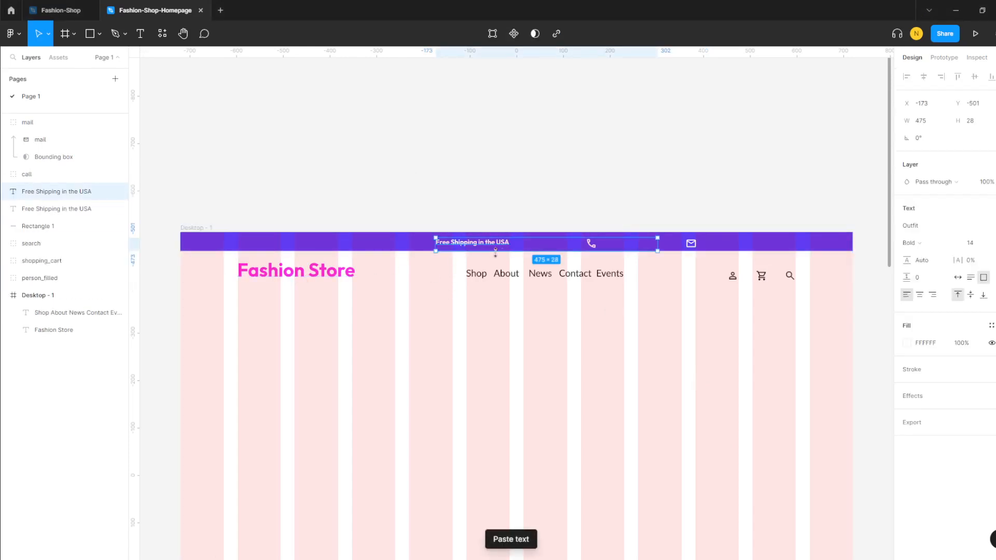
left_click_drag(495, 252, 650, 246)
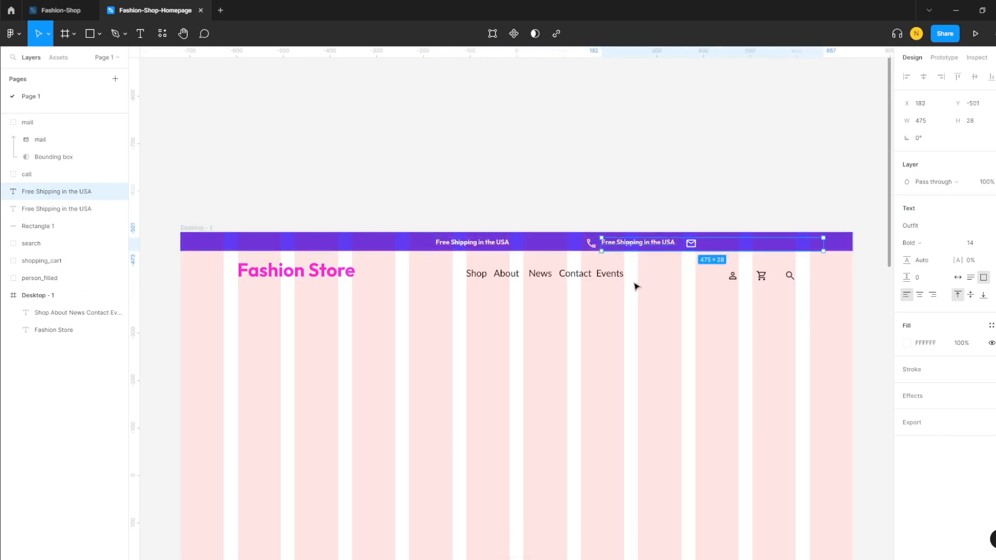
key("ctrl+v")
left_click_drag(627, 245, 740, 245)
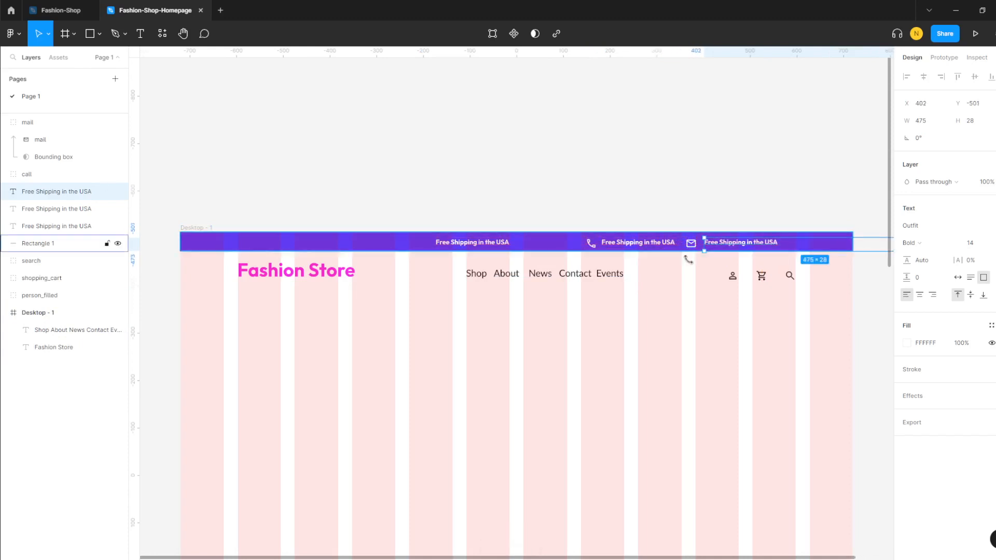
- Replace the copy beside the call icon with a phone number
left_click(629, 245)
left_click(674, 244)
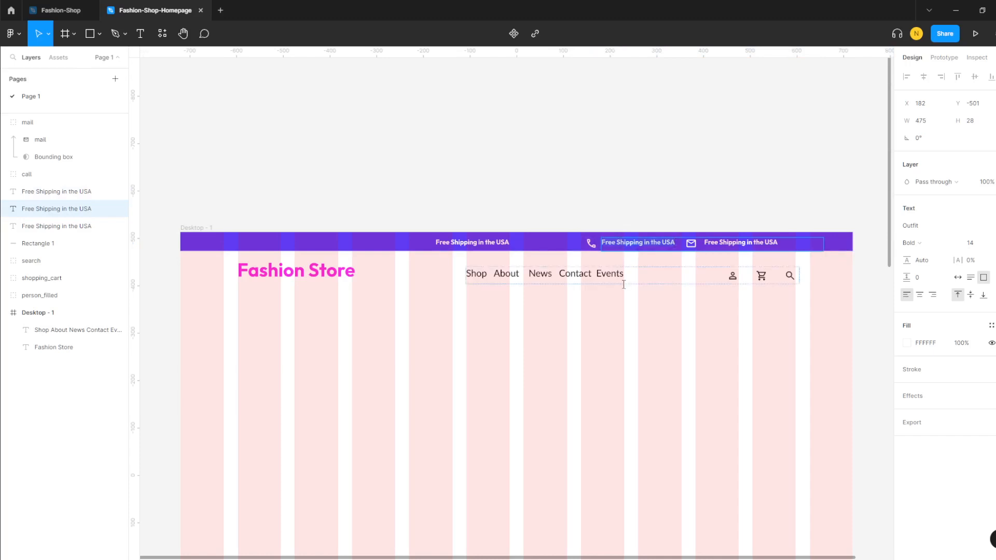
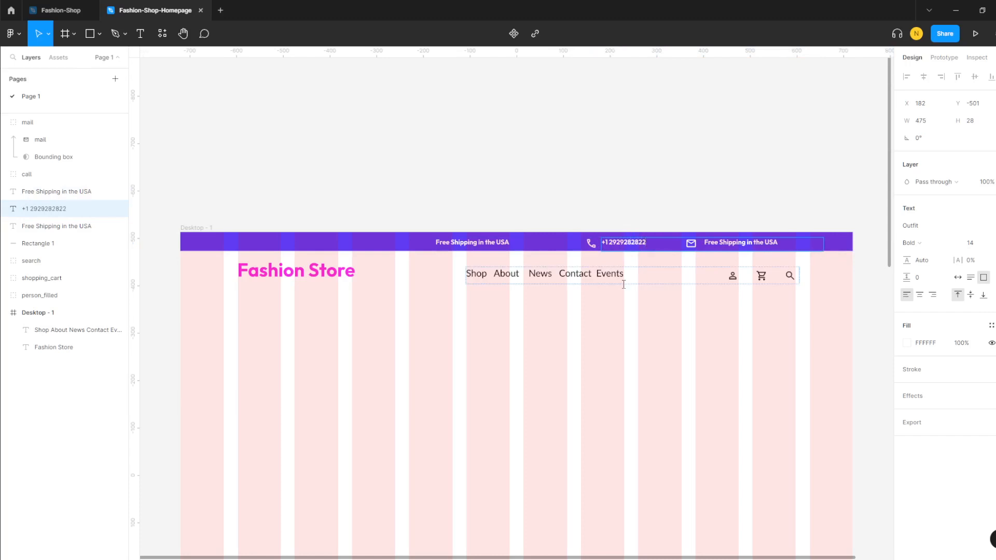
key("ctrl+a")
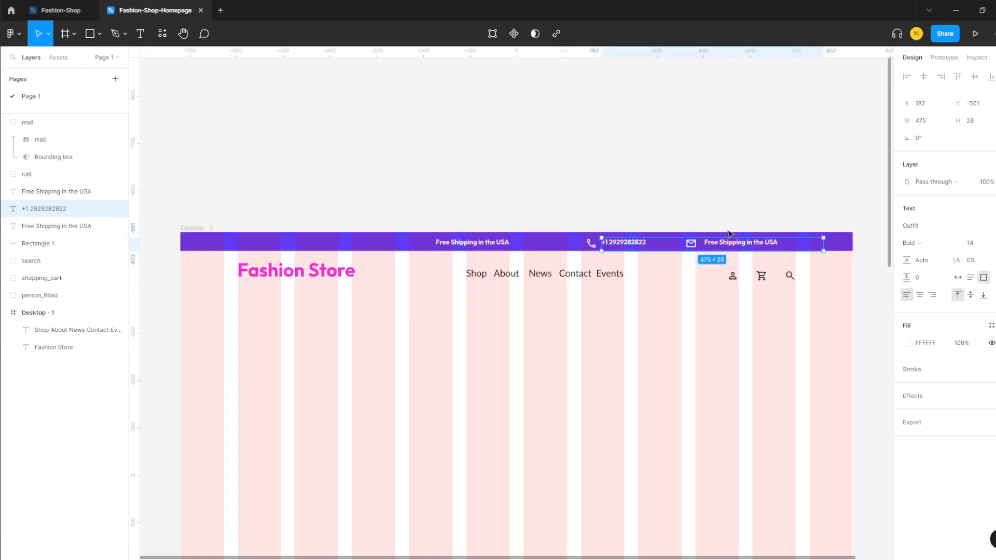
left_click(683, 316)
- Replace the copy beside the mail icon with a sample e-mail address
left_click(739, 246)
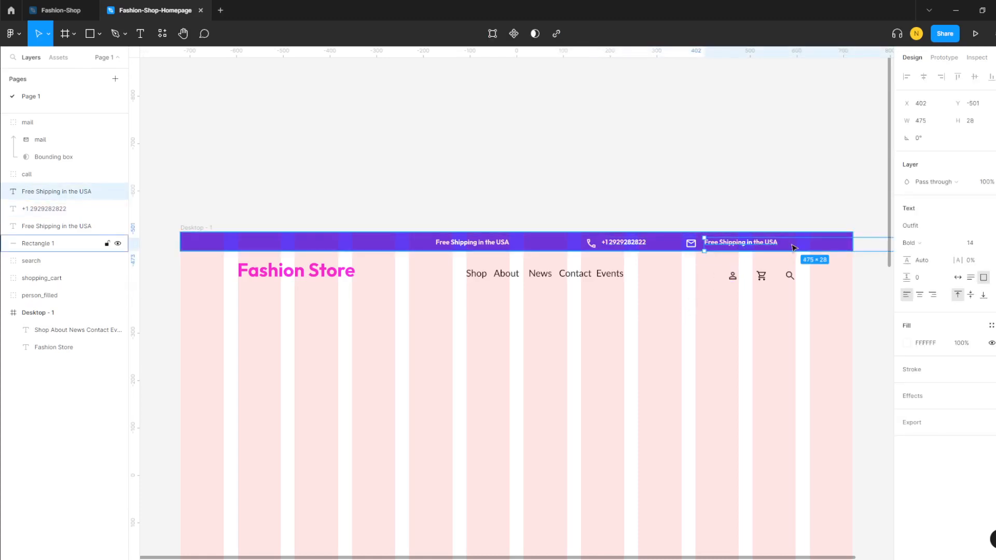
double_click(736, 245)
key("BackSpace")
type("mail@yoursite.com")
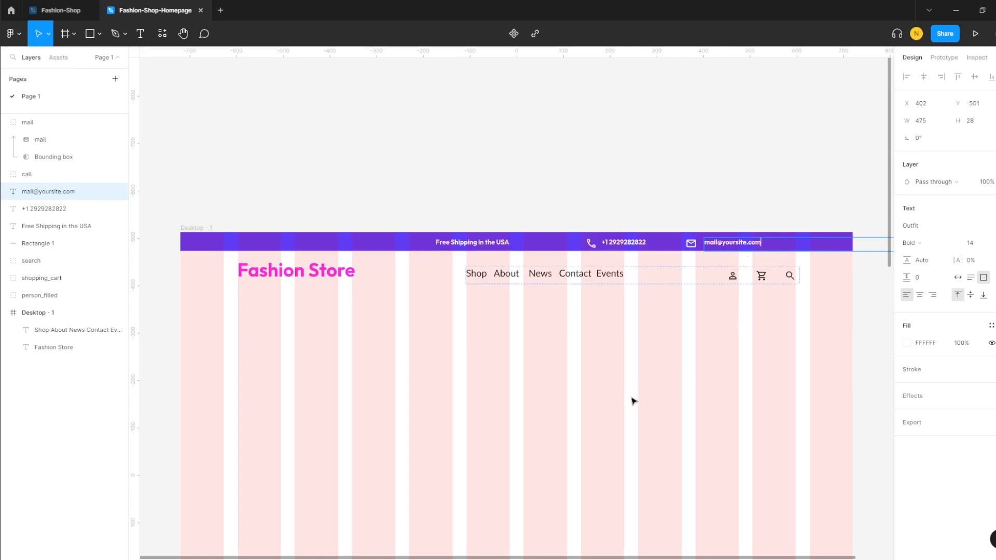
key("Escape")
key("Escape")
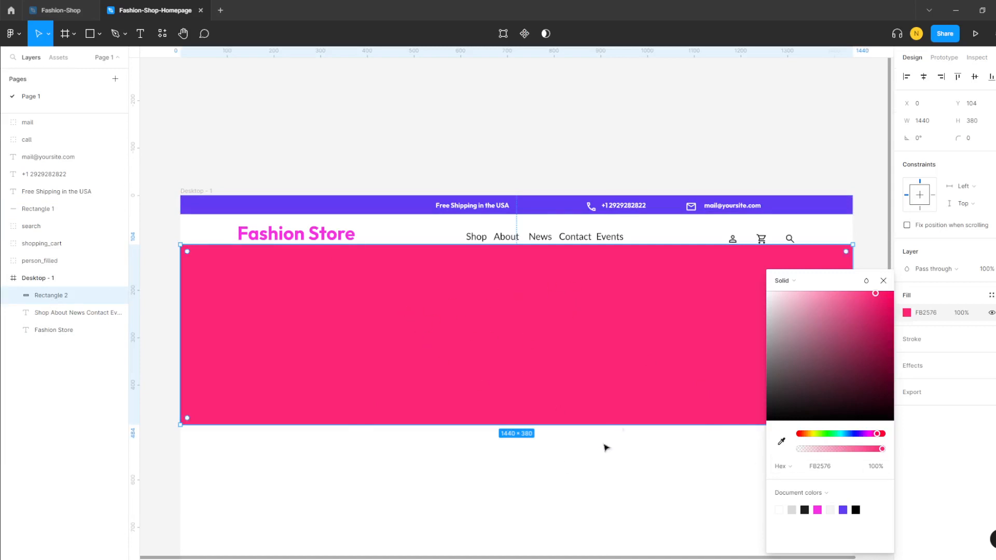
- Deselect the 1440 × 380 FB2576 pink hero rectangle and bring up the image placement options
left_click(590, 461)
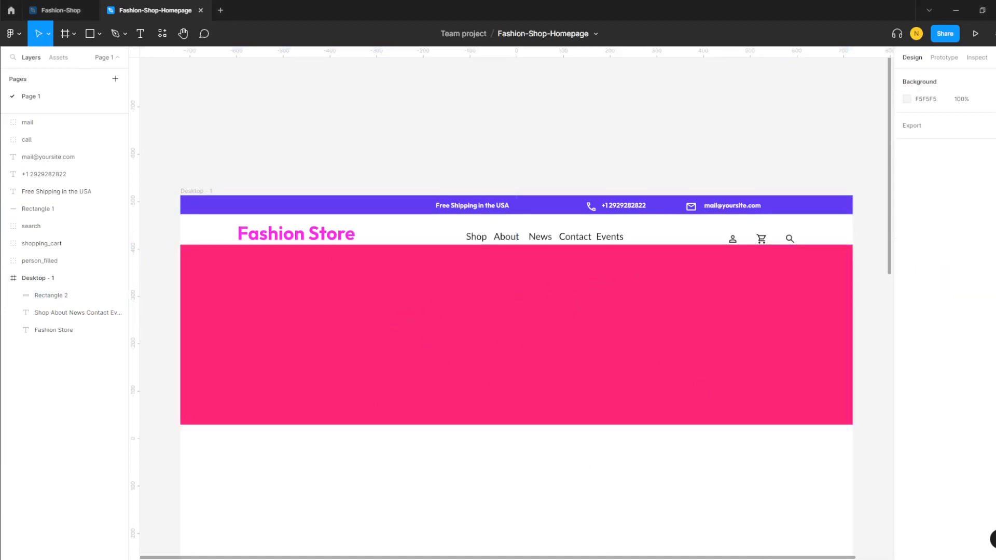
left_click(99, 34)
- Import the beautiful-bride-at-sea photo from Desktop/images onto the right of the pink hero, enlarged to 578×391
left_click(107, 135)
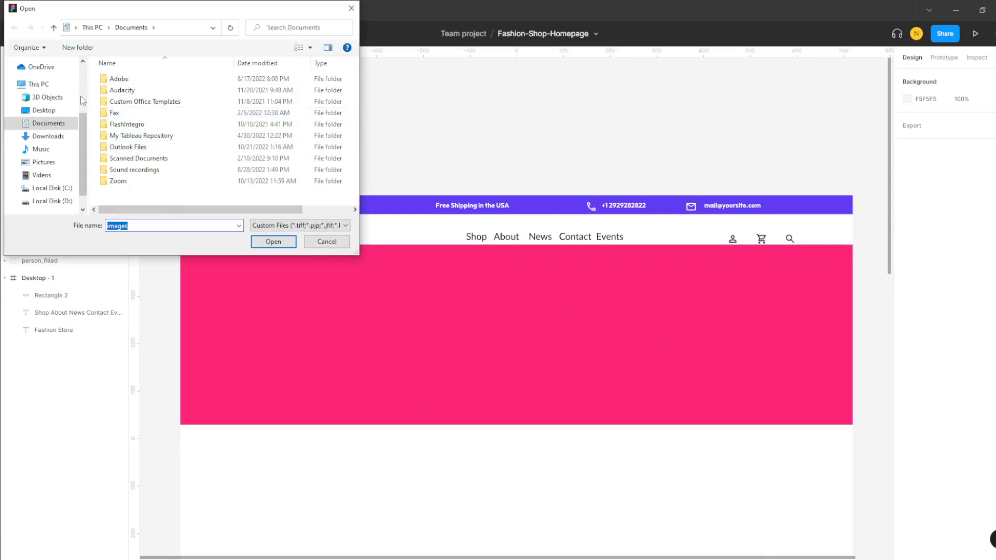
left_click(45, 110)
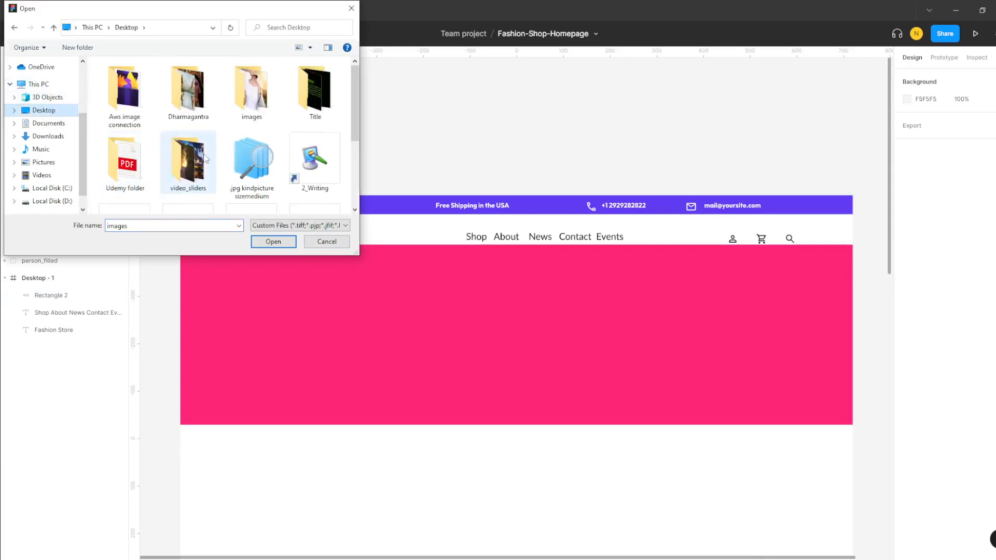
double_click(252, 91)
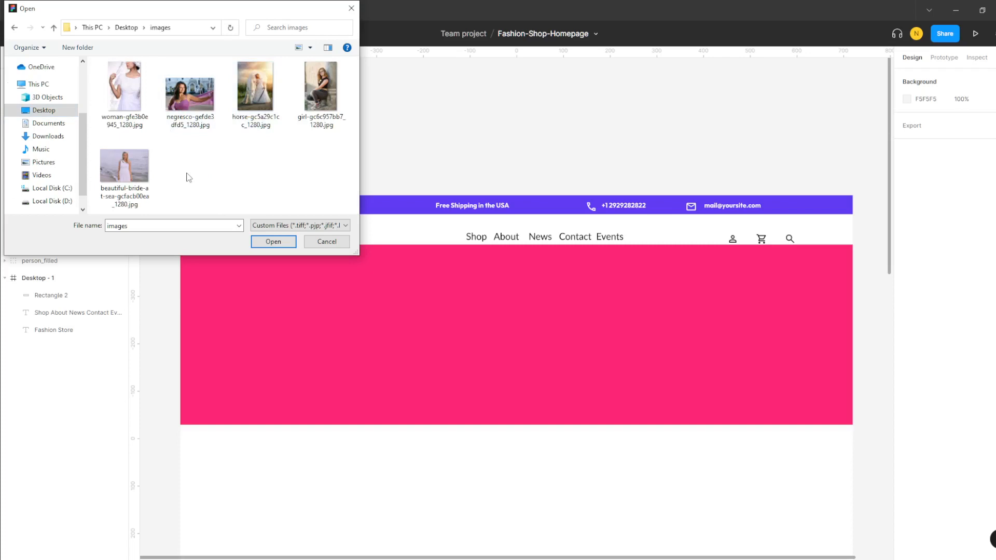
left_click(128, 166)
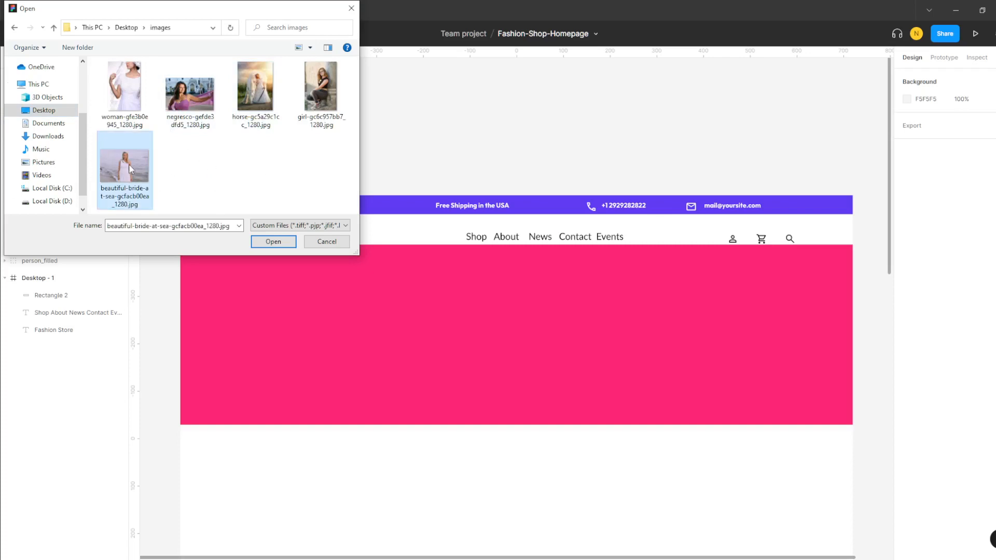
left_click(274, 242)
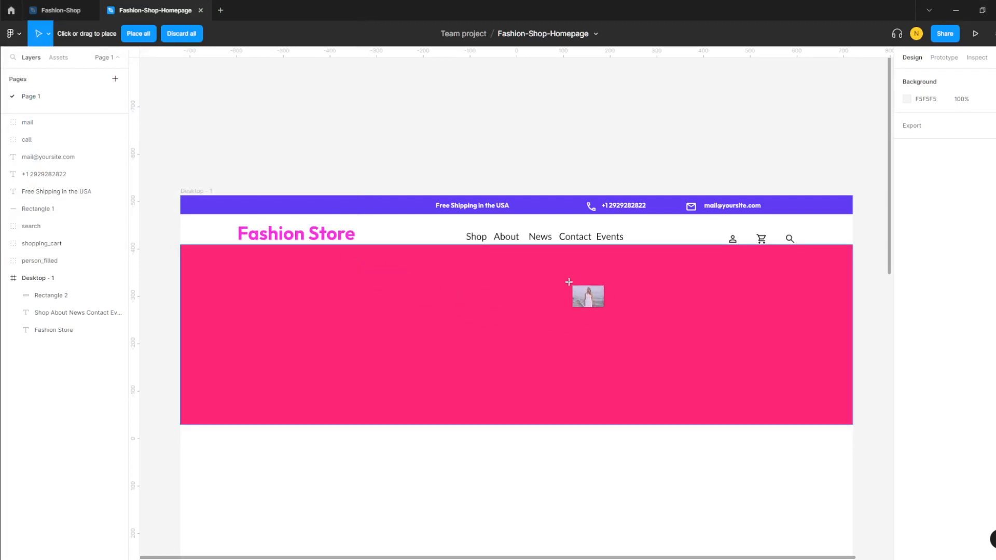
left_click(552, 269)
left_click_drag(625, 323, 823, 457)
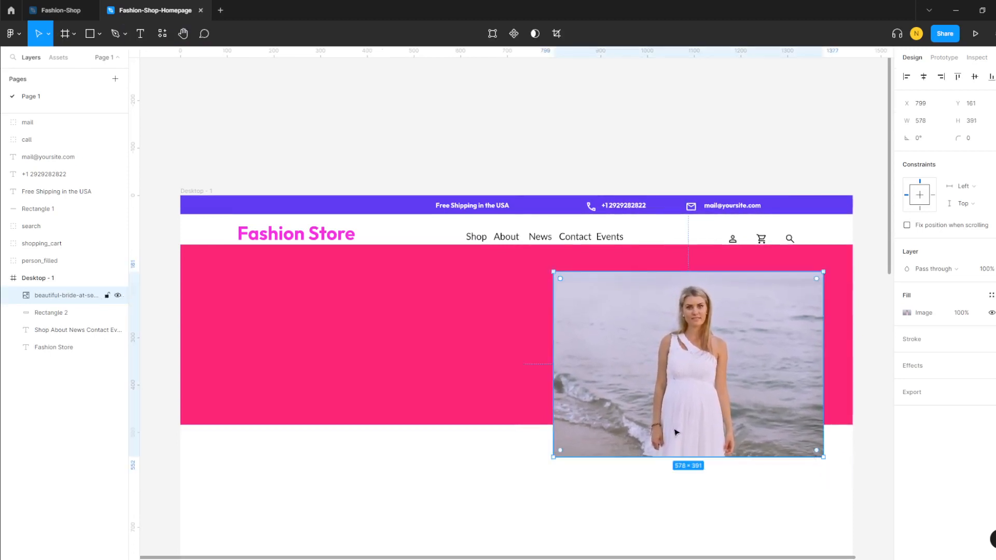
- Resize the bride photo to 561×380 so it fills the hero's full height on the right
left_click(404, 453)
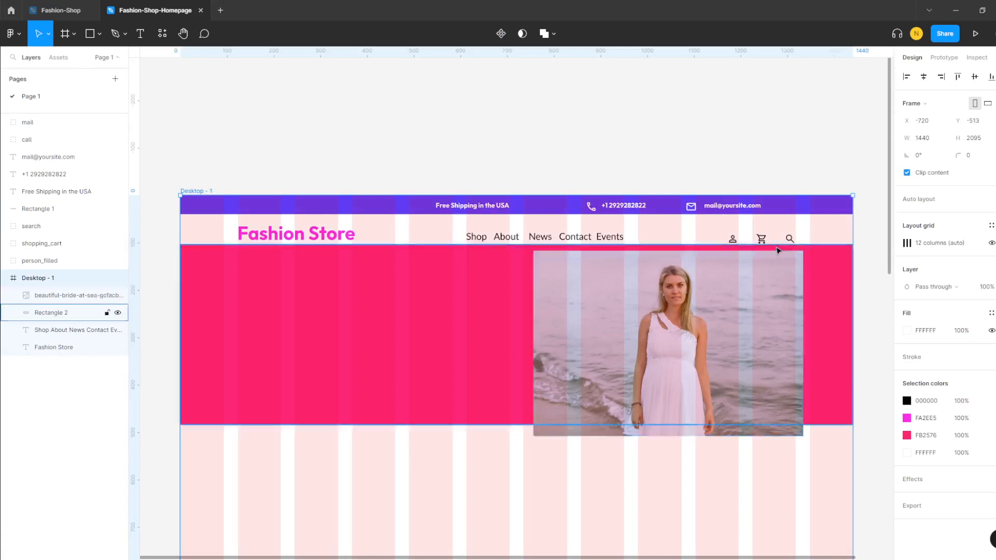
left_click_drag(759, 328, 758, 328)
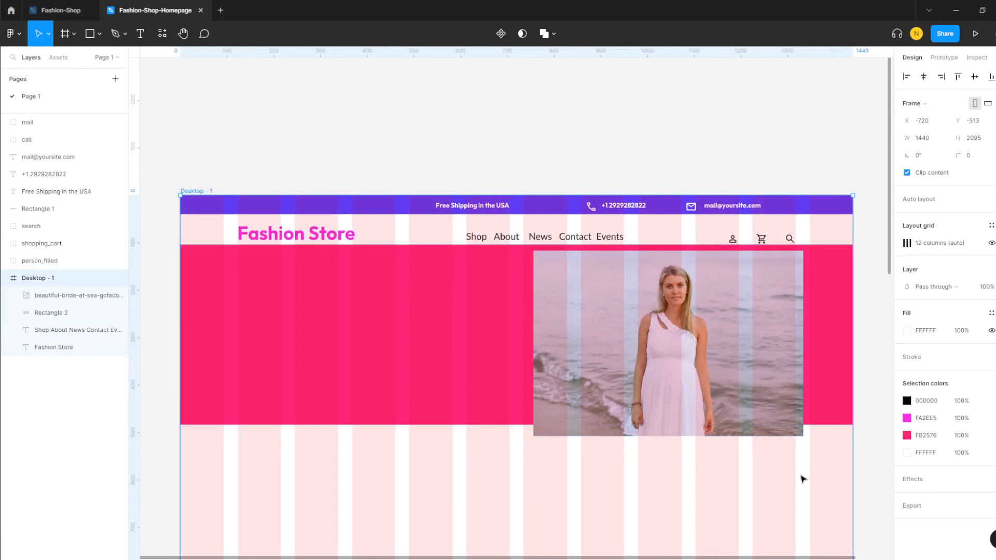
left_click(803, 475)
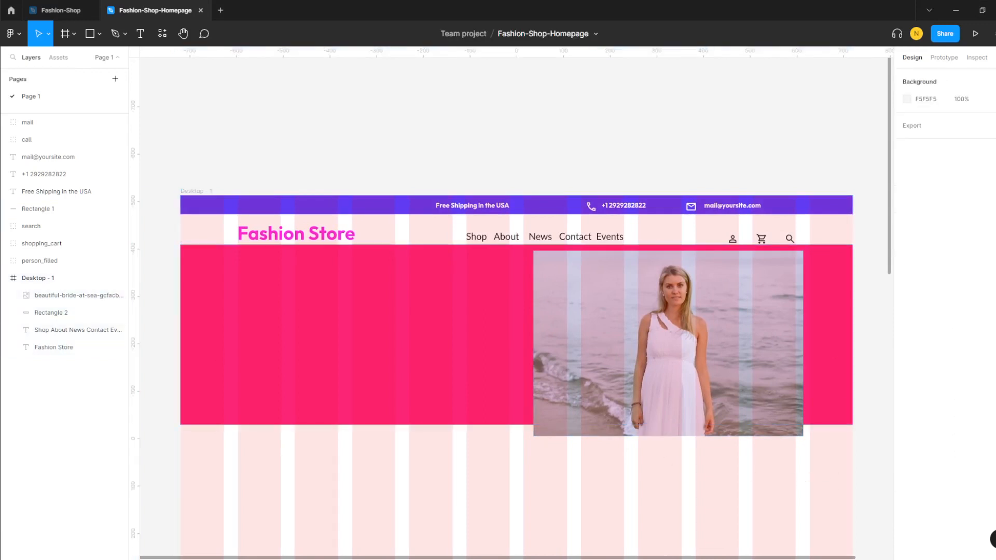
left_click(65, 300)
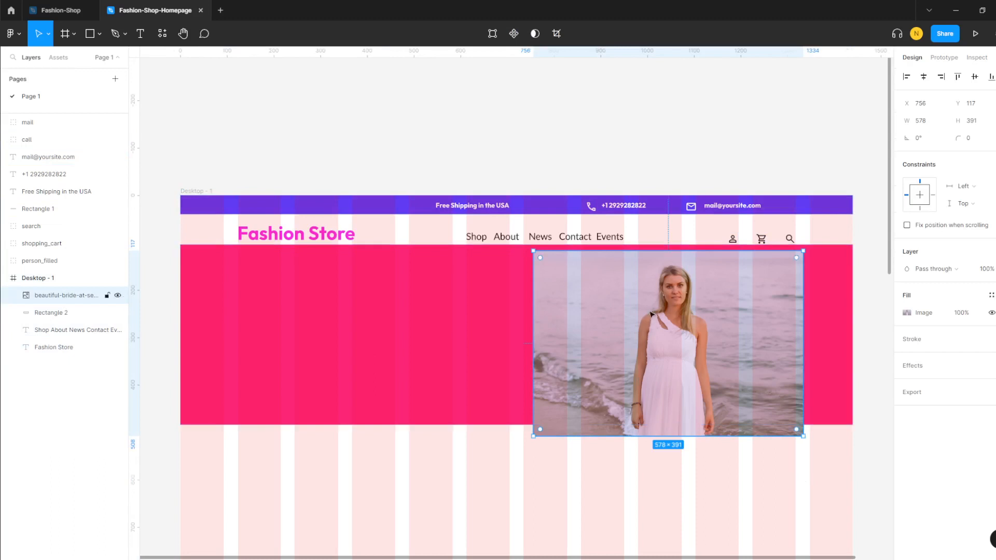
left_click_drag(647, 310, 638, 305)
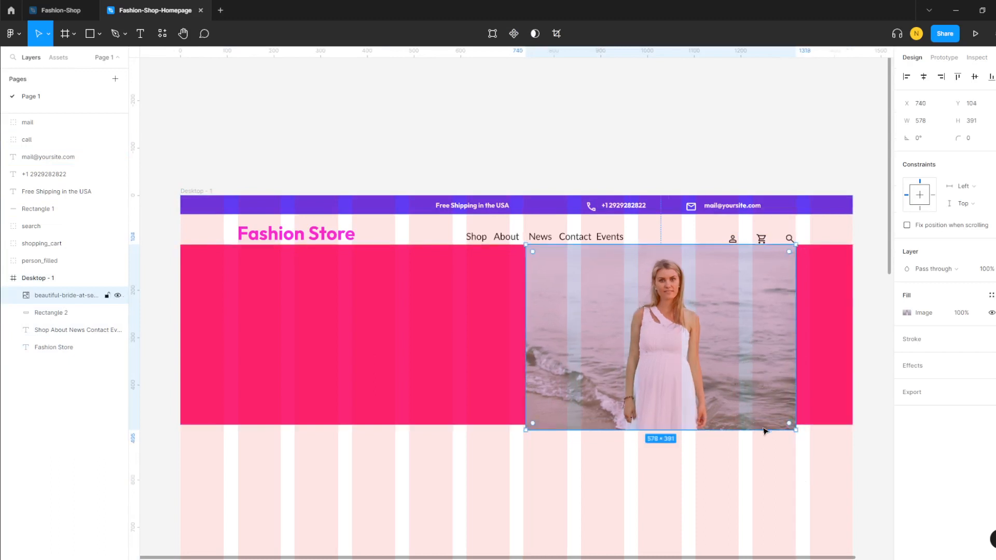
left_click_drag(796, 429, 771, 411)
left_click_drag(712, 366, 734, 370)
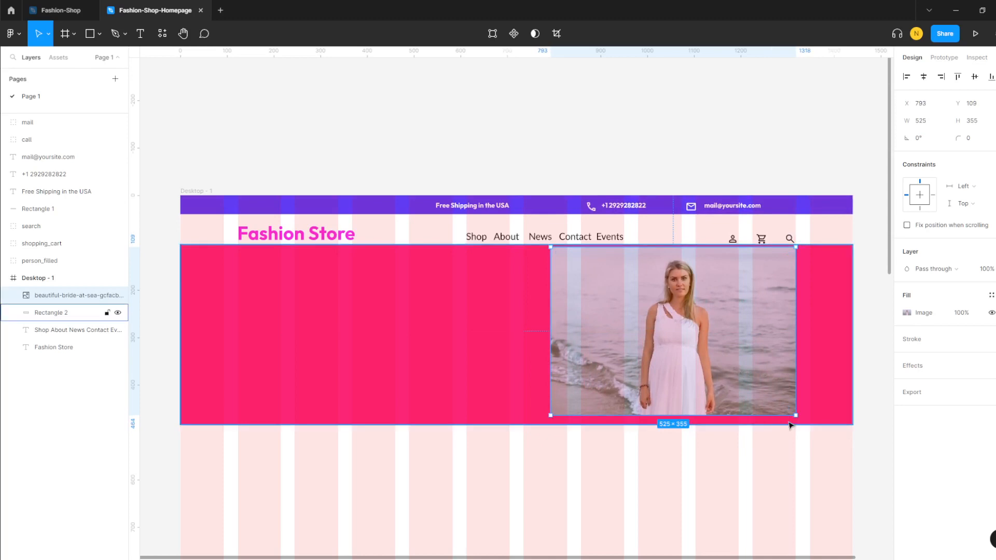
left_click_drag(549, 416, 536, 423)
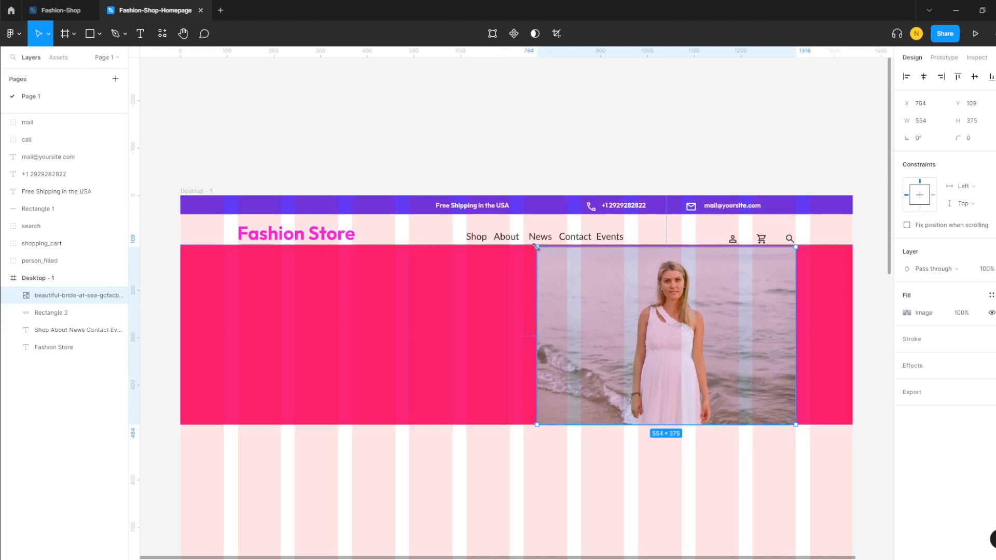
left_click_drag(537, 247, 534, 244)
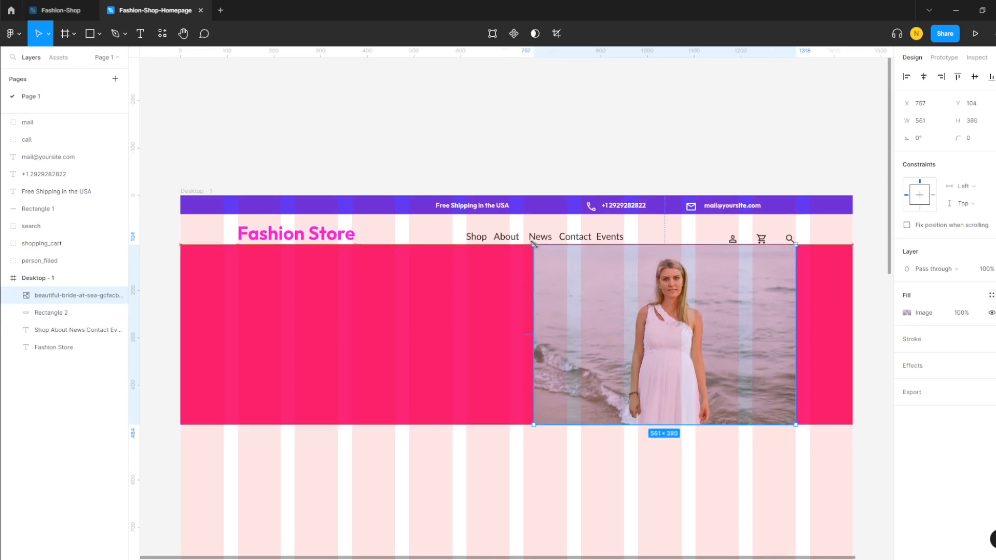
left_click(770, 456)
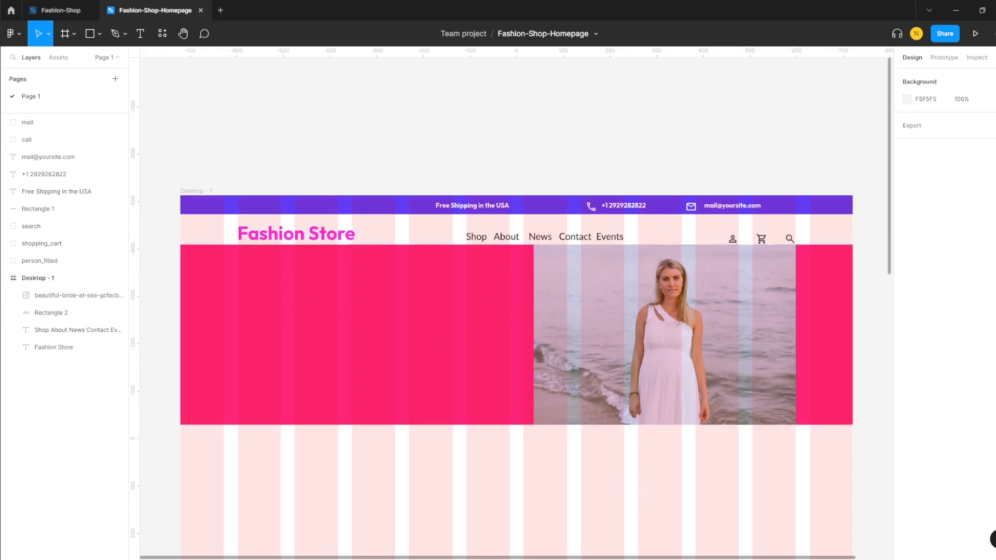
- Hide the 12-column layout grid on the Desktop - 1 frame
left_click(52, 278)
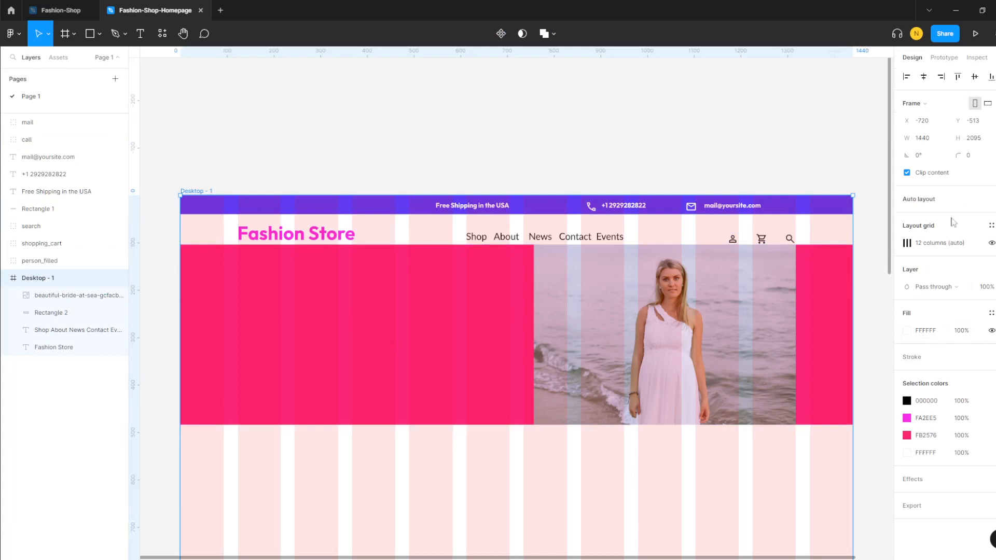
left_click(992, 243)
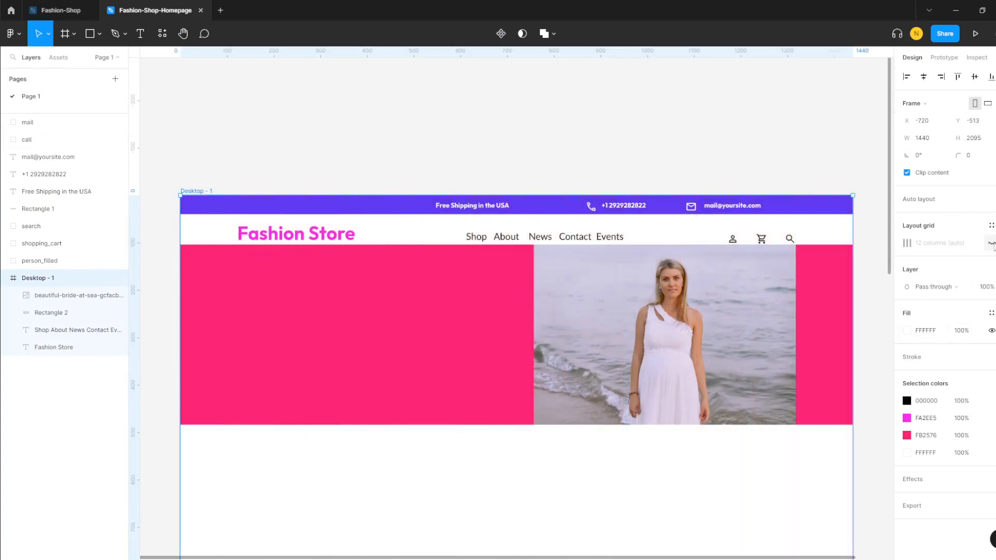
scroll(643, 465, "down", 1)
scroll(643, 465, "up", 5)
scroll(643, 464, "down", 6)
scroll(643, 462, "up", 1)
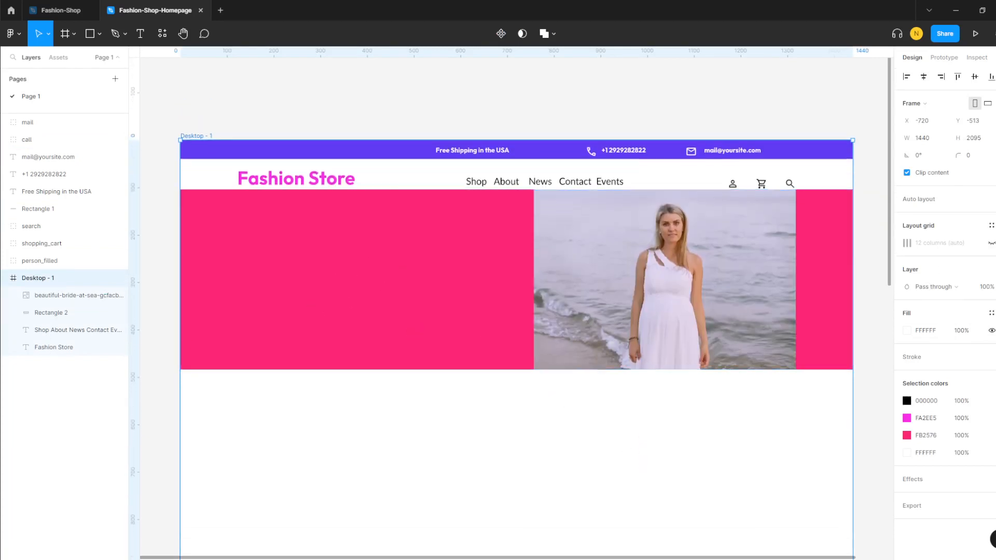
scroll(500, 277, "up", 1)
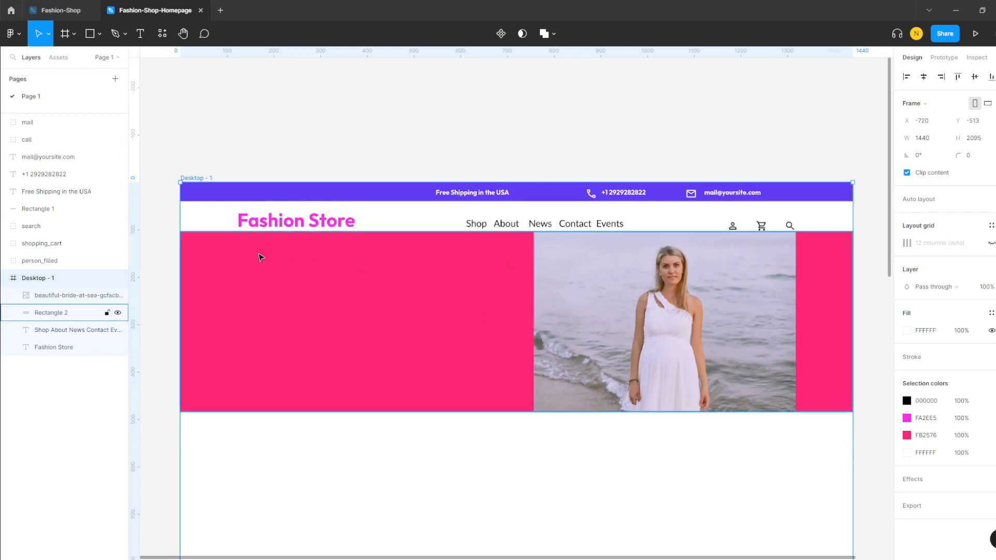
left_click(140, 34)
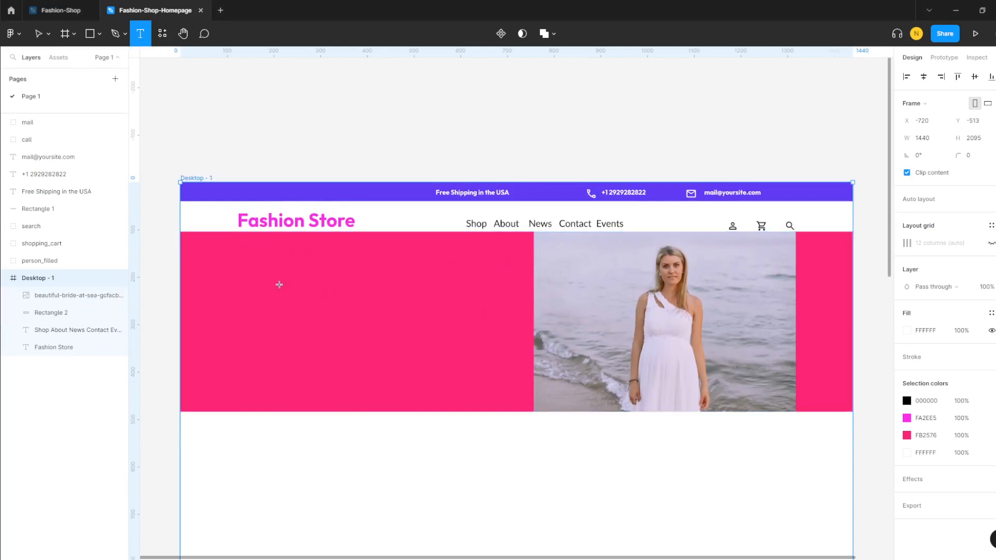
- Add the white heading 'Spice up your Wedding style' on the hero's left at font size 64
left_click_drag(243, 246, 476, 389)
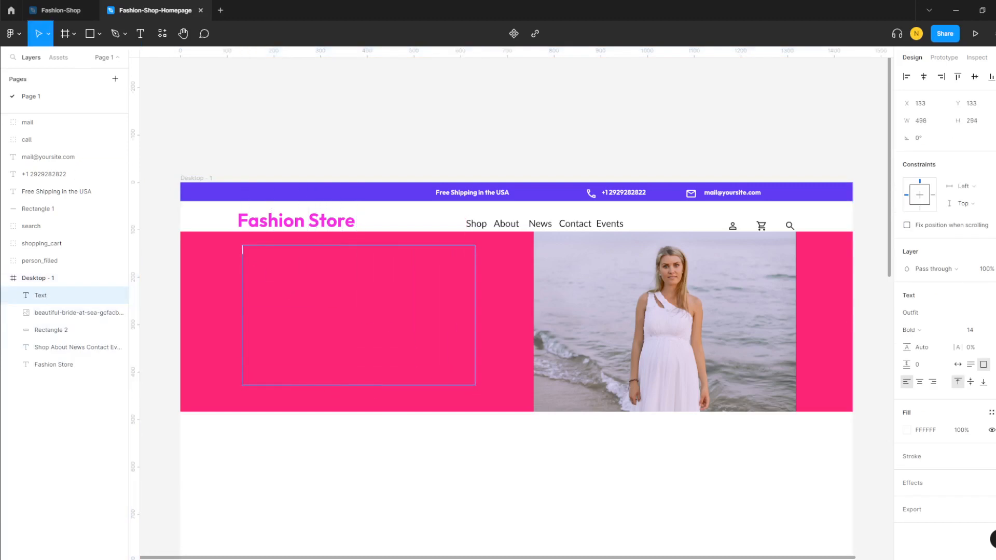
type("Spice up your Wedding style")
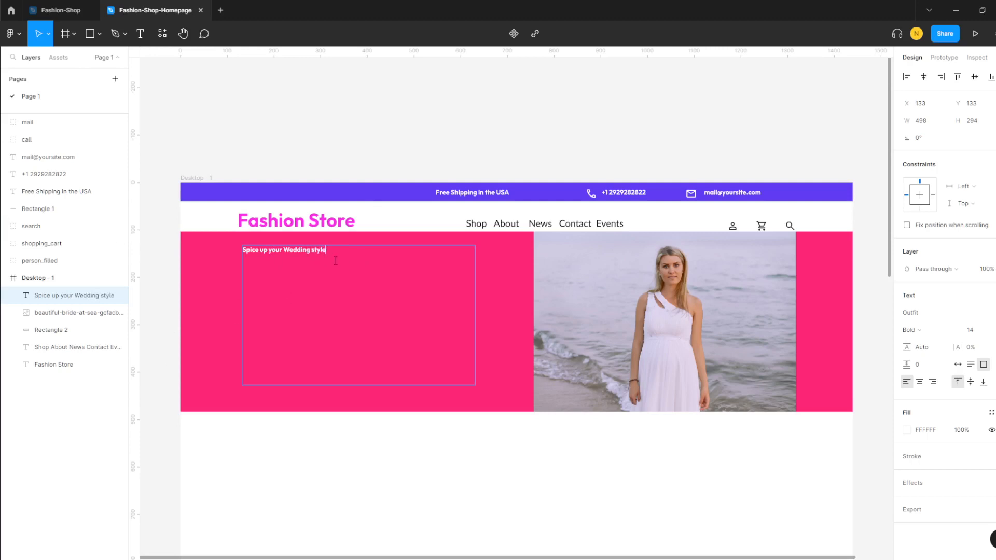
left_click_drag(277, 250, 231, 251)
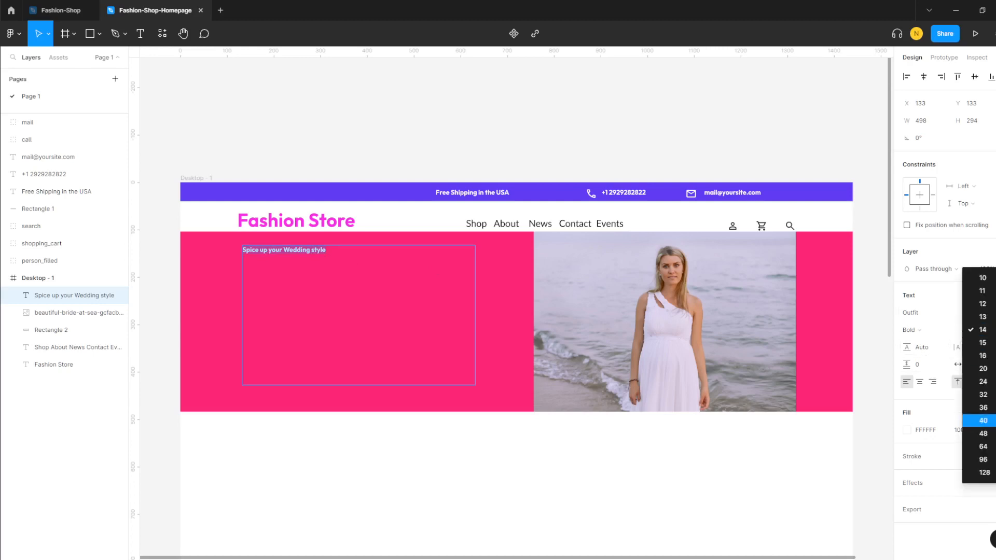
left_click(985, 434)
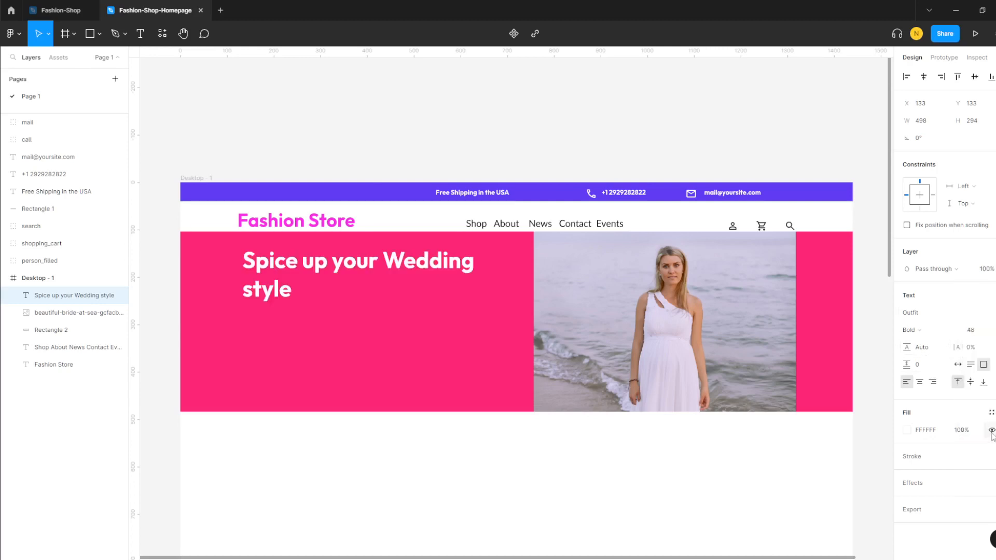
left_click(988, 337)
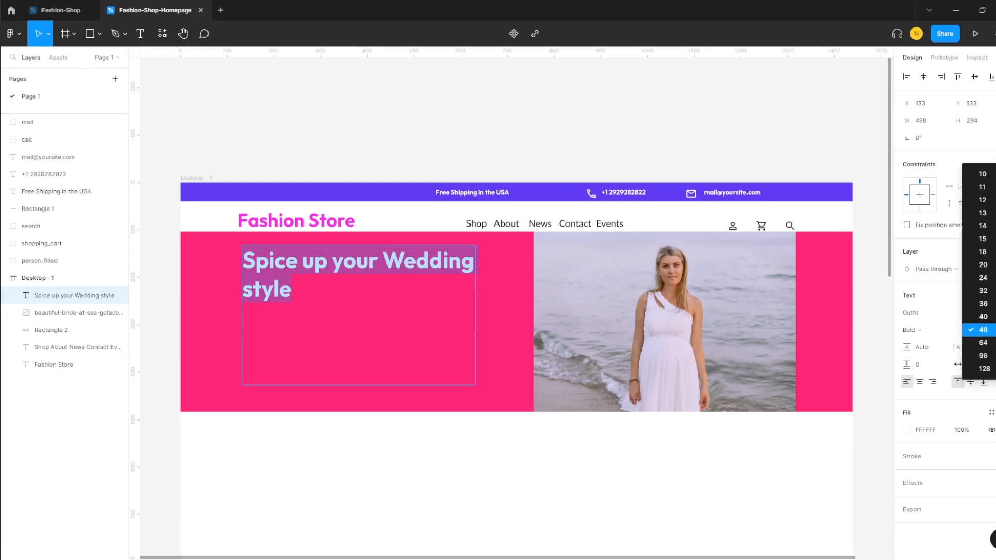
left_click(993, 343)
left_click(332, 295)
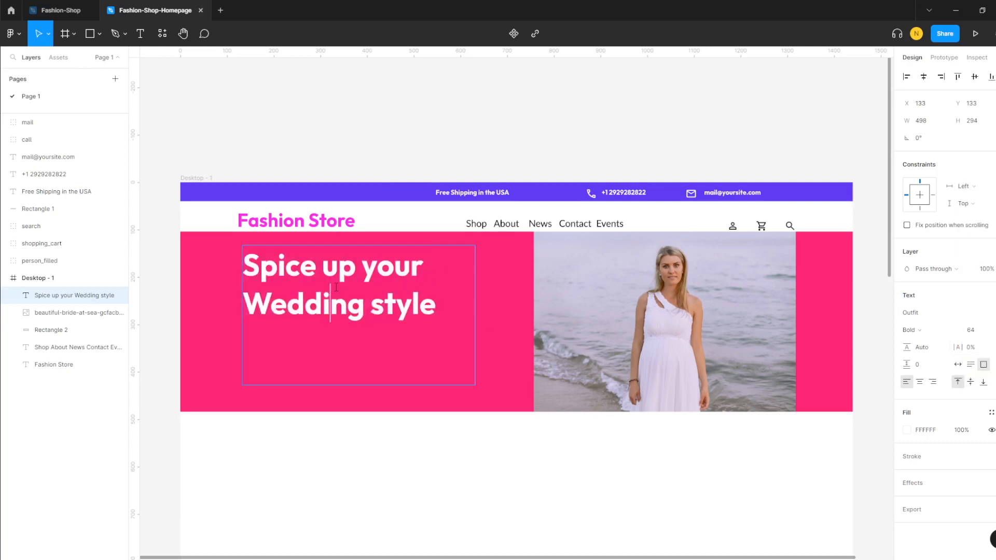
left_click_drag(442, 305, 242, 267)
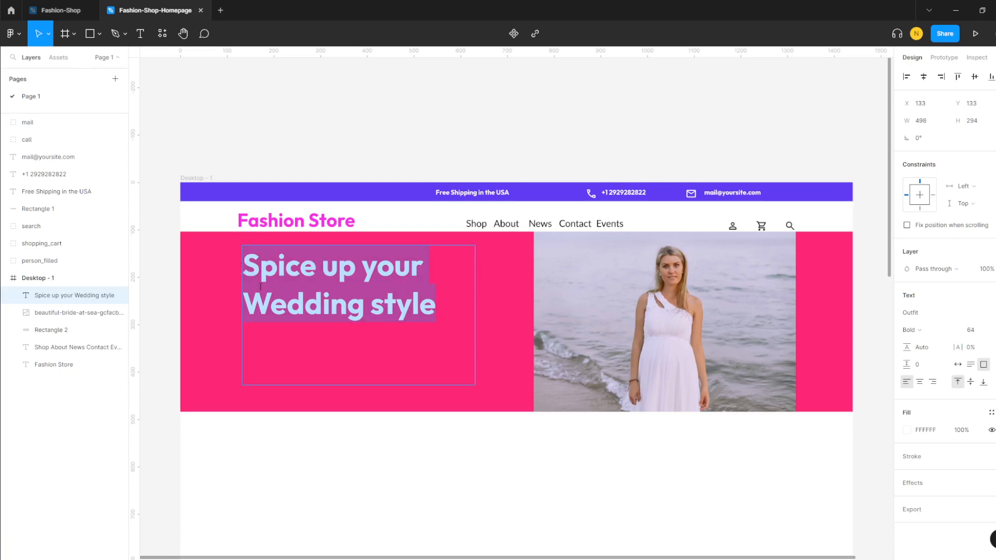
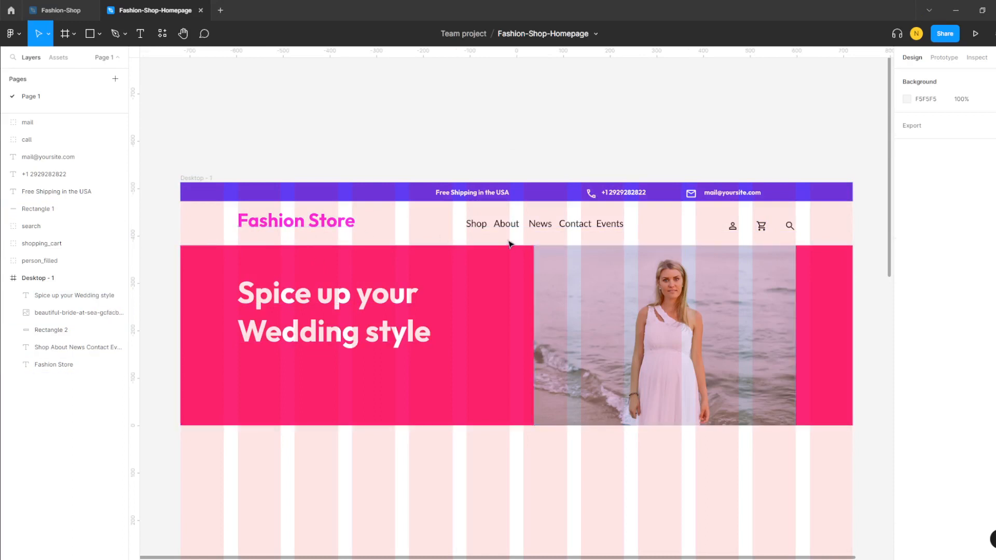
- Hide the column grid and draw a 193×51 rectangle below the hero headline
left_click(110, 278)
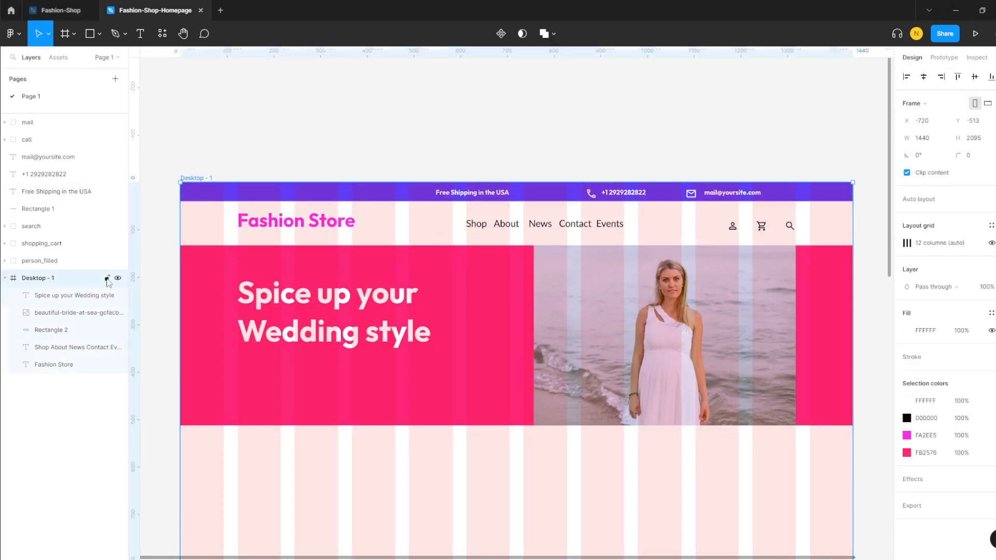
left_click(992, 243)
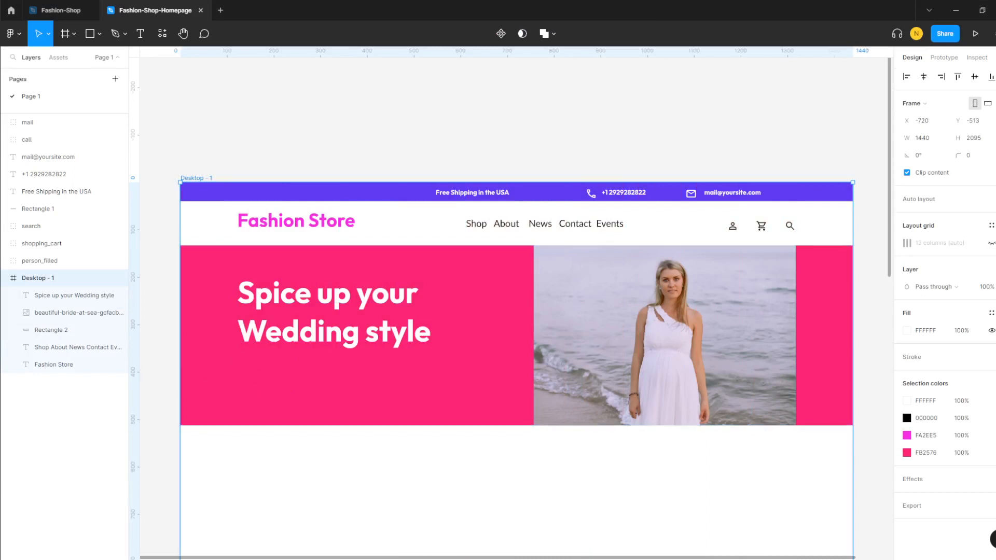
key("r")
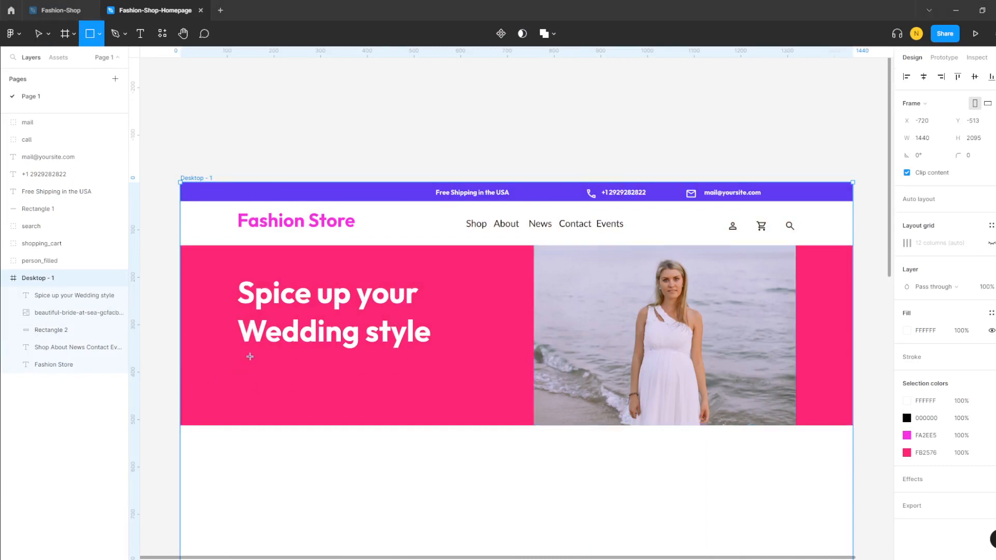
left_click_drag(244, 359, 335, 383)
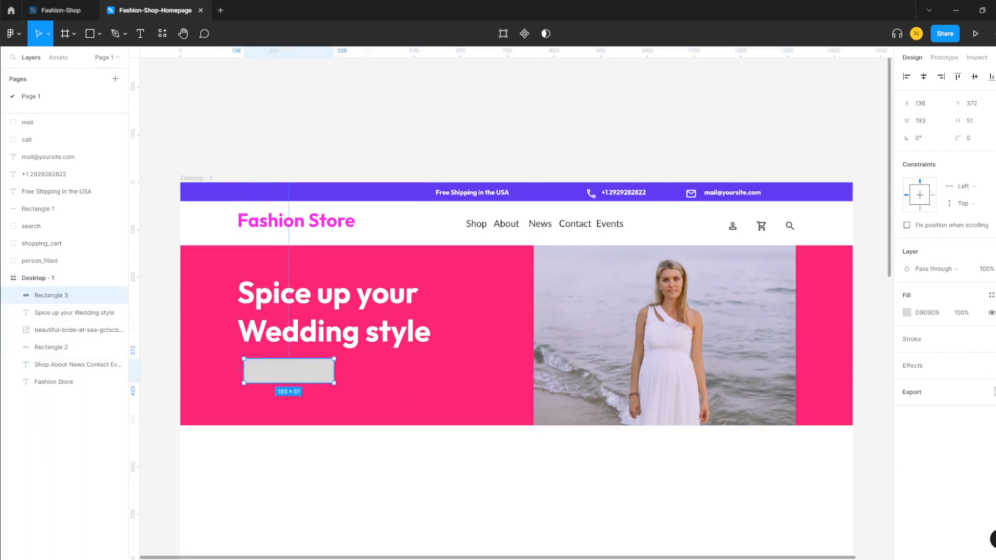
- Give the rectangle a 603BF3 purple outline and a drop shadow
left_click(991, 339)
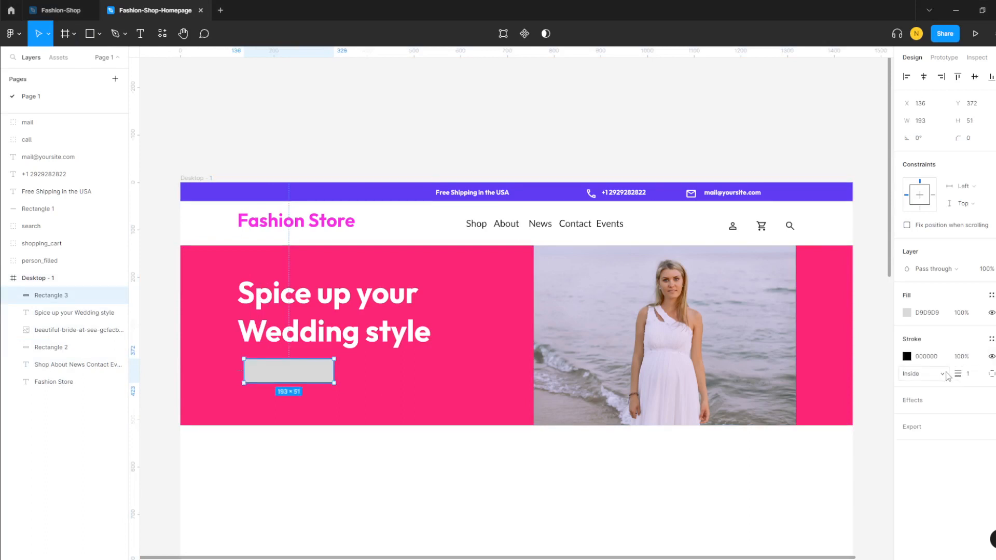
left_click(907, 357)
left_click(781, 442)
left_click(668, 188)
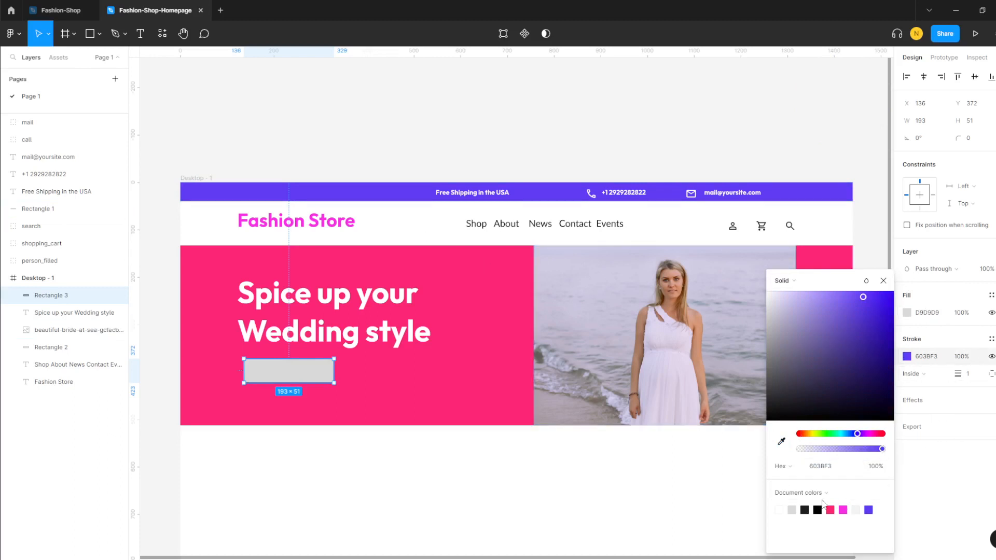
left_click(950, 473)
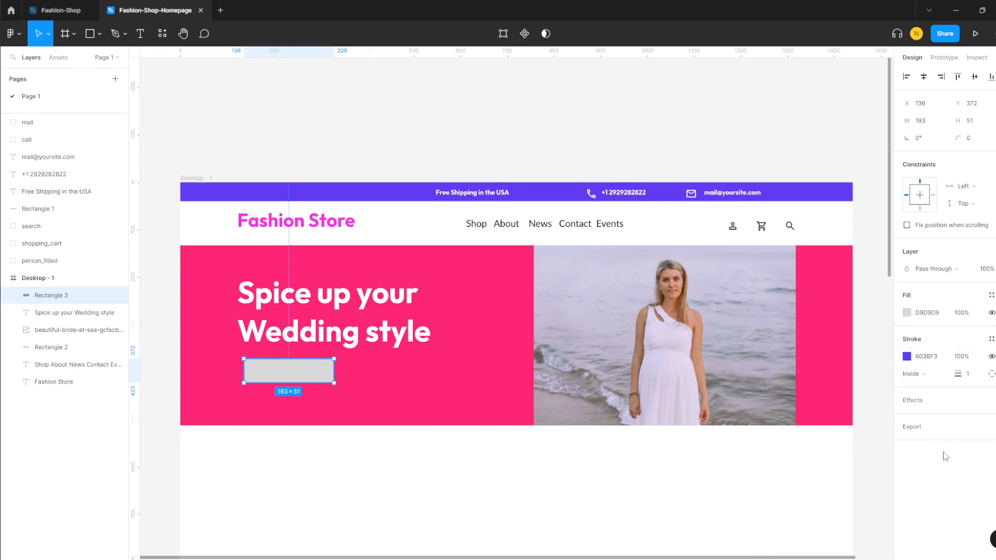
left_click(929, 405)
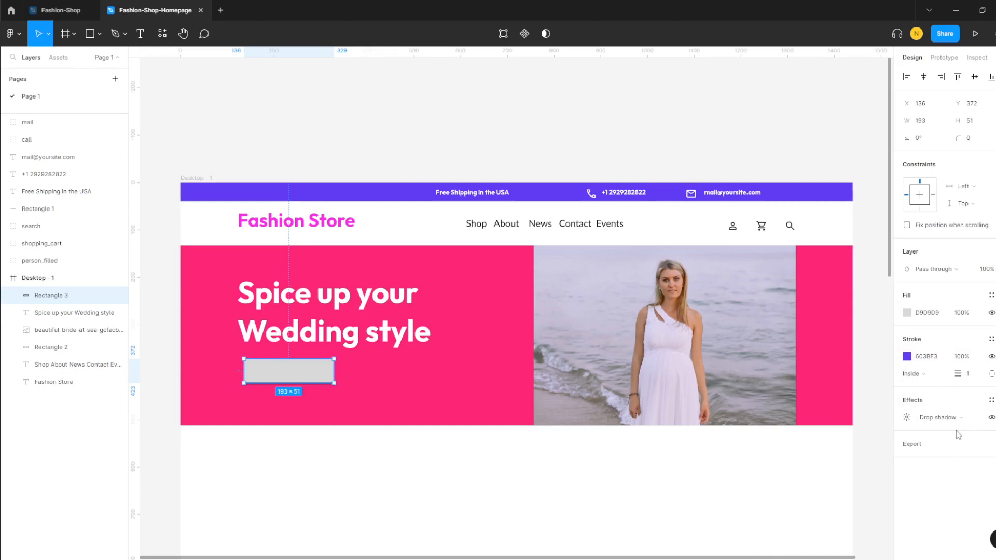
left_click(961, 418)
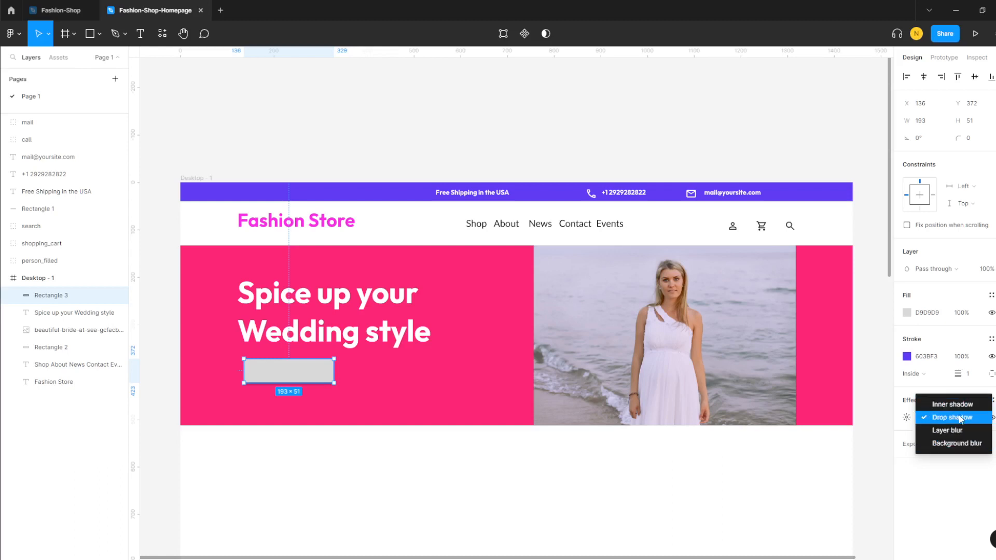
left_click(961, 418)
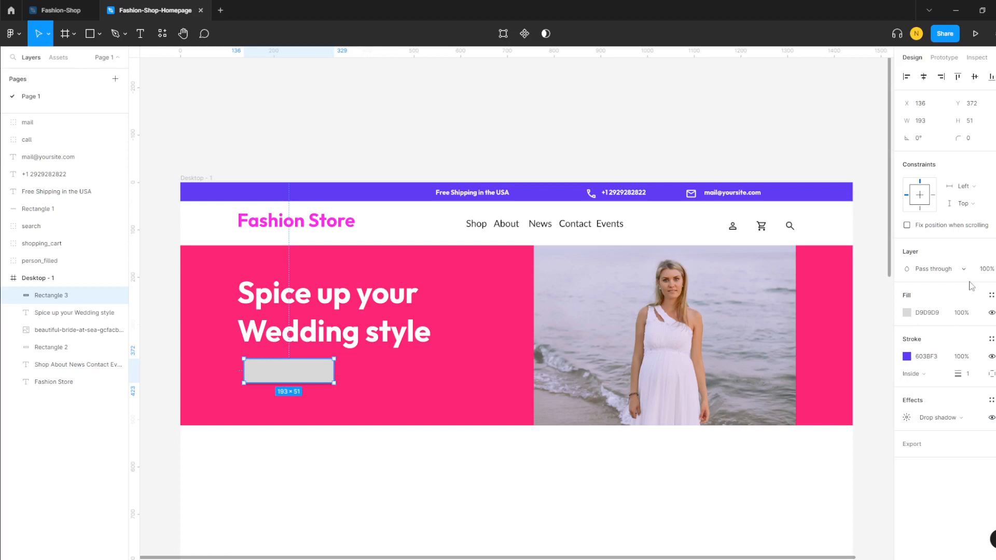
- Set the rectangle's fill to dark 1C1B1F
left_click(907, 313)
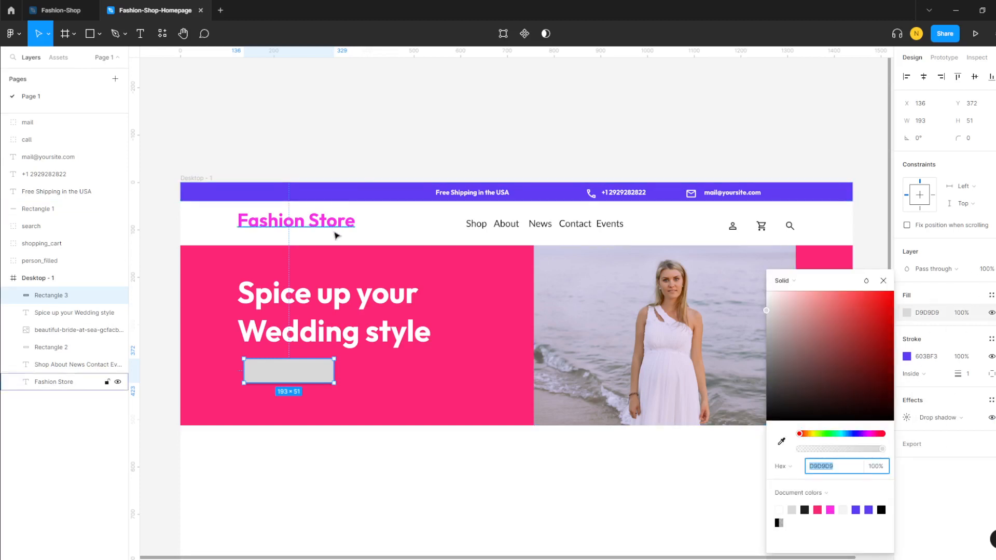
left_click(781, 442)
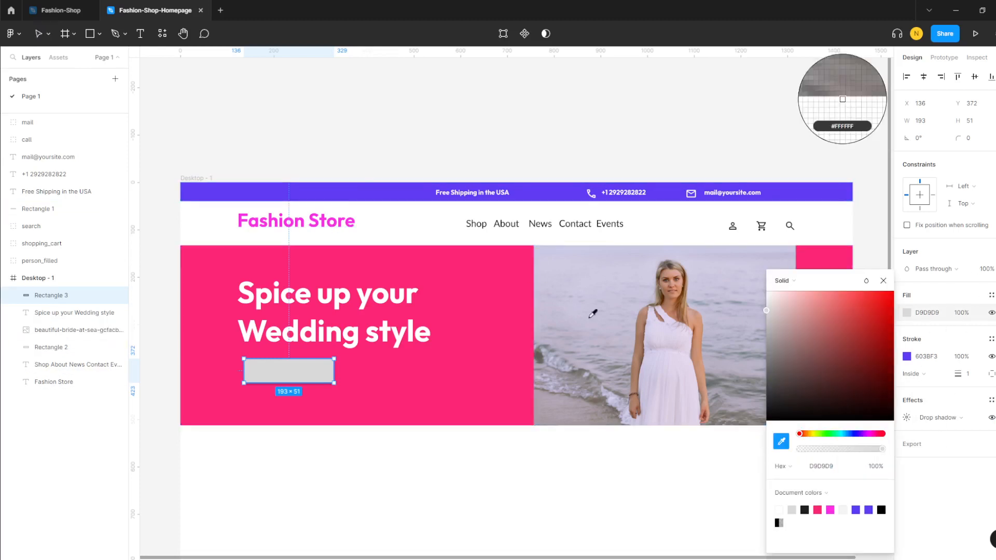
left_click(351, 218)
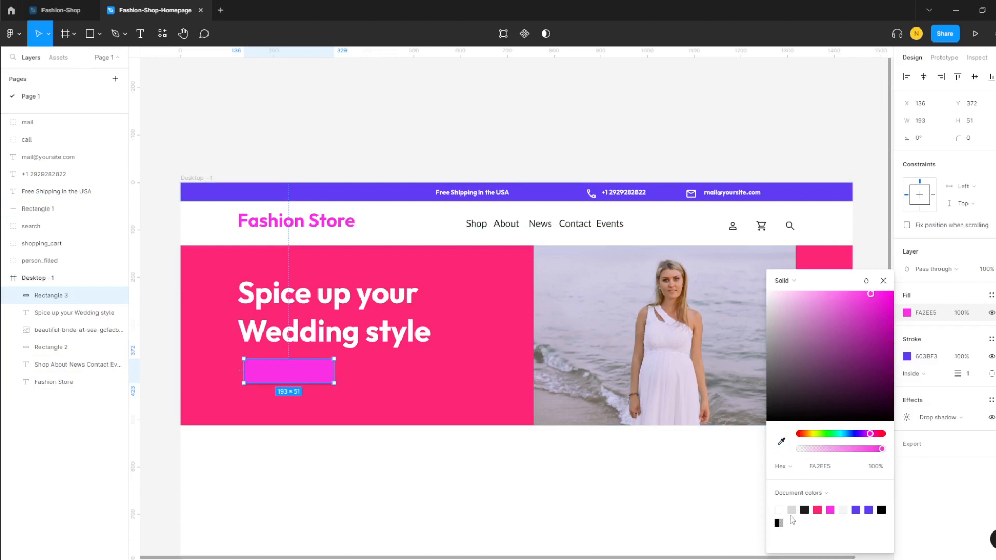
left_click(807, 508)
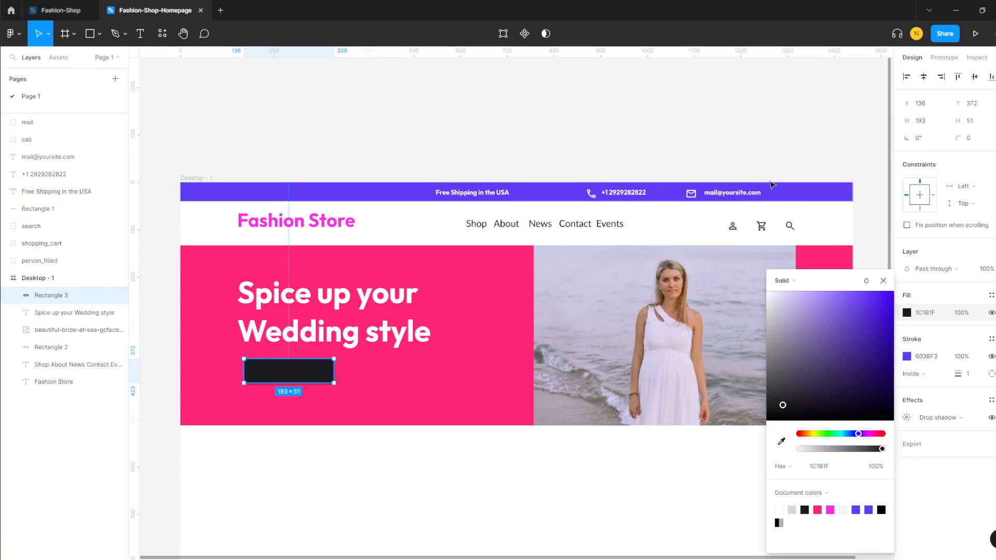
left_click(782, 441)
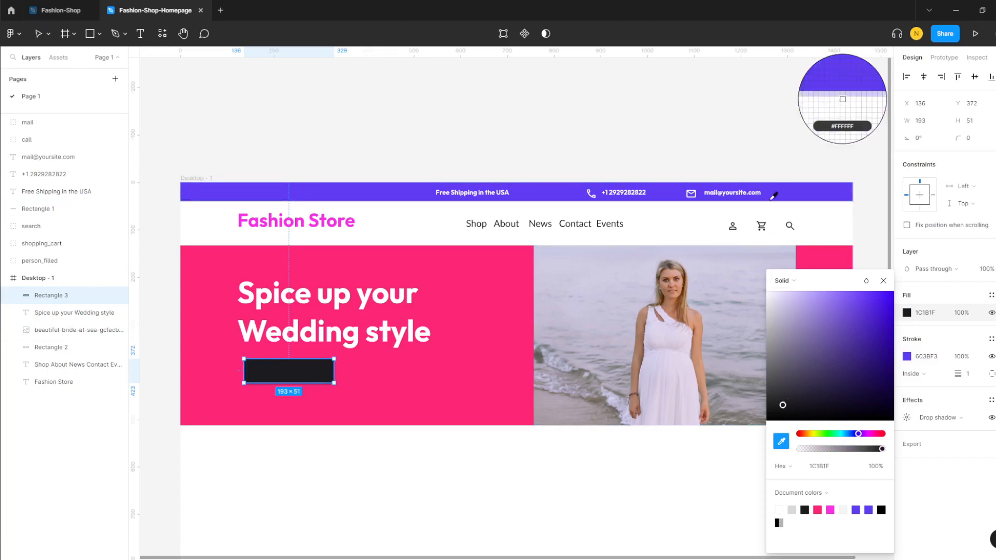
left_click(773, 196)
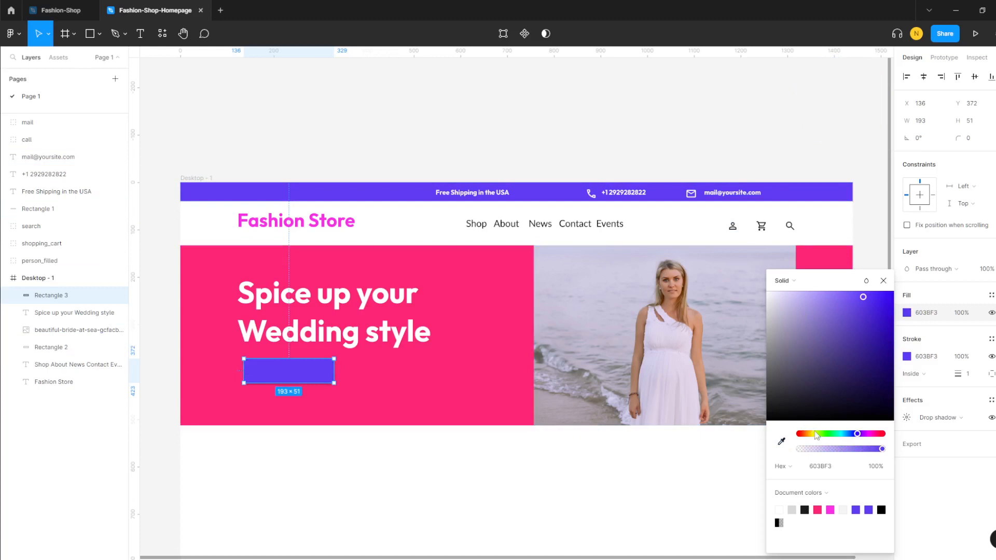
left_click(804, 510)
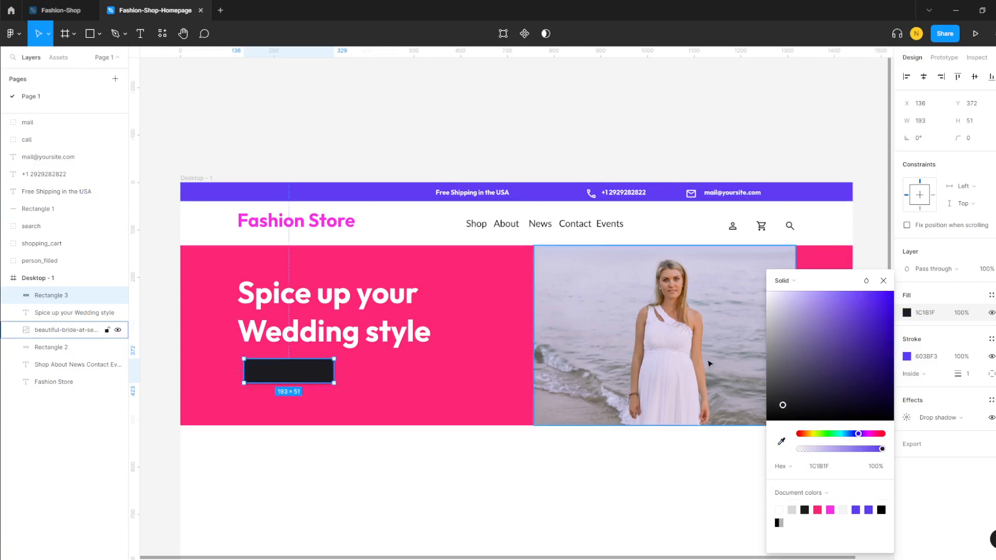
left_click(711, 466)
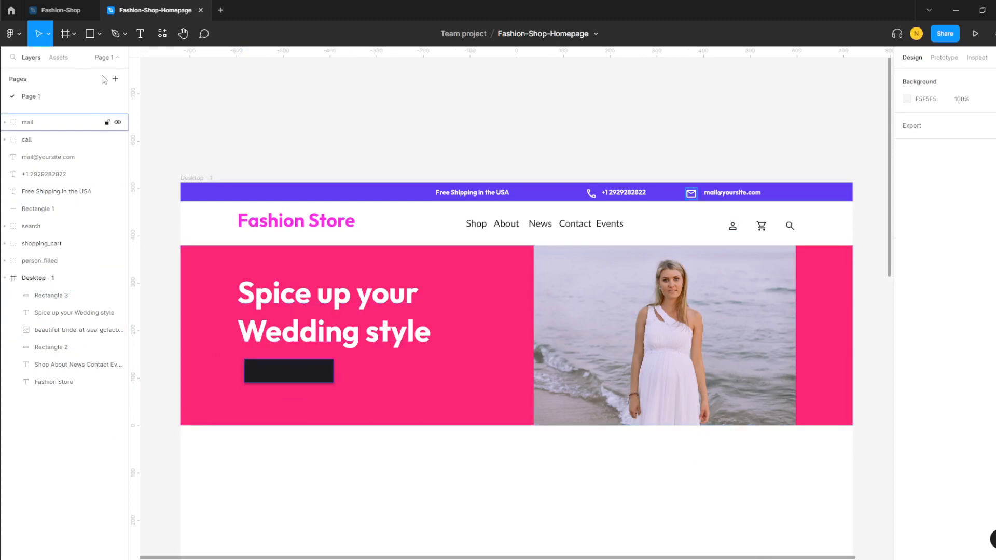
left_click(291, 369)
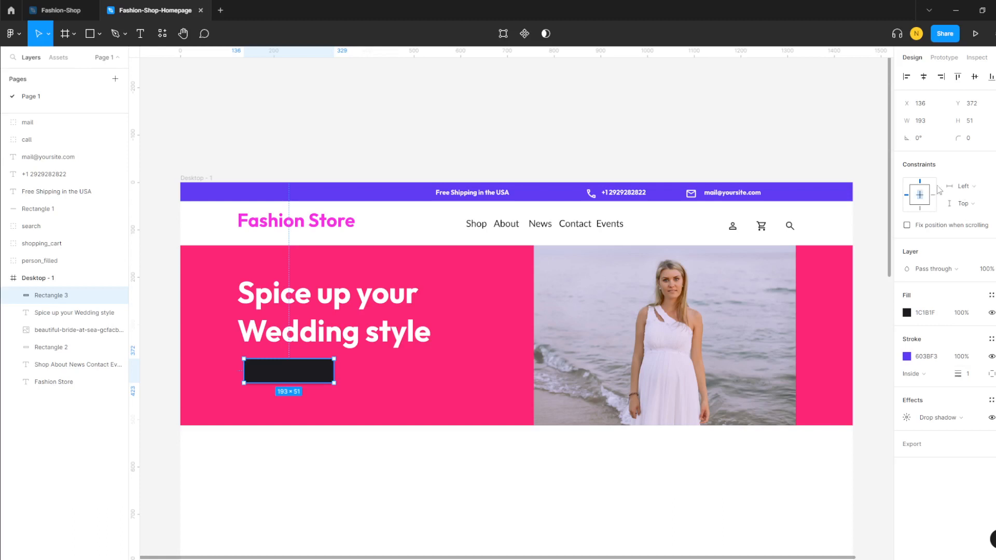
- Round the dark button's corners with a radius of 10
left_click(968, 137)
type("1")
key("Return")
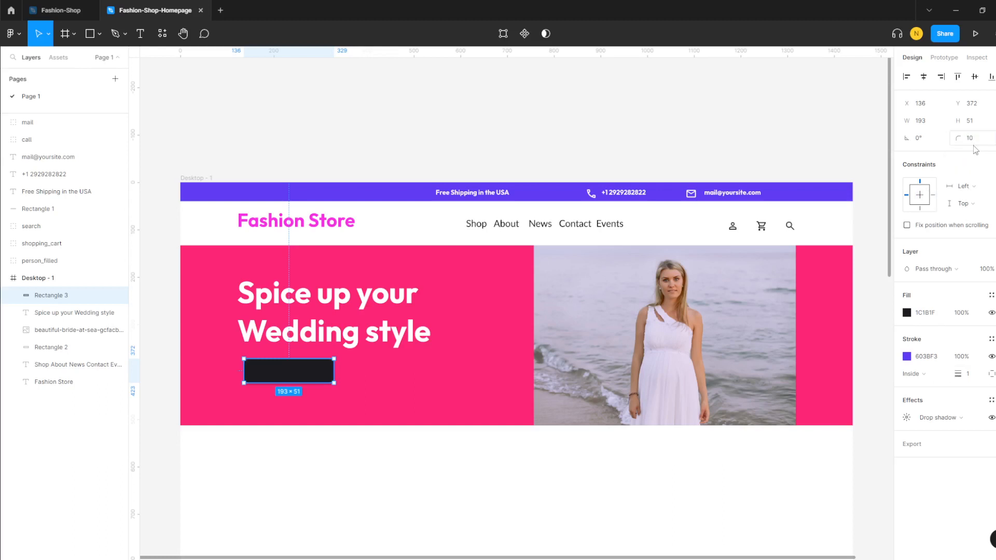
left_click(478, 376)
left_click(318, 372)
left_click(414, 398)
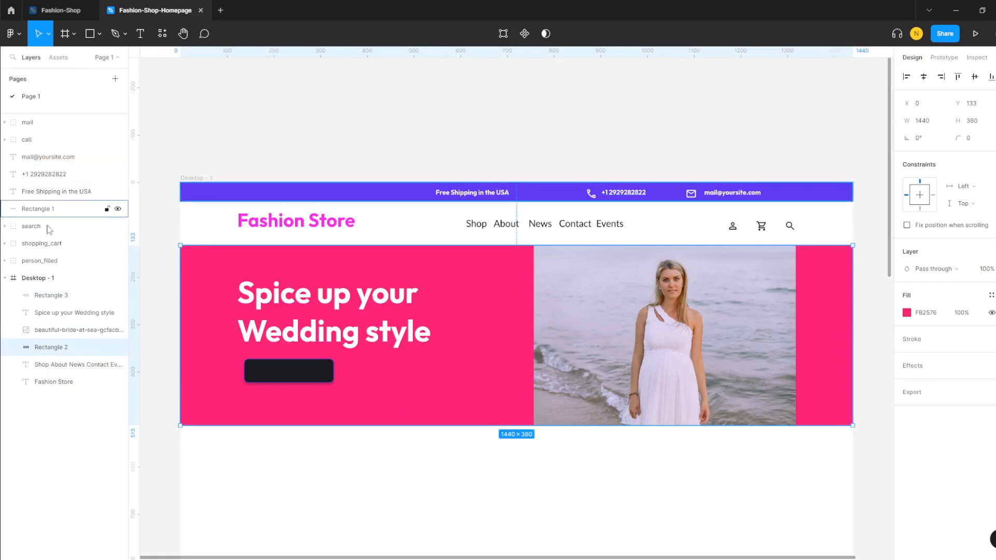
- Add centred white 'Shop Now!!' text at size 20 inside the button
left_click(140, 33)
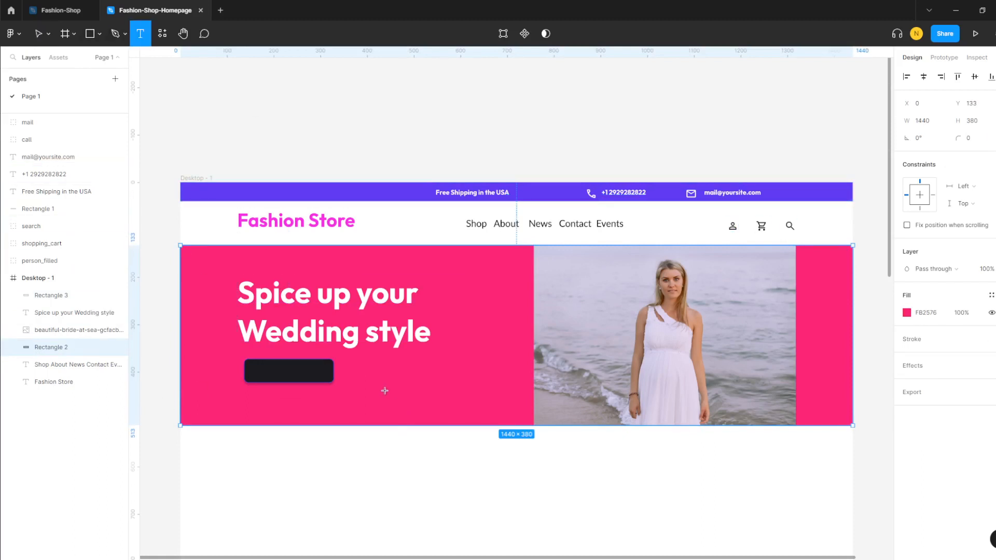
left_click_drag(254, 365, 325, 376)
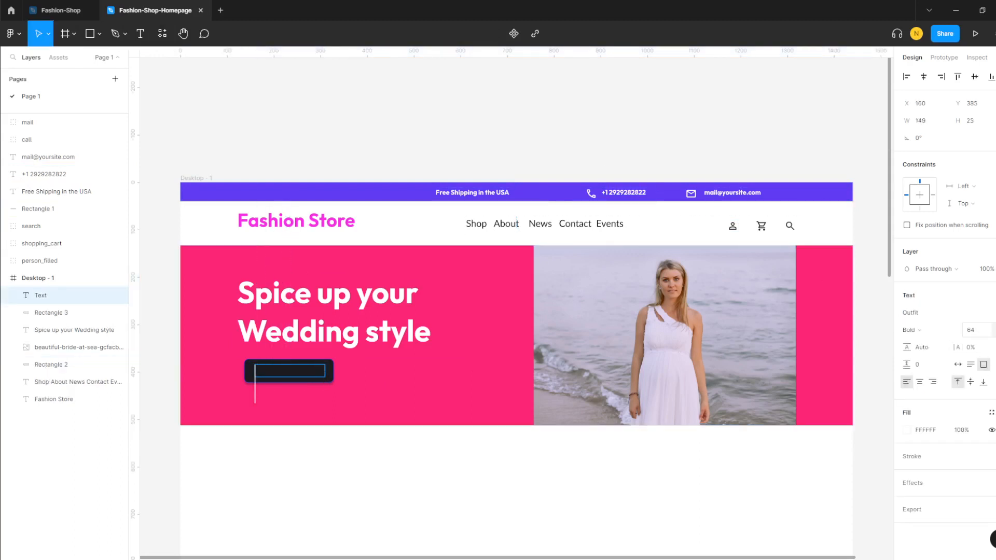
left_click(992, 329)
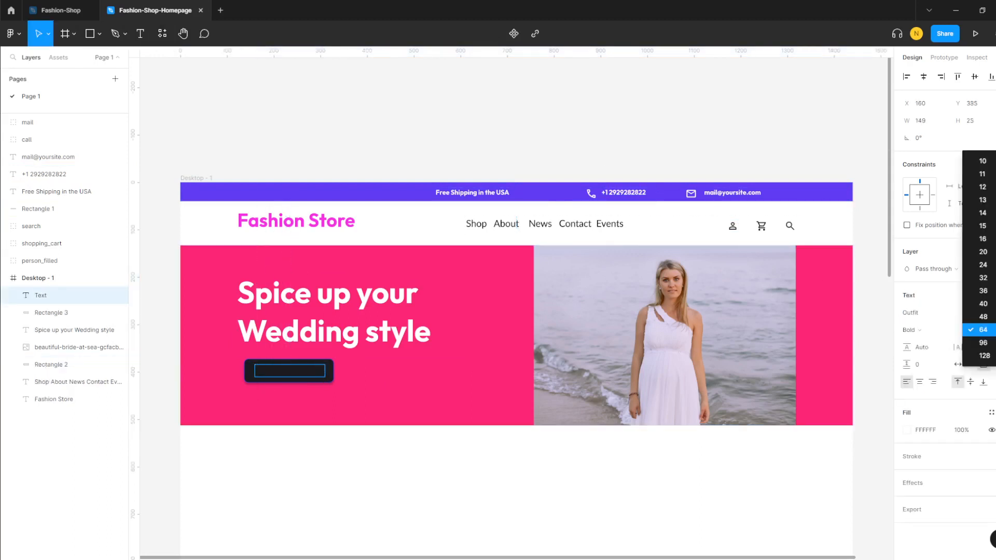
left_click(982, 252)
left_click(265, 370)
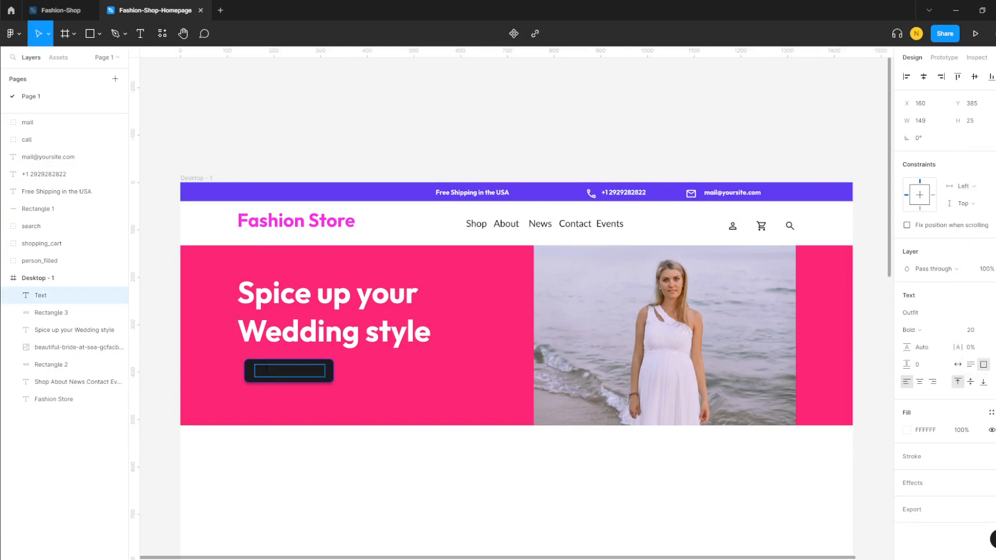
type("Shop Now!!")
key("Escape")
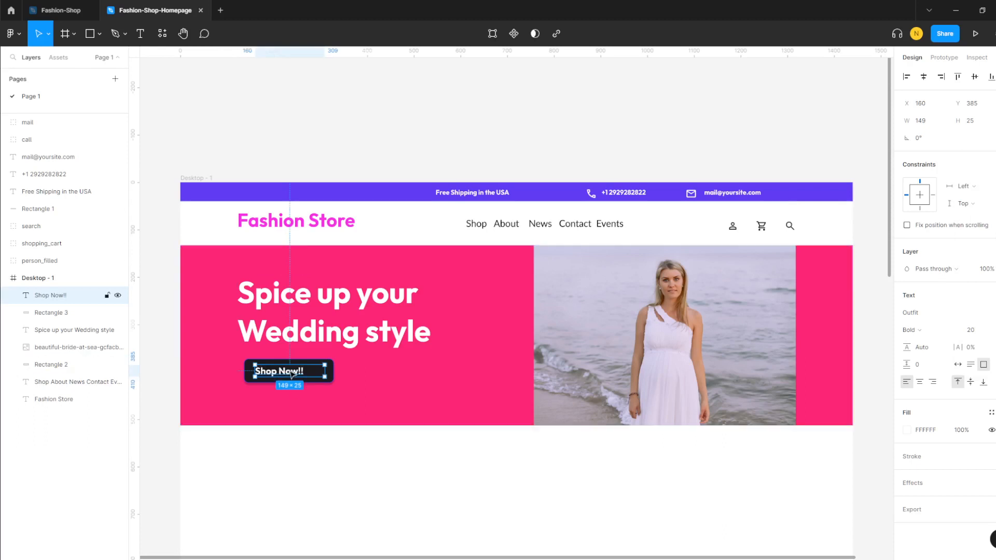
left_click(919, 382)
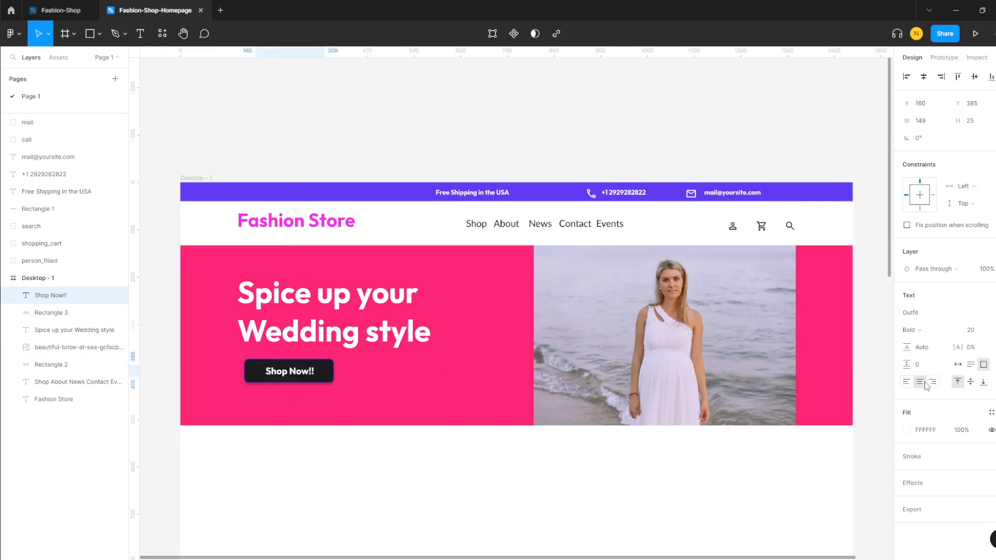
left_click(520, 467)
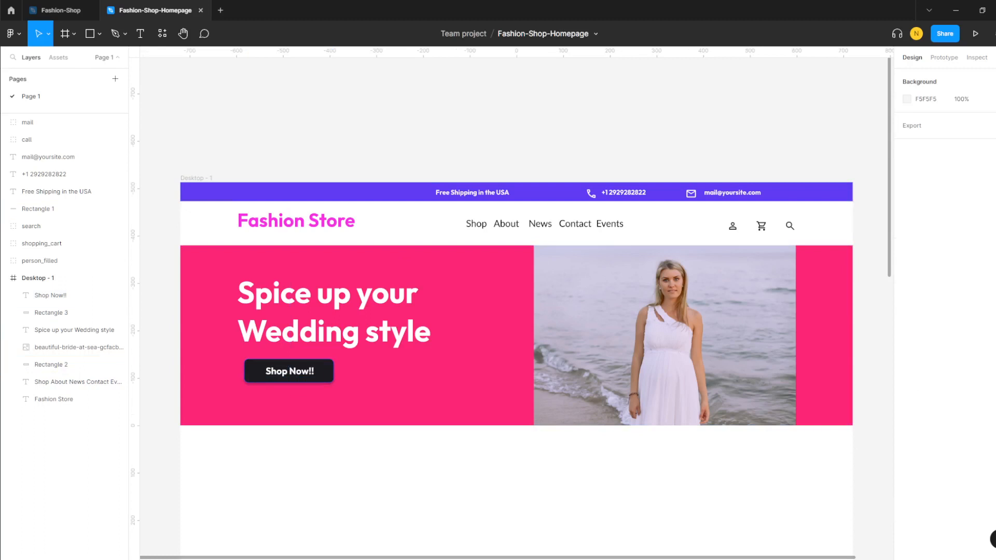
- Align the button with the heading's left edge and centre the Shop Now!! label inside it
scroll(540, 395, "down", 1)
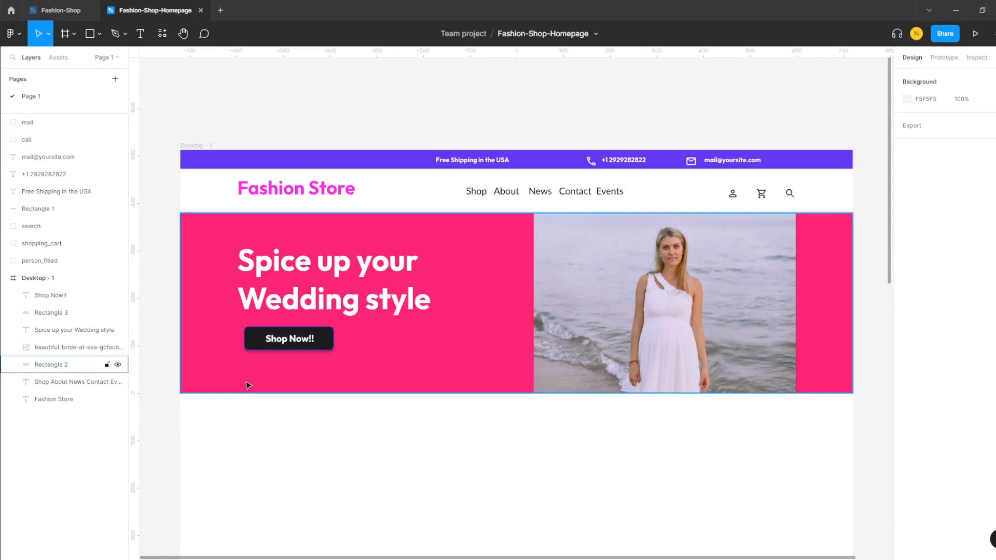
left_click(266, 338)
left_click(258, 295)
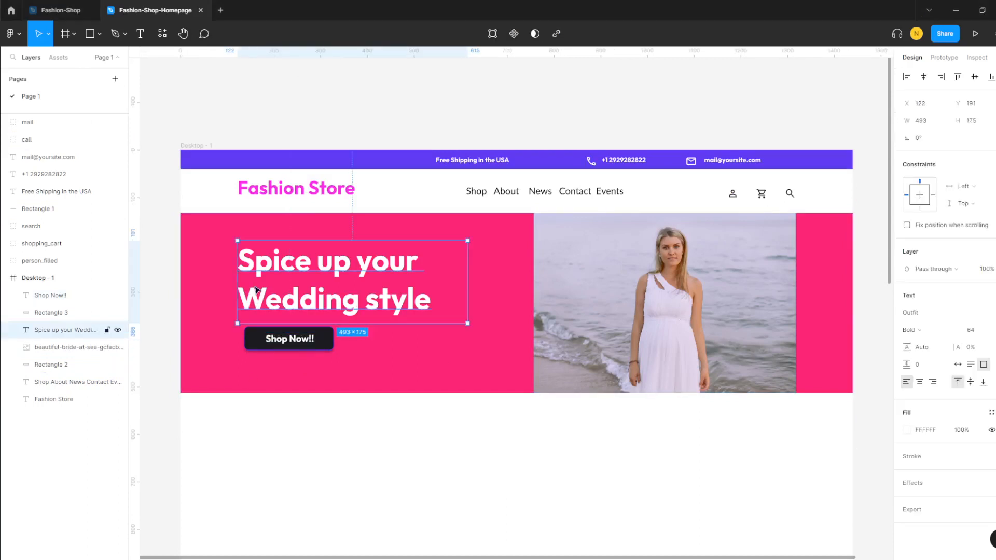
left_click_drag(255, 346, 250, 346)
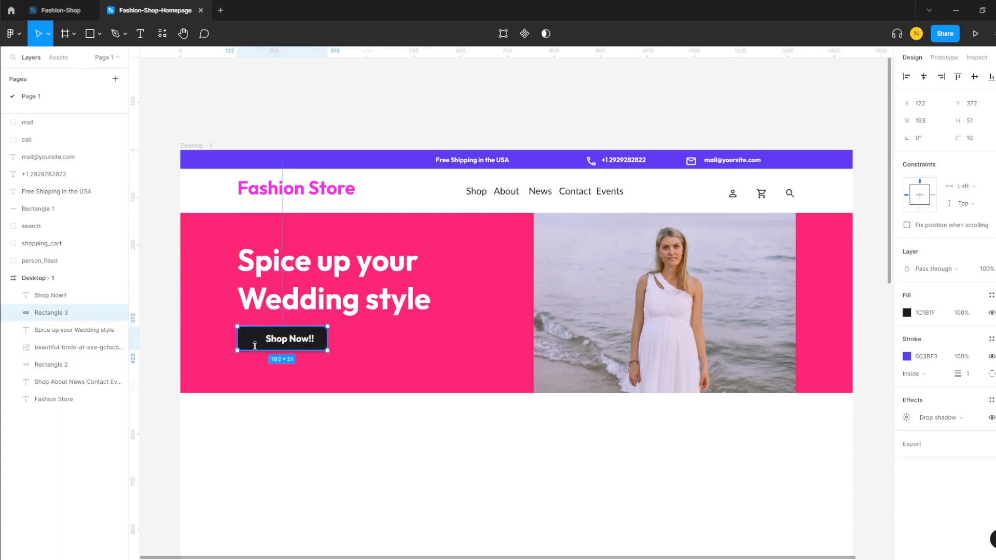
left_click_drag(278, 343, 280, 344)
left_click(351, 334)
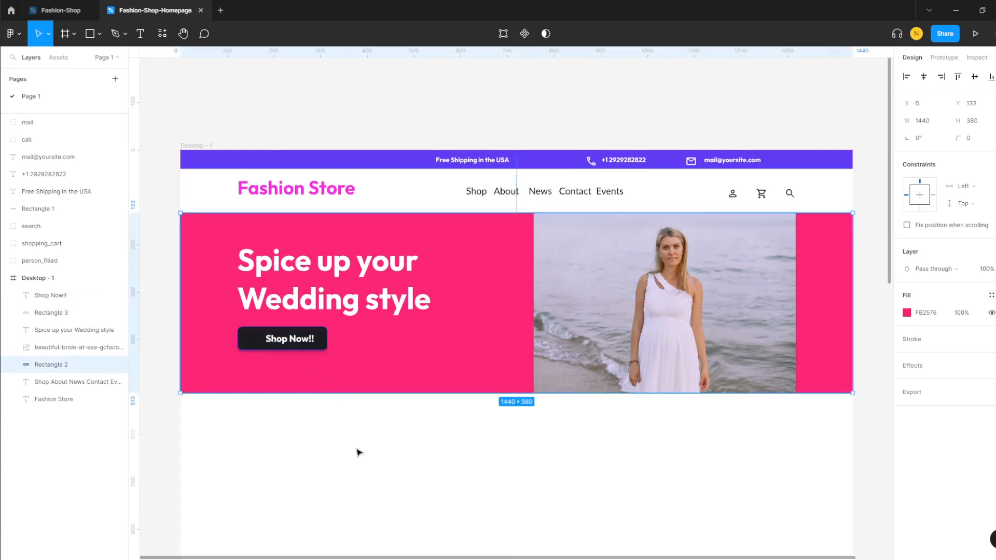
left_click(269, 452)
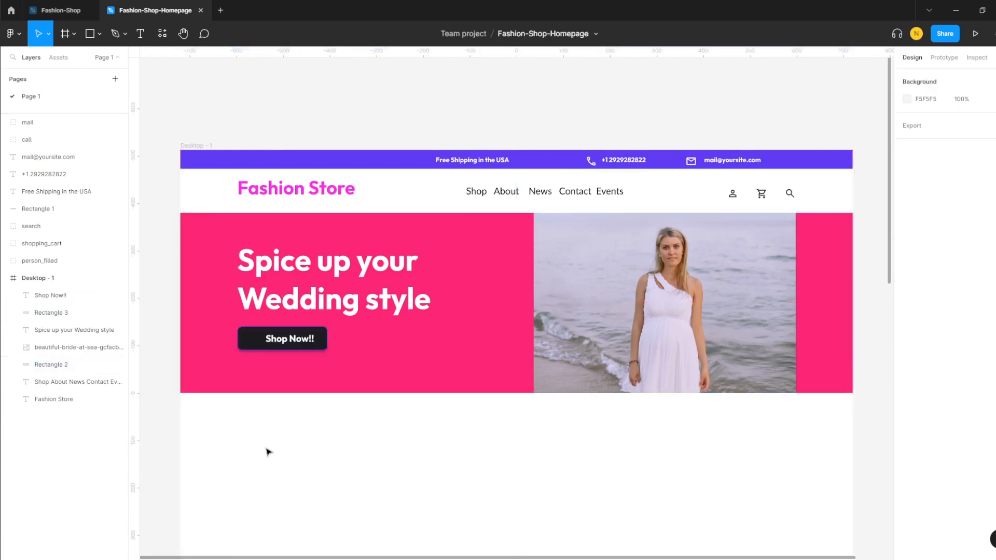
left_click(52, 296)
left_click_drag(281, 344, 273, 345)
left_click(313, 369)
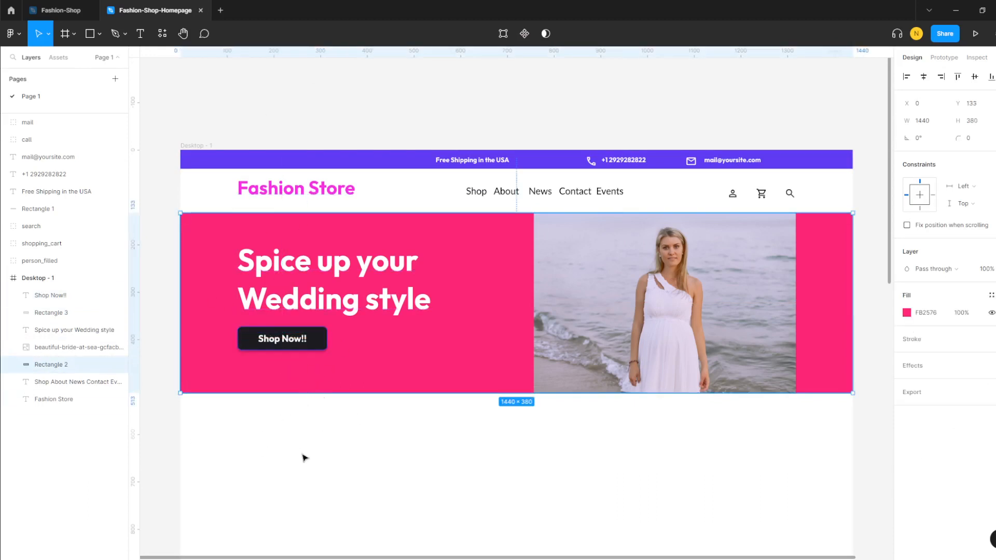
left_click(275, 420)
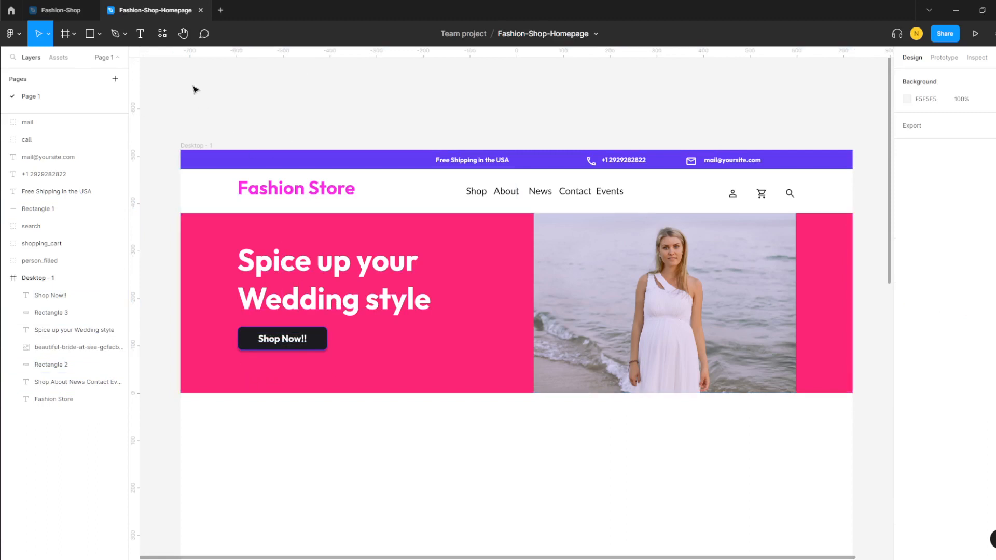
- Run Material Symbols, search 'left' and insert the arrow_back_ios chevron
left_click(162, 33)
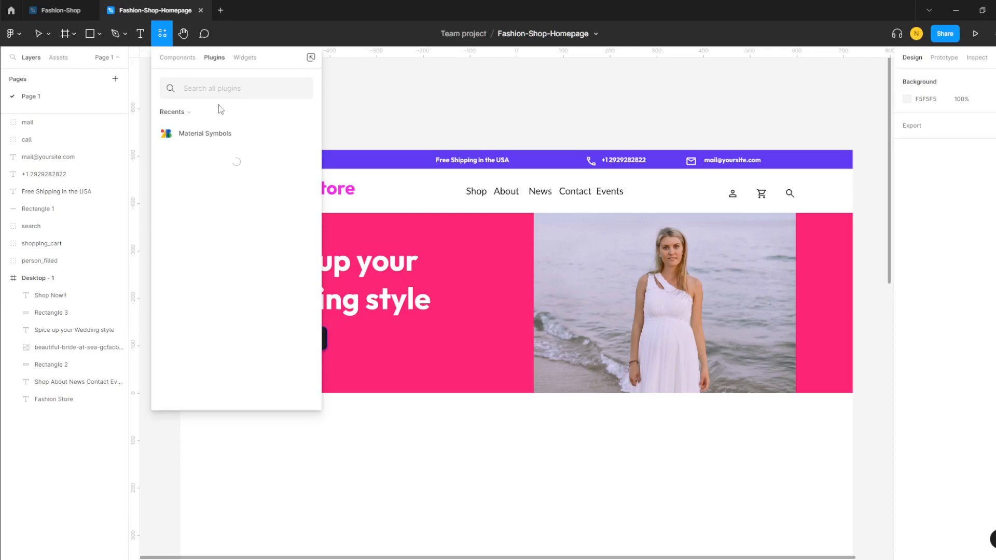
left_click(210, 133)
left_click(234, 203)
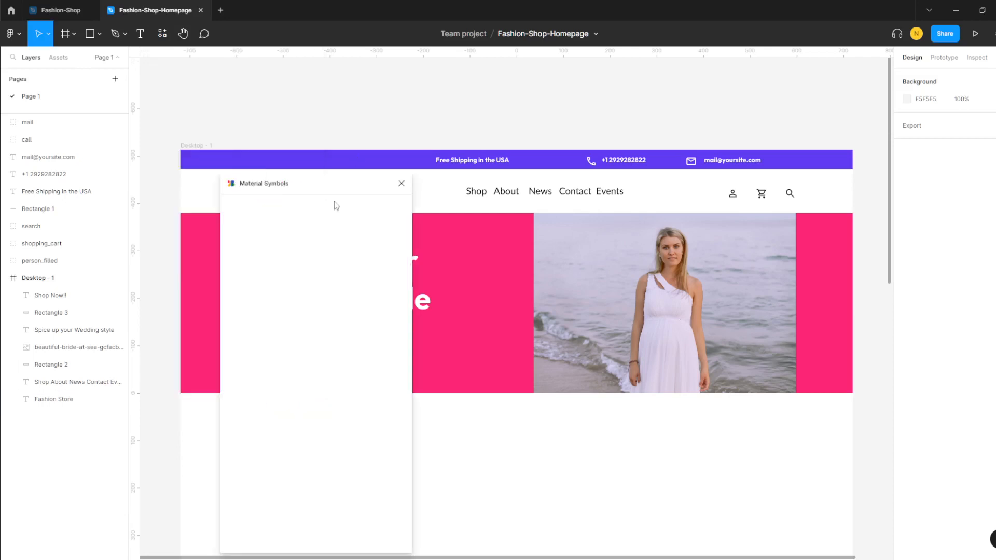
type("left")
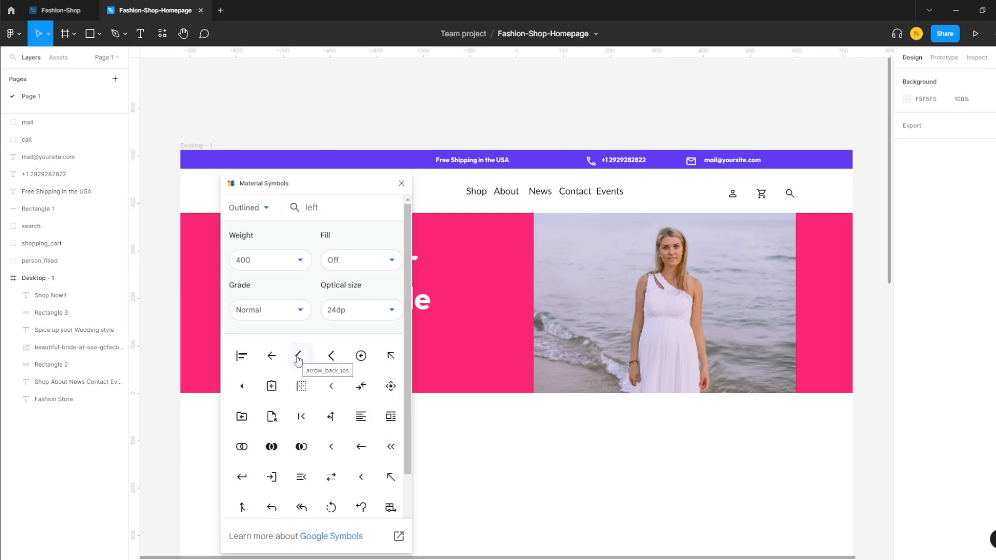
scroll(320, 413, "down", 3)
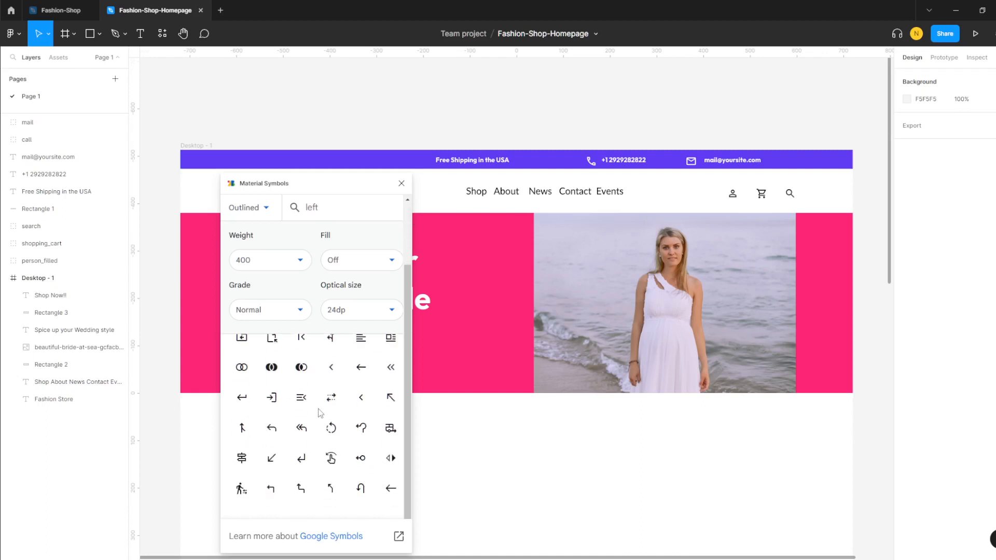
scroll(321, 412, "up", 3)
scroll(323, 412, "down", 3)
scroll(322, 412, "up", 3)
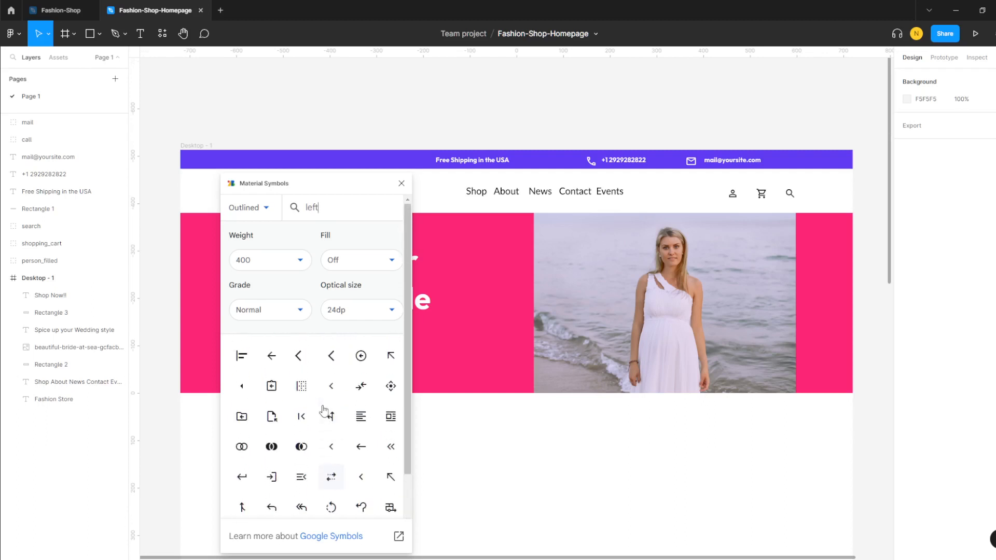
left_click(299, 357)
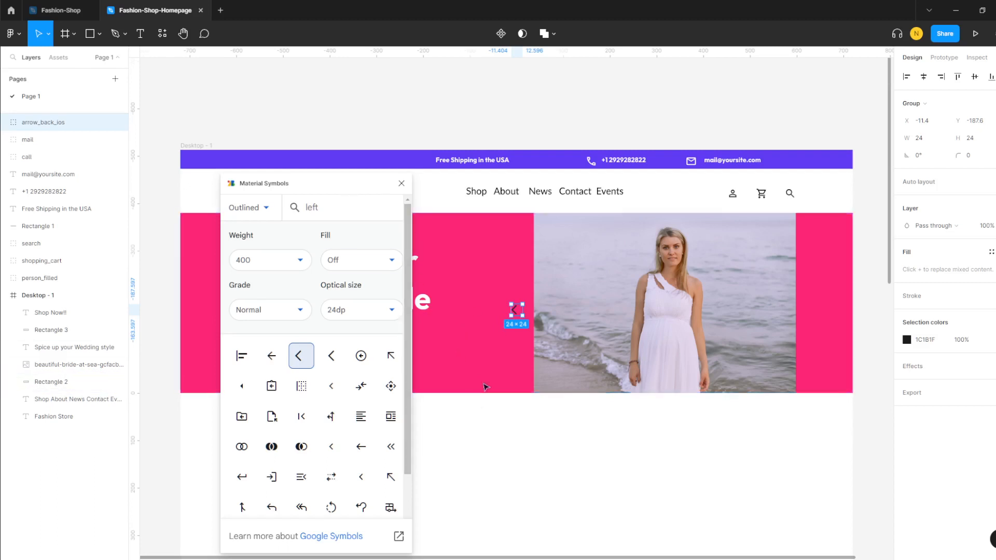
left_click(507, 362)
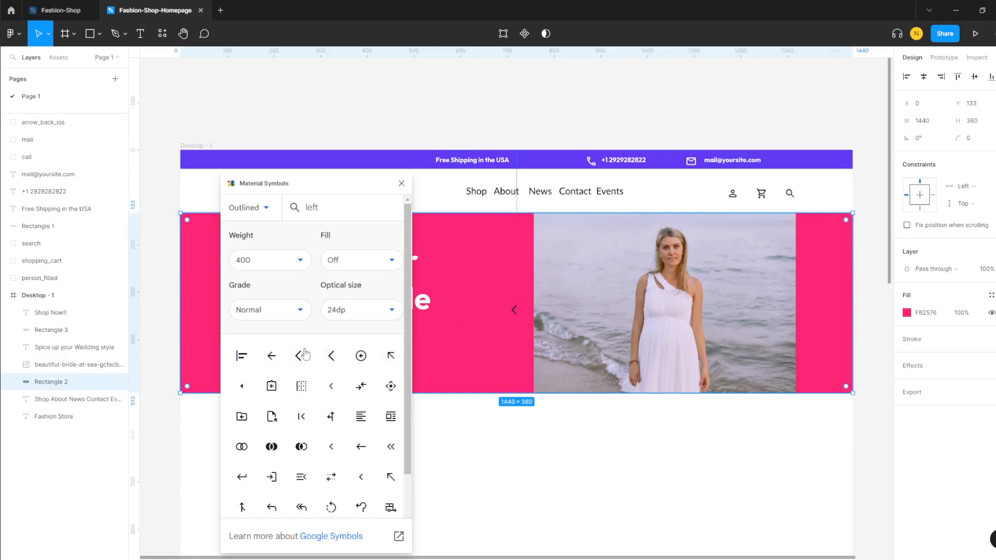
- Insert arrow_forward_ios and place both arrows side by side below Shop Now!!
left_click_drag(340, 208, 295, 213)
type("right")
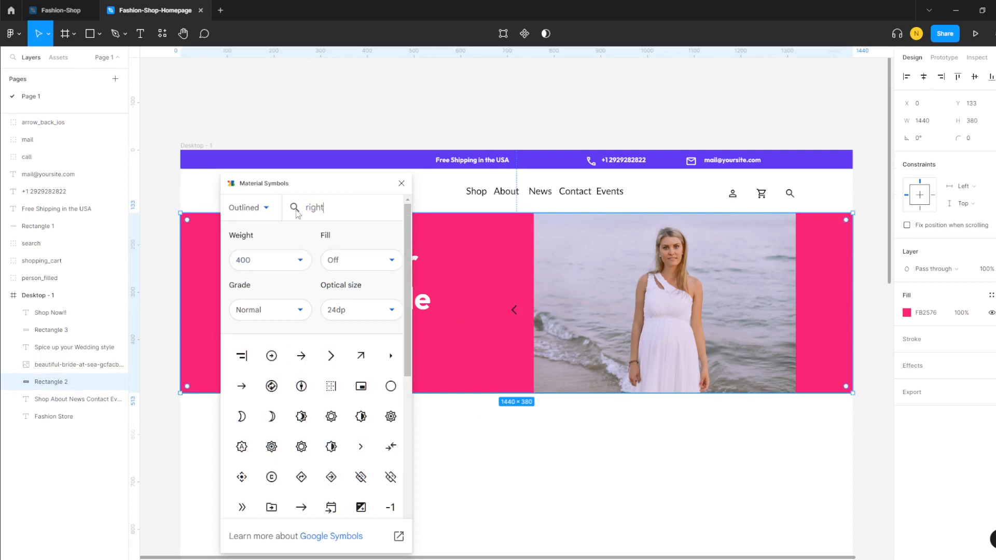
left_click(332, 356)
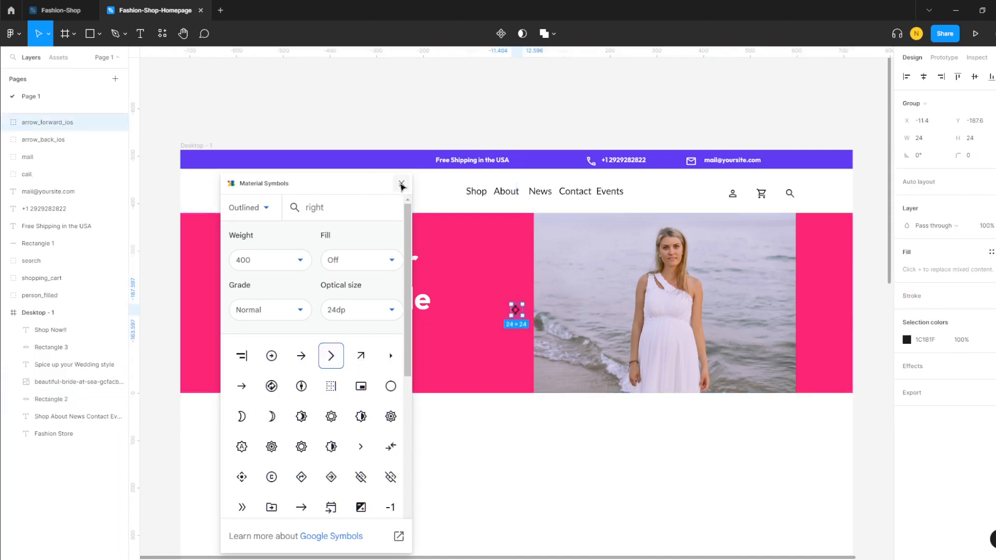
left_click(401, 183)
left_click_drag(515, 316, 258, 383)
left_click_drag(516, 313, 240, 383)
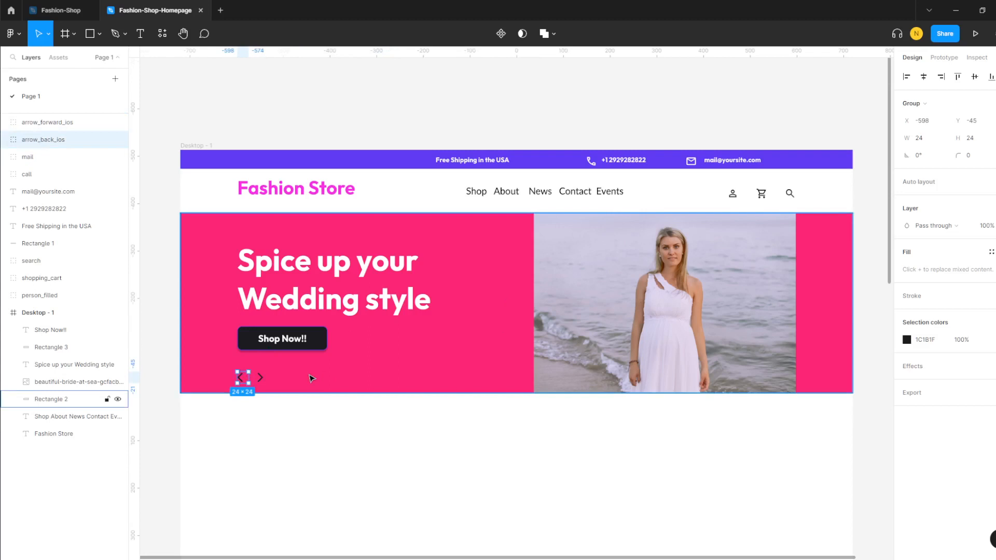
left_click(311, 379)
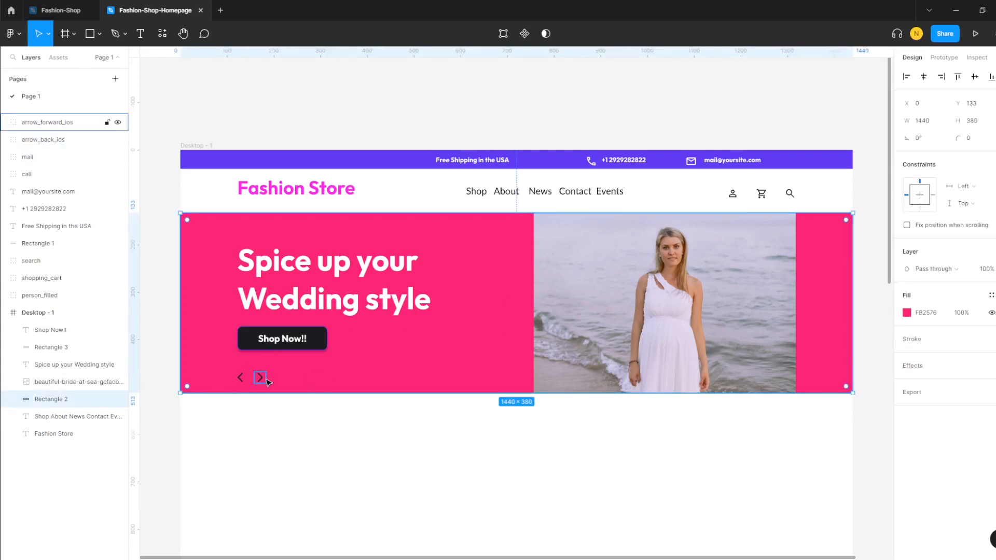
left_click_drag(262, 382, 262, 383)
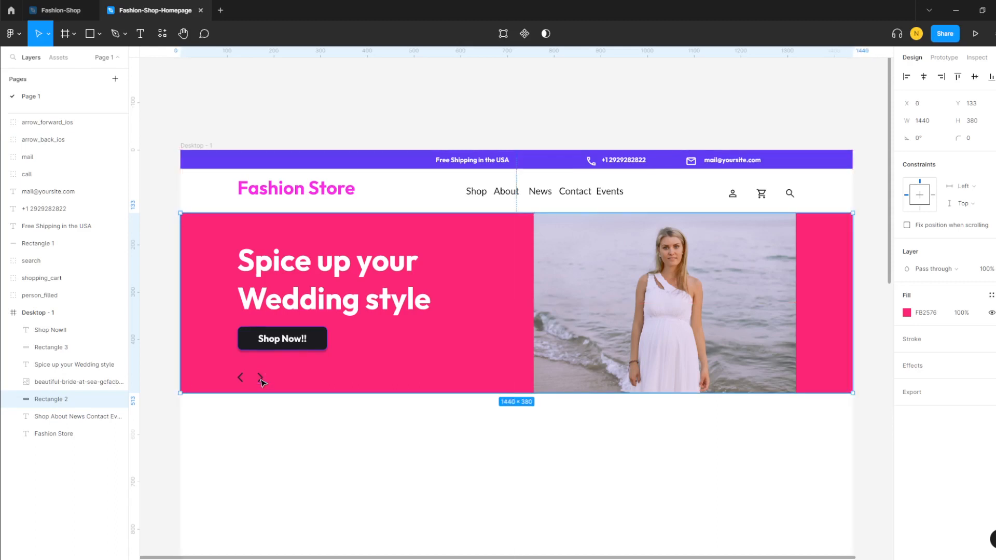
left_click(263, 382)
left_click(266, 396)
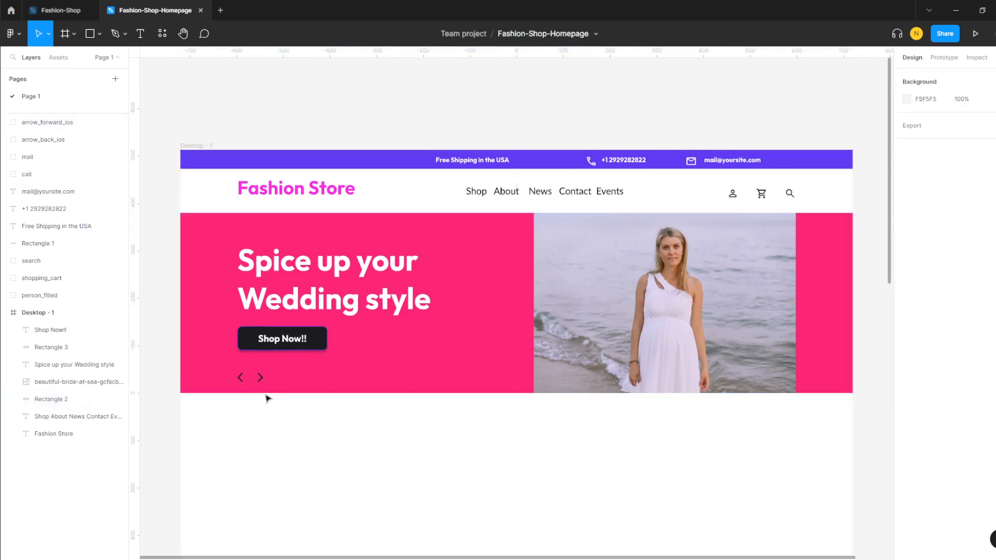
- Nudge the forward arrow right and insert the hdr_strong dot icon from Material Symbols
left_click(263, 382)
left_click_drag(263, 382, 277, 383)
left_click(309, 423)
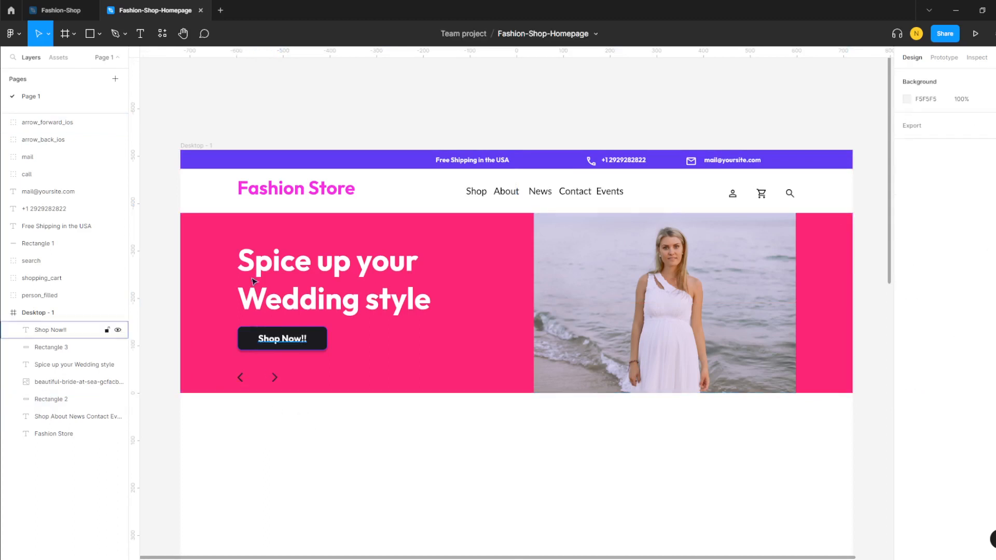
left_click(164, 33)
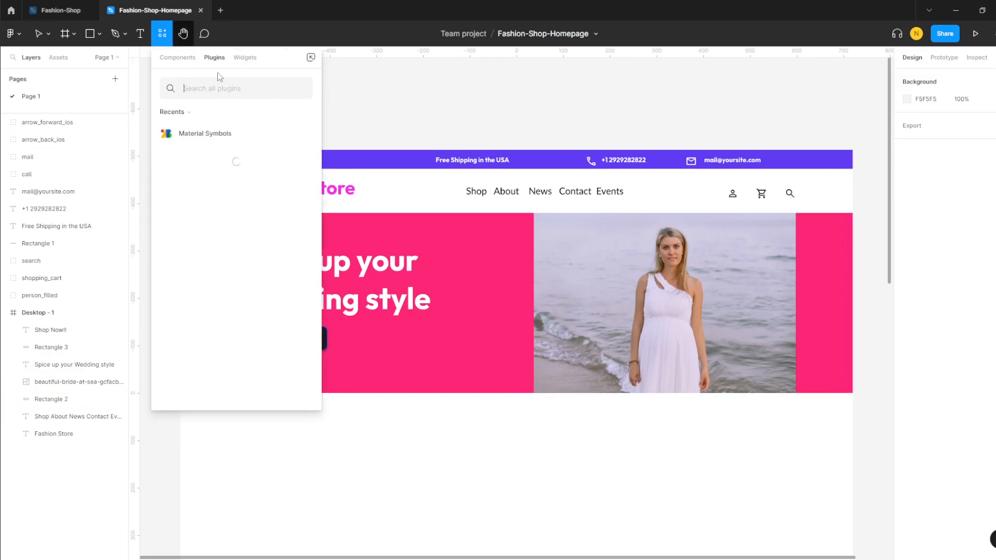
left_click(225, 133)
left_click(259, 207)
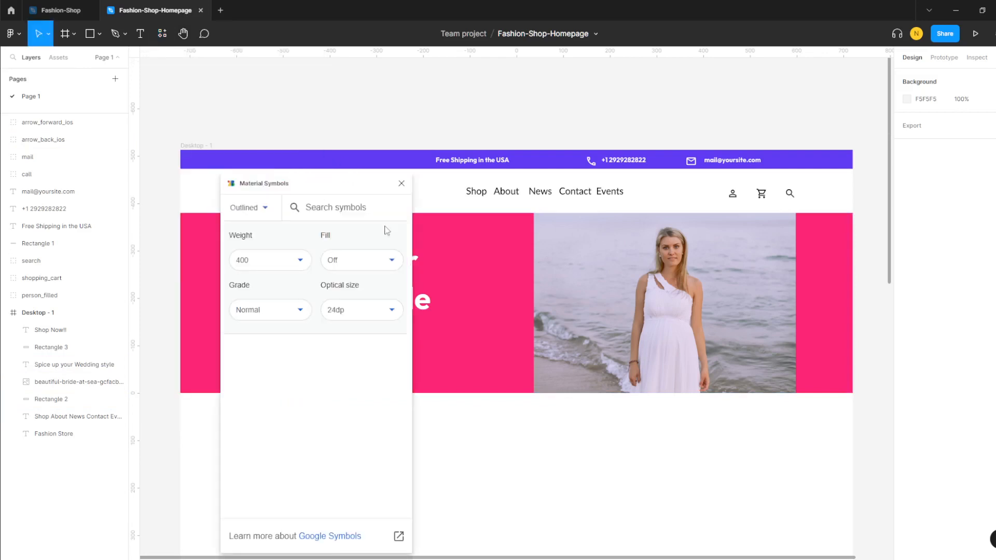
type("dot")
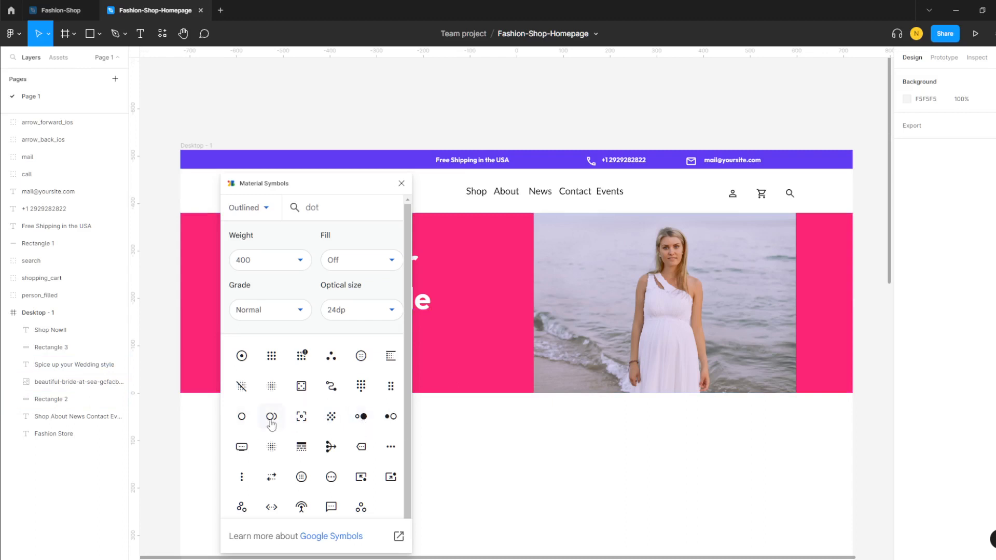
scroll(275, 425, "down", 1)
scroll(275, 425, "up", 1)
left_click(361, 417)
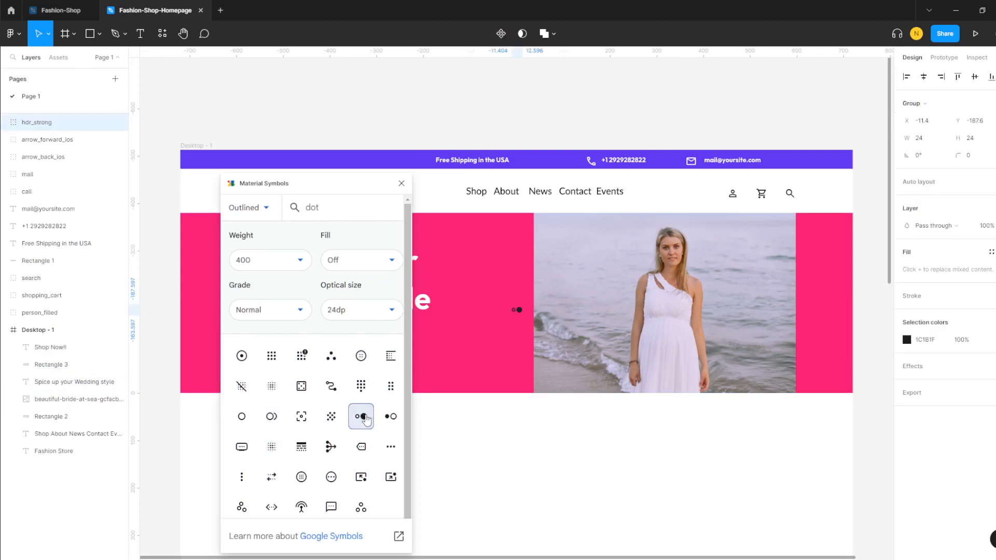
- Place the hdr_strong dot icon between the back and forward arrows
left_click(401, 184)
left_click_drag(520, 314, 259, 379)
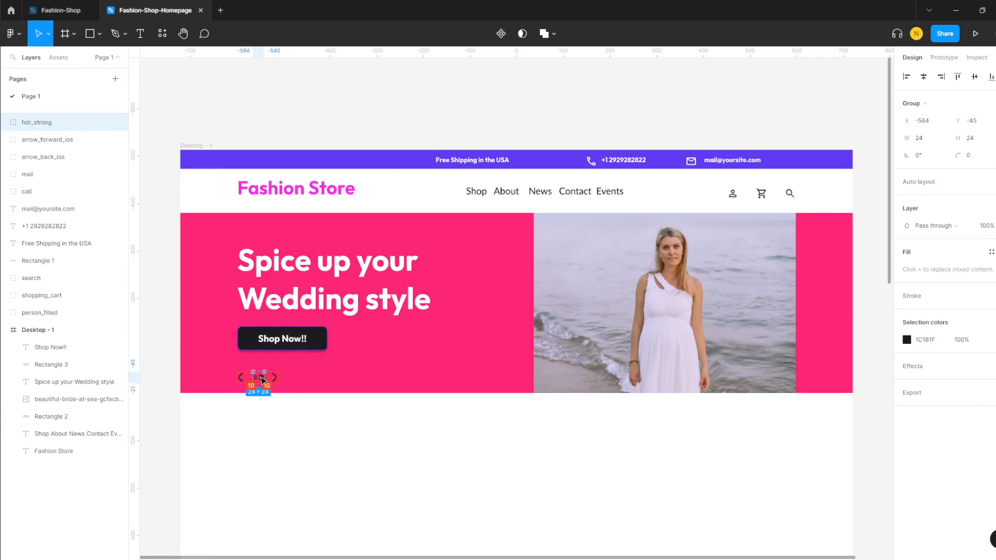
left_click(291, 422)
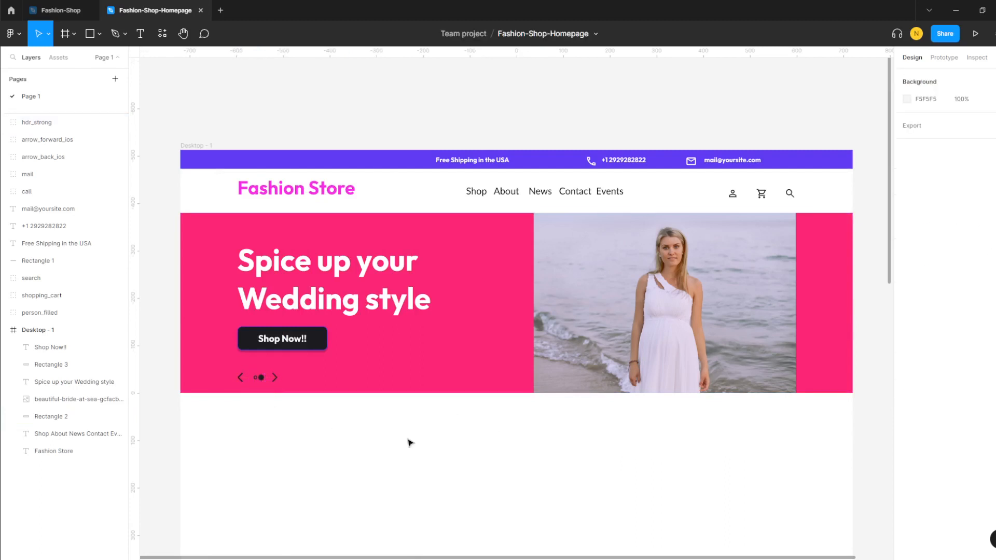
left_click(259, 377)
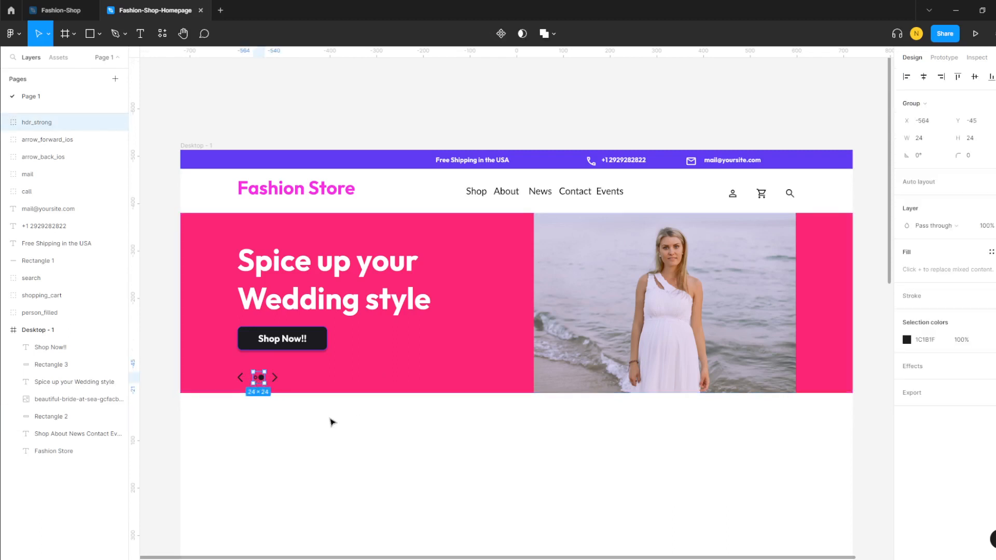
left_click(313, 440)
left_click(262, 380)
left_click(445, 474)
- Nudge the bridal product photo up and add a 'White Wedding dress' title below it
scroll(451, 445, "down", 2)
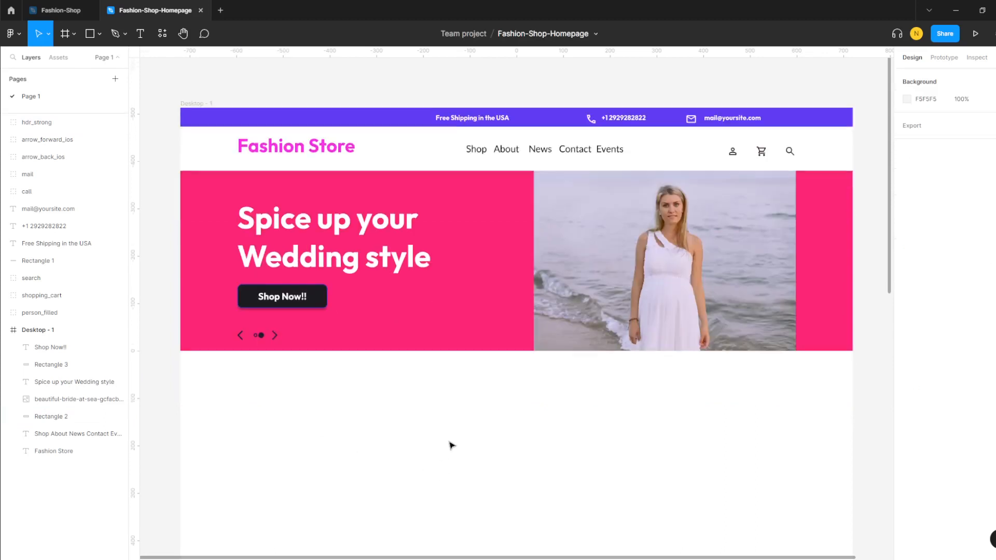
scroll(451, 445, "down", 2)
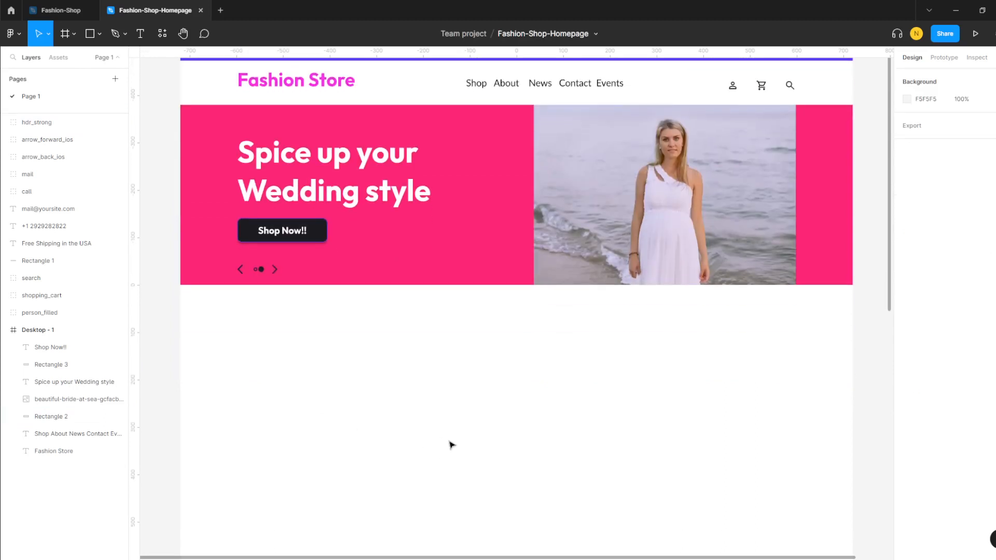
scroll(420, 400, "down", 1)
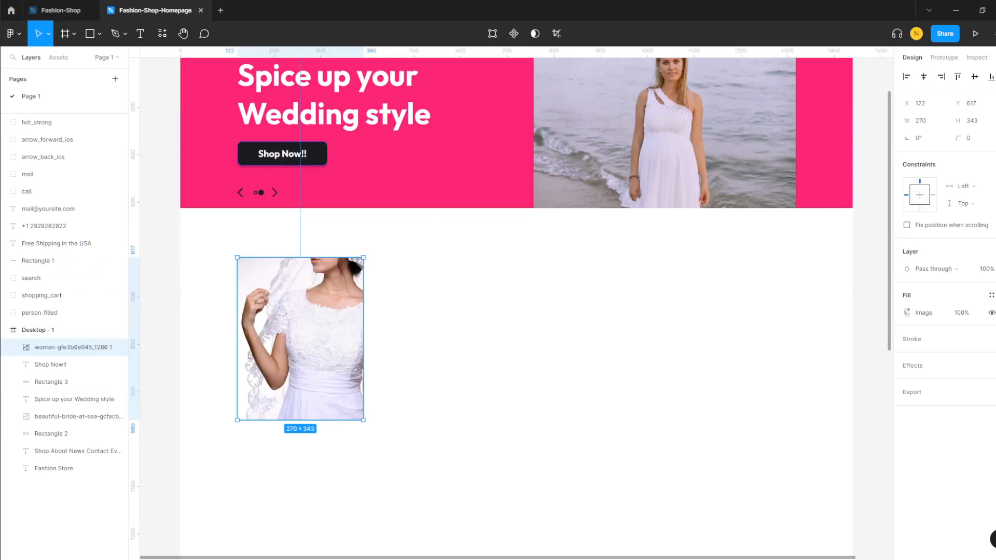
left_click_drag(301, 311, 298, 306)
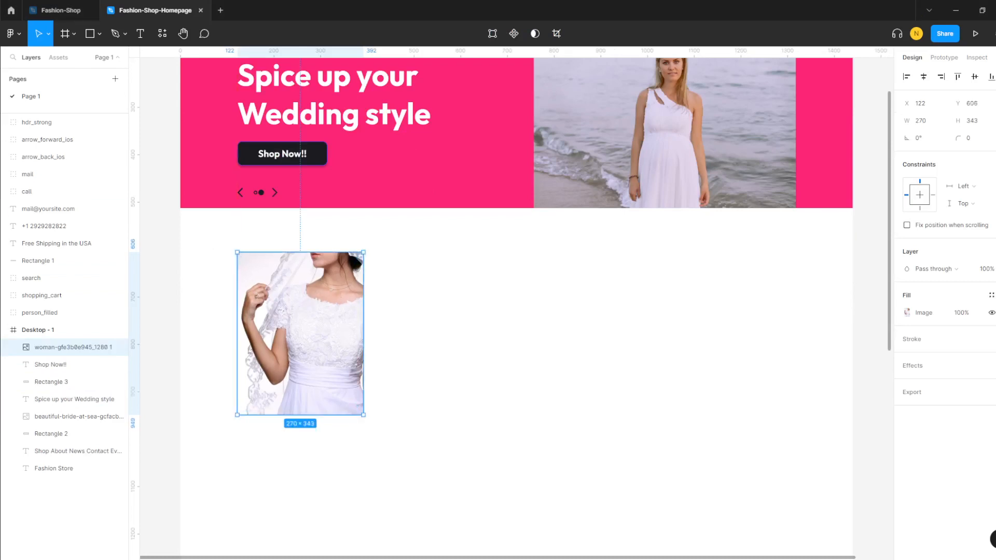
scroll(270, 423, "down", 1)
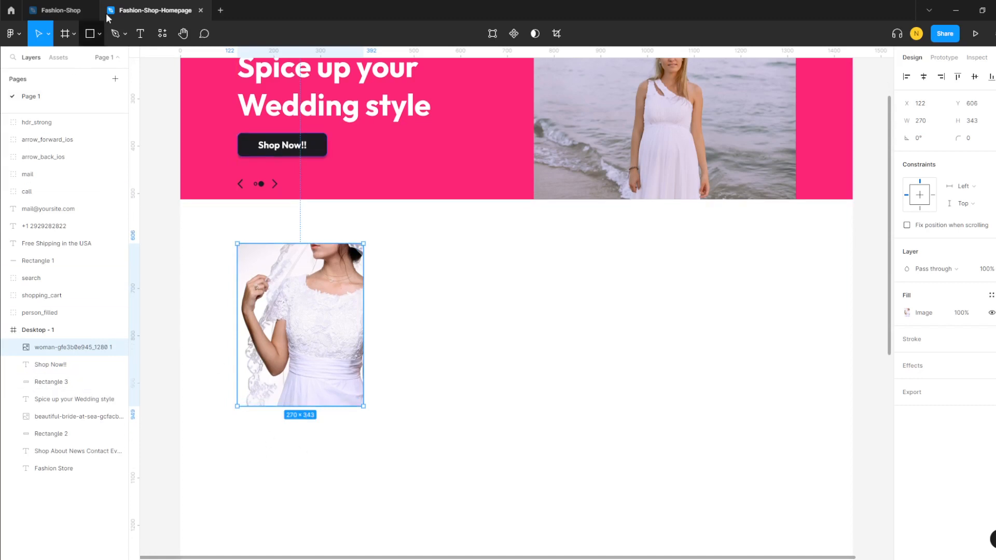
left_click(140, 33)
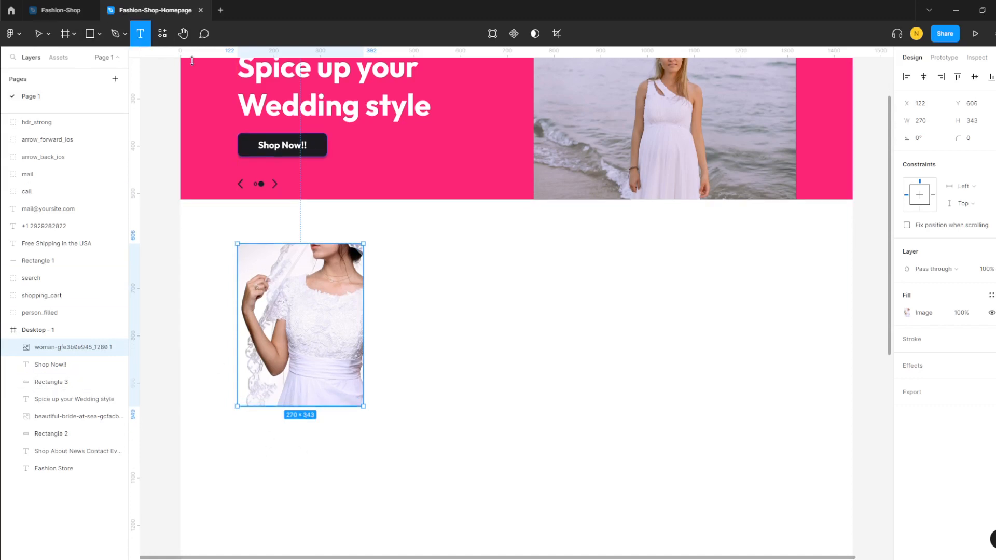
left_click(241, 423)
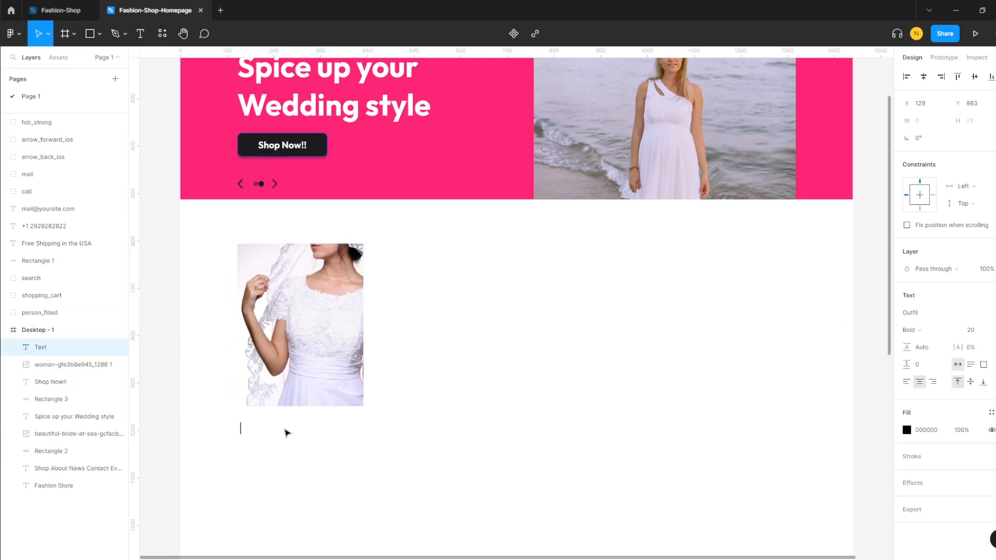
type("White Wedding dress")
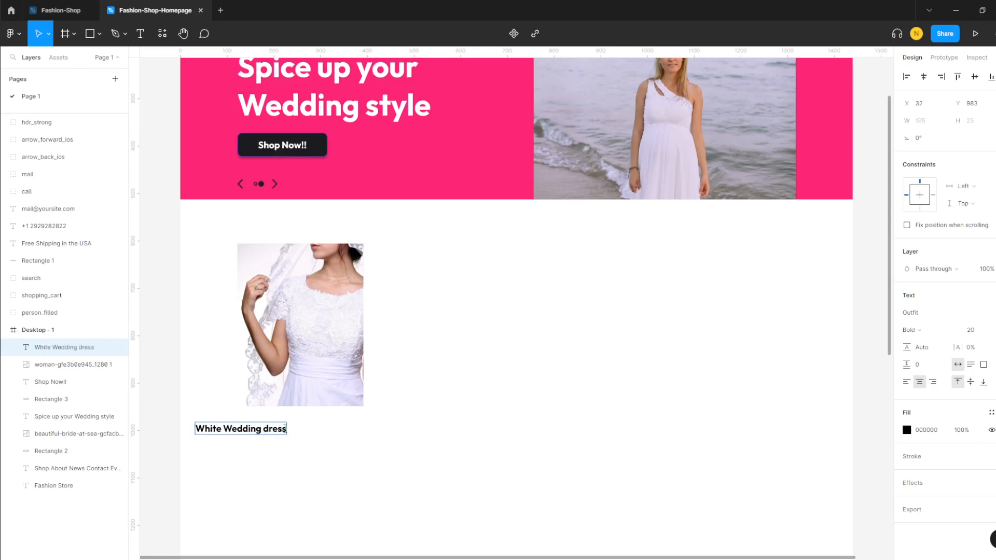
key("Escape")
- Align the title with the photo's left edge and colour it dark grey 575757
left_click_drag(286, 432, 313, 428)
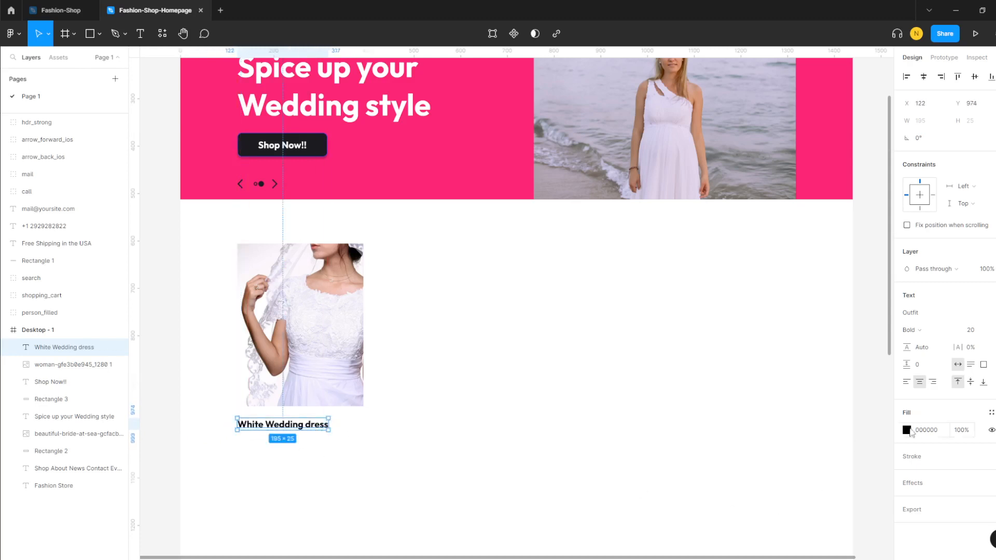
left_click(907, 430)
left_click(793, 510)
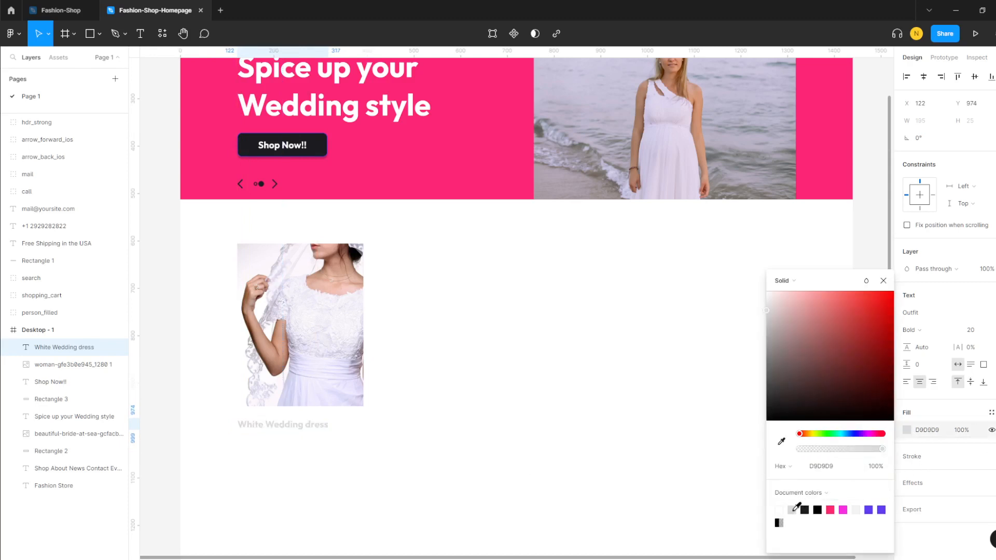
left_click(768, 342)
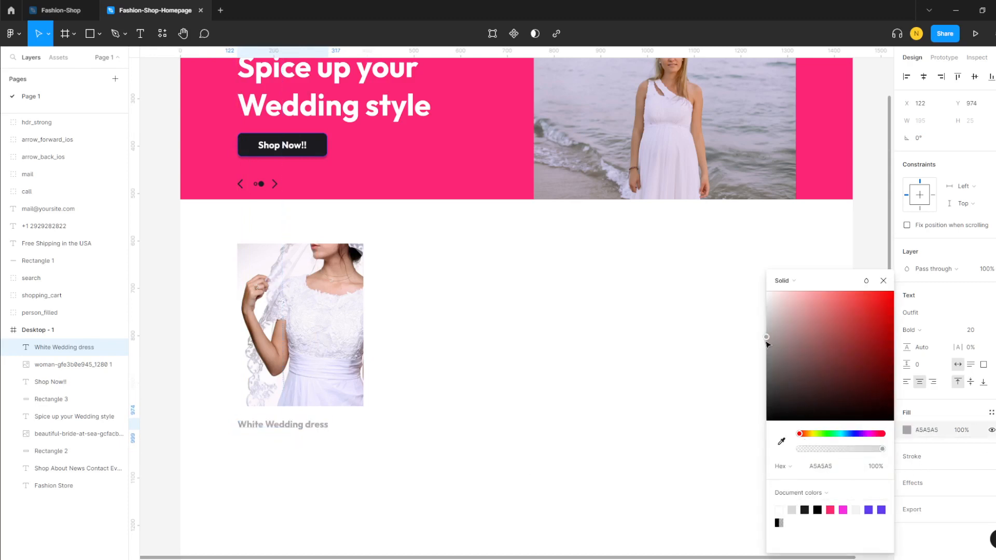
left_click_drag(768, 347, 767, 381)
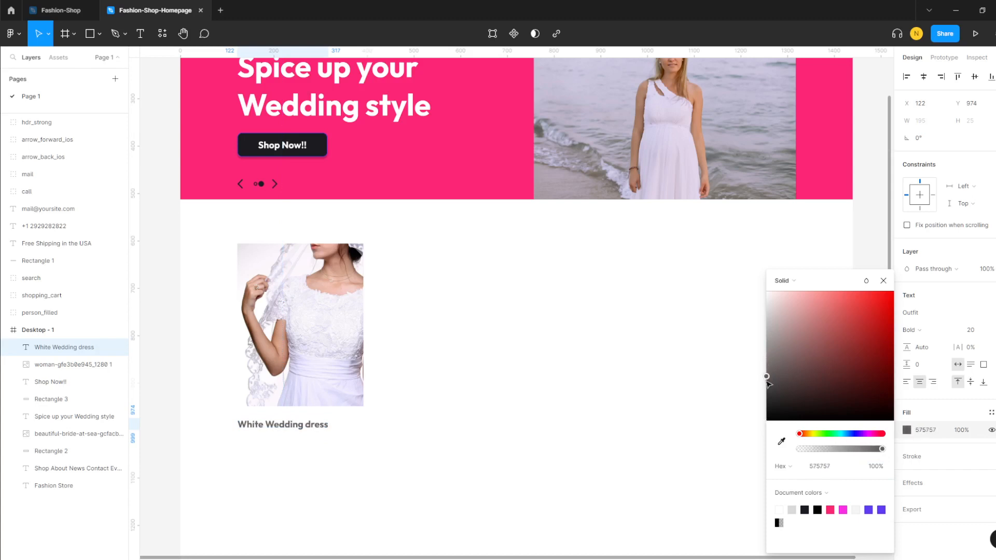
left_click_drag(267, 432, 267, 427)
left_click(223, 489)
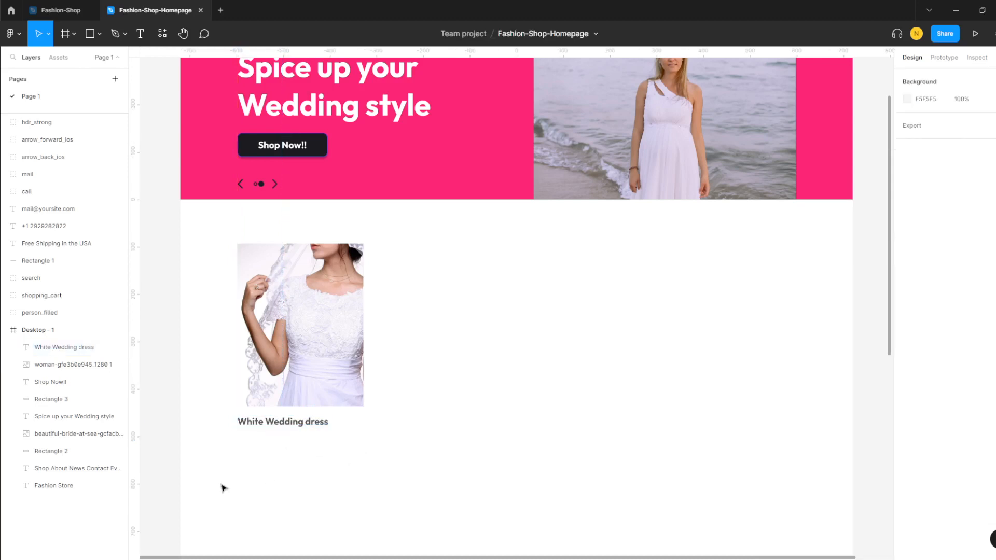
- Add '$75.00 USD' price text beneath the title, aligned with the photo's left edge
scroll(218, 480, "down", 1)
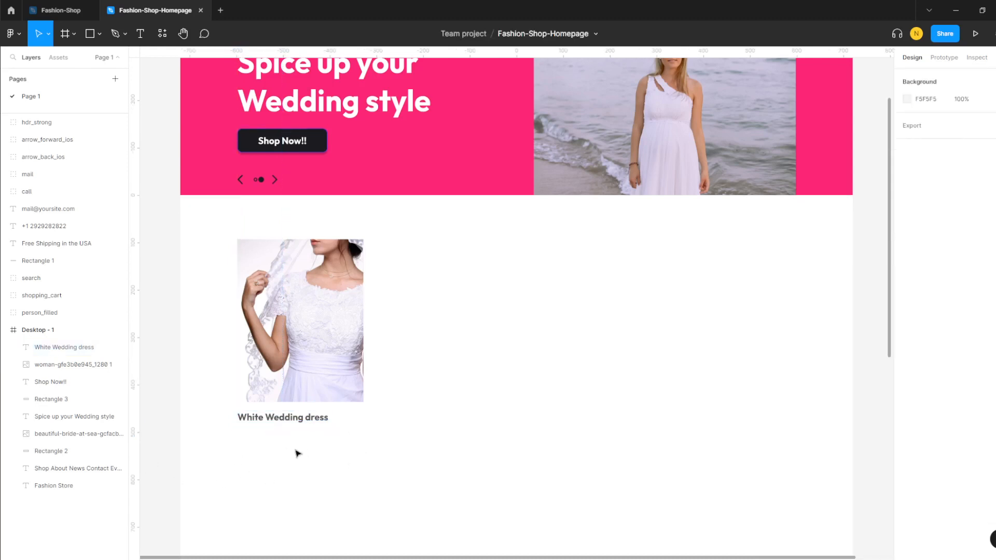
left_click(139, 32)
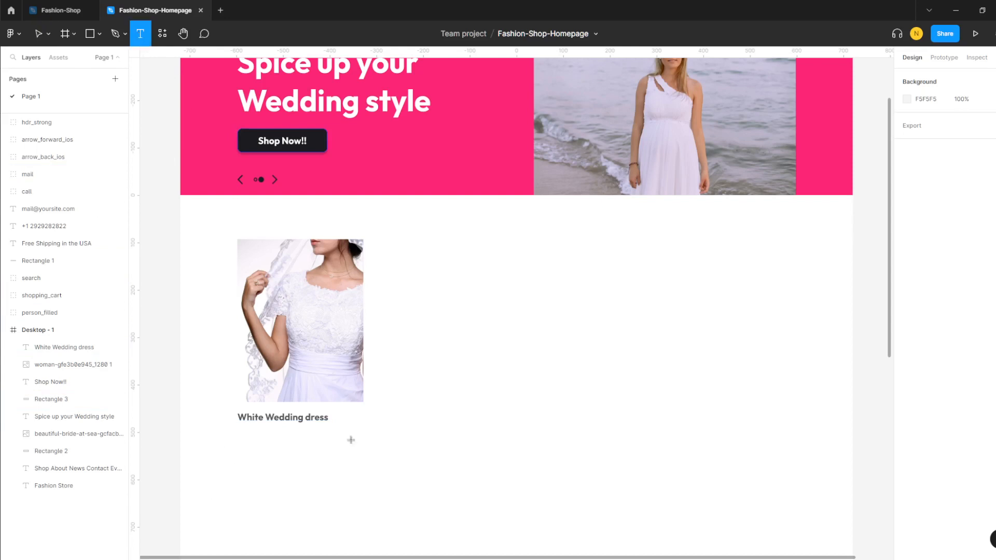
left_click(245, 430)
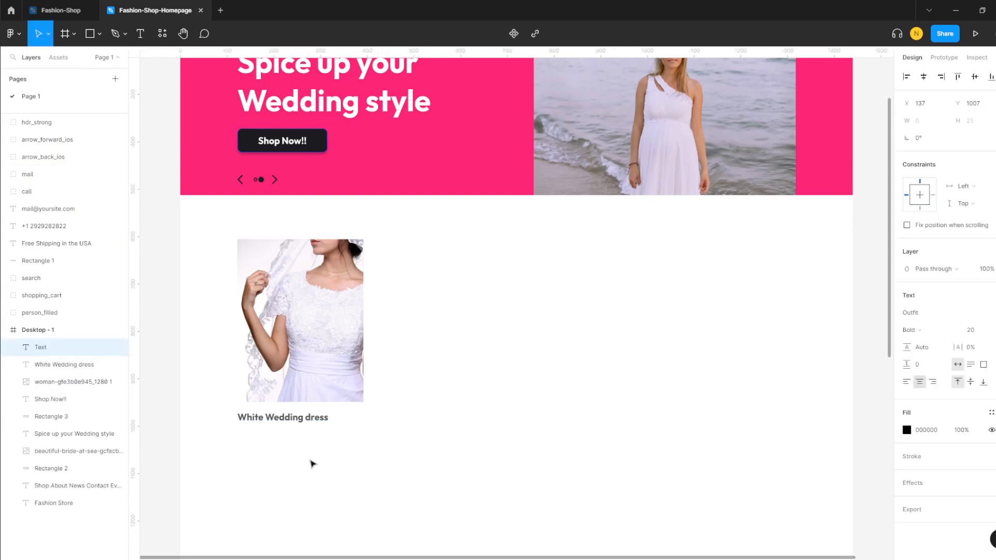
type("$75.00 USD")
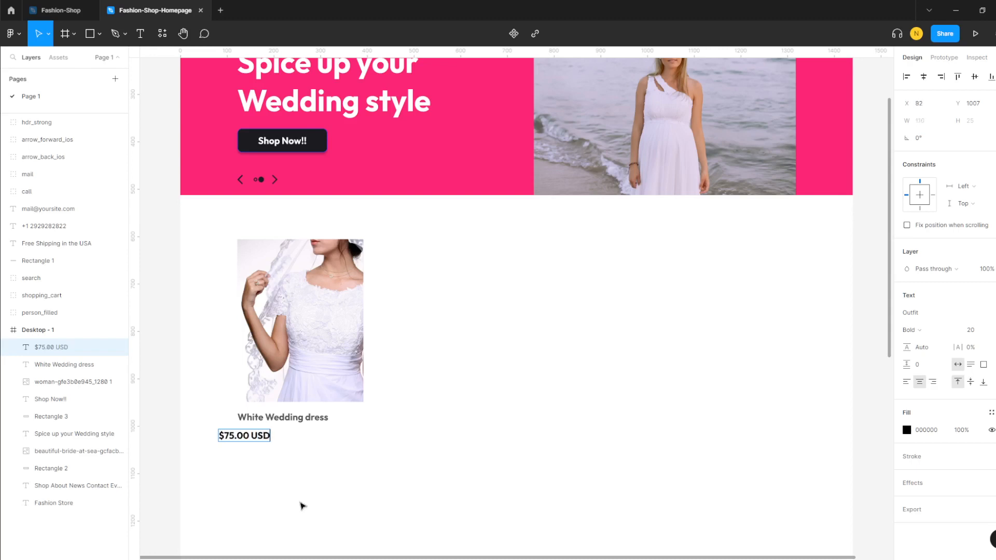
key("Escape")
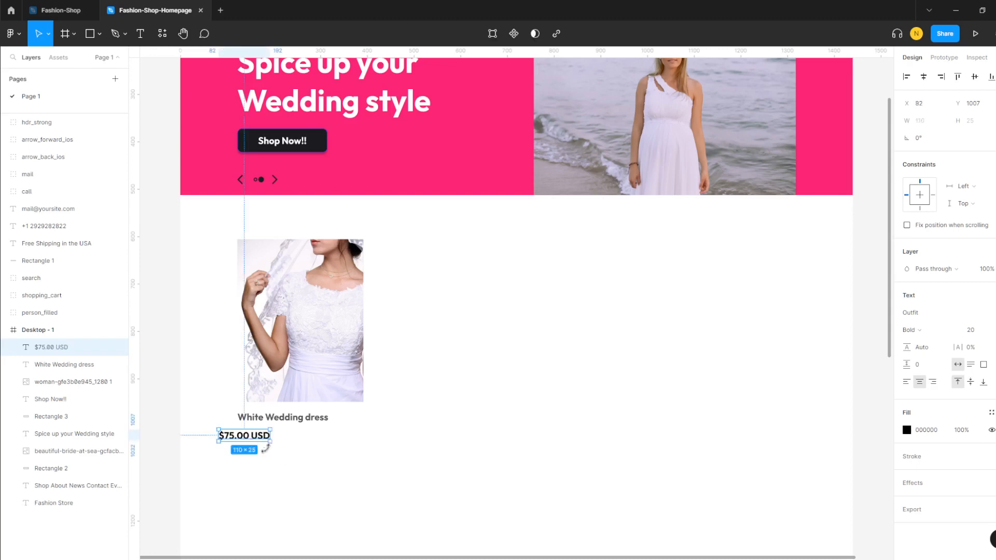
left_click_drag(246, 435, 269, 436)
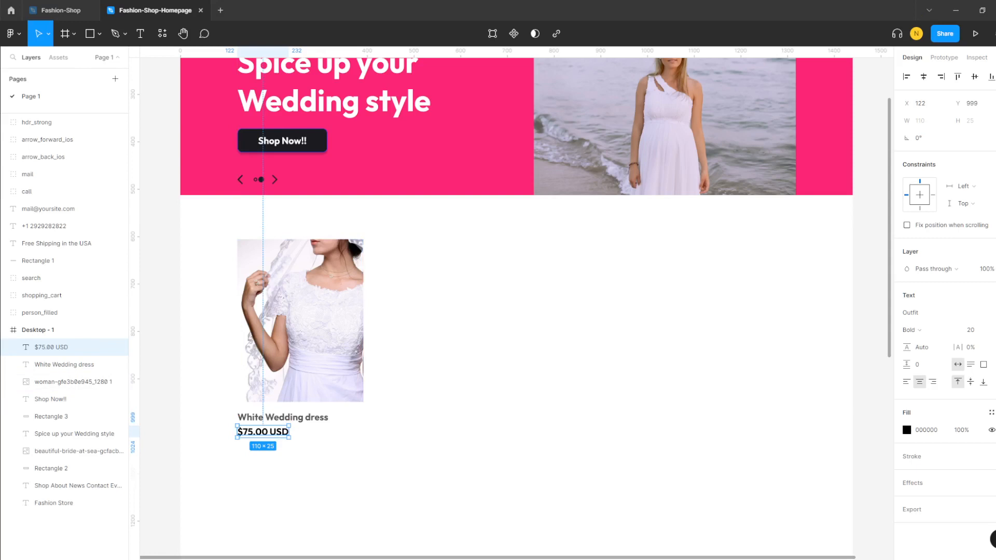
- Colour the $75.00 USD price text grey
left_click(907, 431)
left_click_drag(781, 390, 766, 369)
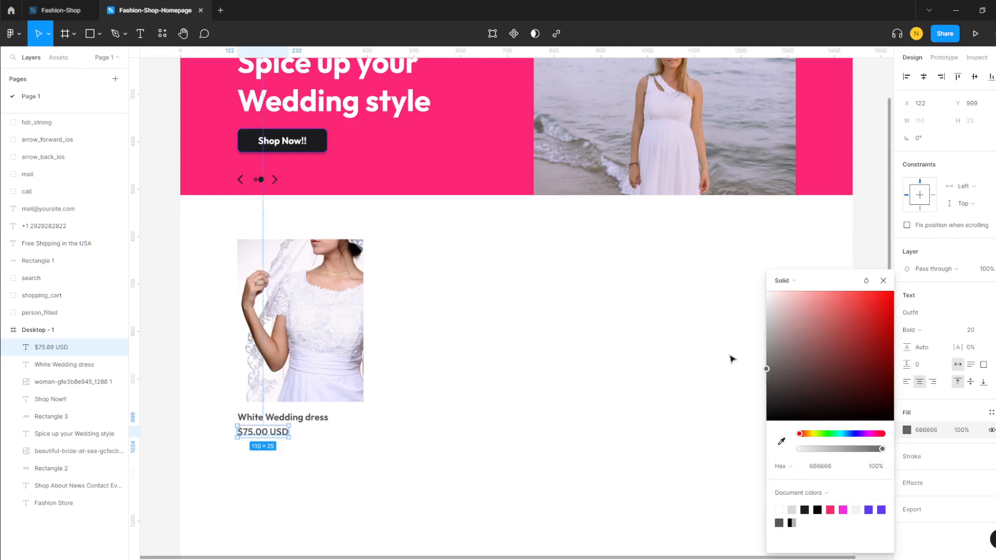
left_click_drag(768, 319, 760, 364)
left_click(479, 453)
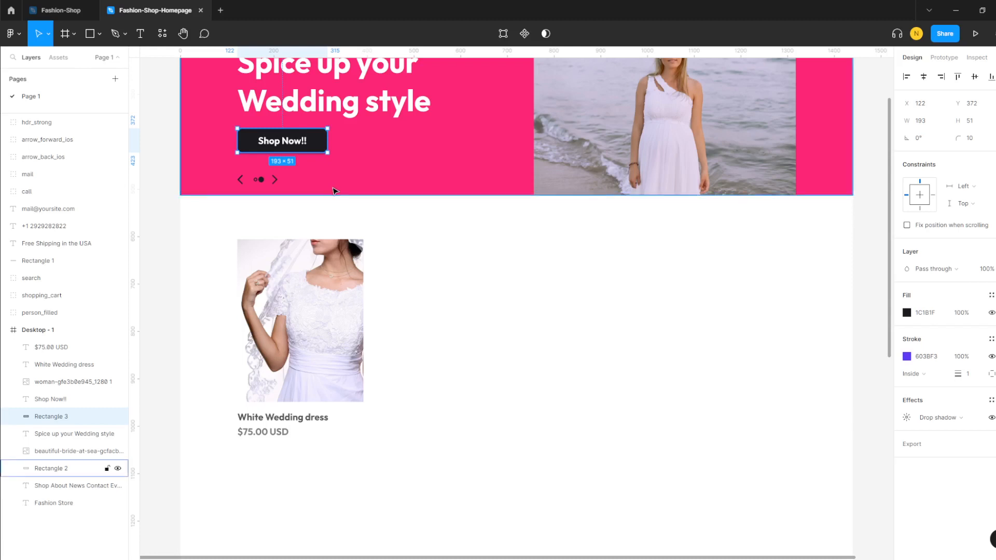
- Paste copies of the dark button rectangle and Shop Now!! label under the $75.00 USD price
key("ctrl+v")
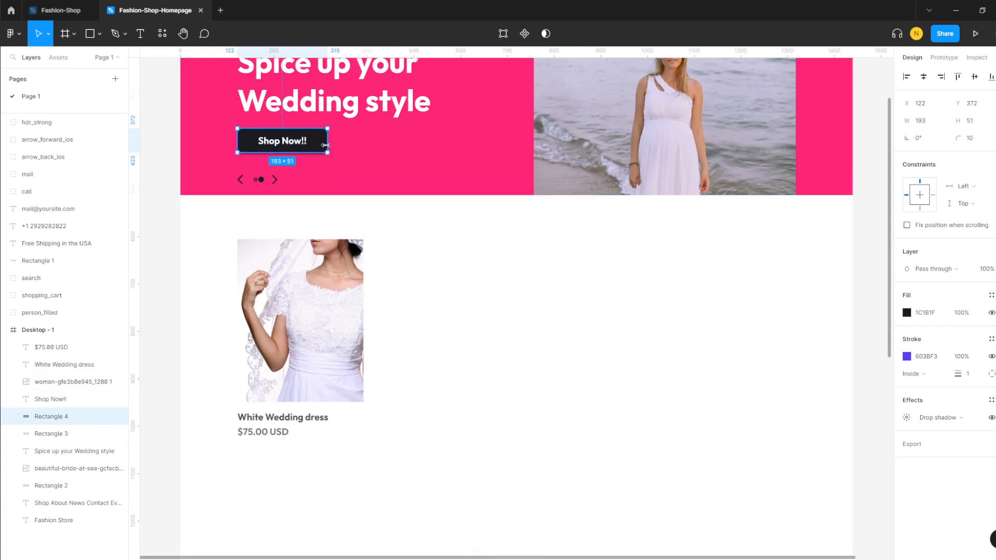
left_click_drag(318, 140, 317, 460)
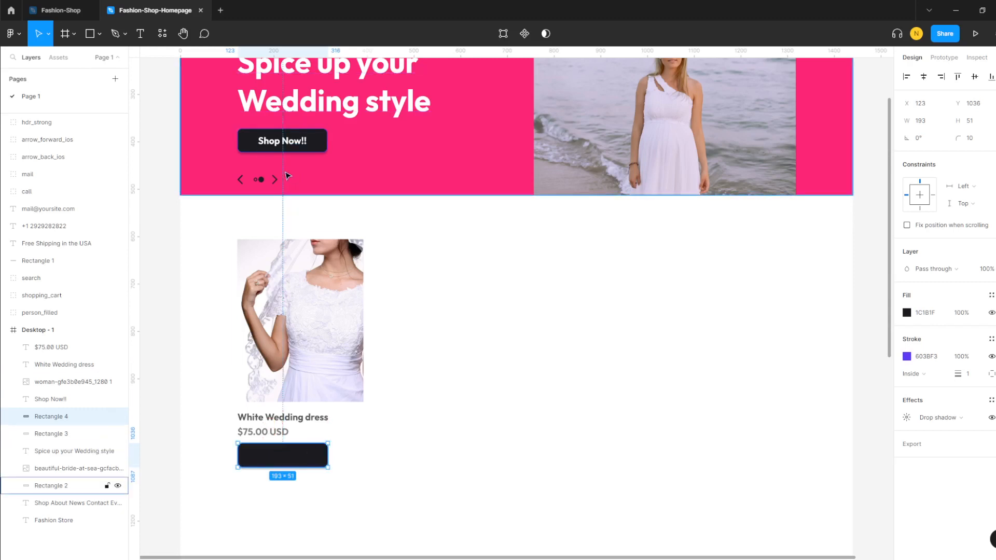
left_click(283, 141)
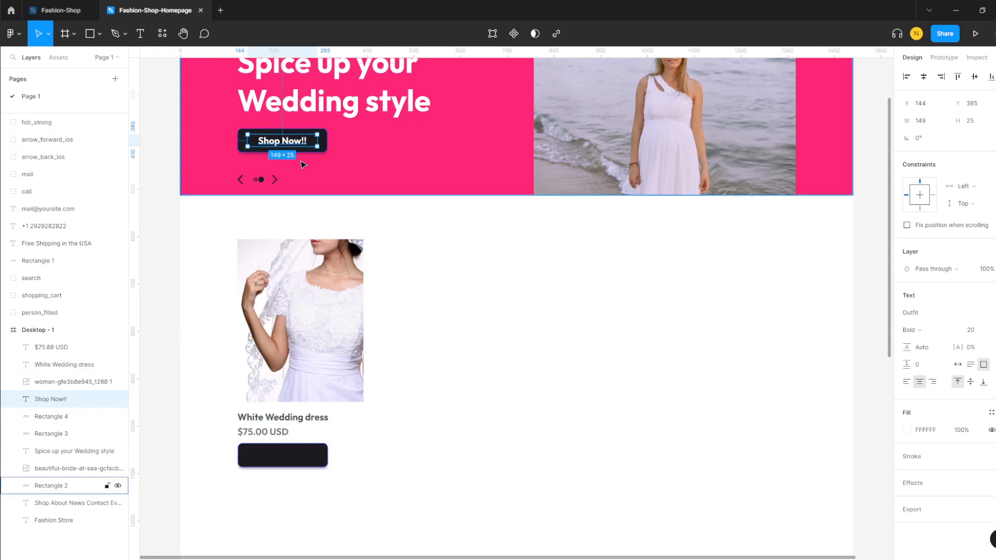
key("ctrl+v")
left_click_drag(287, 139, 291, 457)
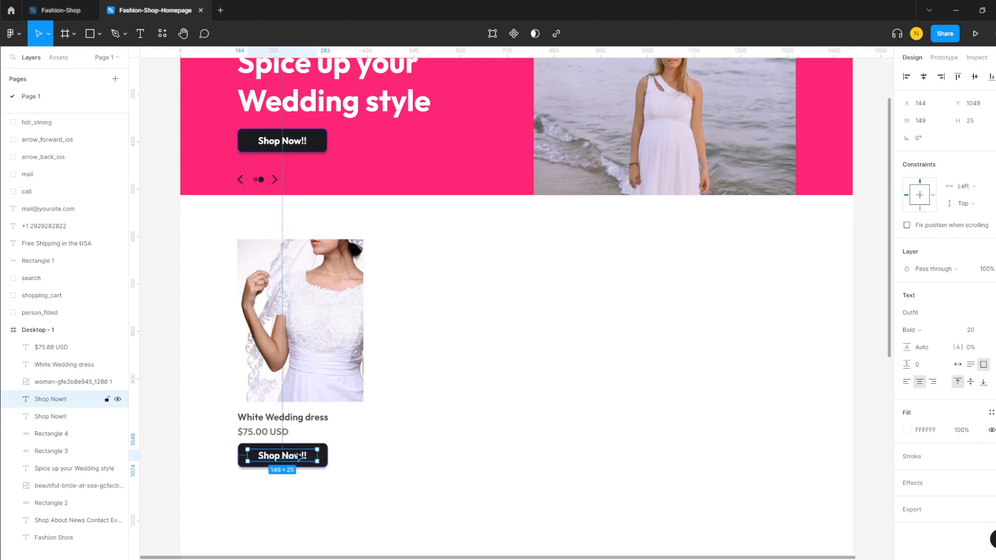
left_click(382, 447)
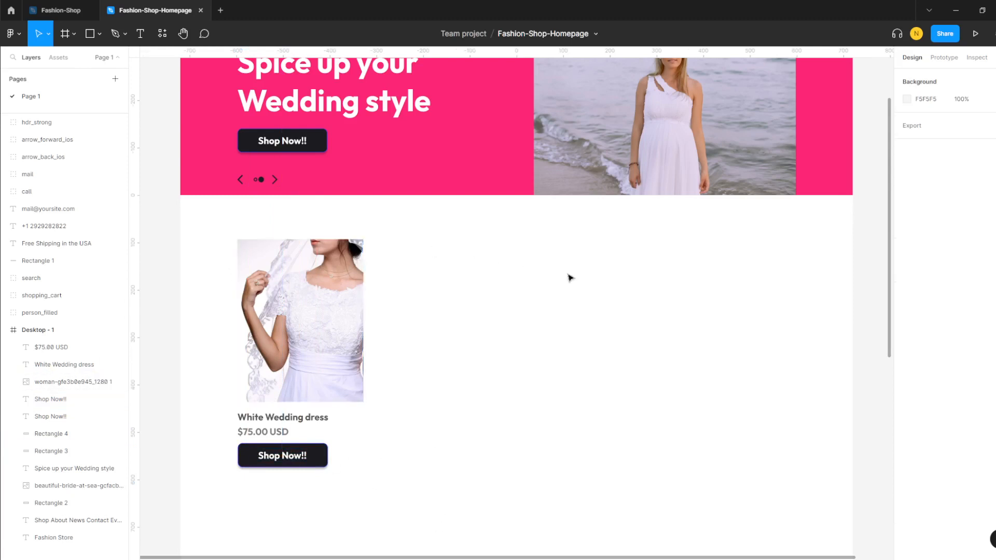
left_click_drag(228, 230, 385, 508)
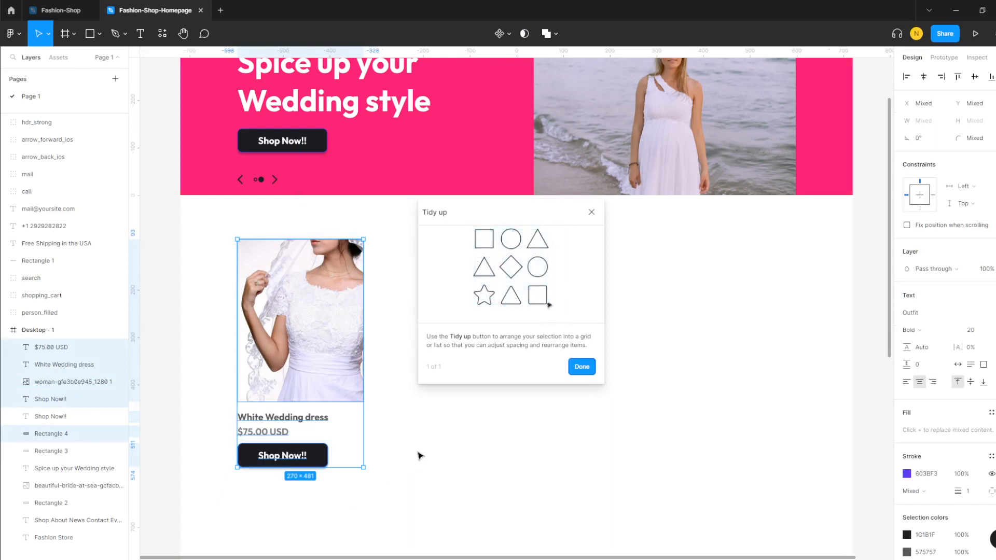
- Copy the whole product card and place a second copy beside the first
left_click(332, 371)
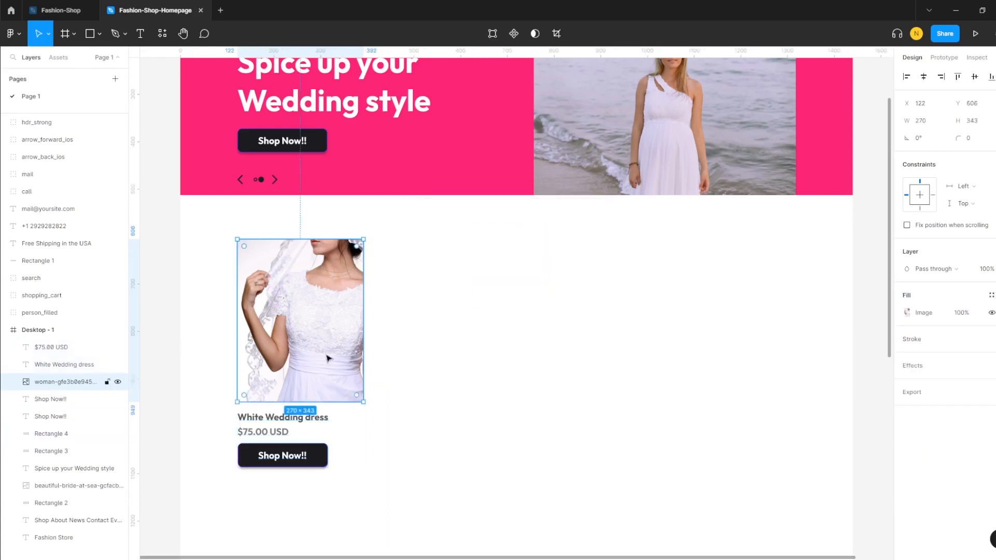
left_click(403, 374)
left_click_drag(231, 230, 415, 497)
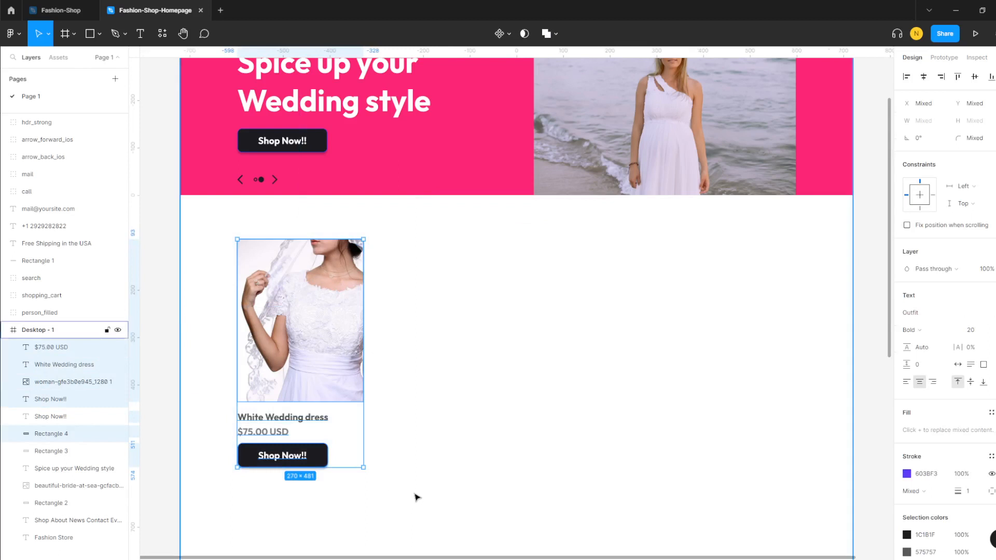
key("ctrl+c")
key("ctrl+v")
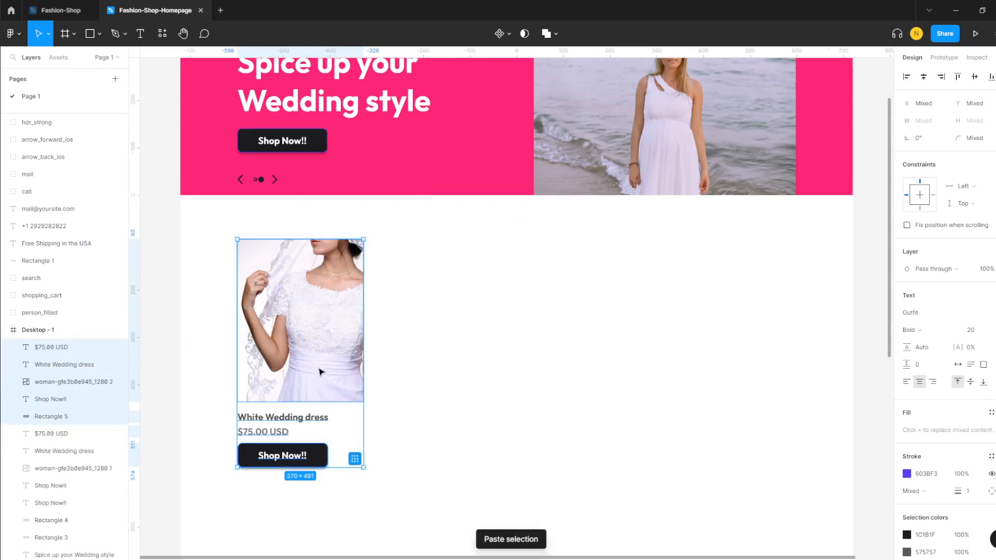
left_click_drag(318, 363, 463, 363)
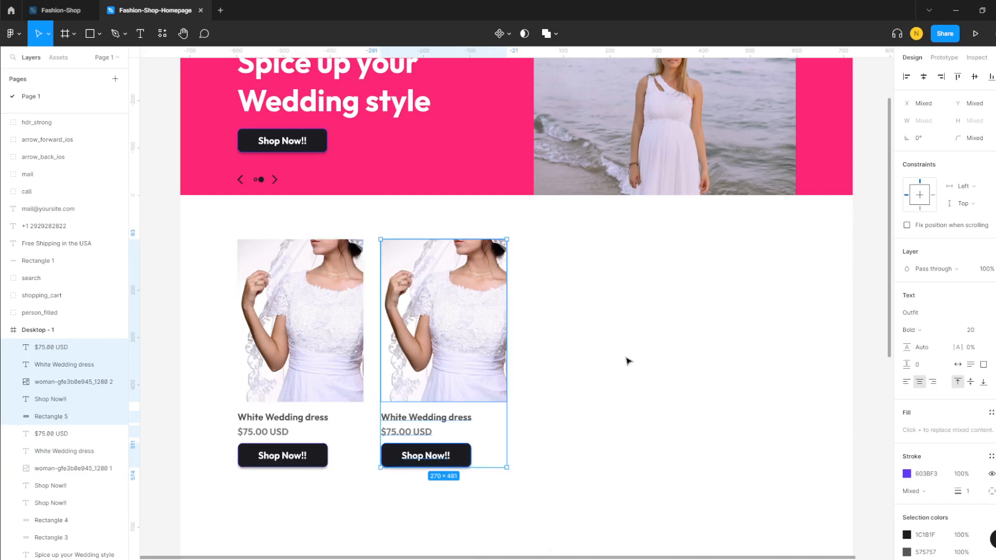
- Paste two more product cards into the third and fourth slots of the row
key("ctrl+v")
left_click_drag(322, 362, 610, 363)
key("ctrl+v")
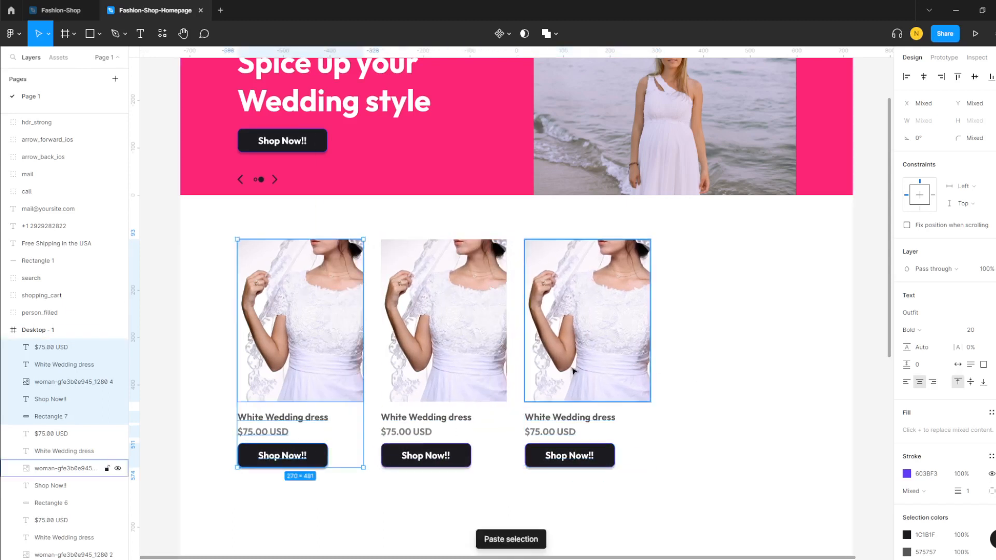
left_click_drag(298, 350, 729, 349)
left_click(814, 363)
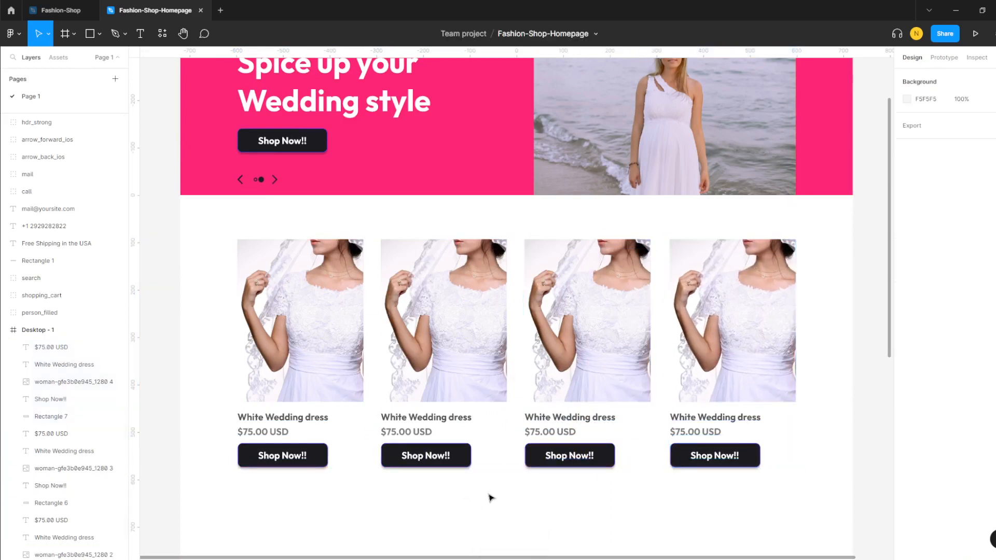
scroll(488, 495, "down", 2)
scroll(487, 492, "down", 2)
scroll(486, 492, "up", 10)
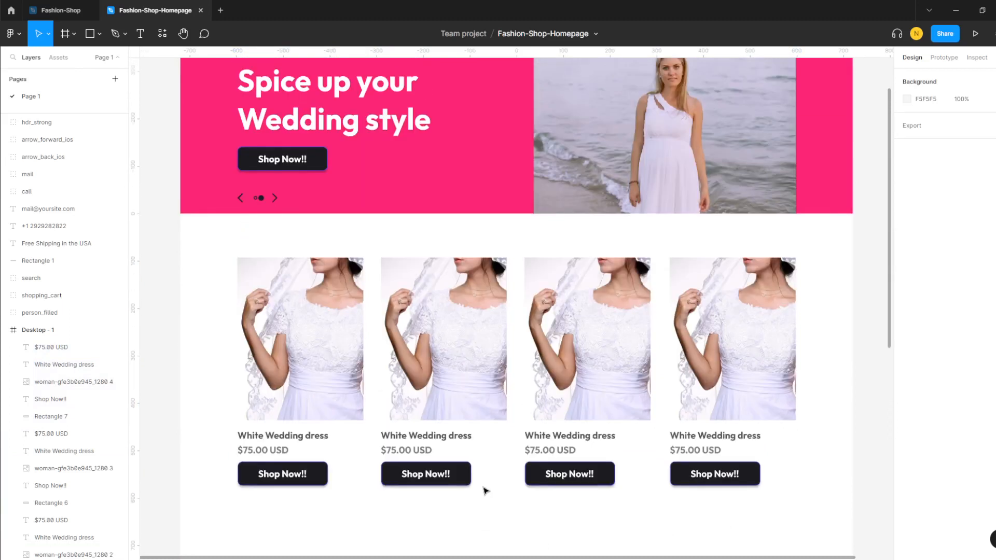
scroll(484, 441, "down", 4)
scroll(417, 453, "down", 2)
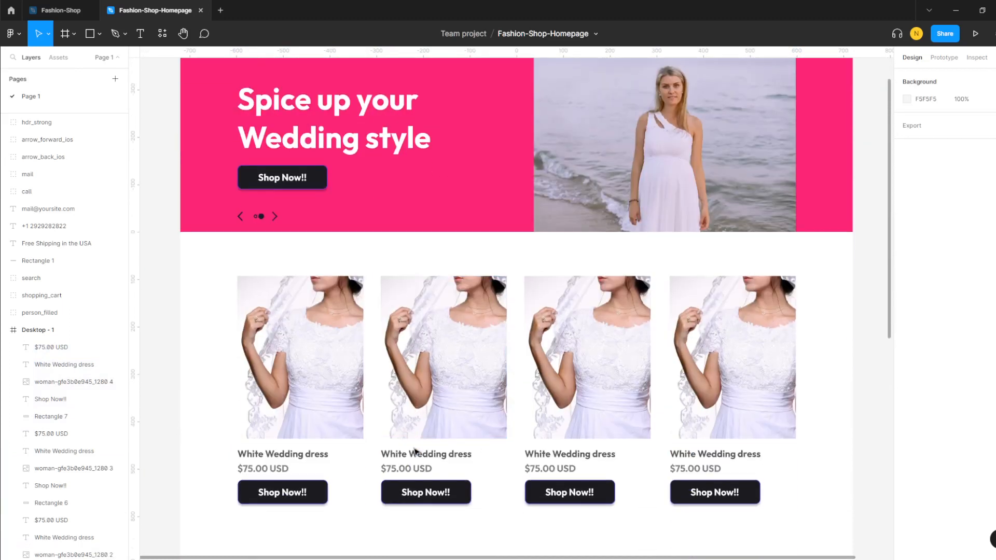
- Replace the second product card's photo with the bride-and-white-horse image
left_click(467, 365)
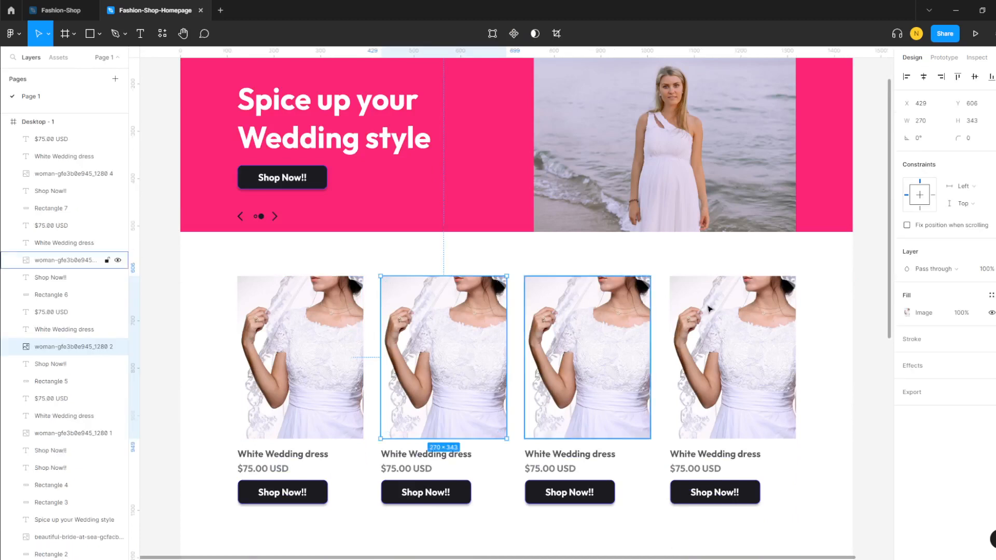
left_click(921, 314)
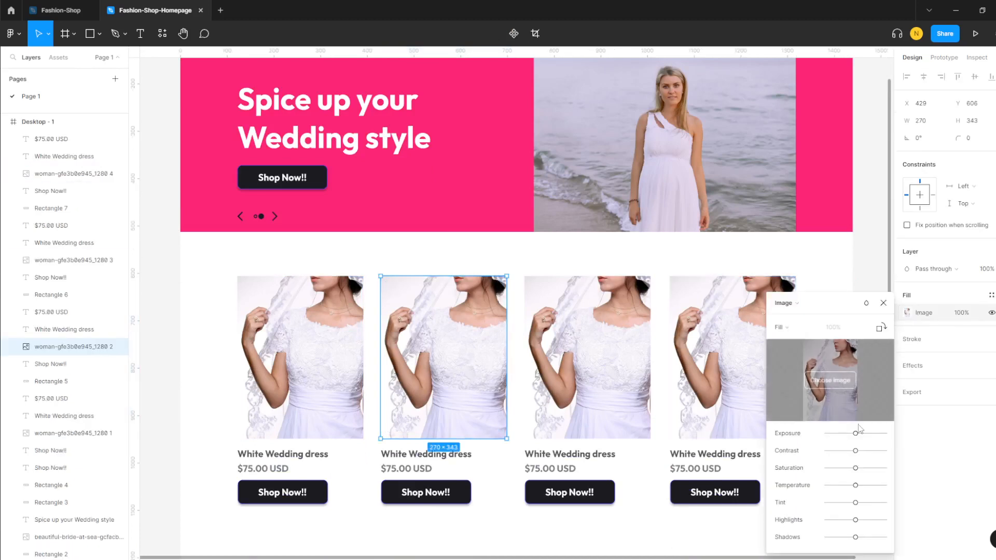
left_click(834, 382)
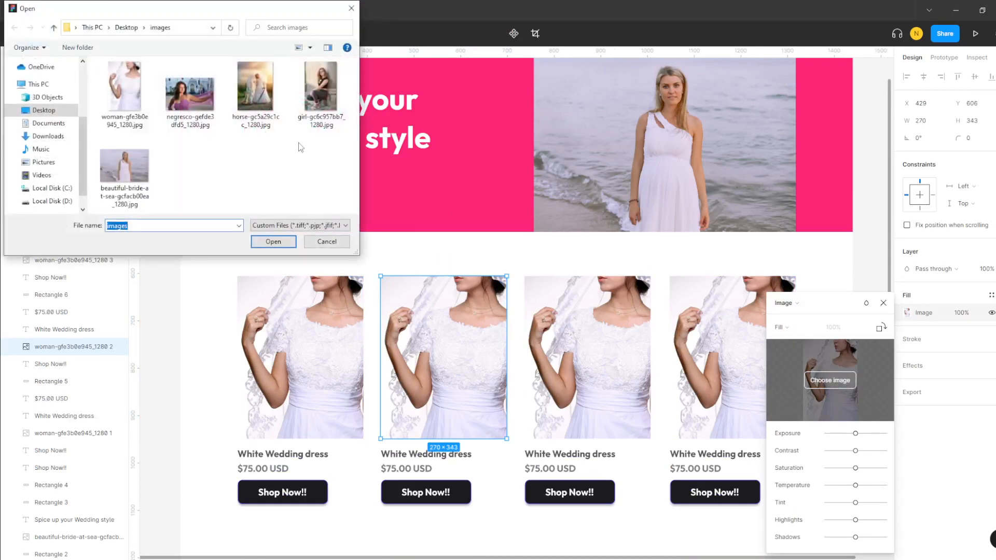
left_click(320, 93)
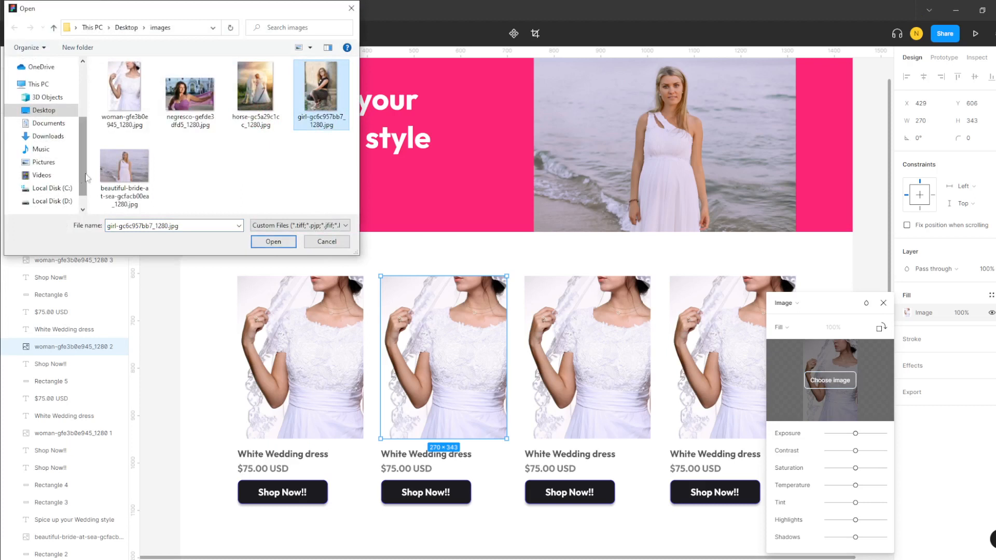
left_click(244, 107)
left_click(283, 242)
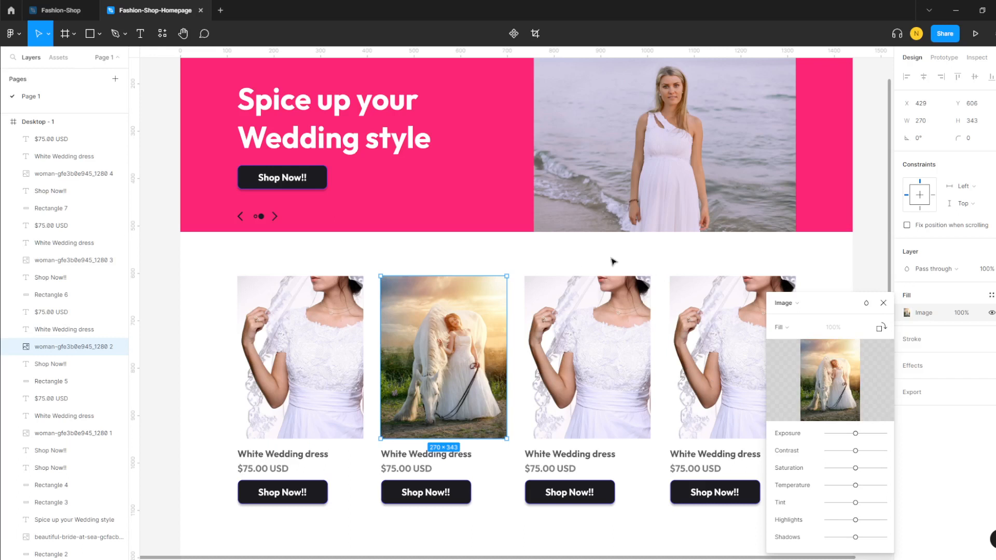
left_click(884, 303)
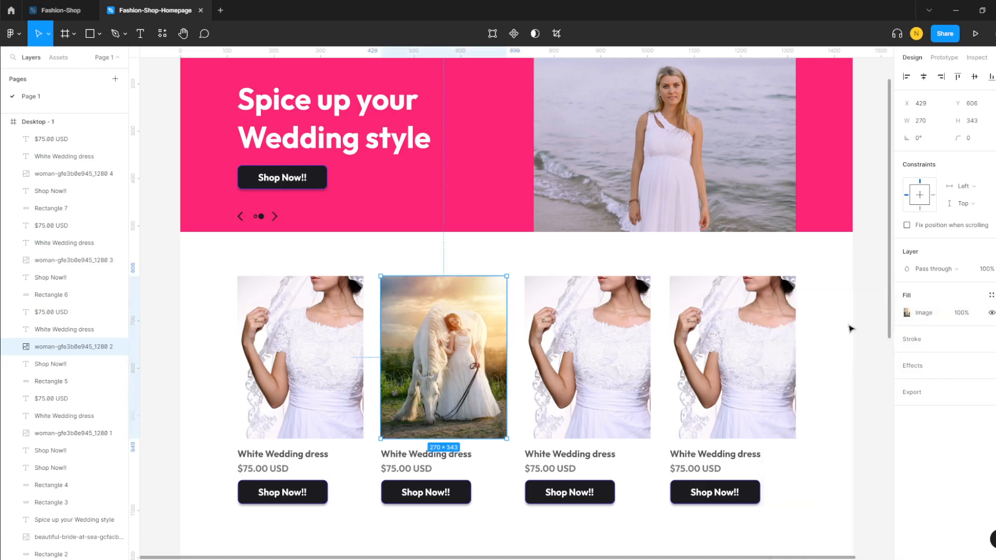
- Replace the third product card's photo with girl-gc6c957bb7_1280.jpg
left_click(581, 331)
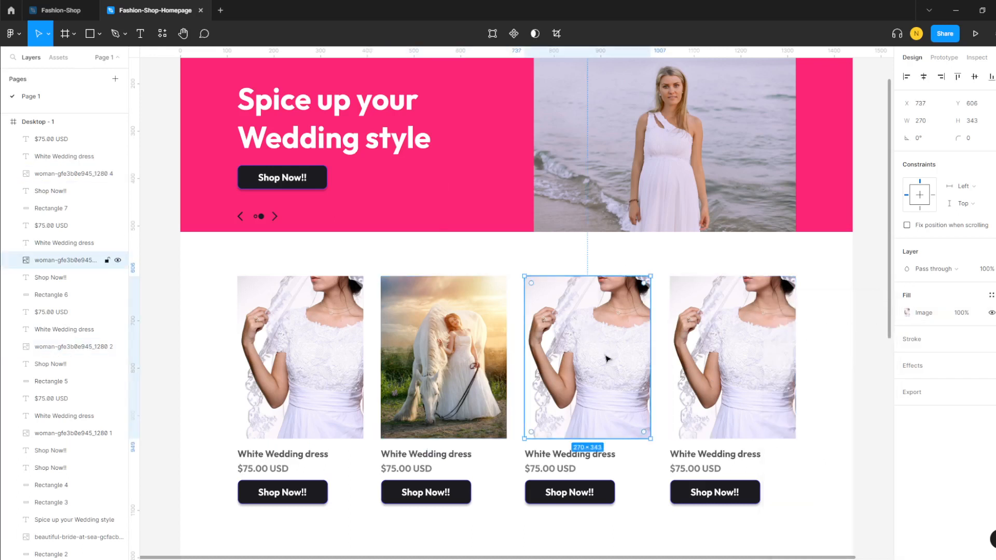
left_click(908, 313)
left_click(830, 380)
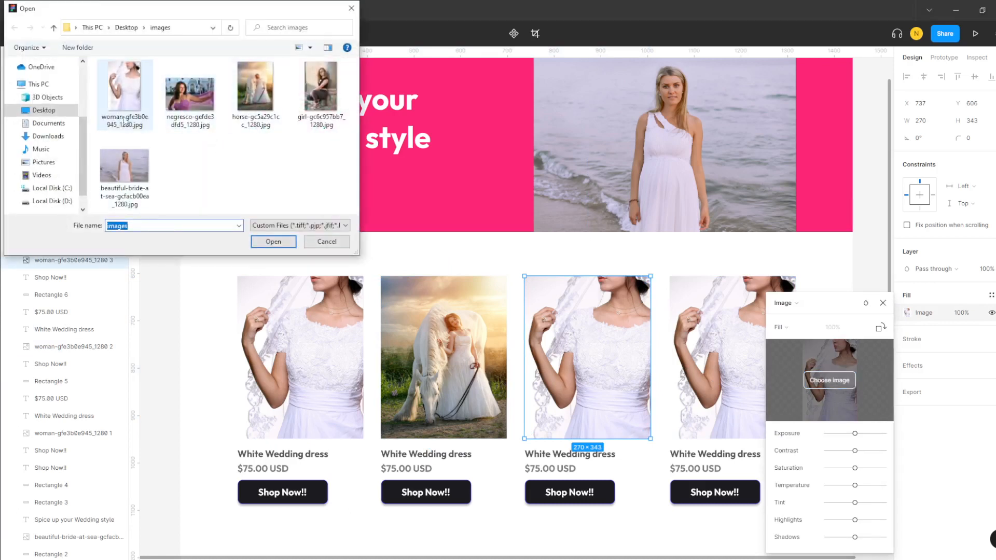
left_click(314, 87)
left_click(274, 241)
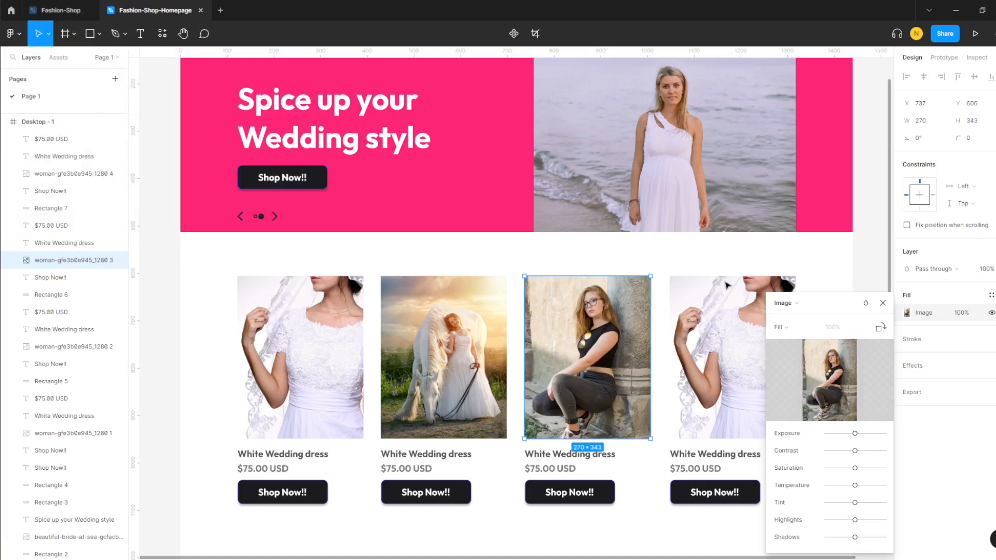
left_click(883, 304)
left_click(680, 251)
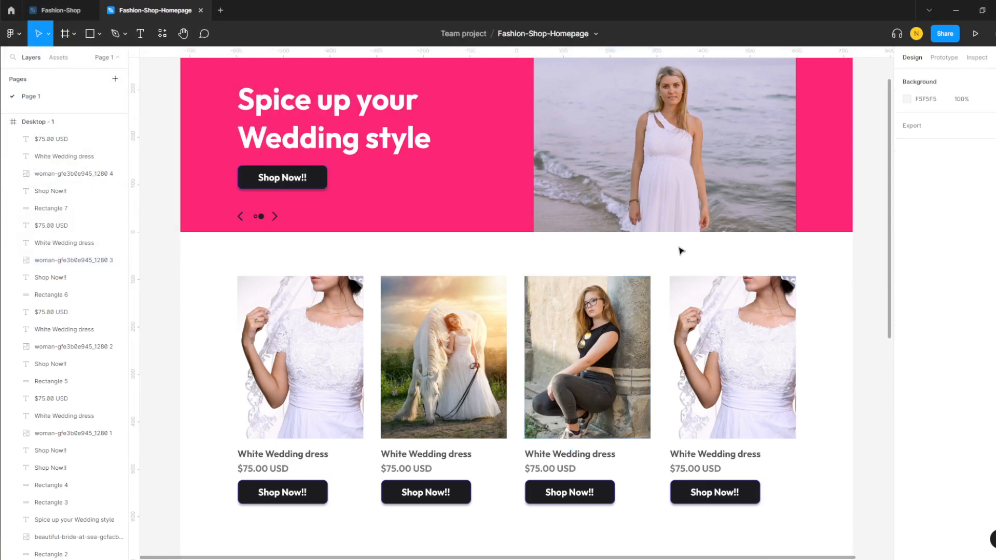
scroll(685, 407, "down", 3)
scroll(684, 402, "up", 5)
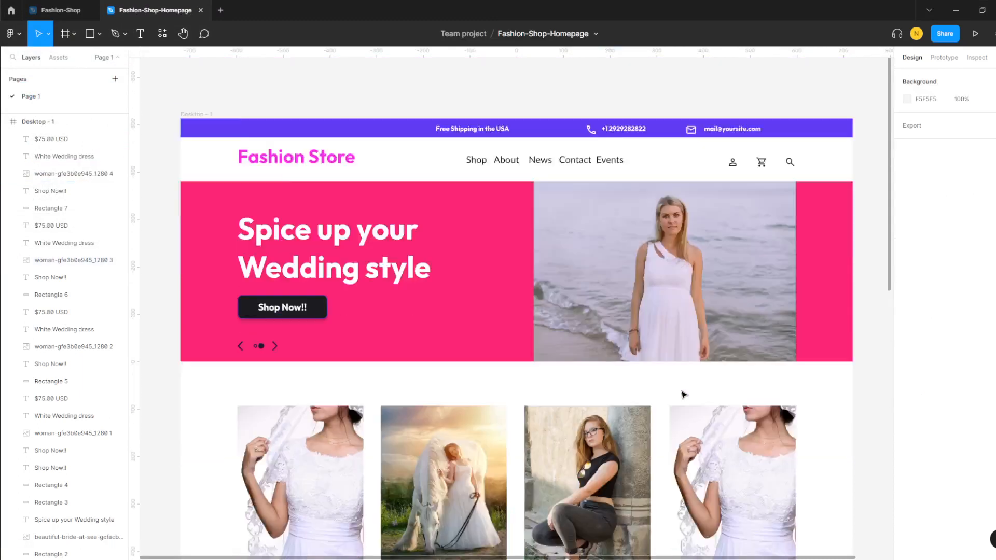
scroll(682, 395, "down", 1)
key("space")
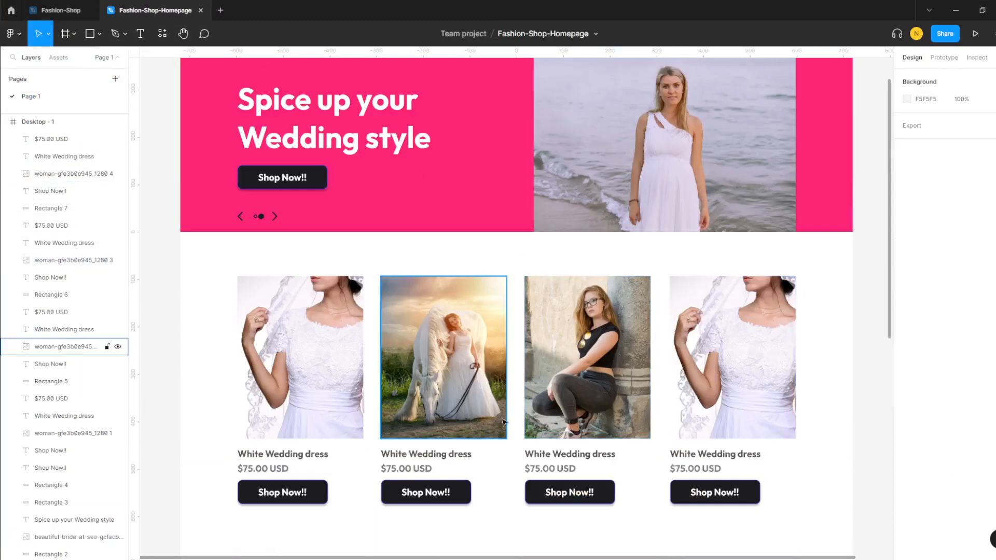
- Place negresco-gefde3dfd5_1280.jpg below the cards as a banner stretched to X 0 and 1440 px wide
scroll(509, 391, "down", 4)
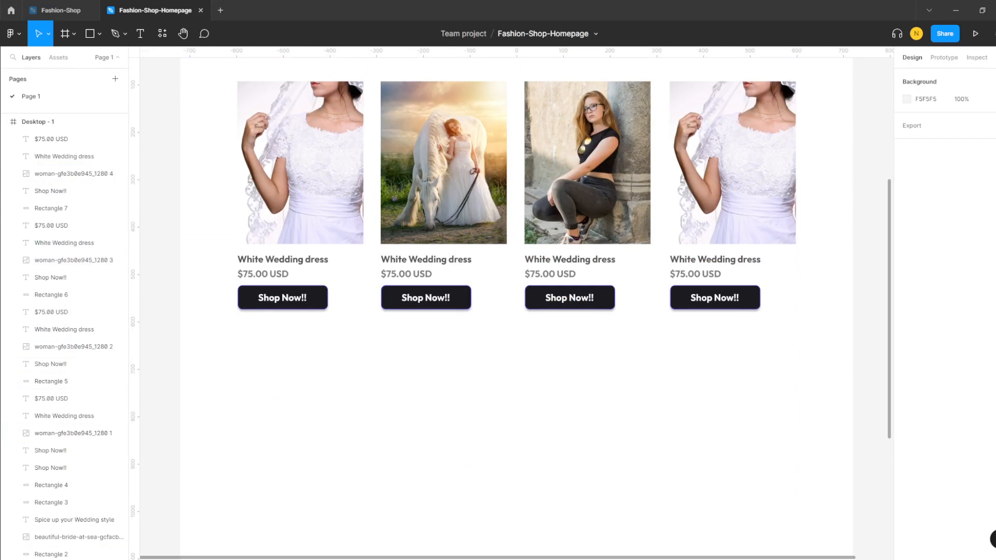
scroll(516, 301, "down", 4)
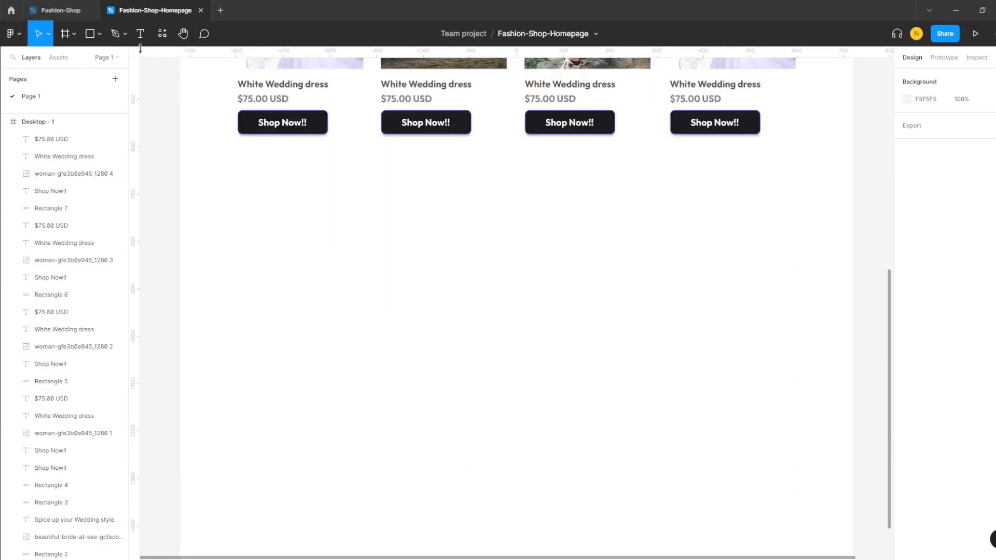
left_click(98, 36)
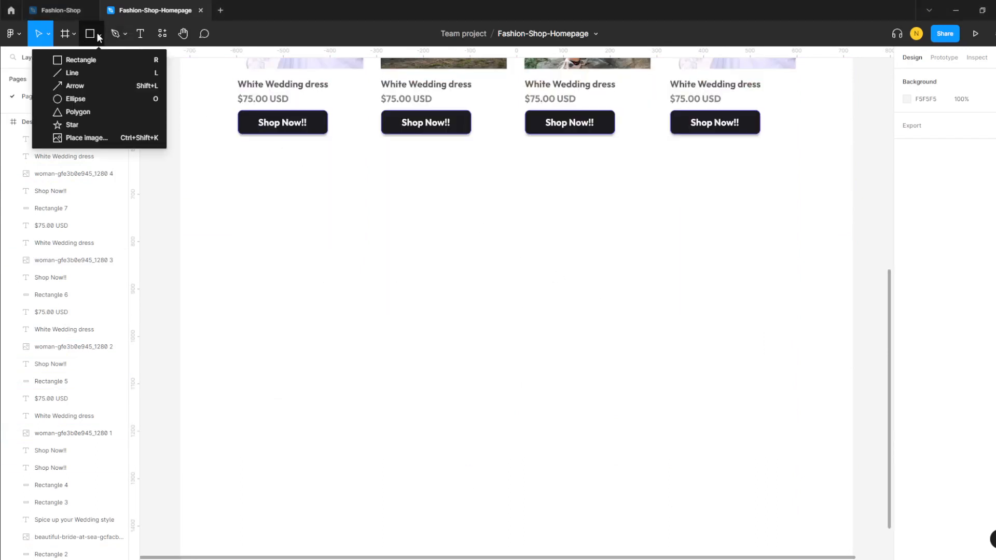
left_click(86, 137)
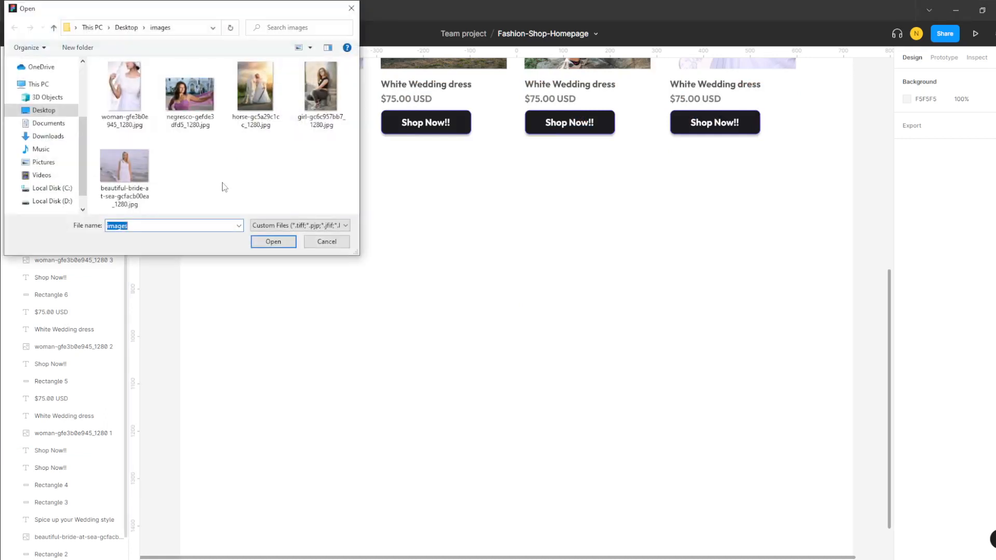
left_click(201, 110)
left_click(273, 242)
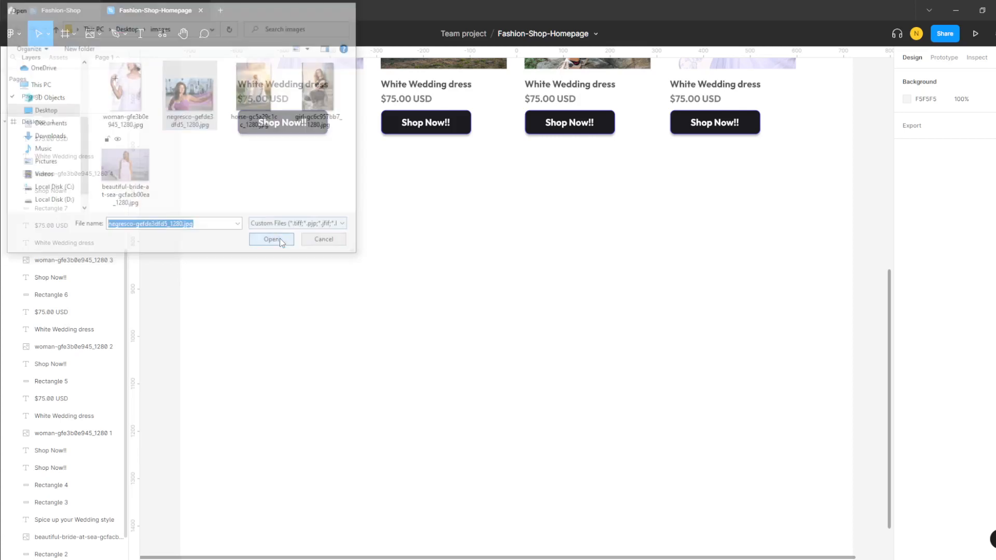
left_click_drag(180, 157, 852, 380)
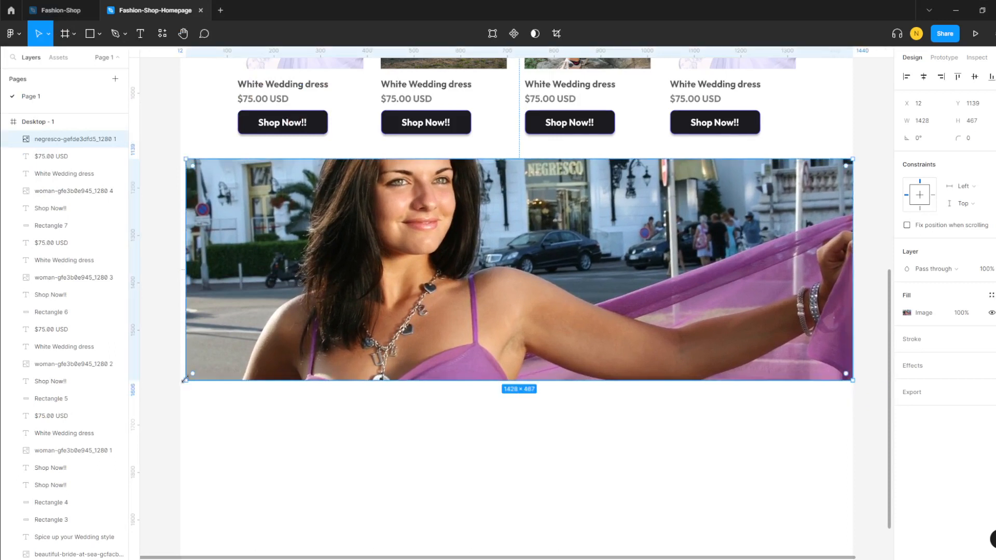
left_click_drag(186, 380, 180, 380)
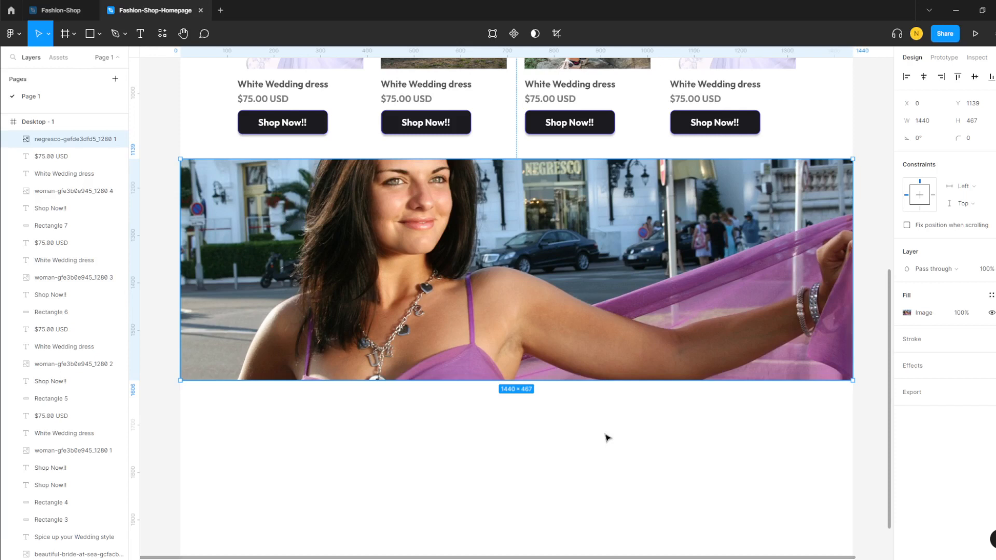
left_click(681, 434)
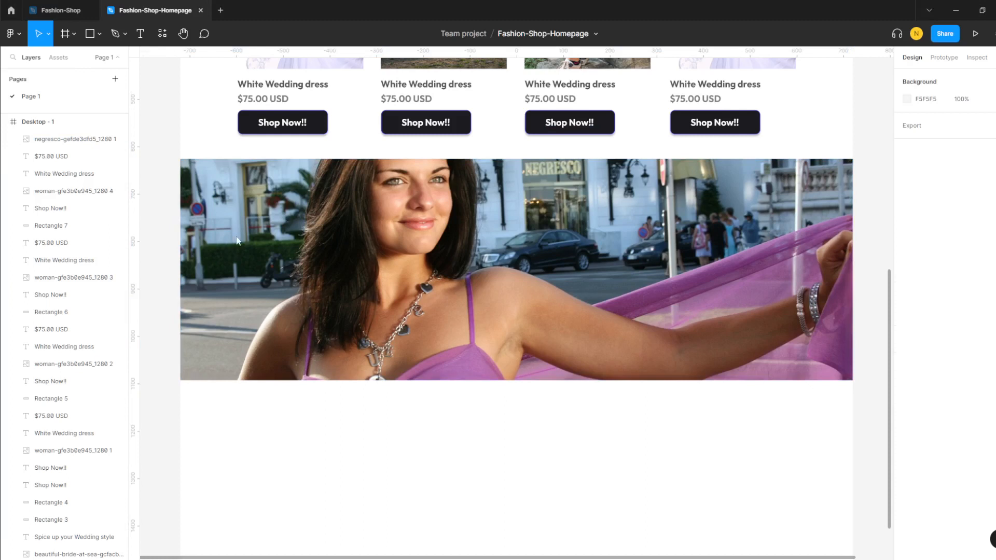
left_click(620, 259)
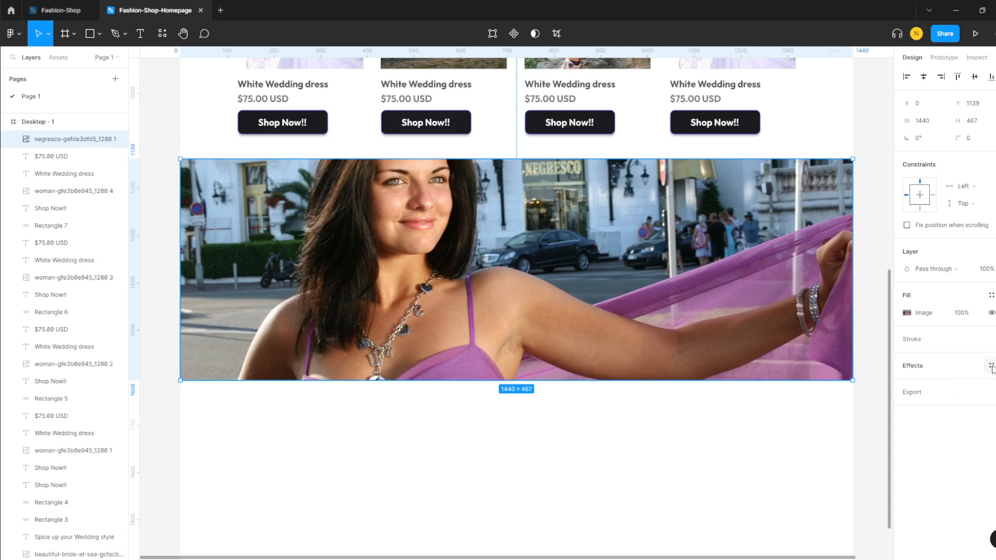
left_click(991, 366)
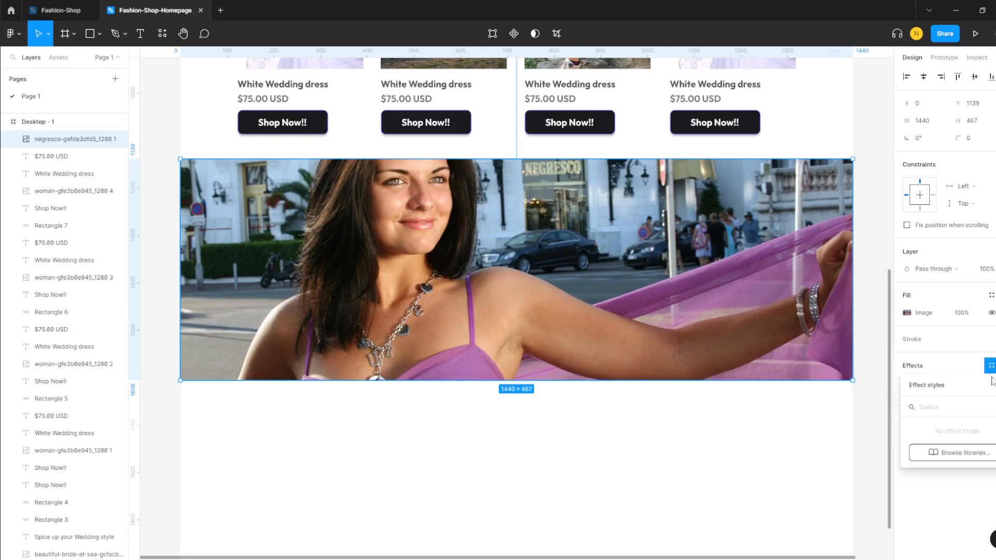
left_click(960, 453)
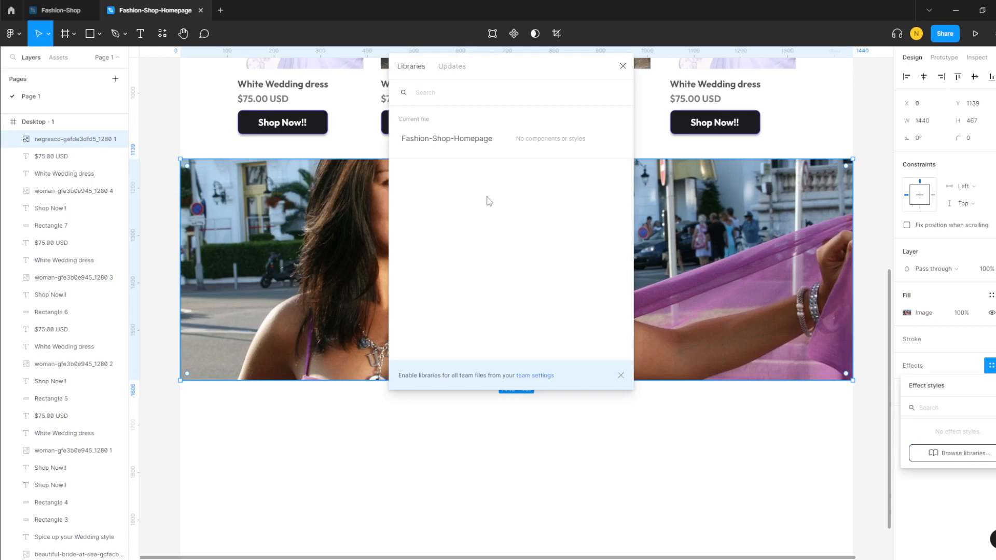
type("she")
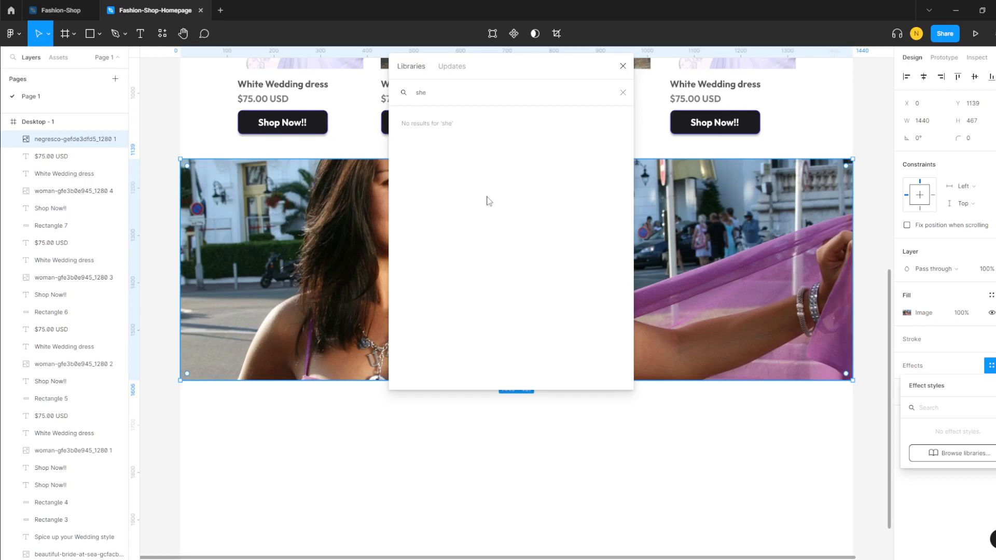
type("h")
key("BackSpace")
key("BackSpace")
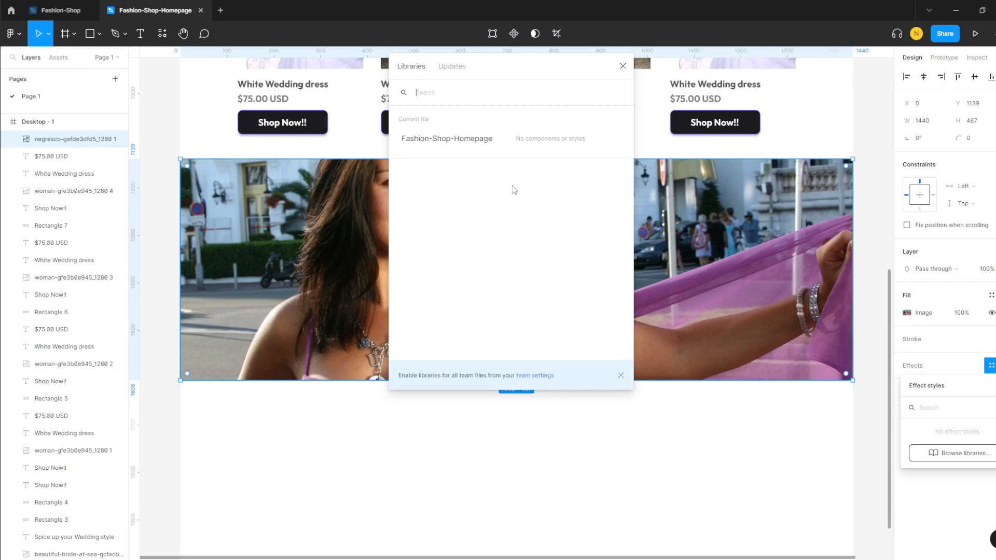
left_click(622, 66)
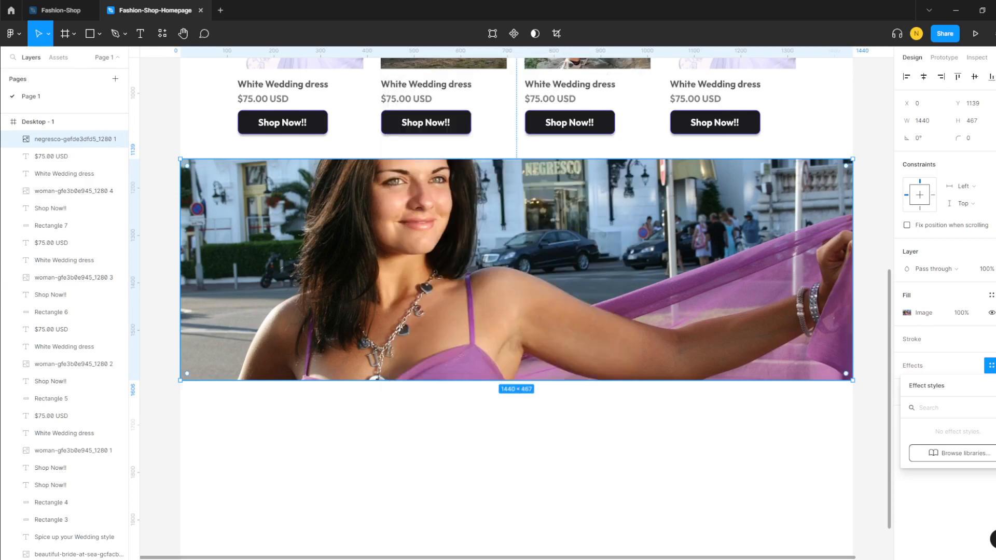
left_click(500, 424)
scroll(500, 424, "up", 3)
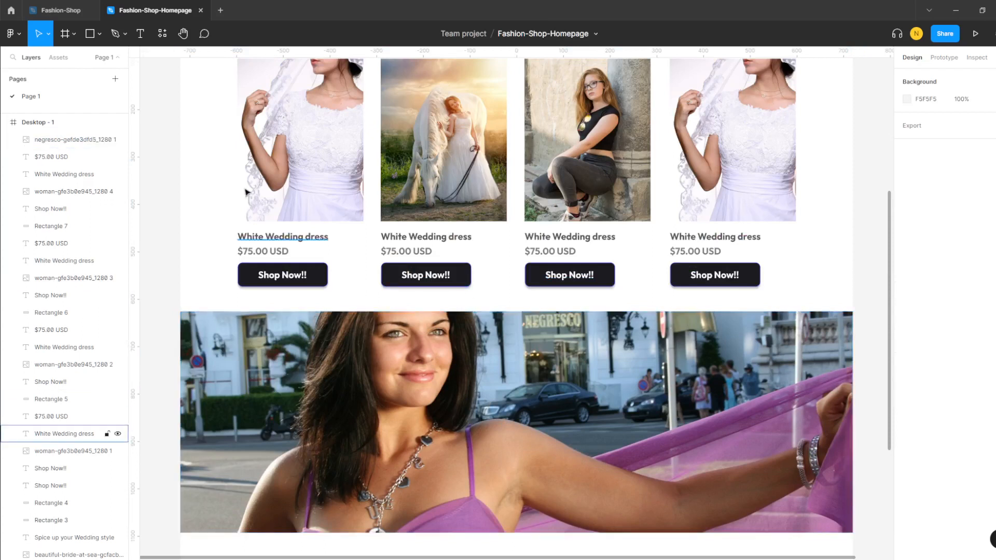
- Draw a 1440×468 rectangle covering the banner photo
left_click(90, 34)
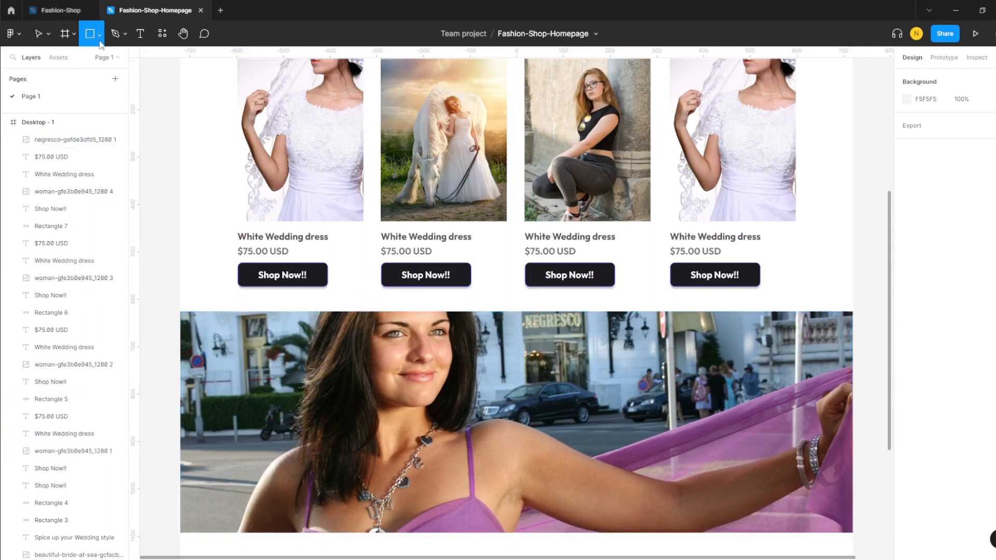
left_click(97, 35)
left_click(86, 55)
left_click_drag(179, 311, 853, 532)
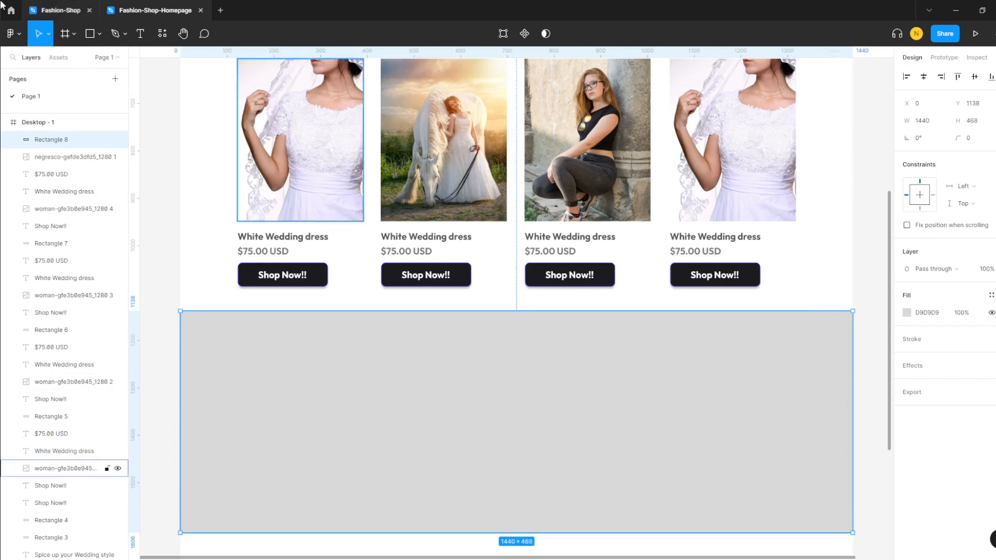
- Fill the rectangle with document colour 603BF3 at 50% opacity
left_click(923, 314)
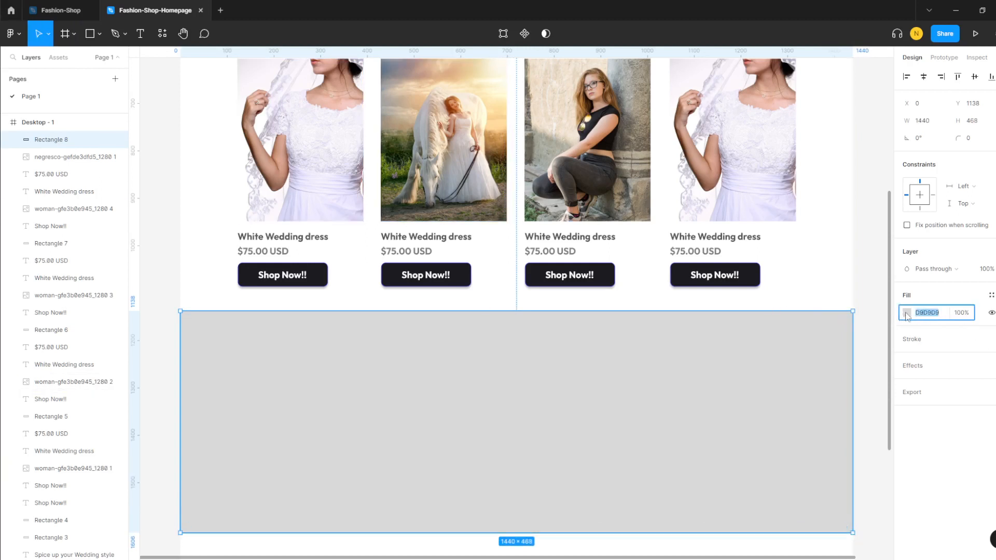
left_click(907, 313)
left_click(792, 520)
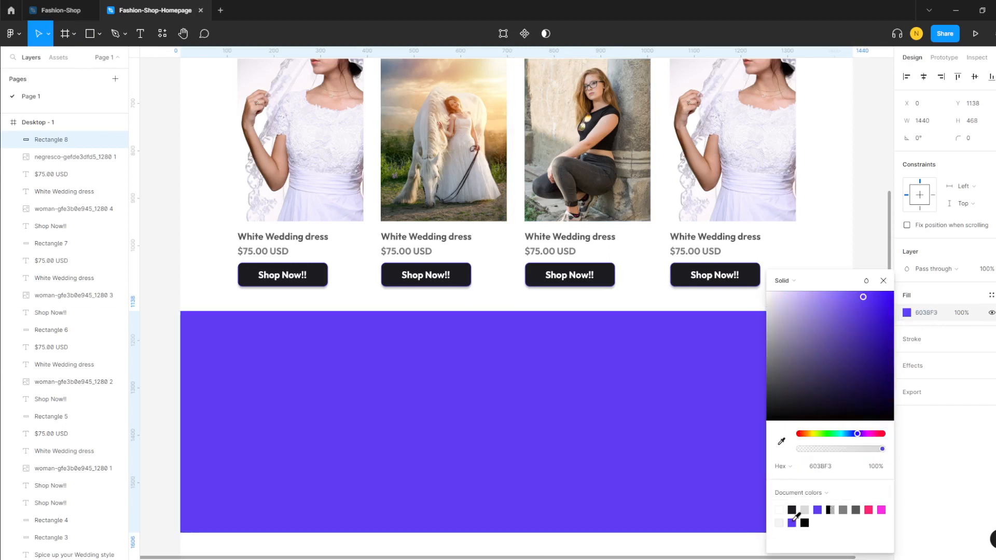
left_click(964, 316)
left_click(960, 313)
left_click_drag(961, 314, 945, 317)
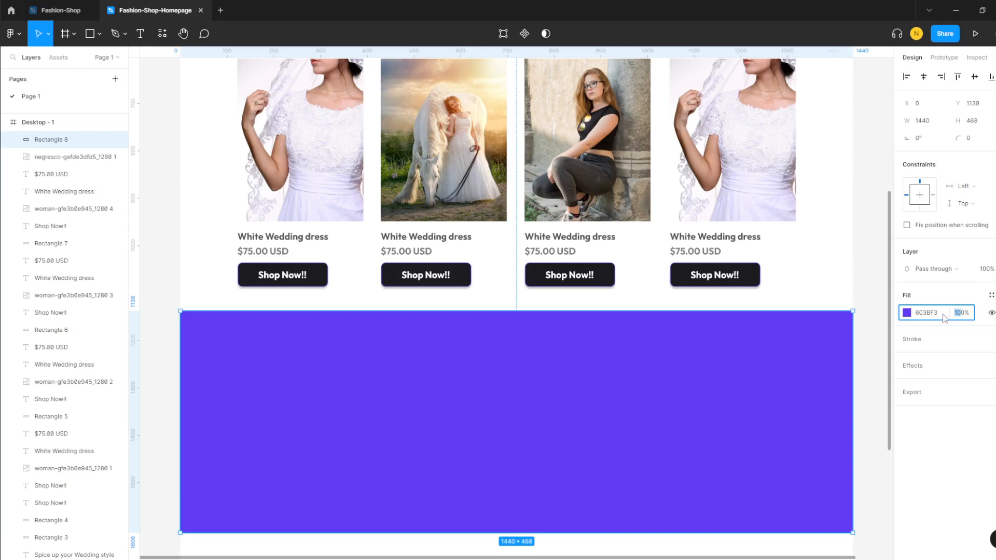
type("5")
key("Return")
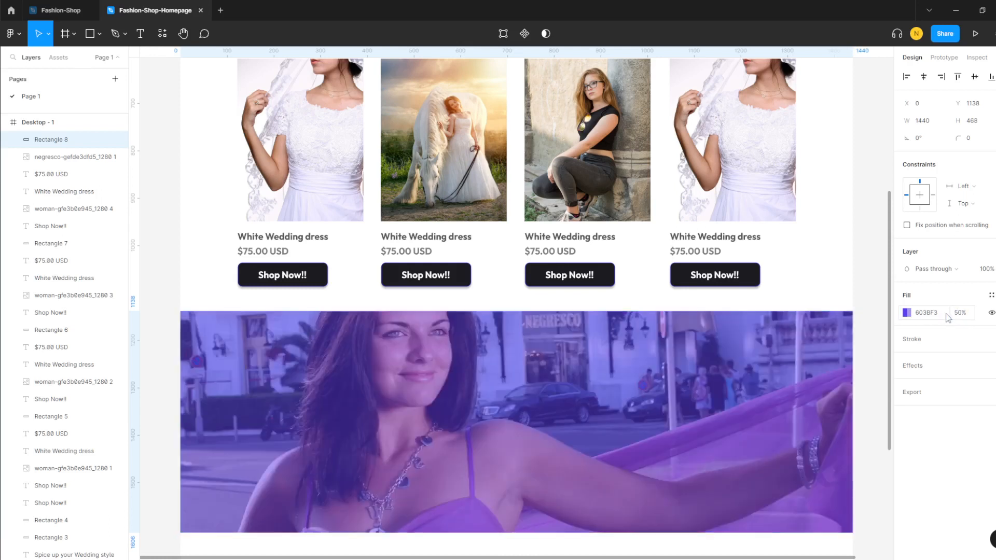
left_click(825, 267)
scroll(368, 321, "up", 8)
scroll(367, 320, "down", 5)
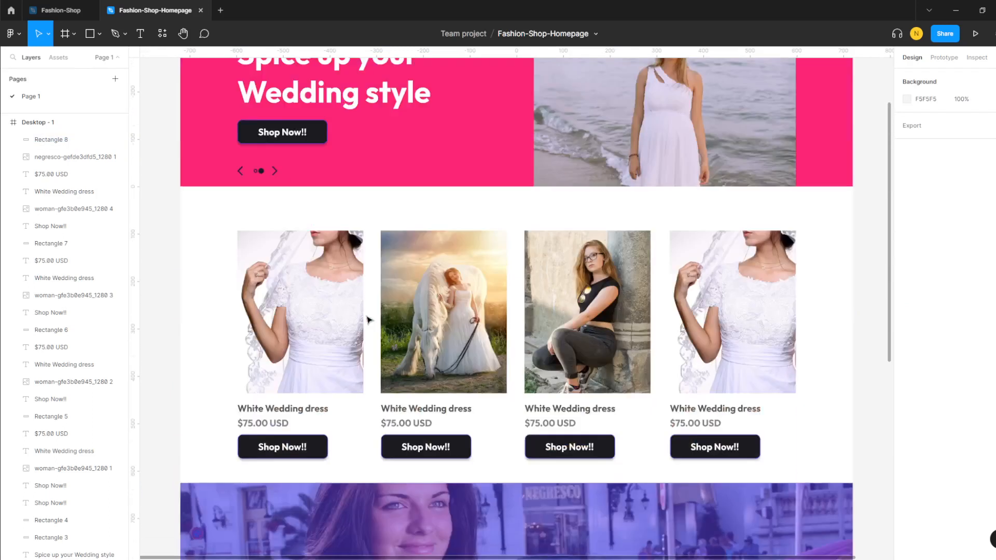
scroll(367, 320, "down", 4)
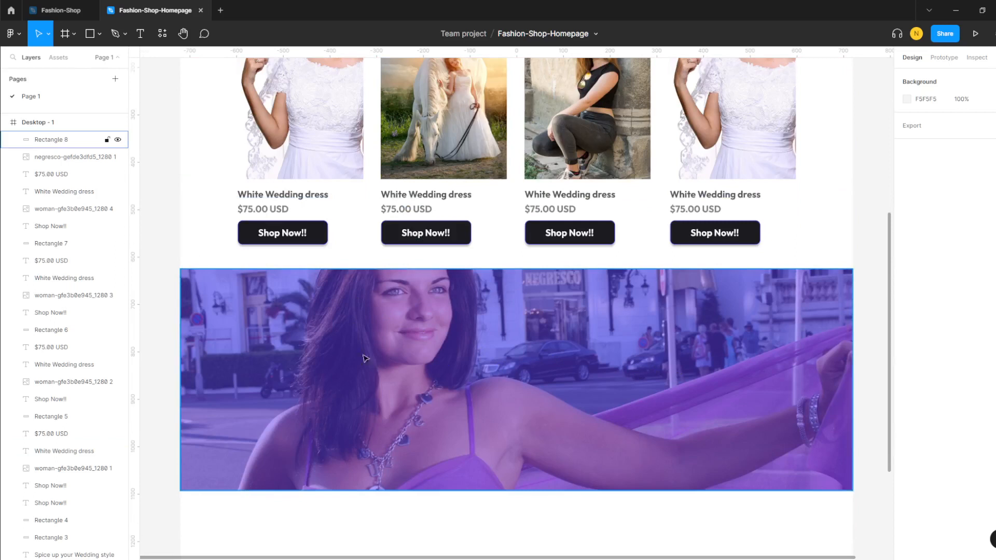
- Create a text box over the purple banner with font size 64
left_click(148, 33)
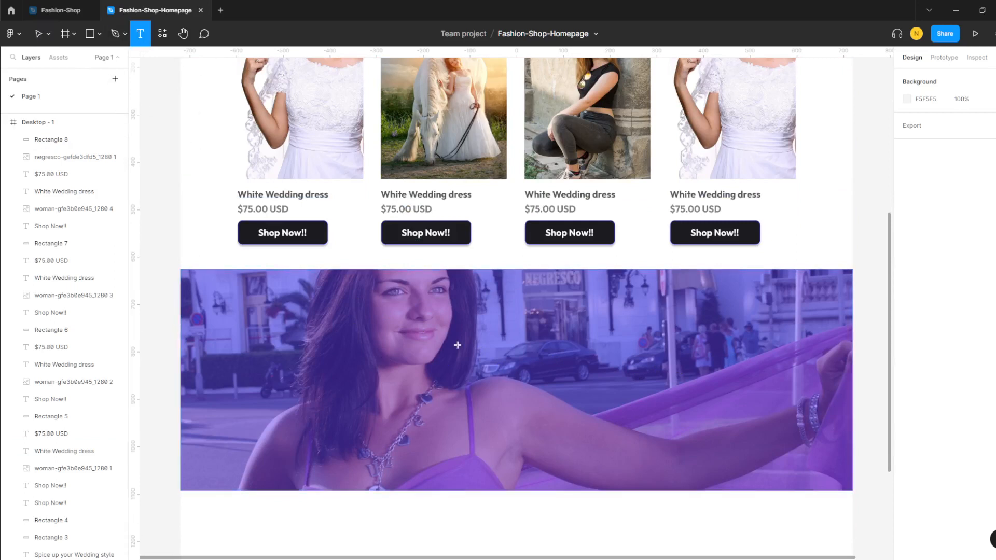
left_click_drag(347, 293, 691, 437)
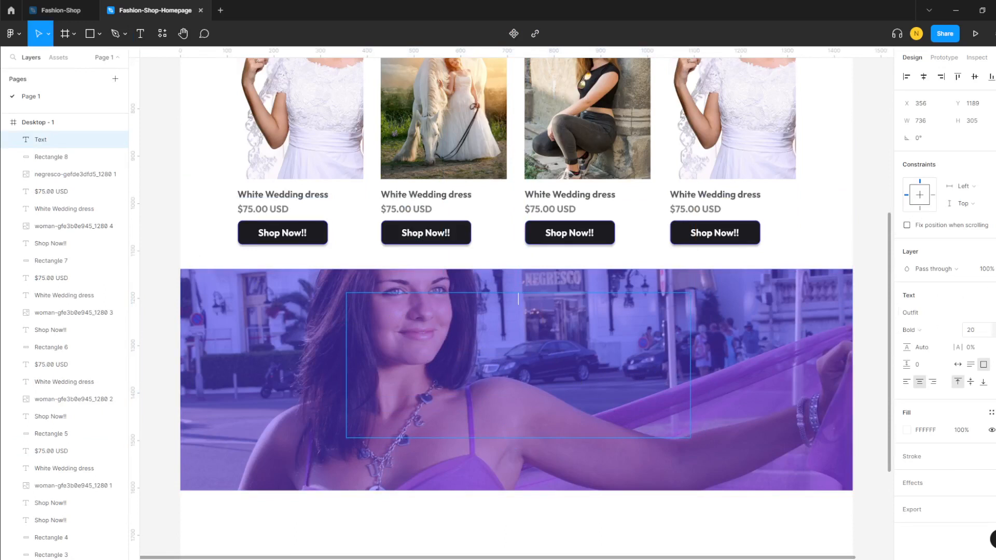
left_click(986, 332)
left_click(985, 408)
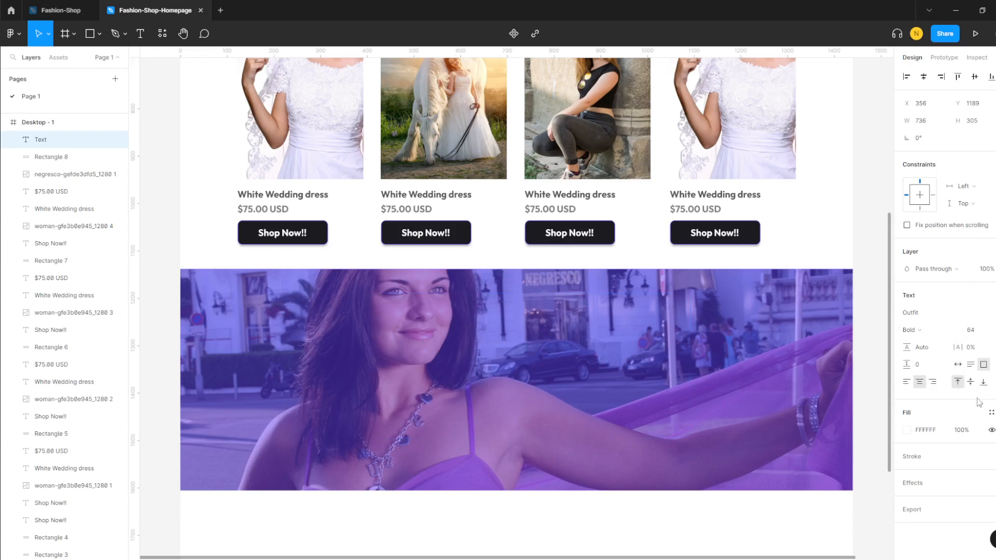
- Type the heading 'Find the style that suits you best' in the text box
double_click(465, 318)
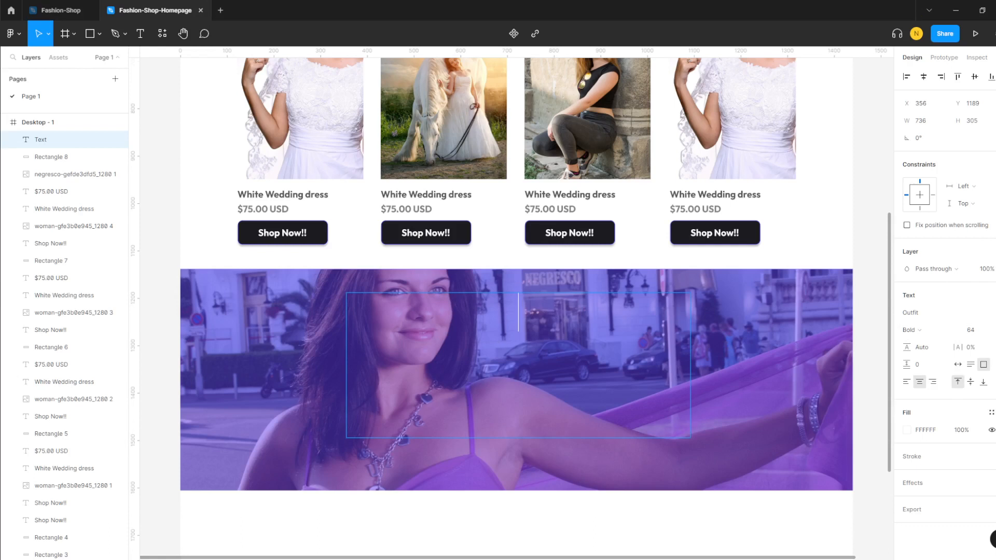
type("Fin")
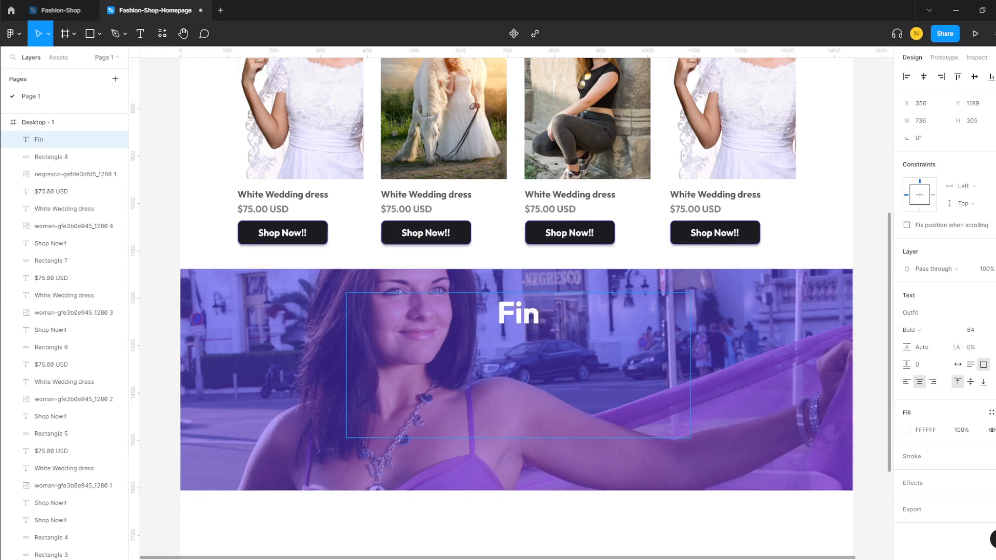
type("d the st")
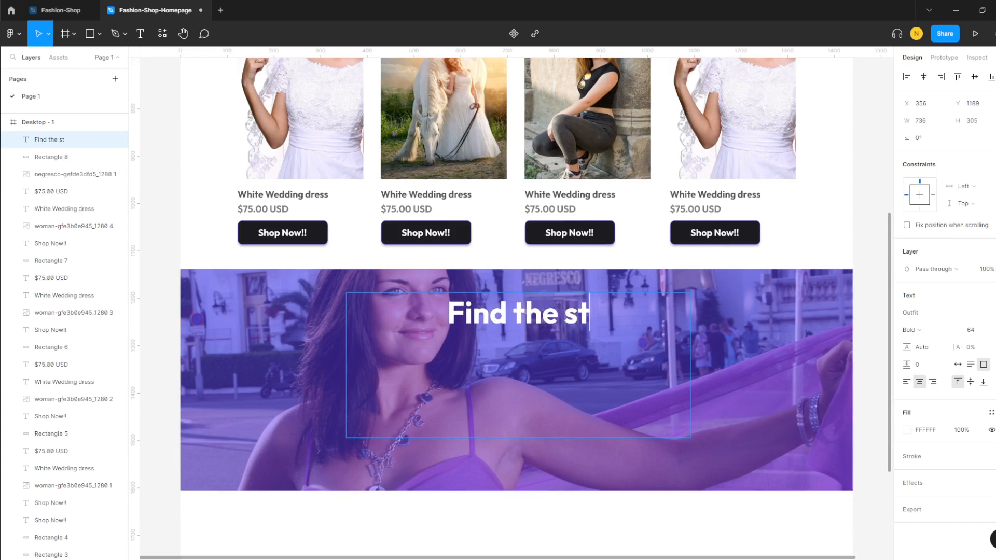
type("yle that s")
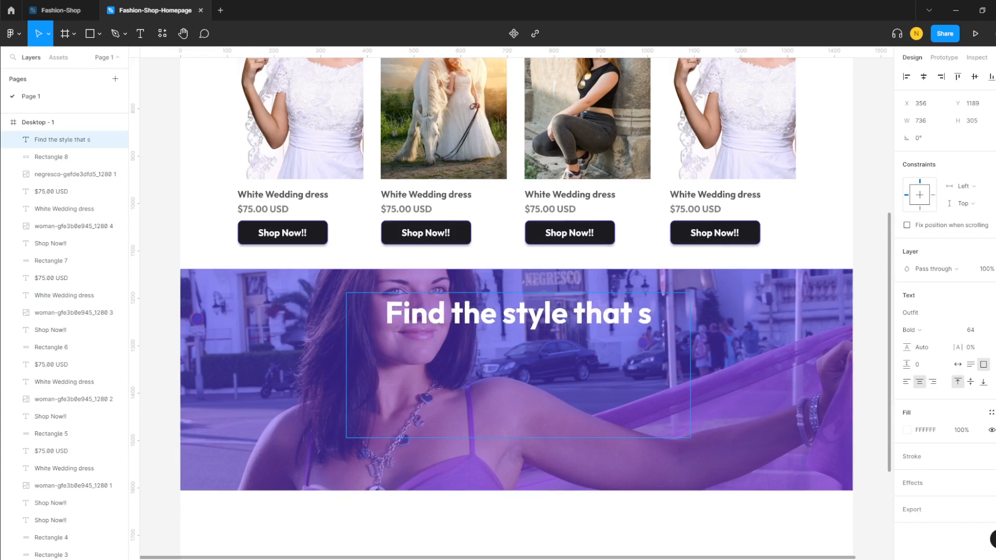
type("uits you")
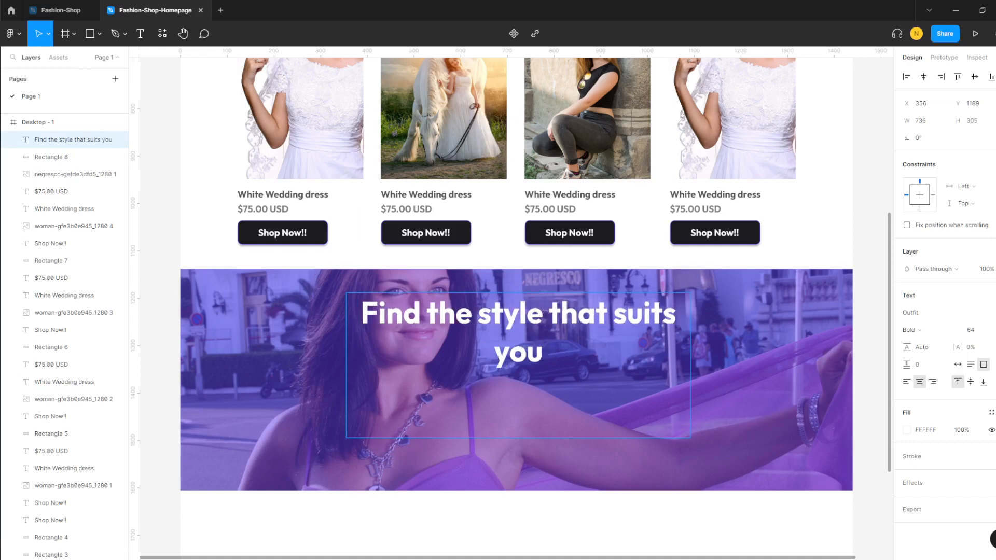
type(" best")
key("BackSpace")
type("st")
key("Return")
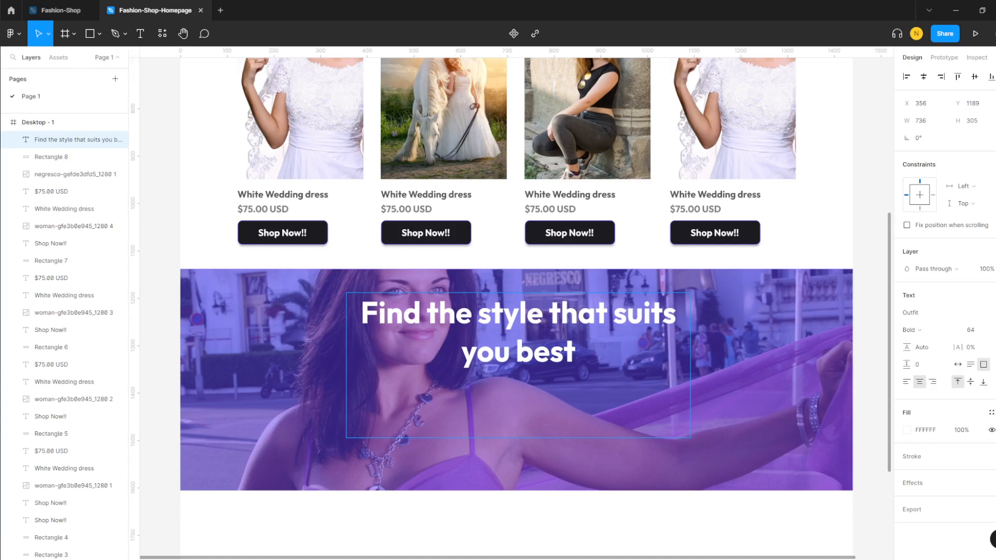
key("Escape")
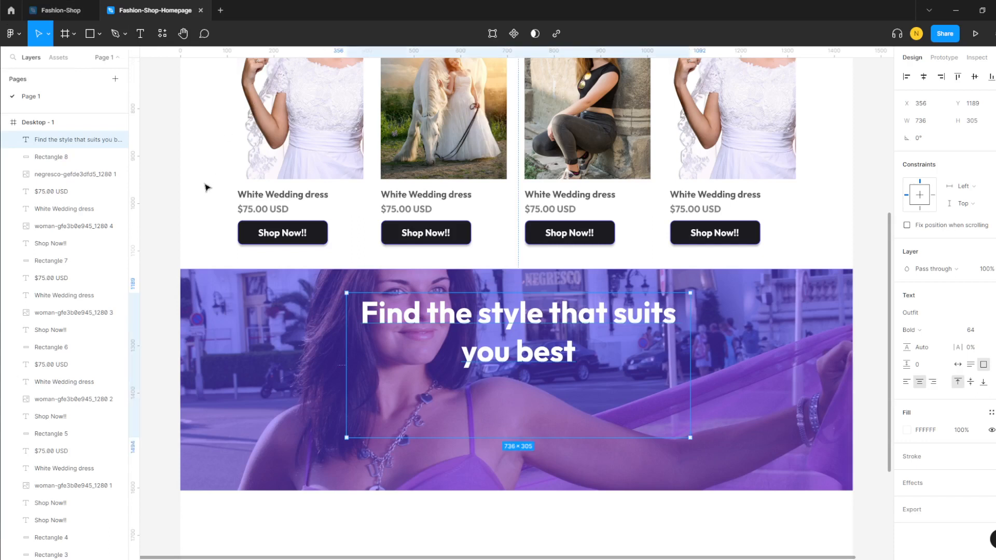
- Move the heading down to the purple banner's vertical centre
left_click(207, 247)
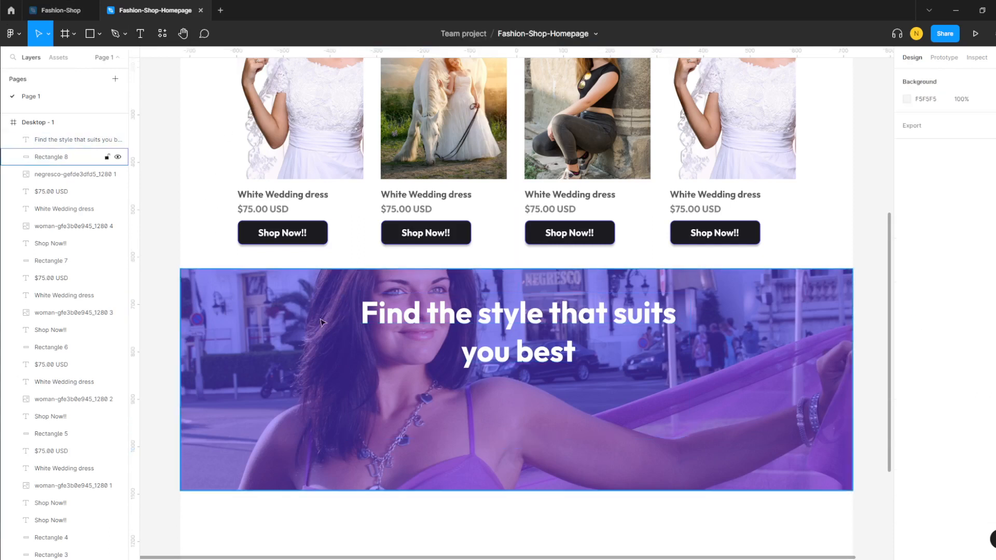
left_click_drag(524, 346, 520, 398)
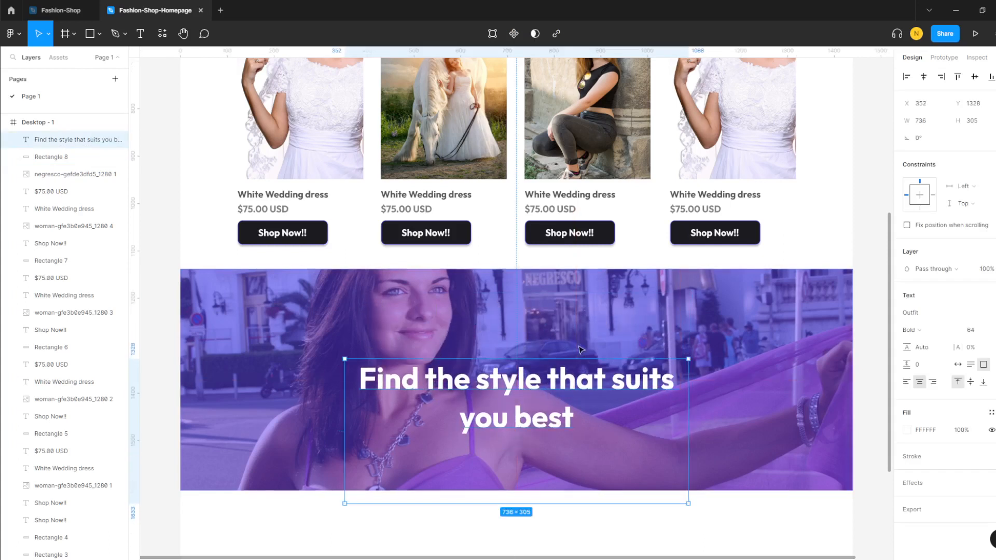
left_click(580, 349)
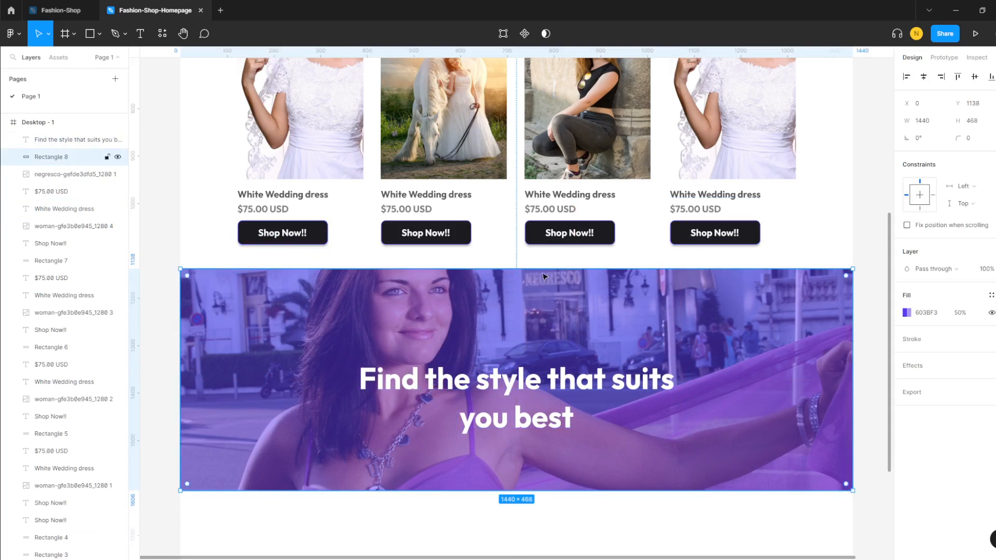
- Select the pink hero banner to inspect it
scroll(425, 278, "up", 5)
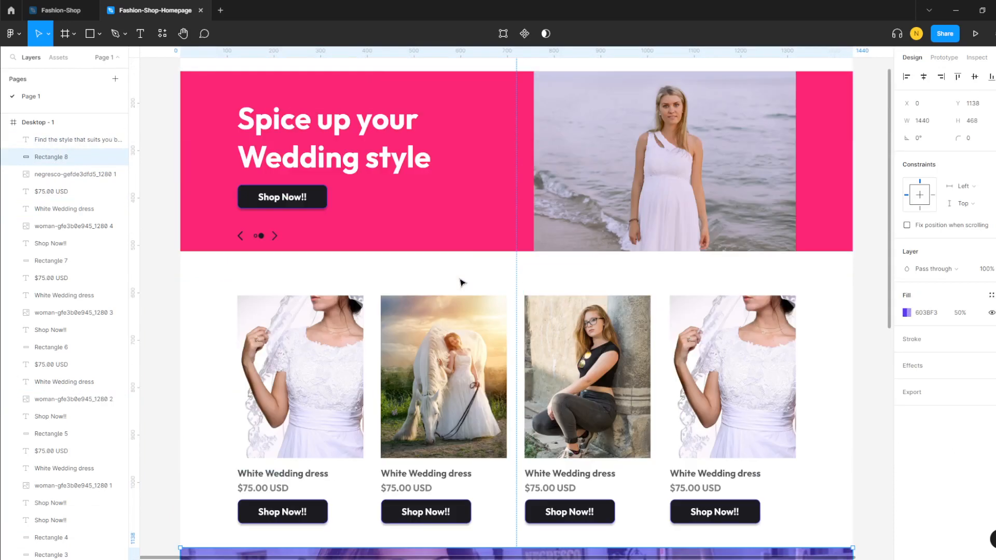
left_click(227, 183)
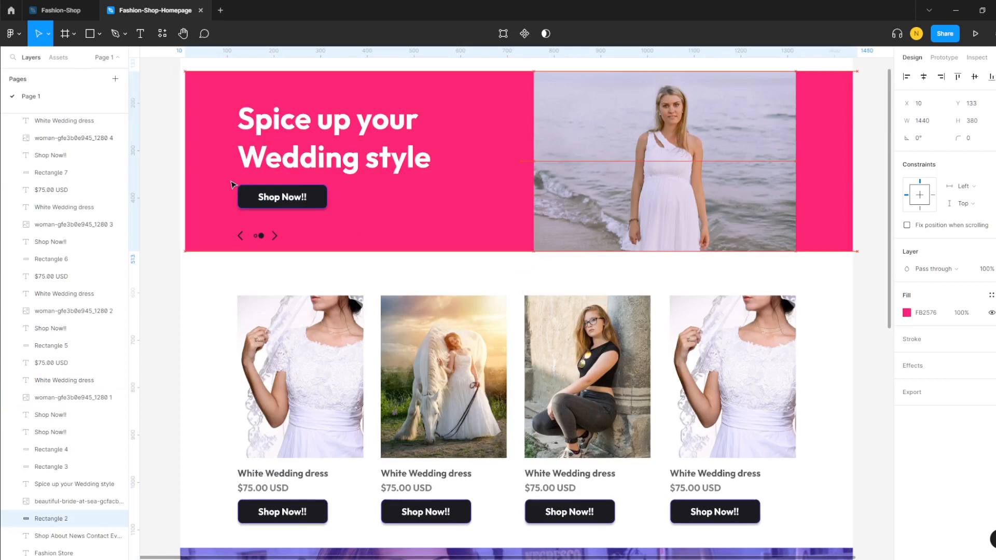
left_click(226, 289)
left_click(348, 219)
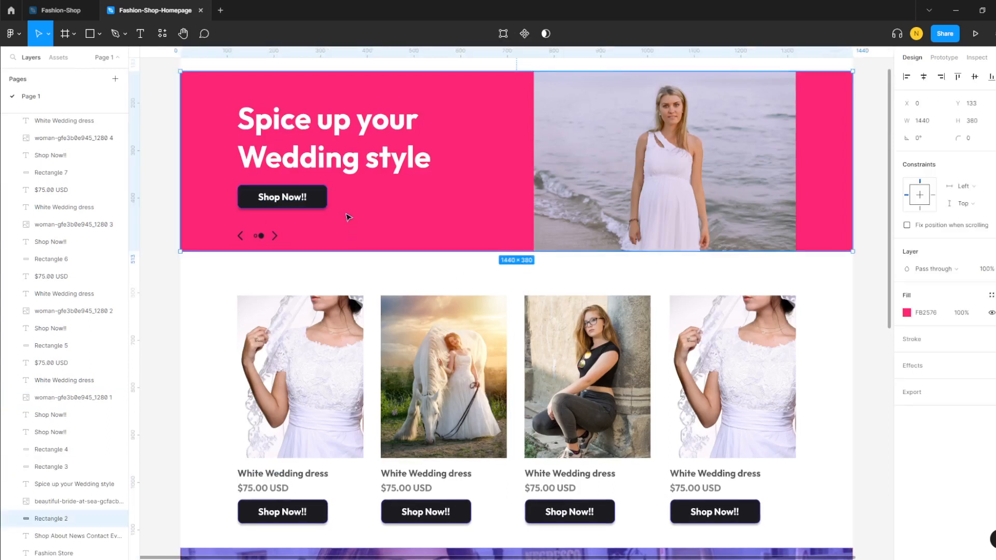
left_click(234, 278)
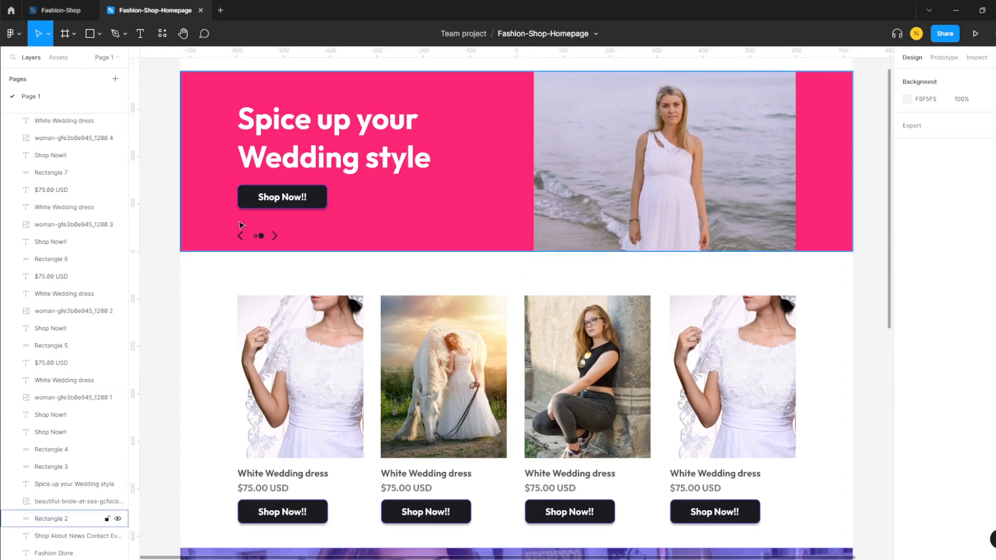
scroll(259, 338, "down", 3)
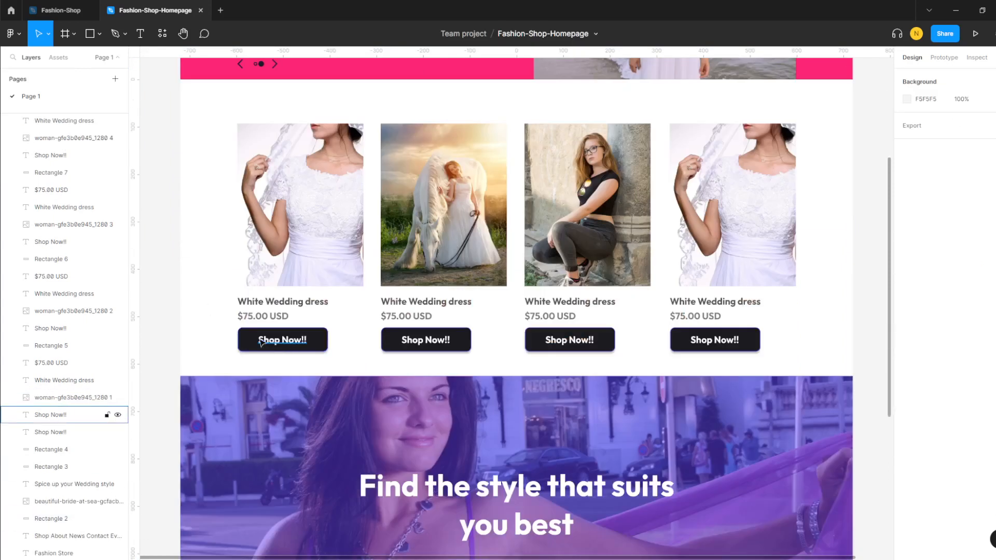
- Paste a copy of the Shop Now!! button beneath the heading, brought to front
left_click_drag(234, 332, 373, 369)
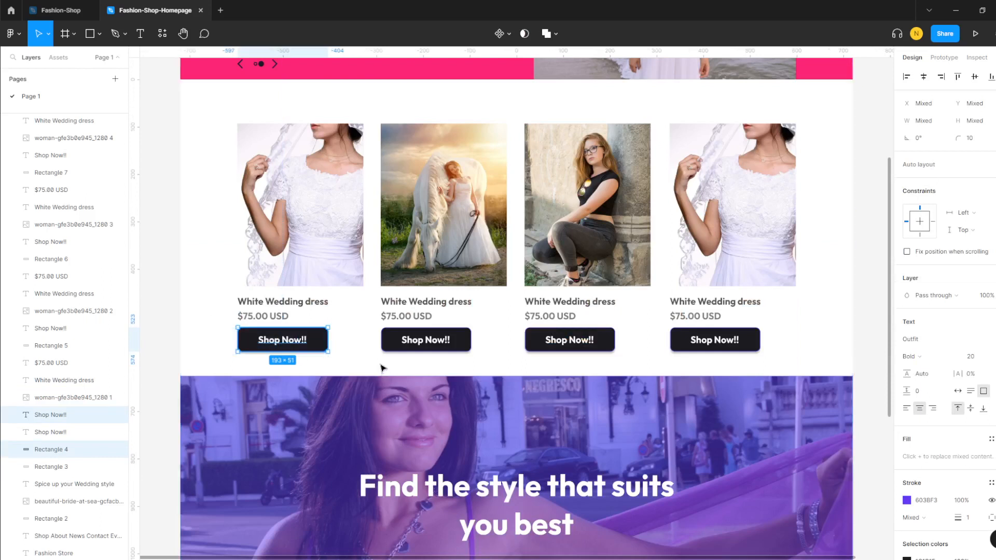
scroll(382, 371, "down", 3)
key("ctrl+v")
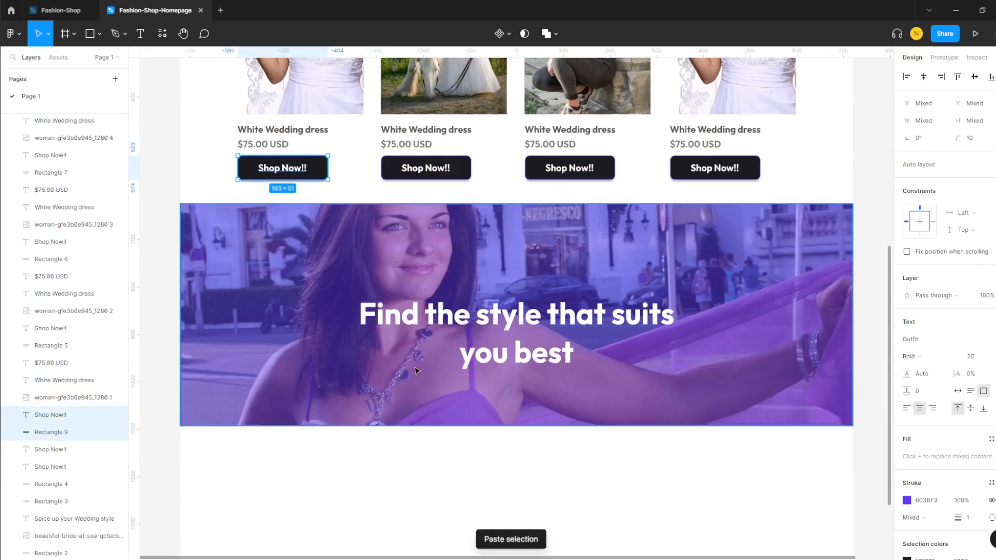
left_click_drag(313, 175, 545, 461)
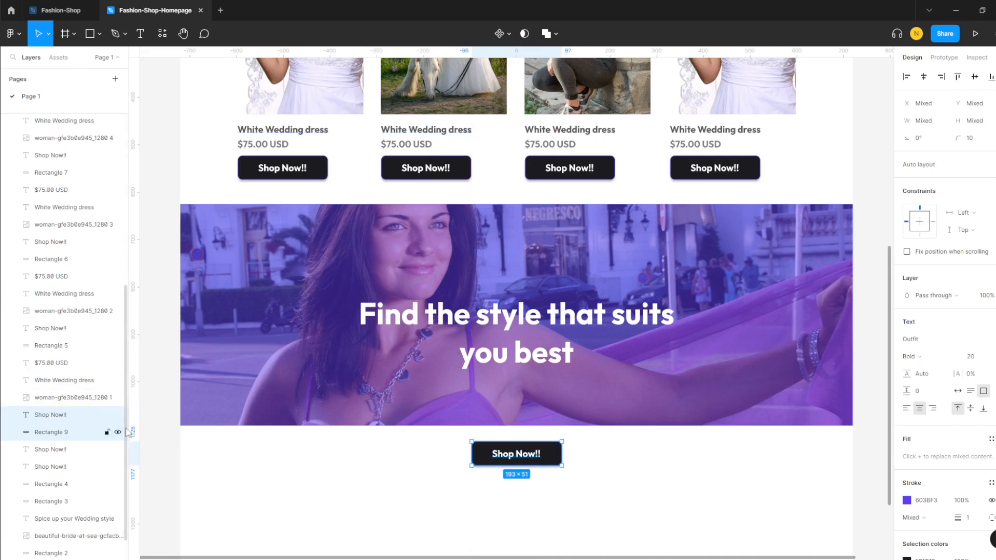
right_click(544, 455)
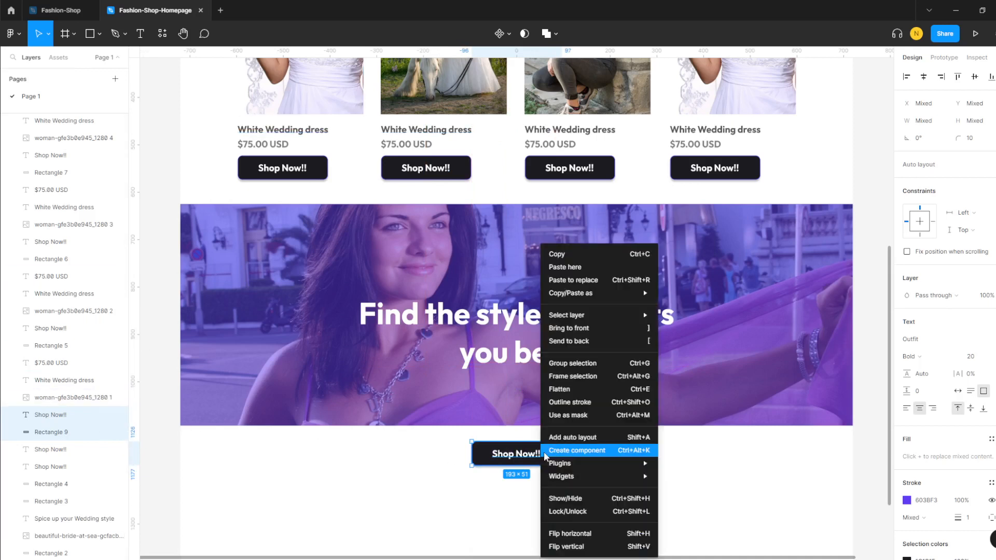
left_click(592, 332)
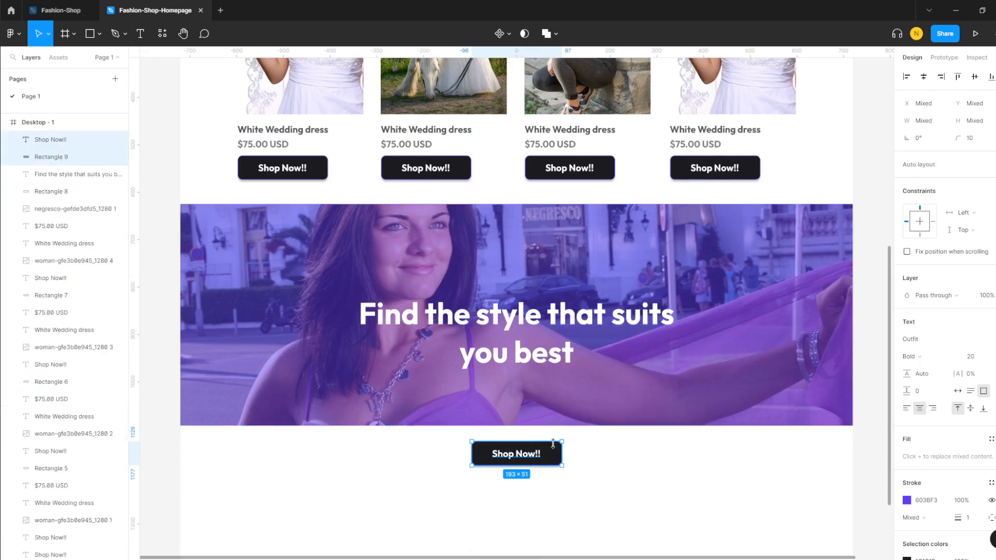
left_click_drag(553, 450, 549, 394)
- Relabel the copied button 'Lookbooks'
left_click(513, 396)
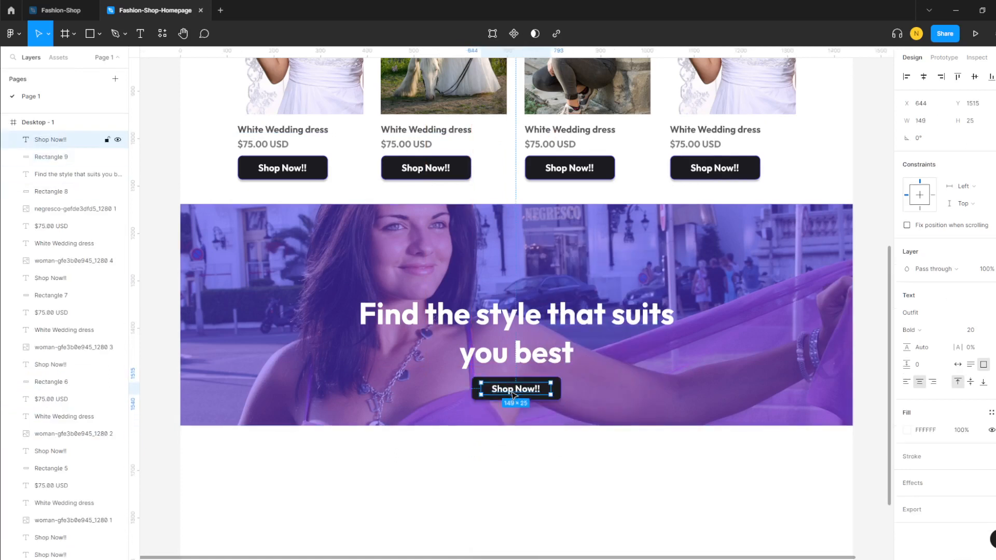
double_click(514, 396)
key("BackSpace")
type("Look books")
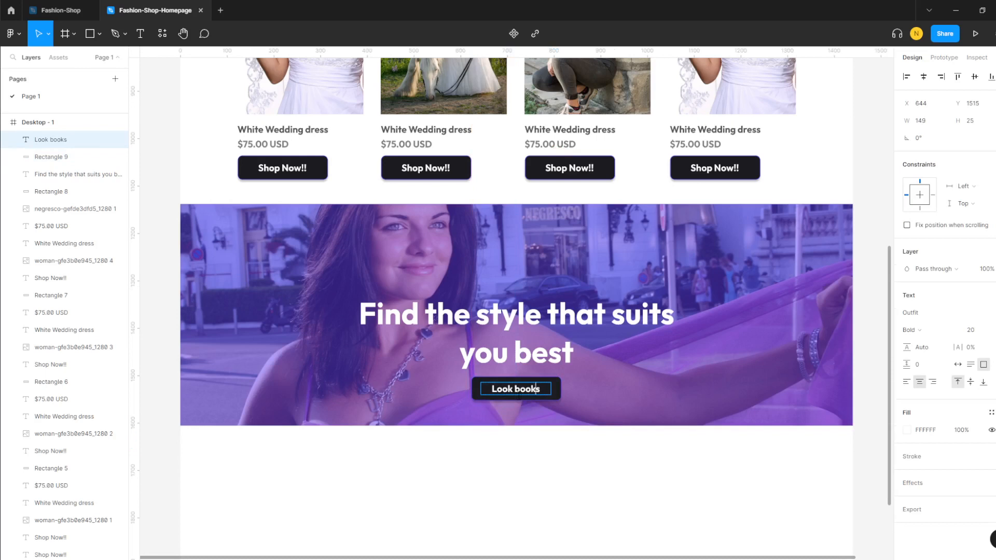
type("\\")
key("BackSpace")
key("BackSpace")
key("Escape")
scroll(493, 469, "up", 10)
scroll(524, 477, "up", 3)
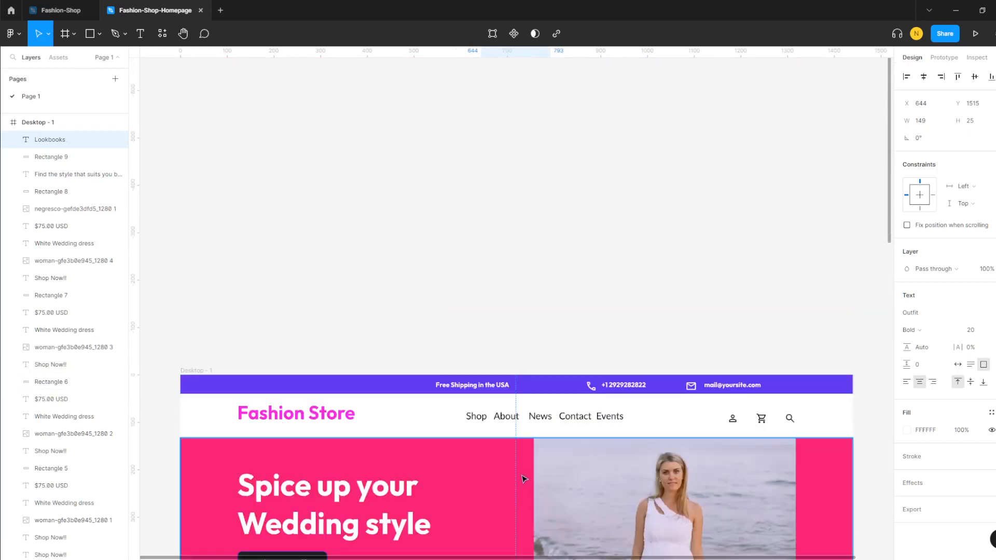
scroll(523, 477, "down", 10)
scroll(521, 478, "down", 2)
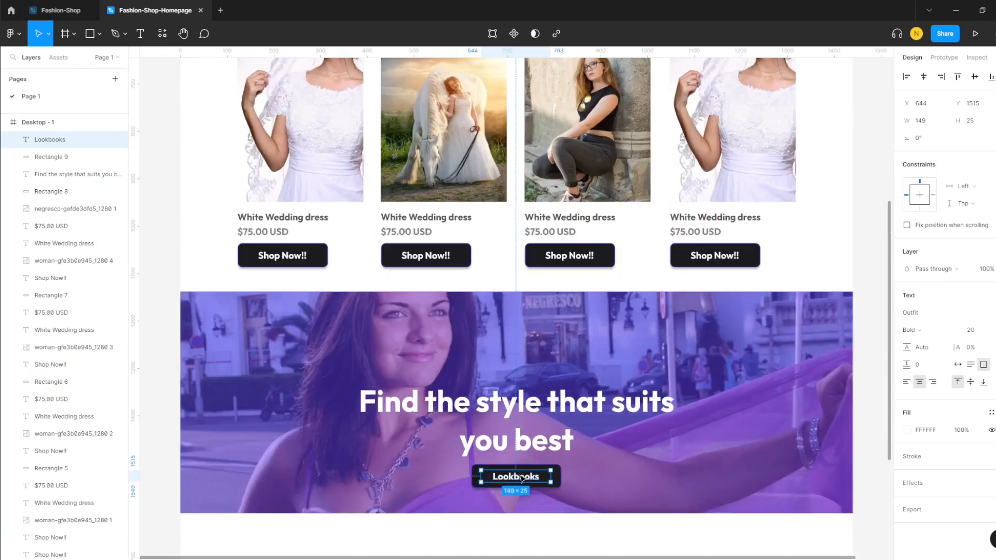
scroll(522, 477, "down", 2)
left_click(414, 473)
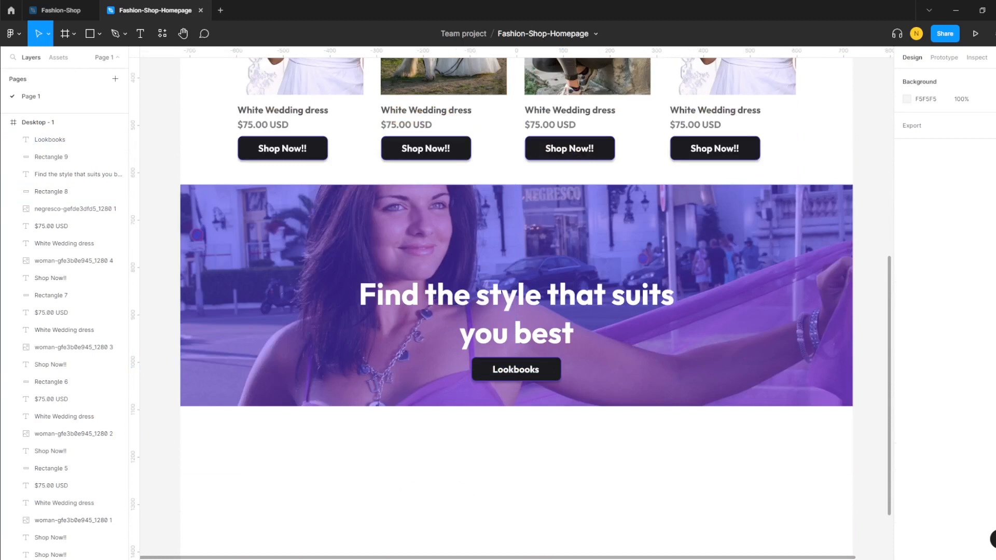
- Group the first product card's photo, title, price and button as 'Product#1'
scroll(516, 309, "up", 4)
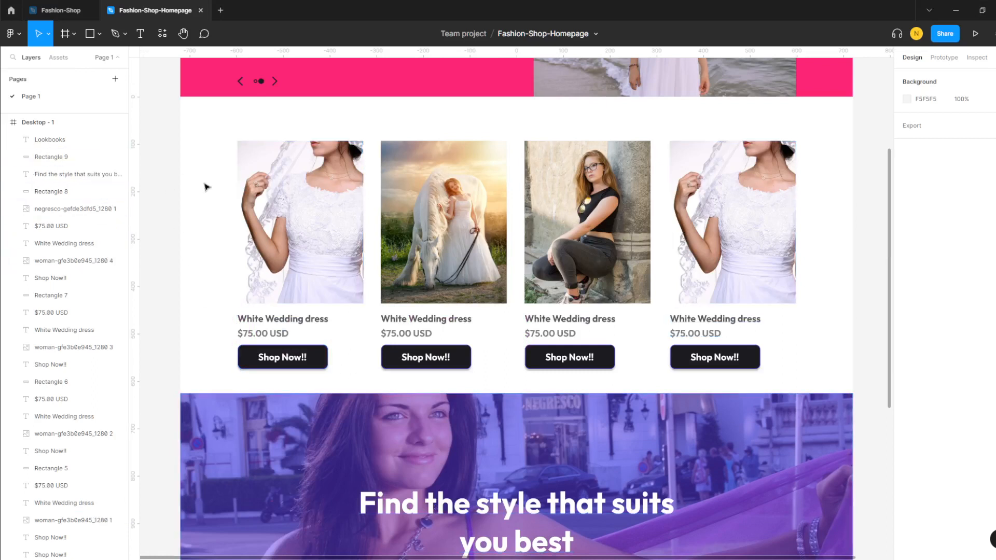
left_click_drag(222, 129, 313, 370)
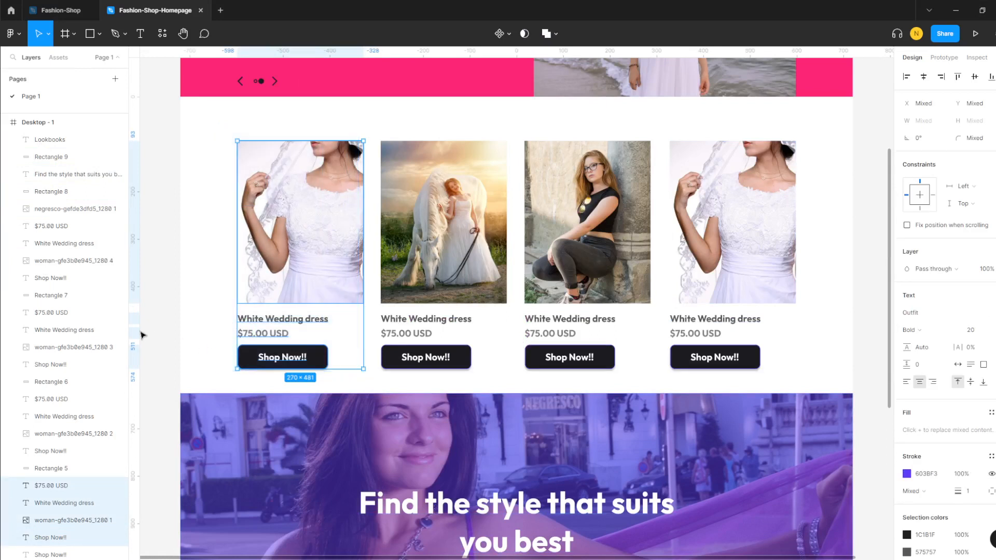
key("ctrl+g")
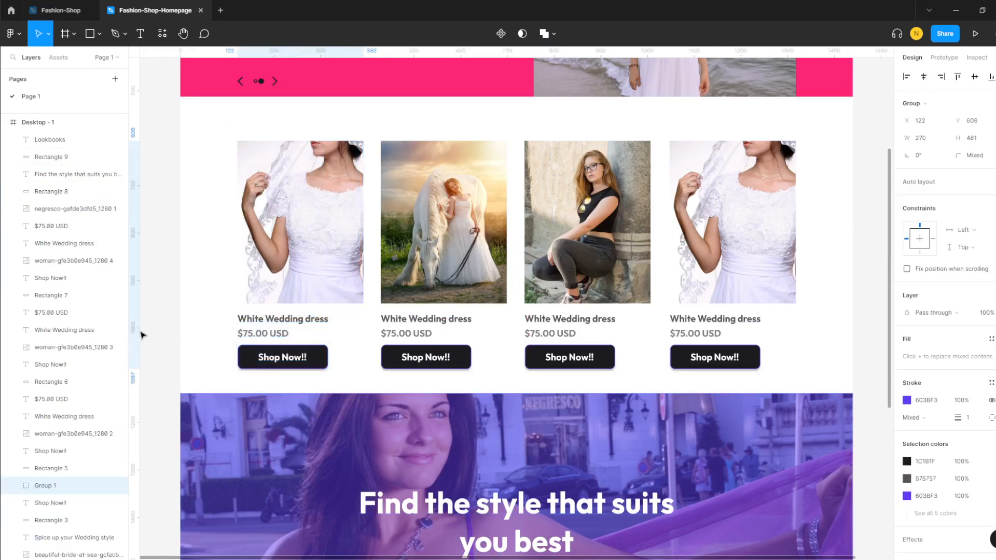
right_click(47, 490)
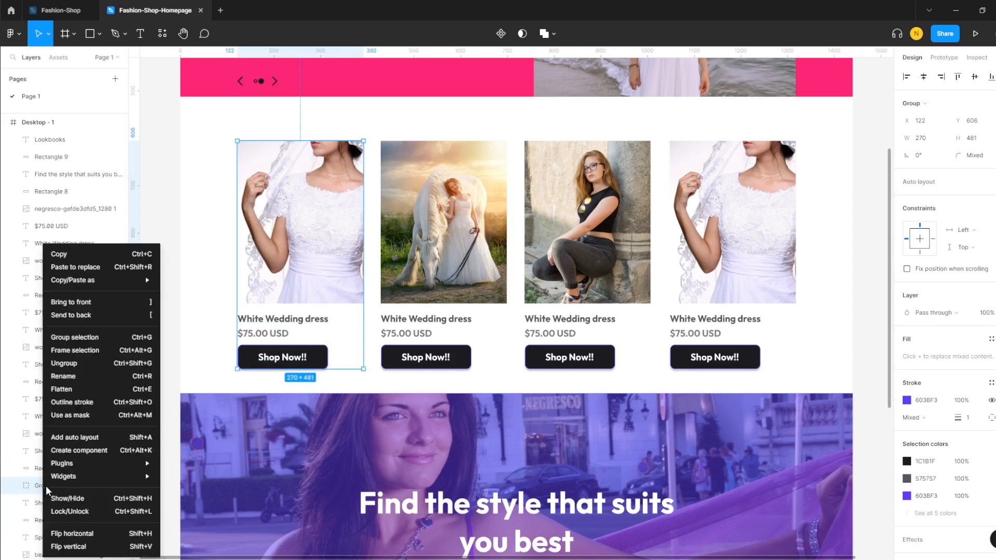
left_click(81, 376)
type("Product")
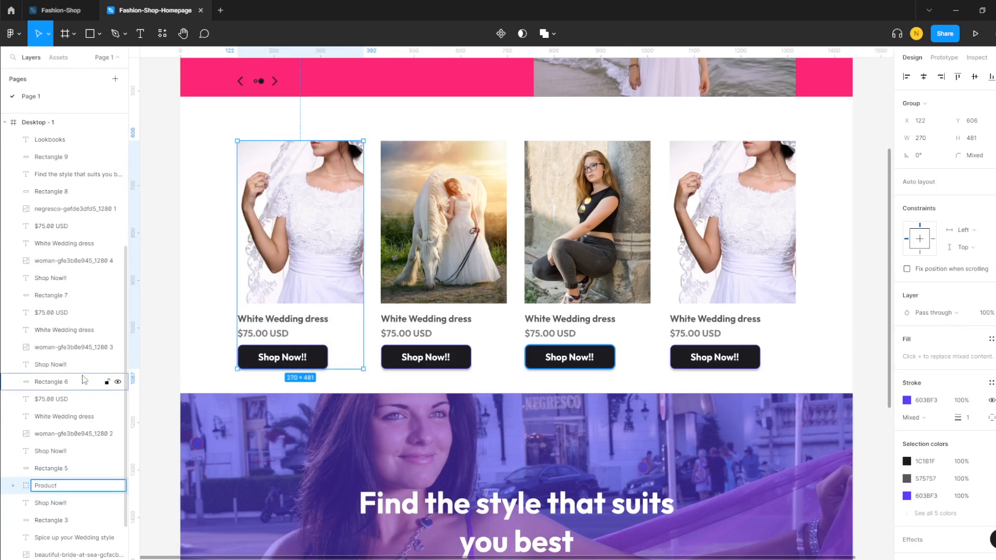
type("#1")
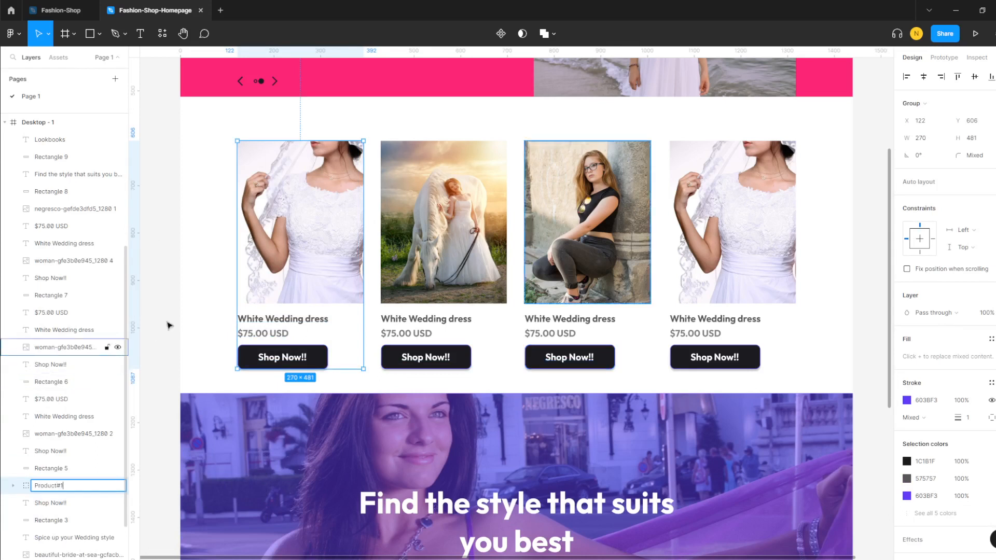
left_click(158, 360)
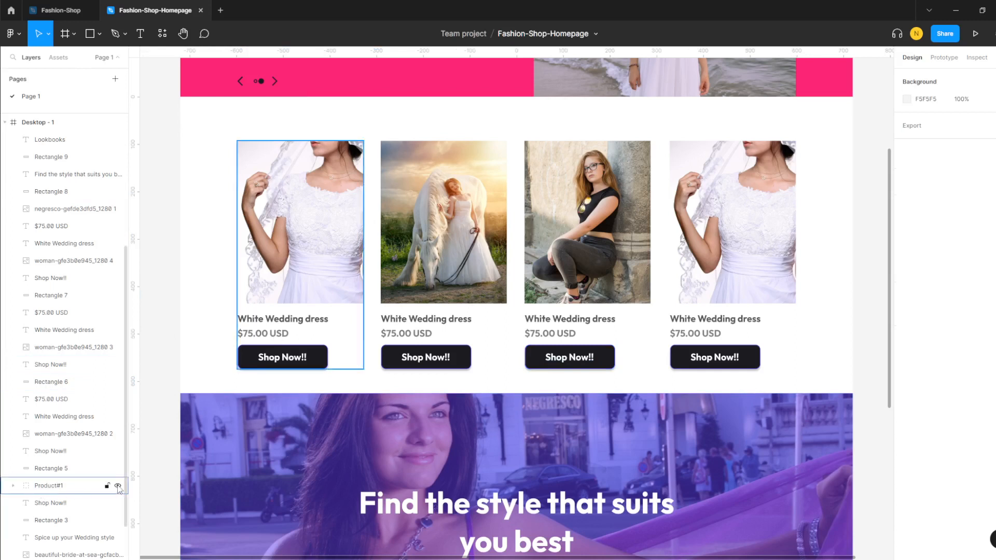
- Toggle Product#1's visibility off and on, then select the second card's elements
left_click(118, 487)
left_click(118, 487)
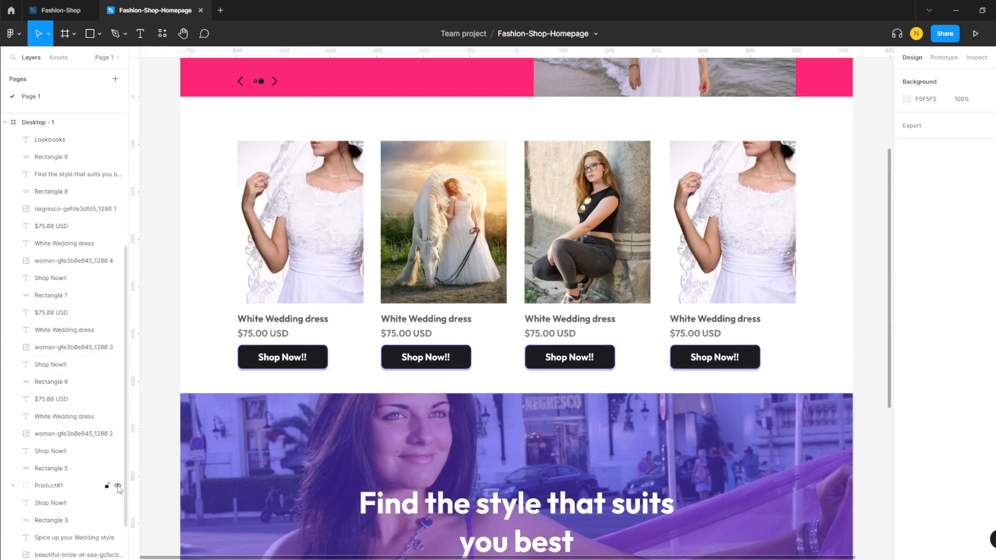
left_click(119, 486)
left_click(118, 486)
left_click(118, 487)
left_click(118, 487)
left_click(385, 223)
left_click(307, 204)
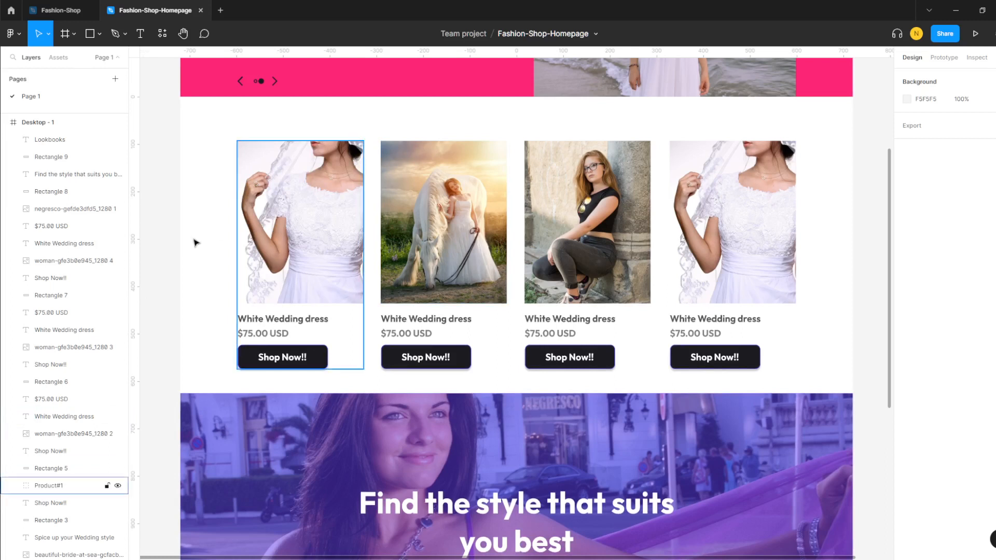
scroll(133, 373, "down", 1)
scroll(49, 482, "down", 2)
scroll(35, 362, "up", 8)
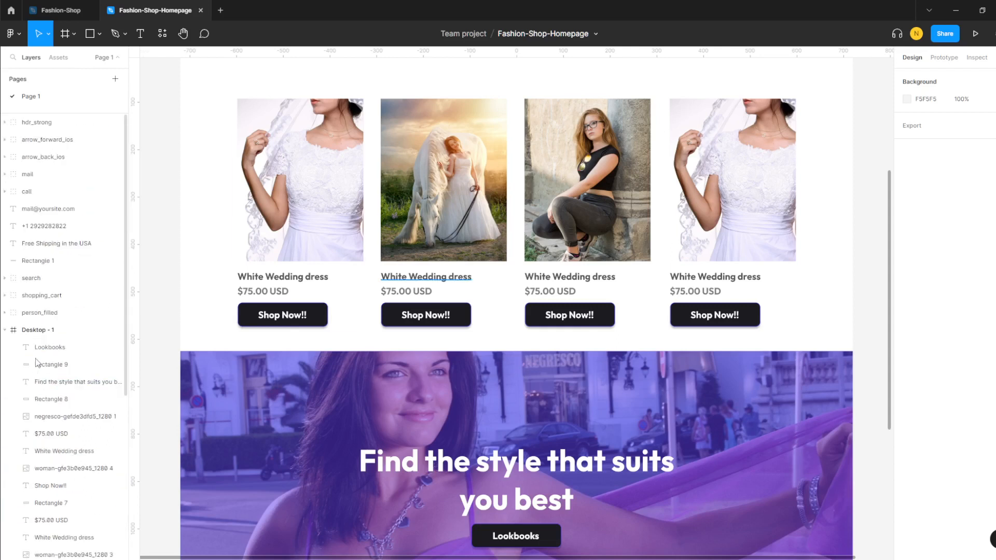
scroll(62, 415, "down", 8)
scroll(65, 435, "up", 5)
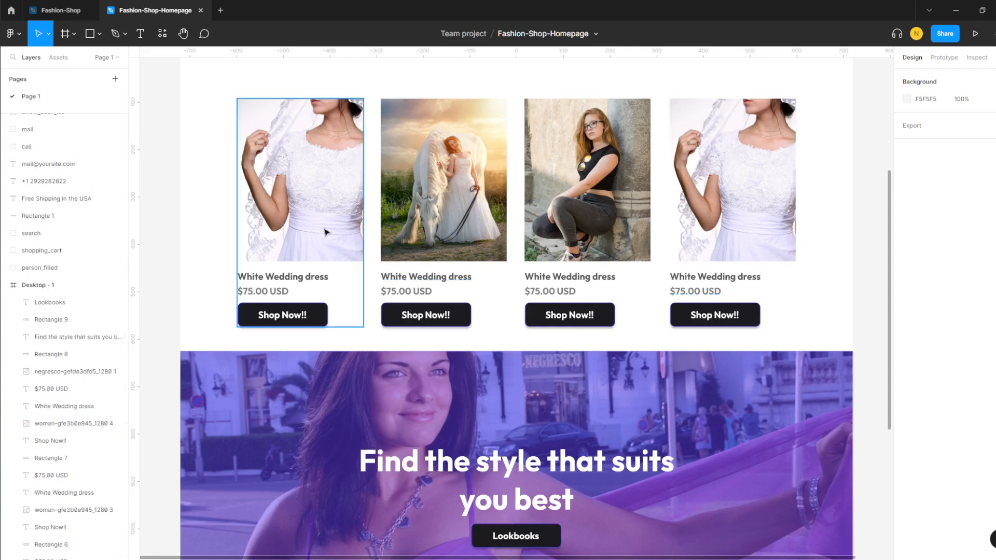
left_click_drag(377, 82, 500, 330)
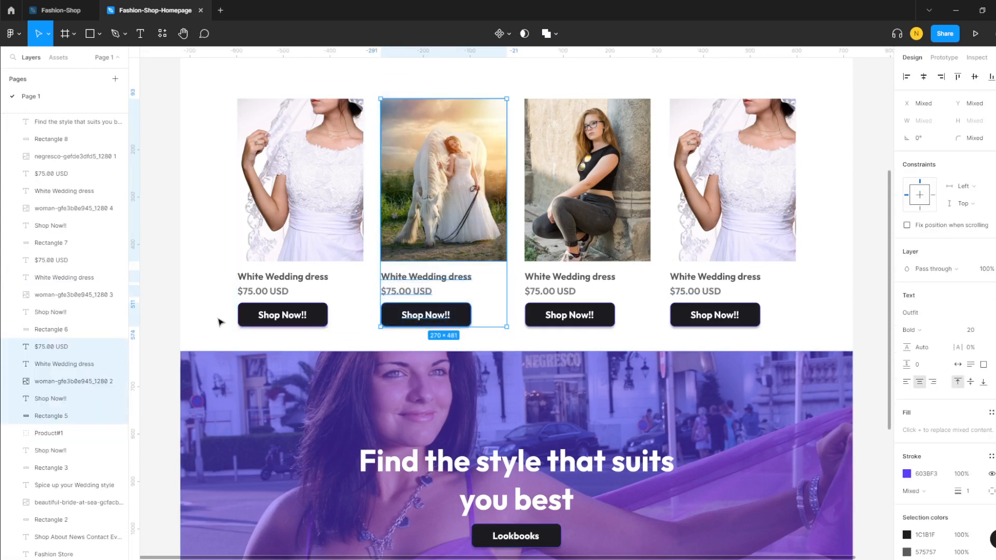
- Group the second product card and name the group 'Product#2'
key("ctrl+g")
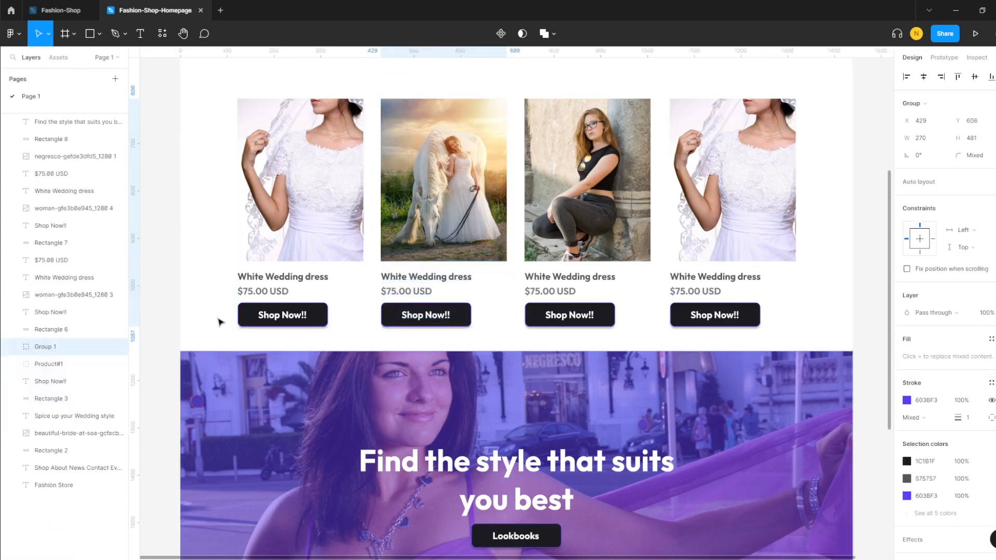
right_click(53, 351)
mouse_move(81, 477)
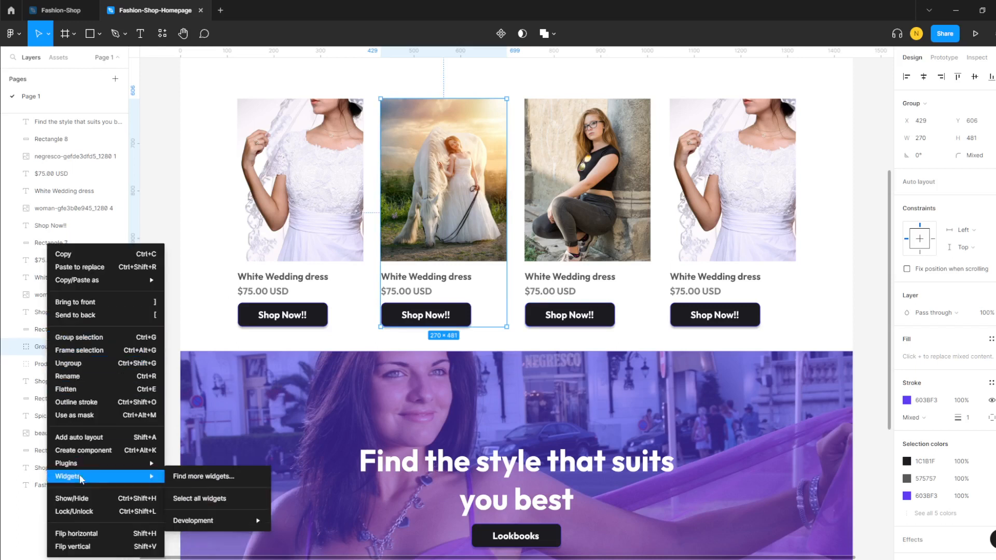
left_click(43, 350)
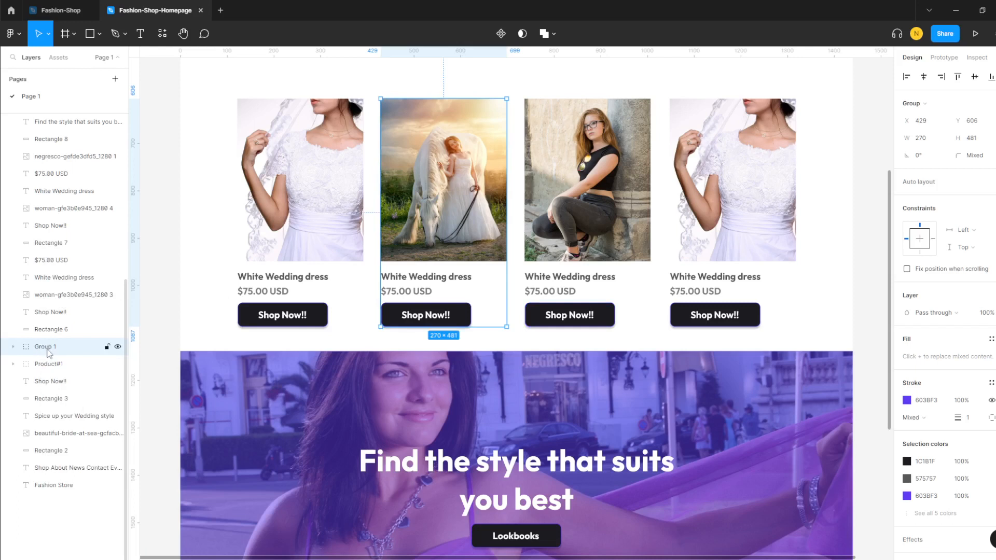
right_click(50, 353)
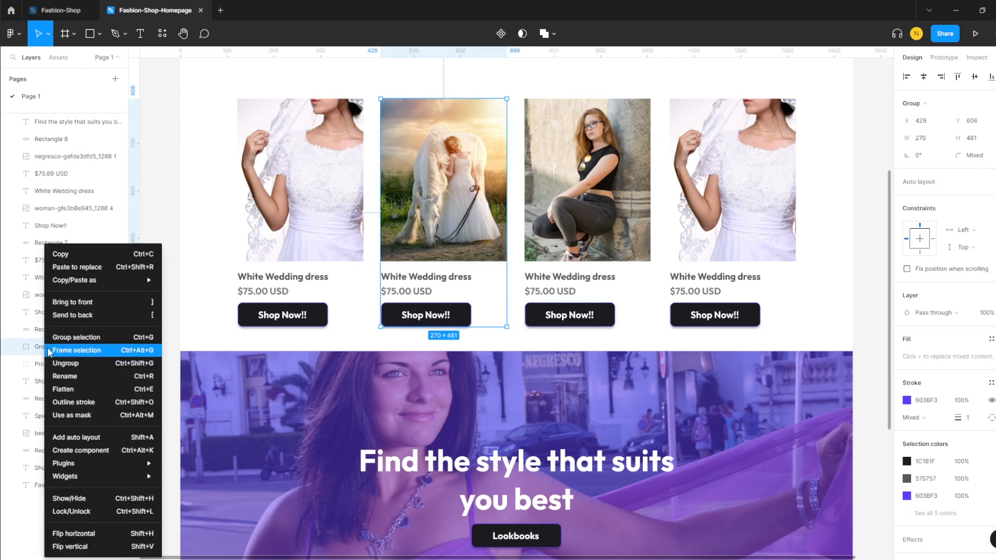
left_click(76, 378)
type("P")
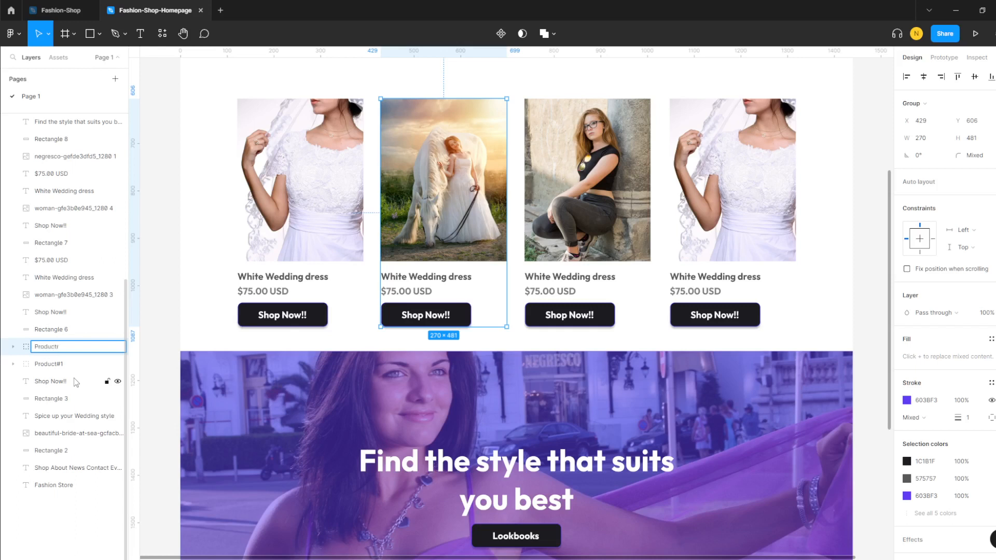
type("roduct#2")
left_click(70, 521)
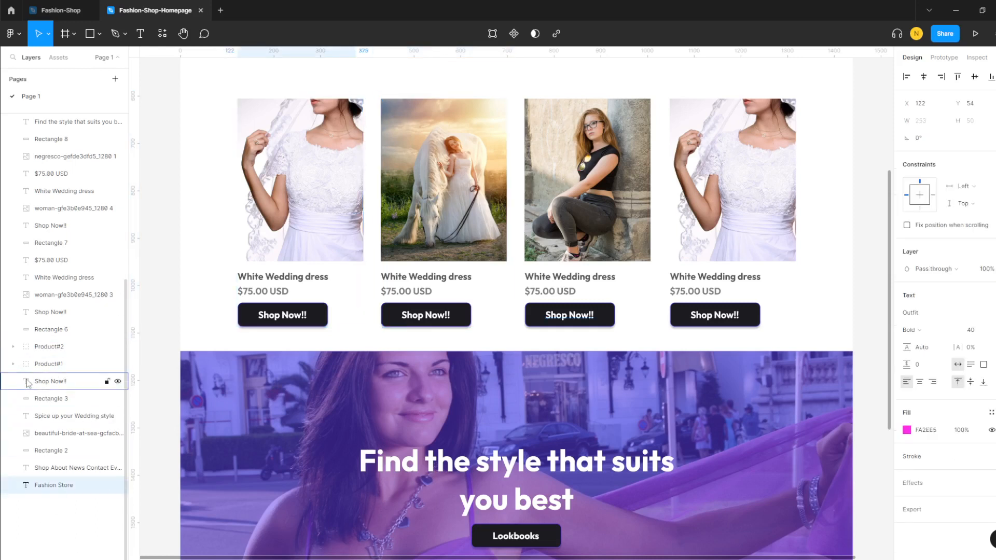
- Group the third product card and name the group 'Product#3'
left_click(519, 89)
left_click_drag(544, 138, 643, 318)
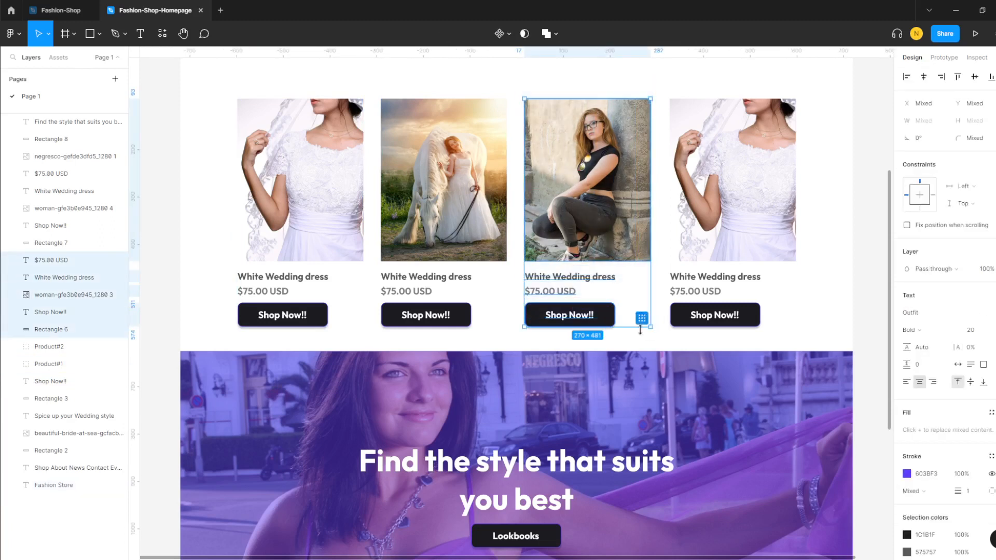
key("ctrl+g")
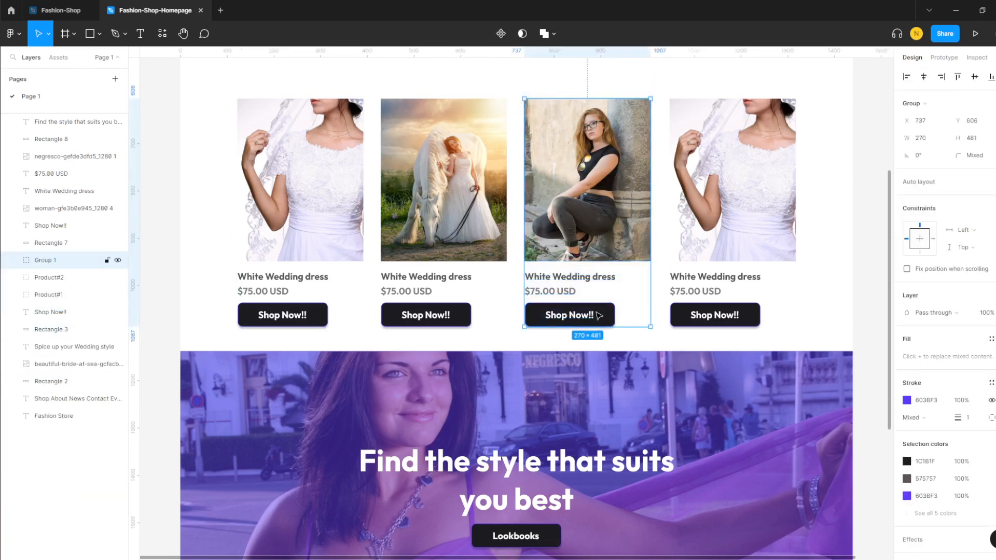
right_click(68, 265)
left_click(89, 377)
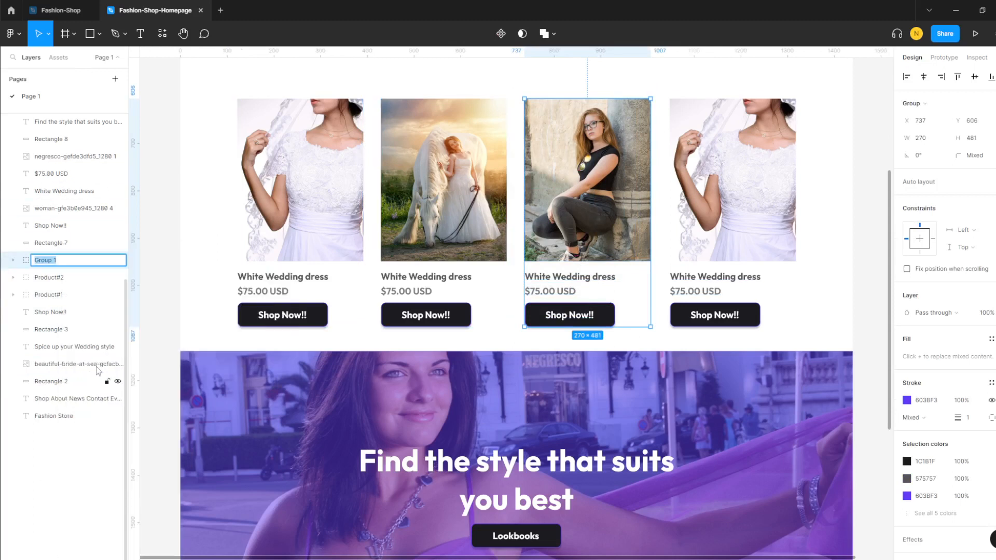
type("Product#3")
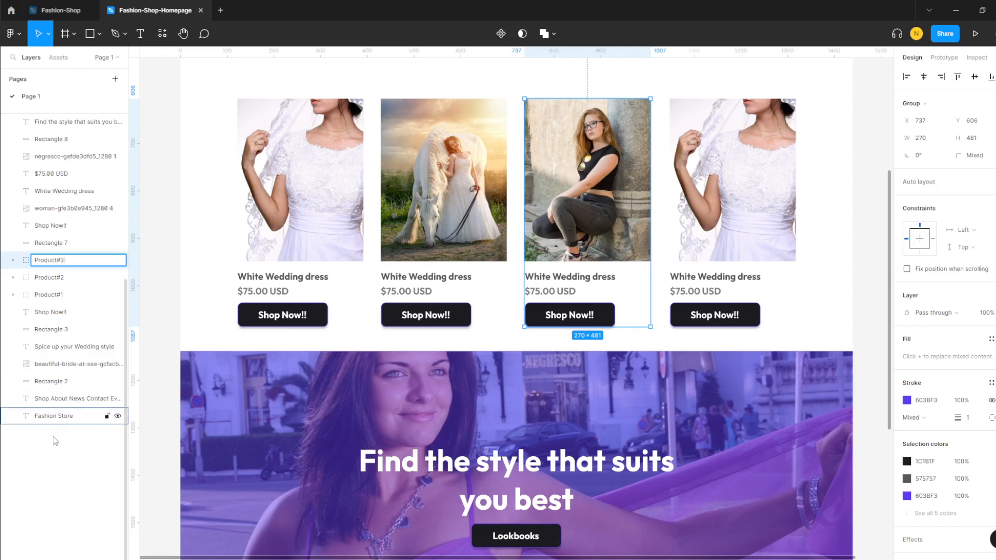
left_click(53, 416)
- Group the fourth product card and name the group 'Product#4'
left_click_drag(660, 79, 804, 334)
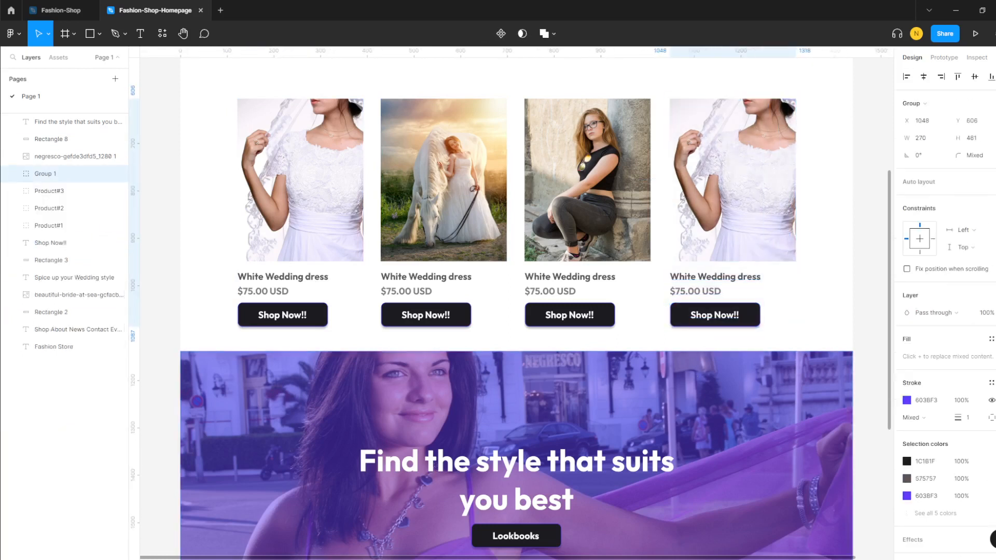
right_click(47, 173)
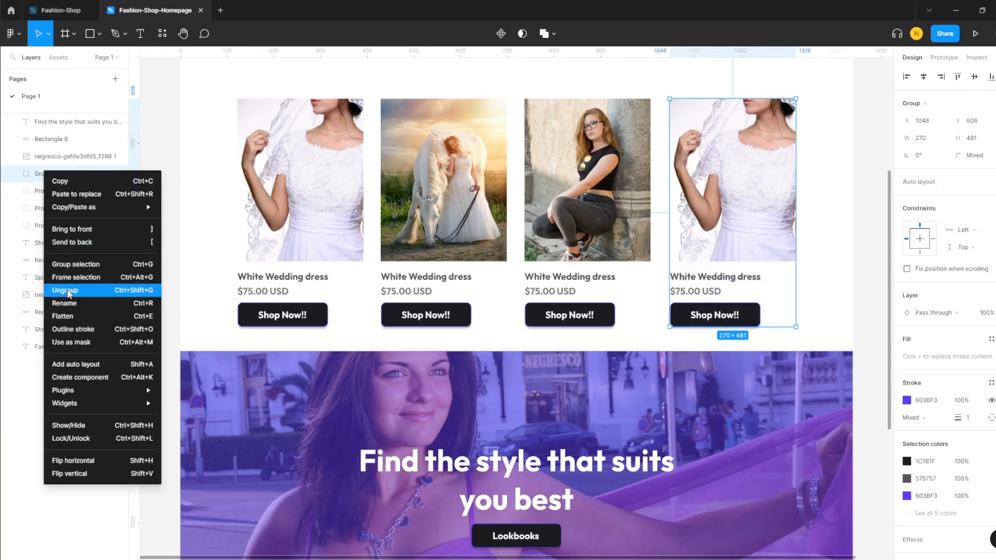
left_click(78, 304)
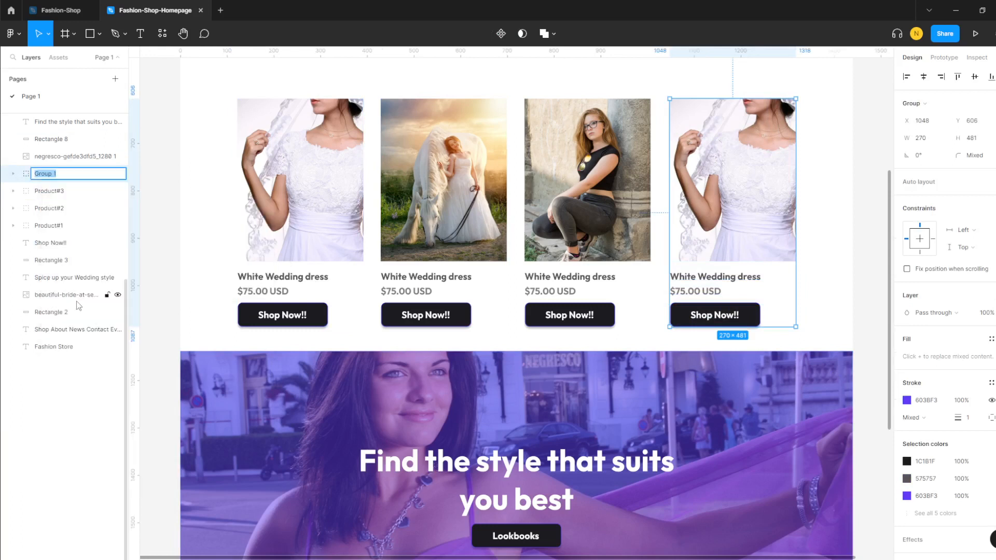
type("Product#4")
left_click(72, 393)
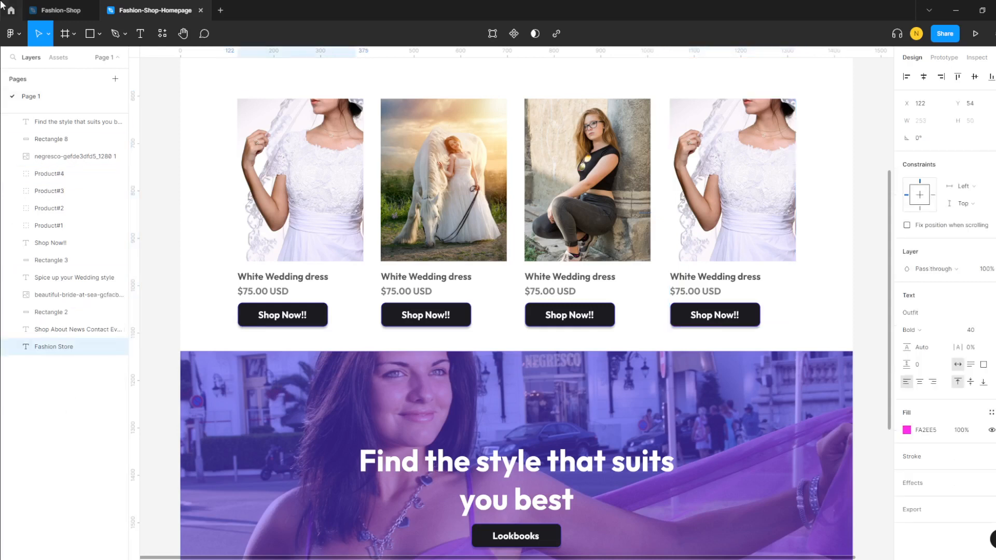
- Group the hero section's layers as 'Banner' and toggle its visibility off and on
scroll(61, 248, "up", 5)
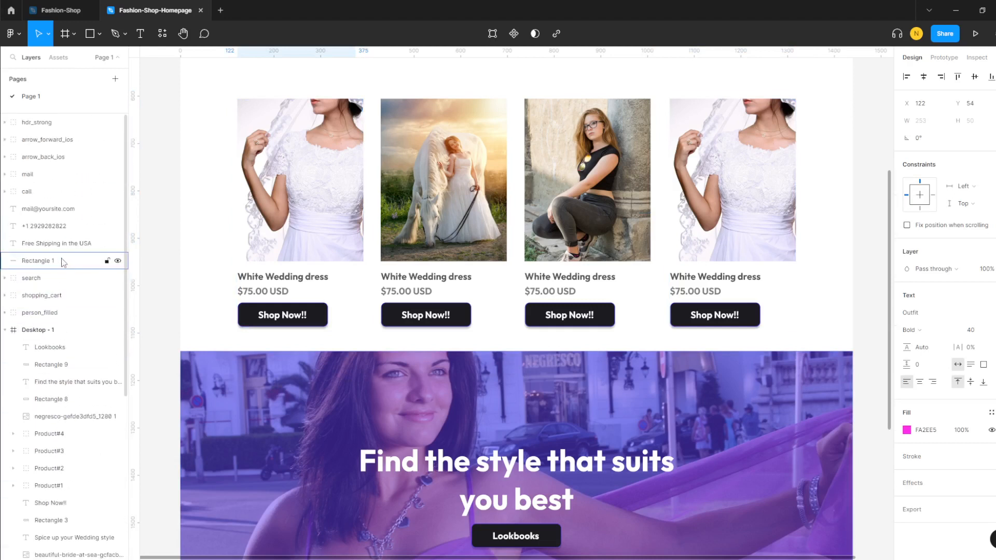
scroll(73, 434, "down", 1)
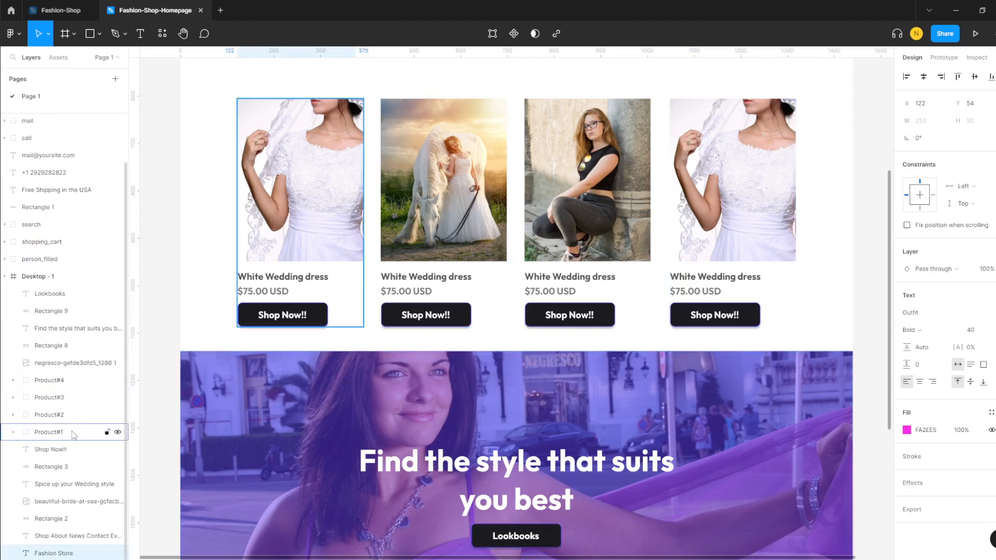
scroll(710, 311, "up", 5)
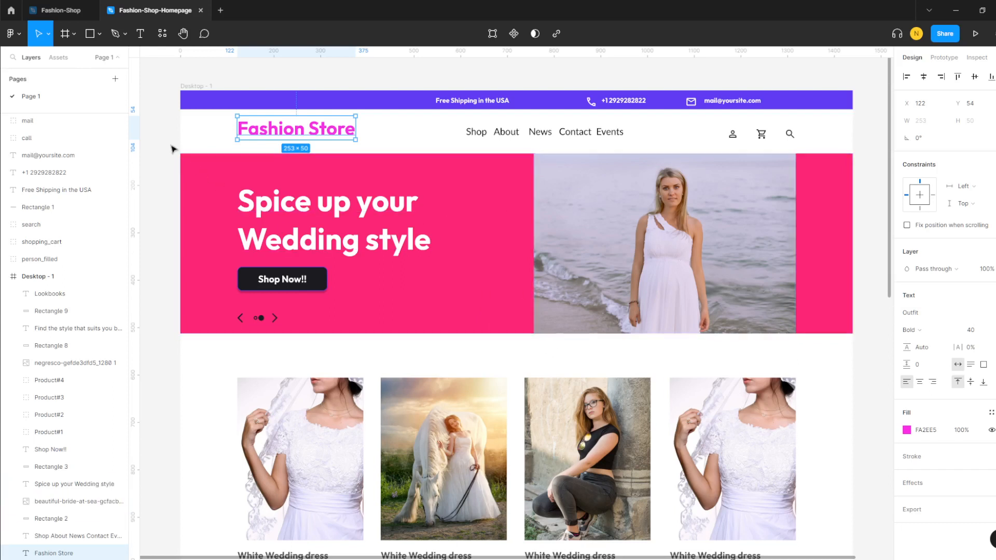
left_click_drag(166, 152, 860, 339)
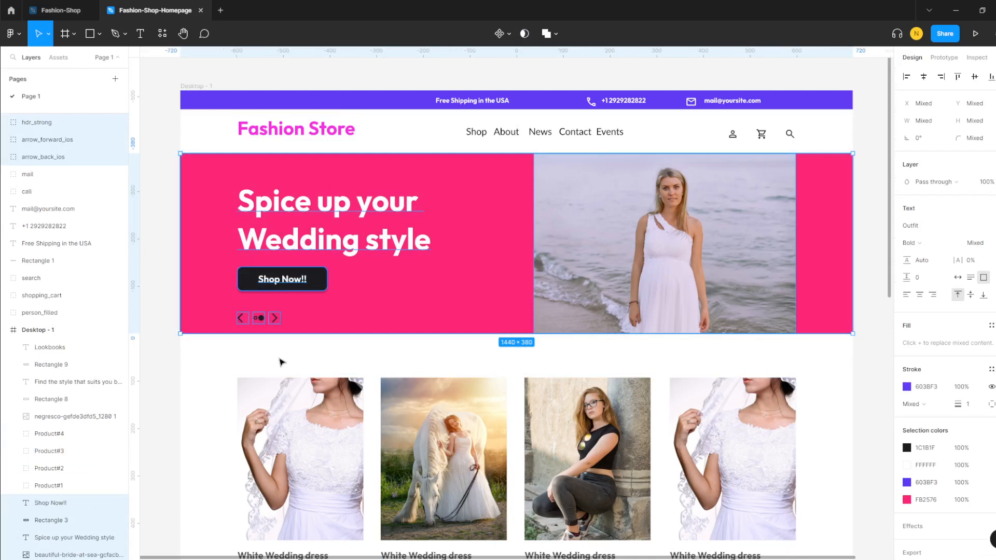
key("ctrl+g")
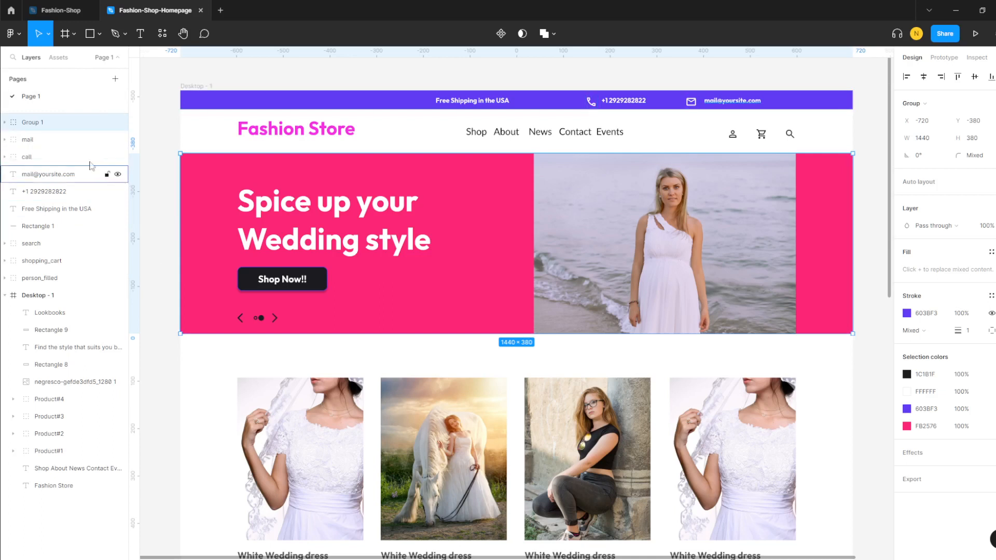
right_click(38, 124)
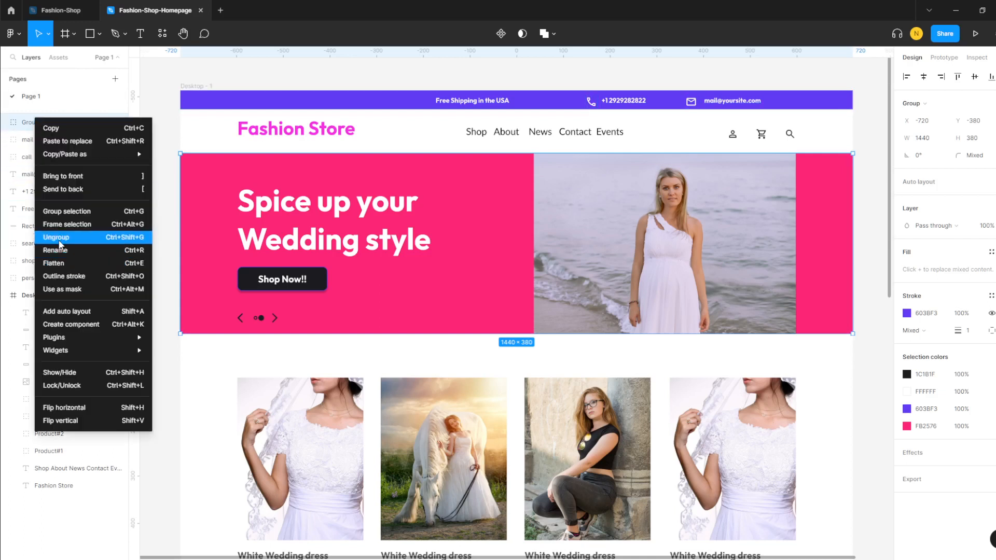
left_click(61, 257)
type("Banner")
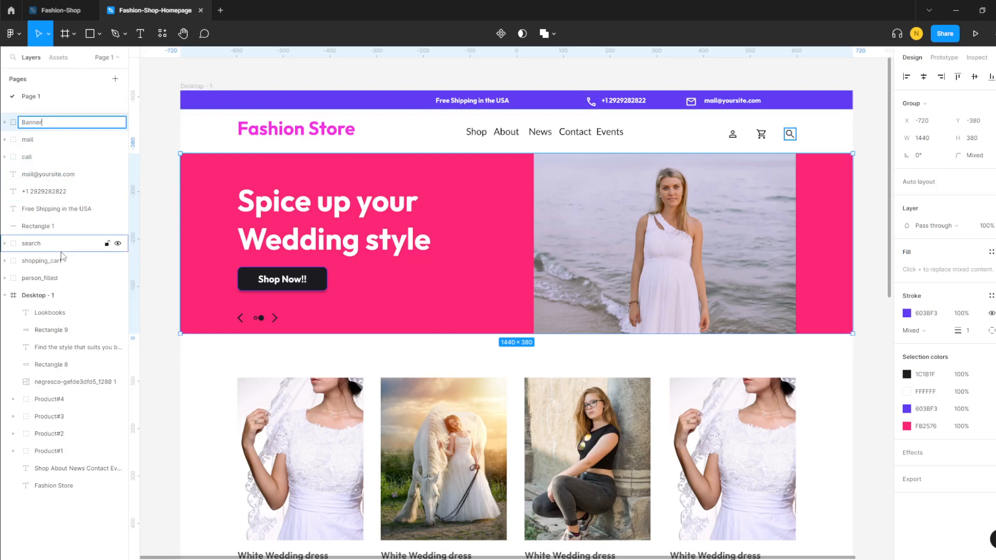
left_click(63, 487)
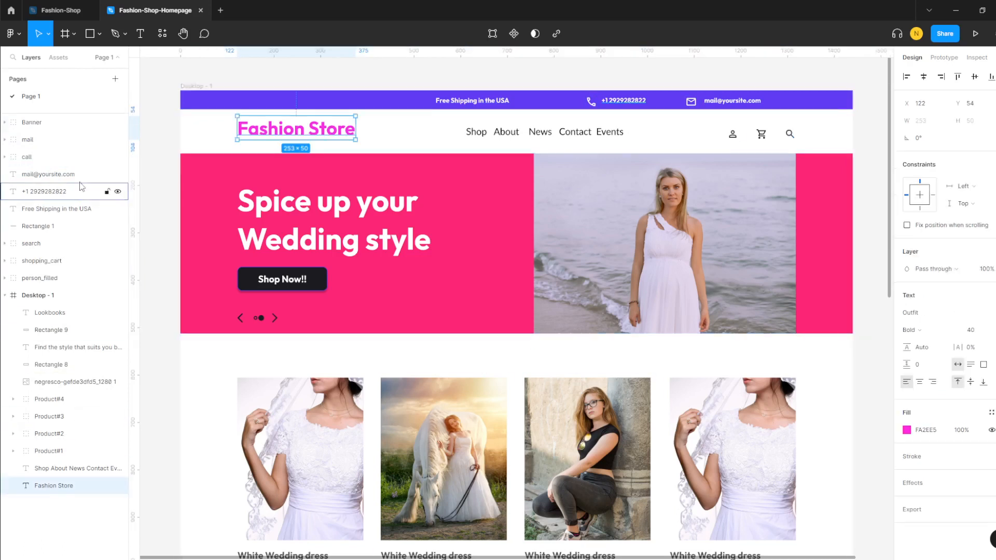
left_click(119, 123)
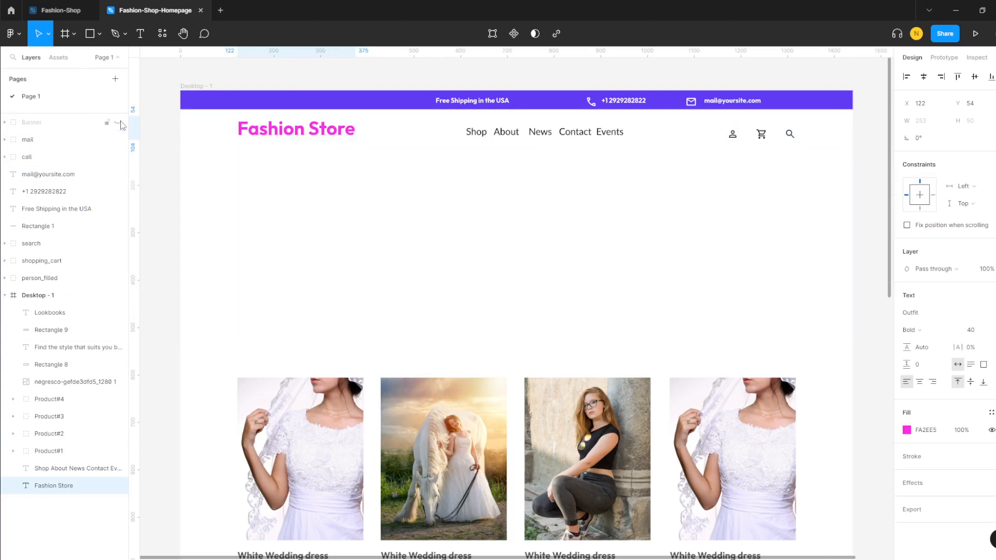
left_click(119, 123)
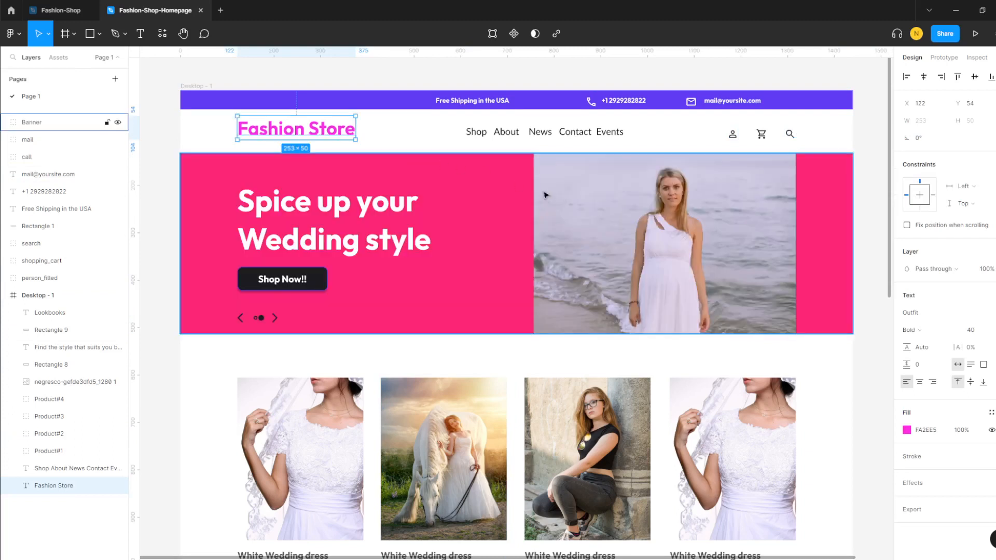
- Group the top bar, logo, navigation and icon layers and name the group 'Header'
left_click(161, 108)
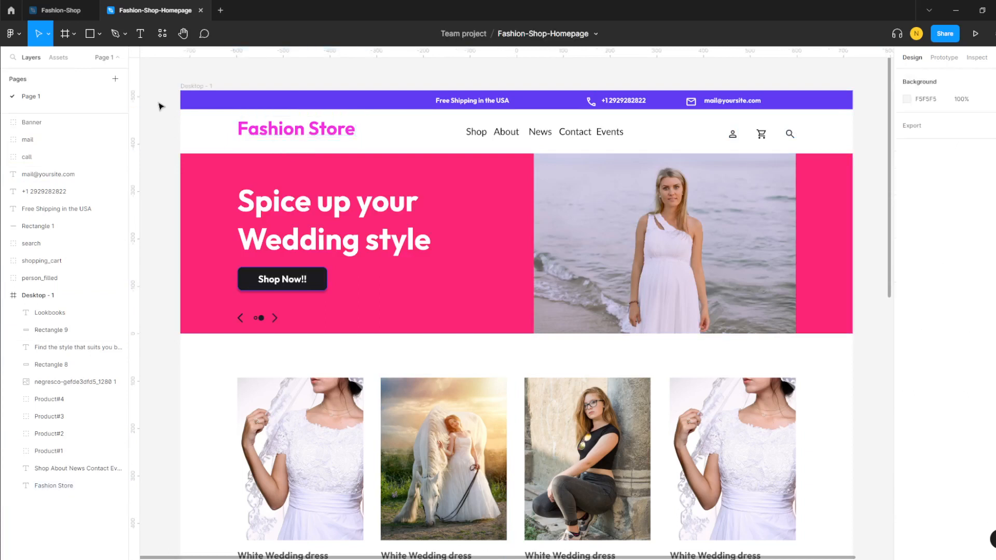
left_click_drag(163, 89, 857, 147)
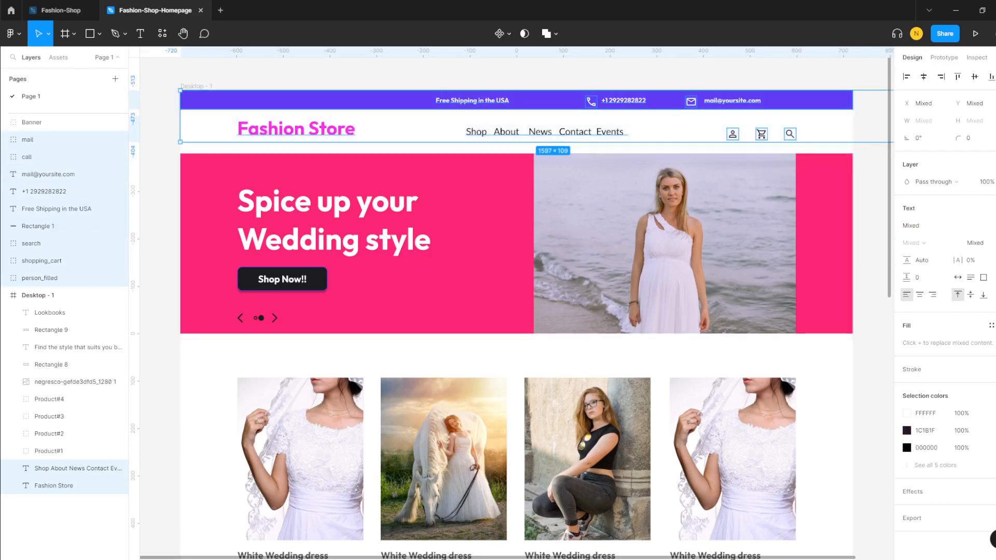
key("ctrl+g")
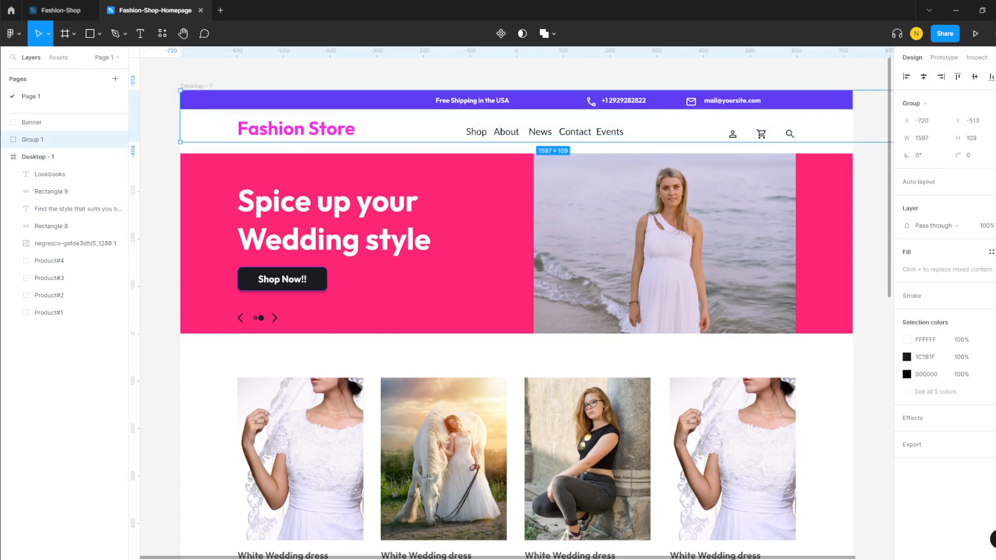
right_click(32, 139)
left_click(59, 271)
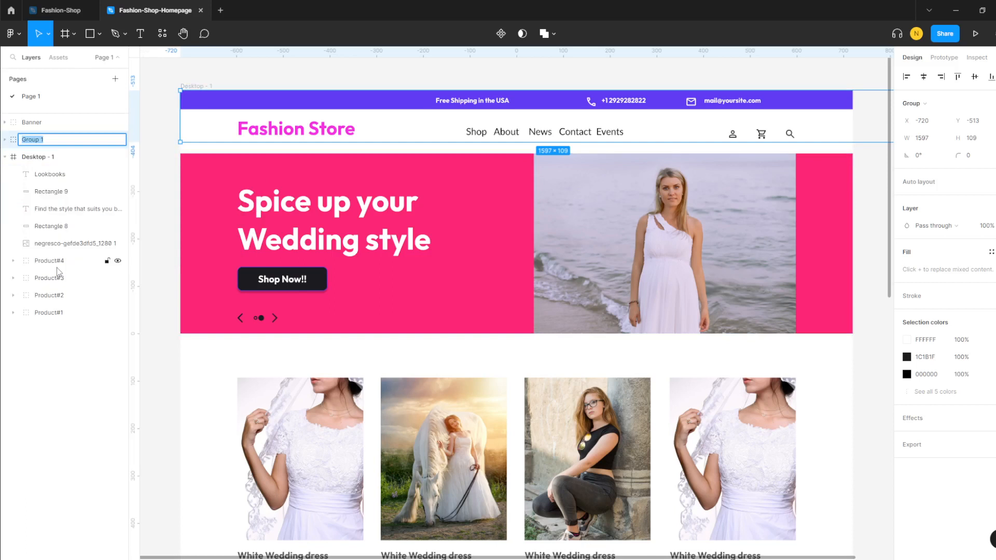
type("Header")
left_click(65, 312)
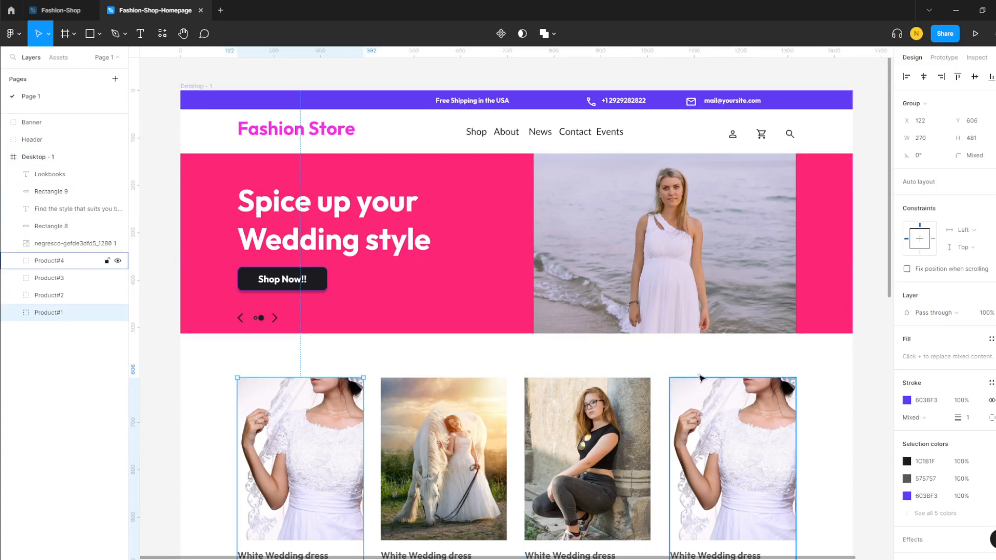
- Group the five purple banner layers and rename the group 'Lookbooks'
scroll(700, 377, "down", 7)
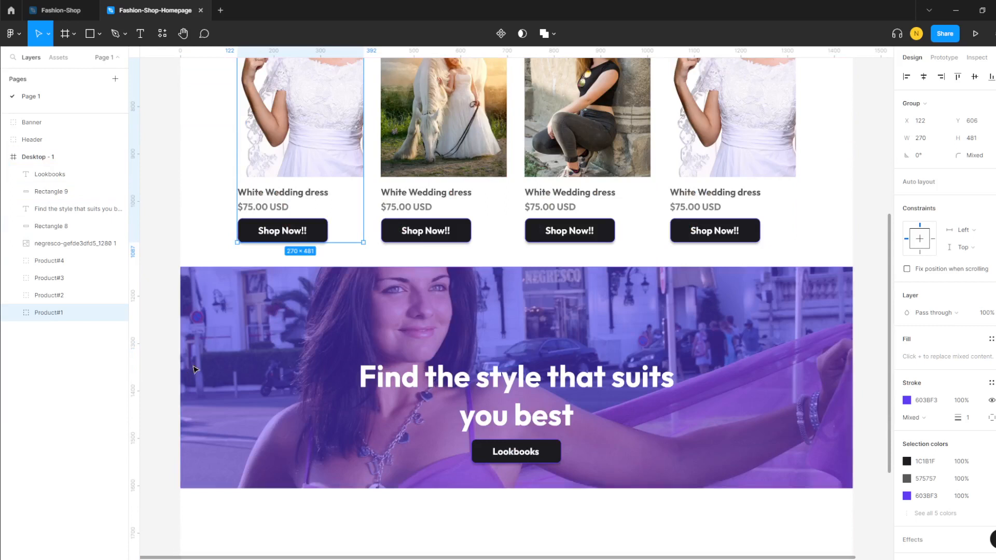
left_click_drag(185, 254, 833, 511)
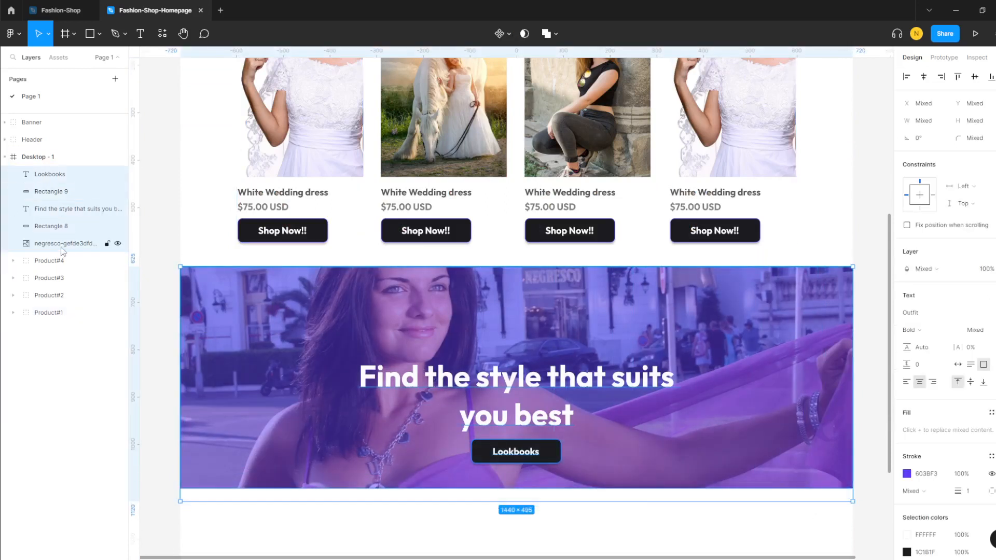
key("ctrl+g")
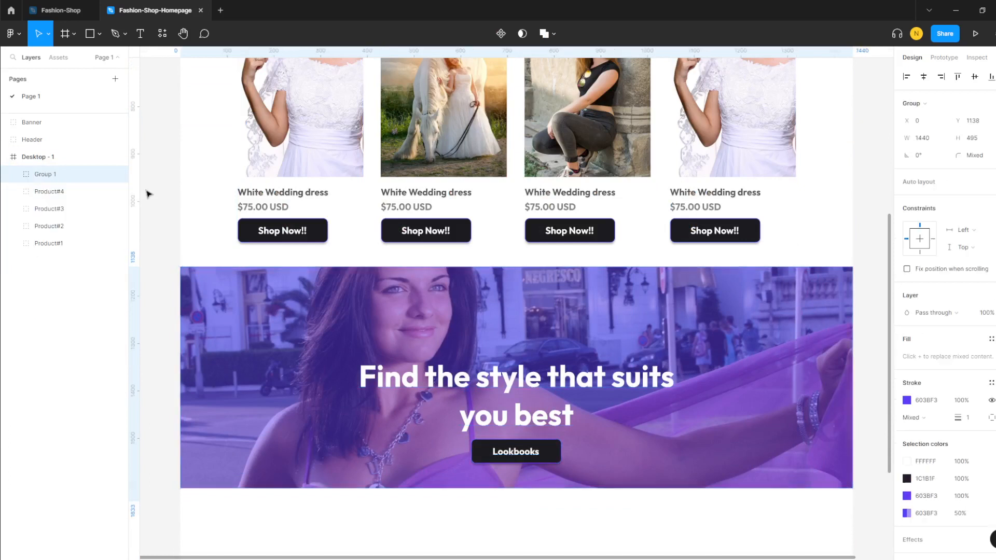
right_click(52, 173)
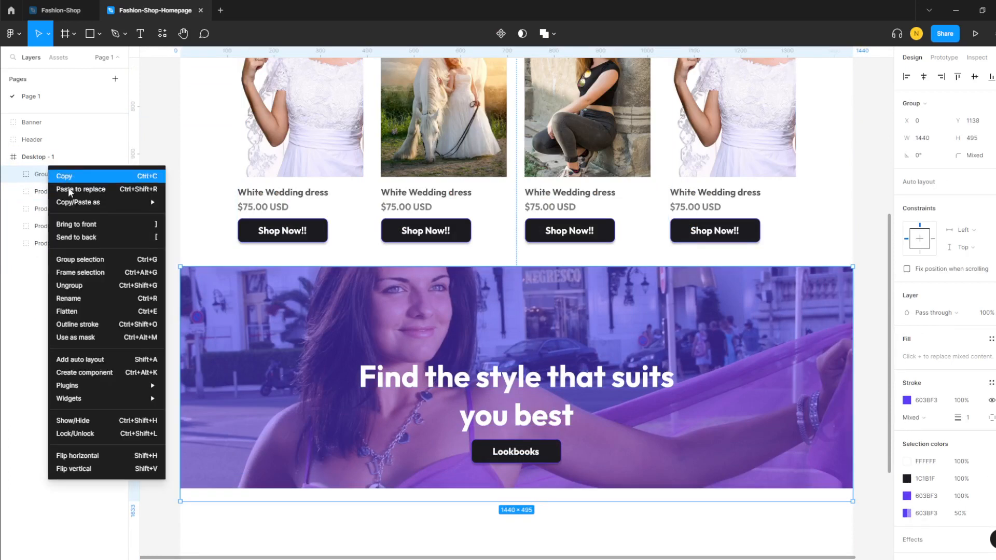
left_click(74, 299)
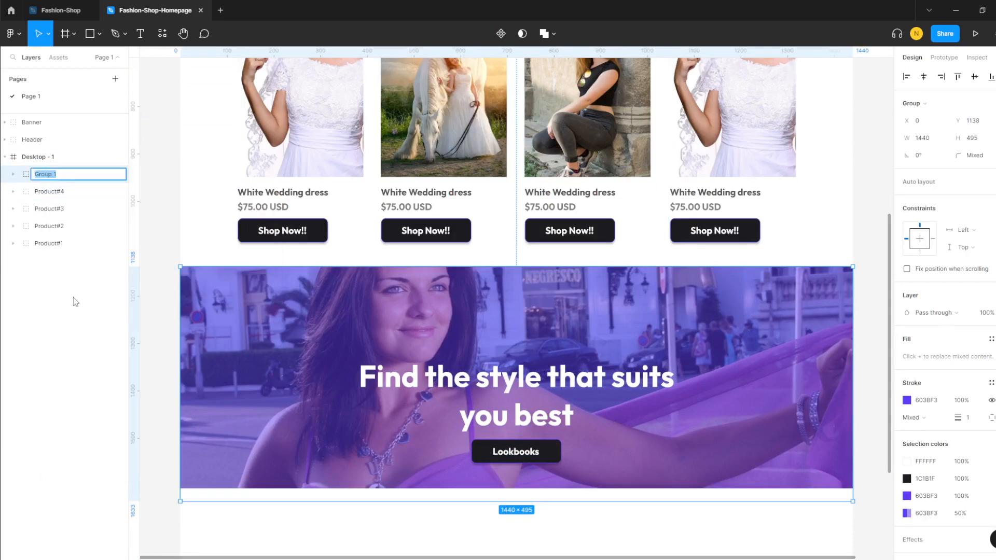
type("Lo")
left_click(63, 345)
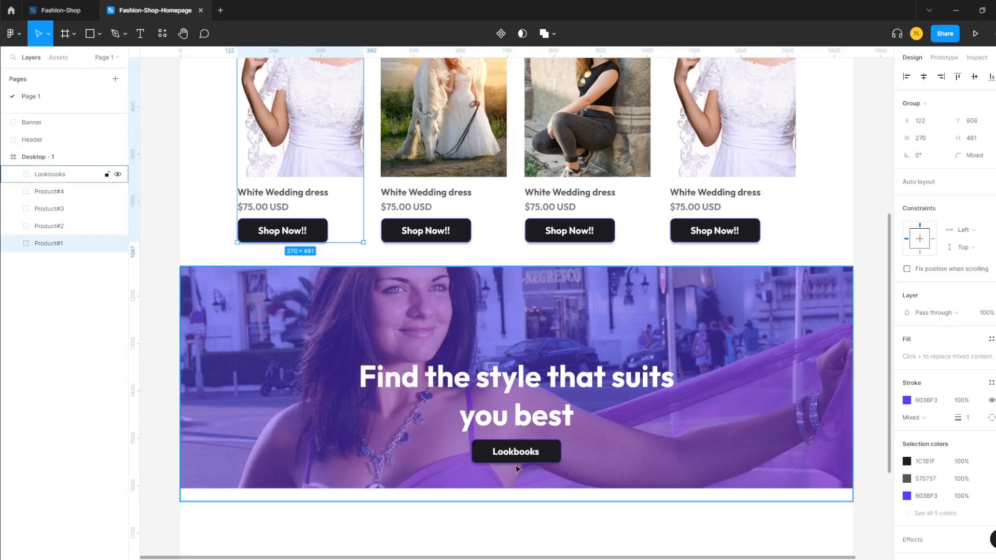
scroll(539, 330, "up", 5)
scroll(294, 325, "up", 1)
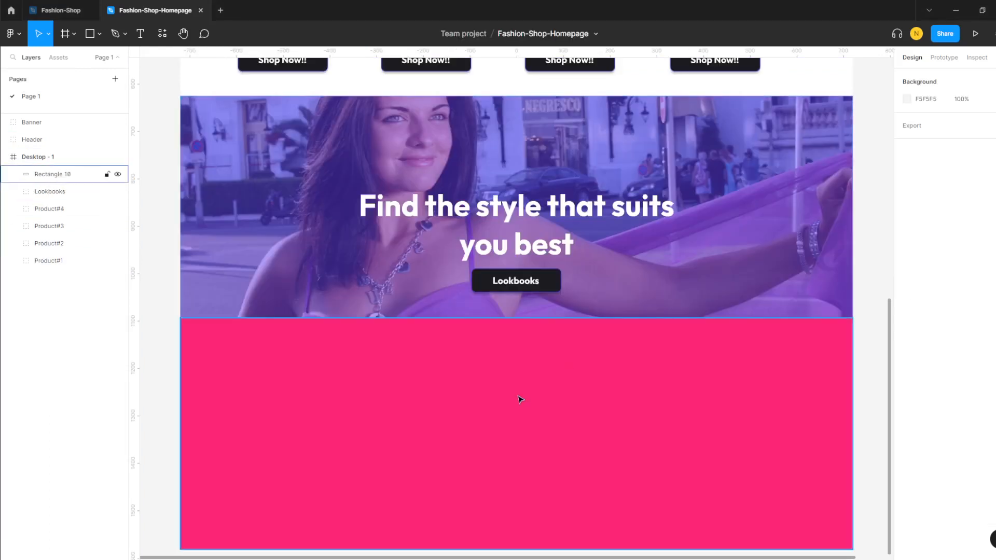
- Draw a black 1 px horizontal line, about 1227 px wide, across the pink footer
scroll(517, 400, "up", 3)
scroll(488, 425, "down", 1)
scroll(472, 416, "down", 3)
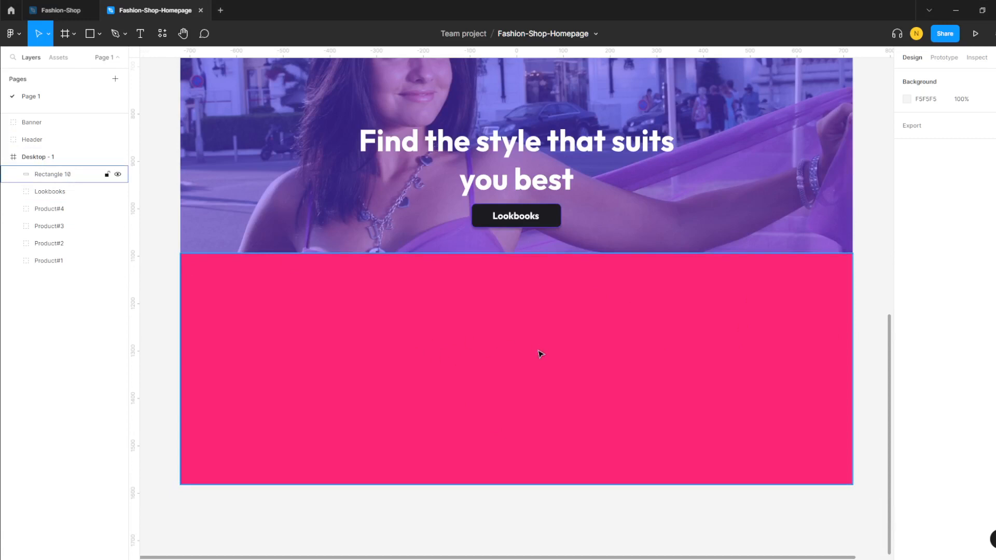
left_click(99, 34)
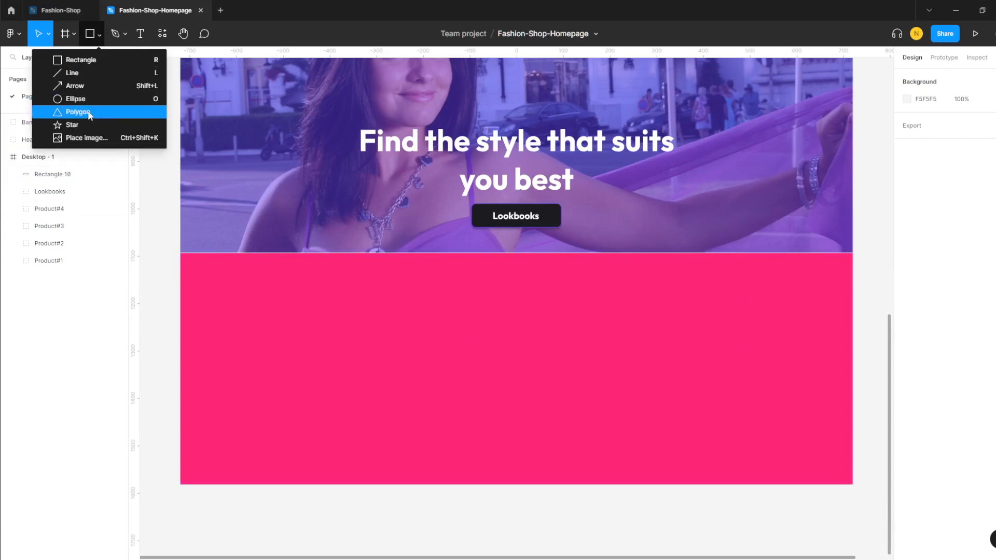
left_click(82, 74)
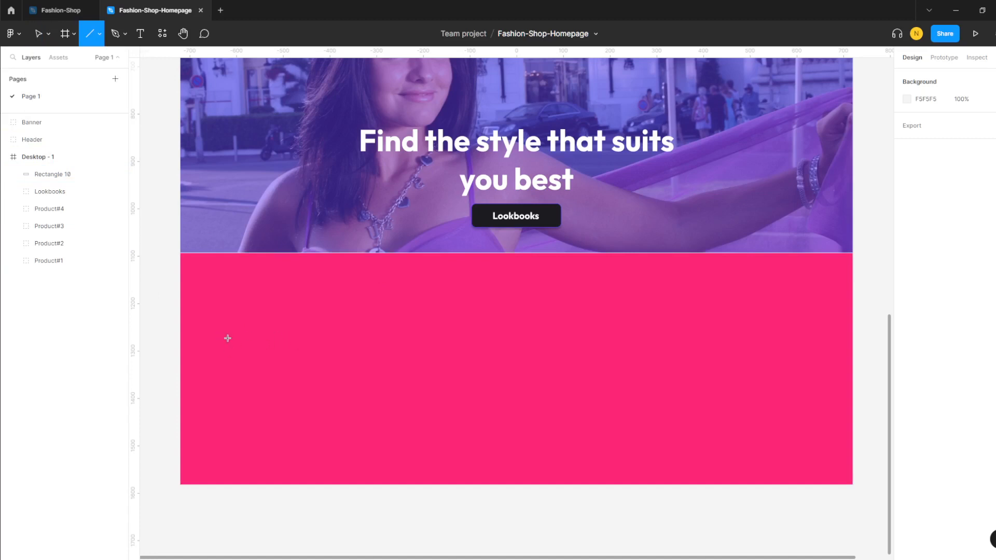
left_click_drag(228, 331, 802, 332)
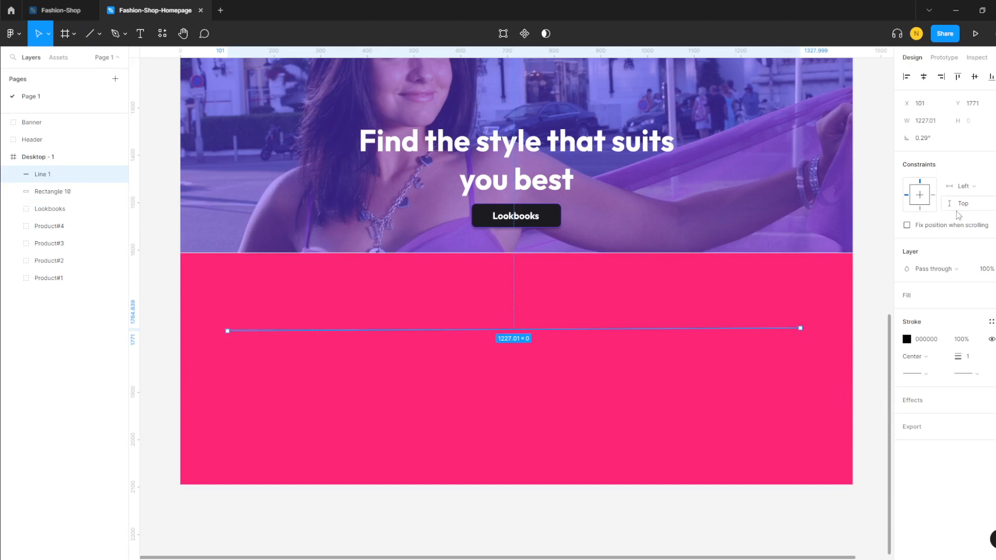
scroll(805, 163, "up", 3)
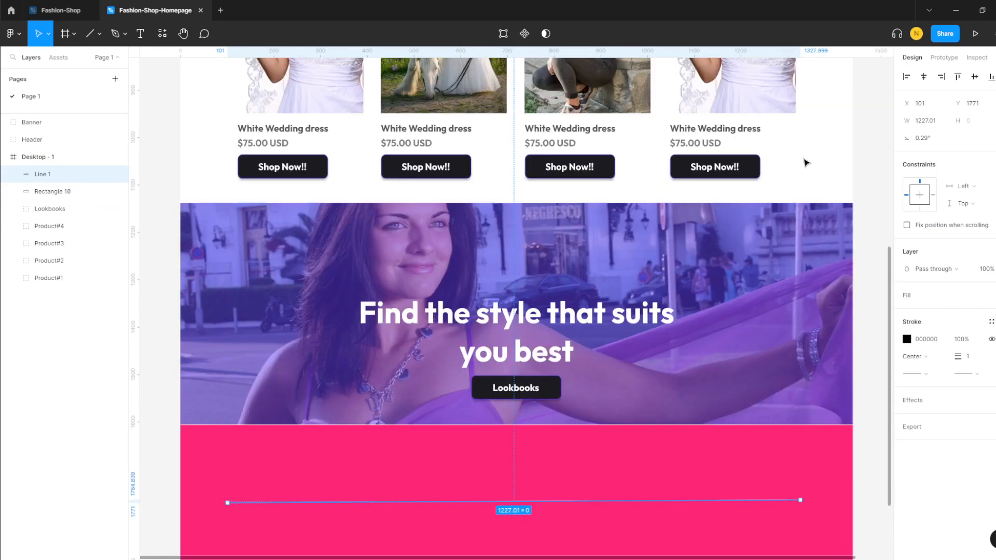
left_click(812, 164)
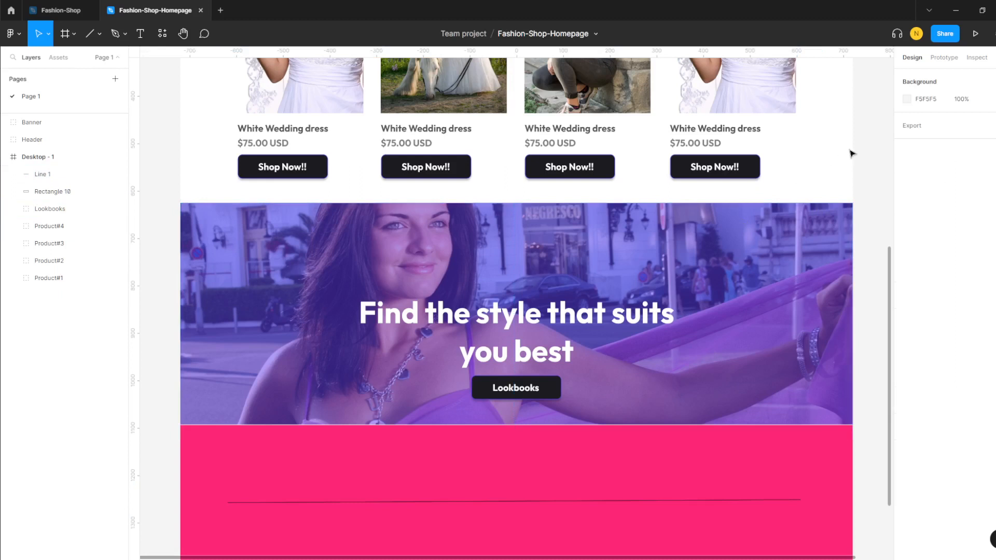
- Show the 12-column layout grid on the Desktop - 1 frame
left_click(49, 156)
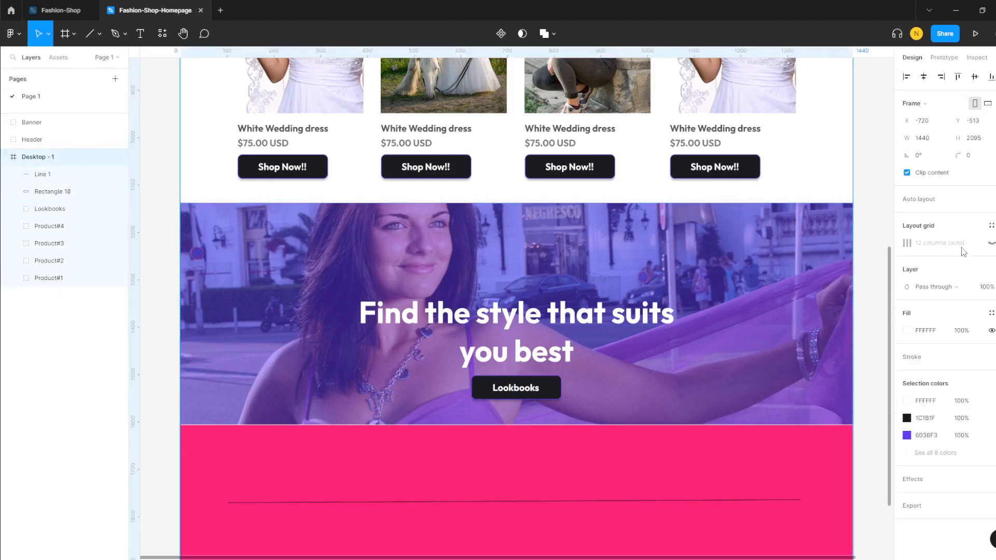
left_click(992, 243)
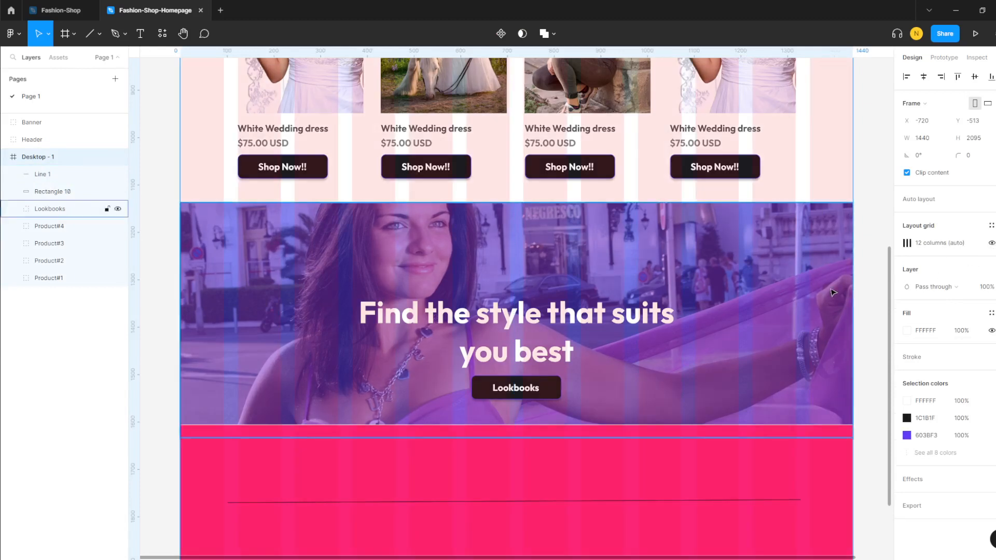
scroll(832, 292, "down", 3)
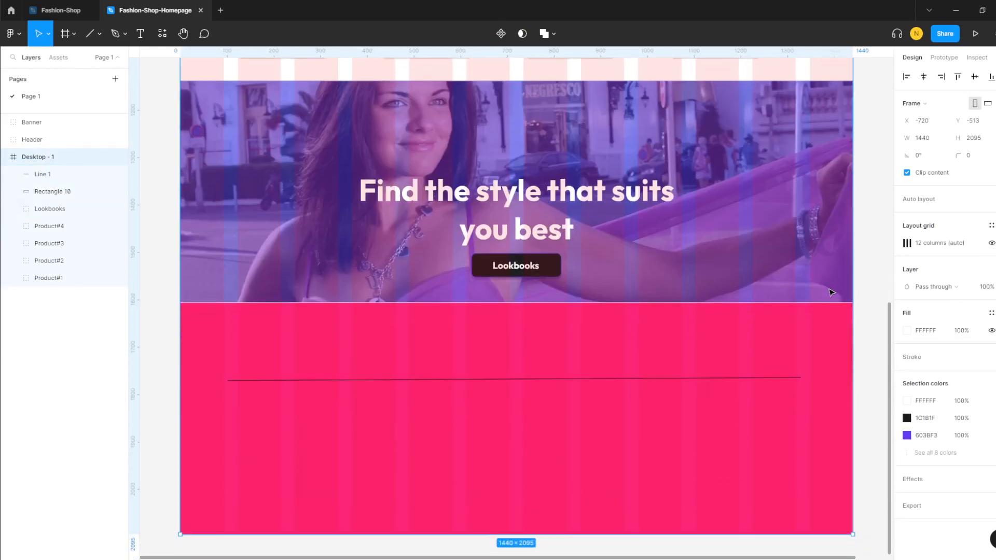
- Trim Line 1 to about 1195 px so it starts at the grid margin (x 123)
left_click(352, 379)
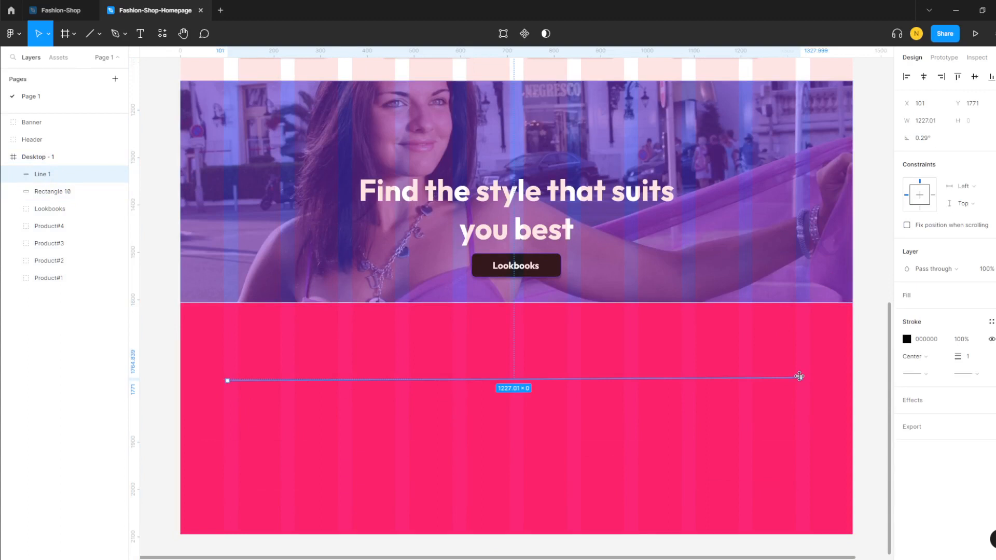
left_click_drag(799, 377, 796, 377)
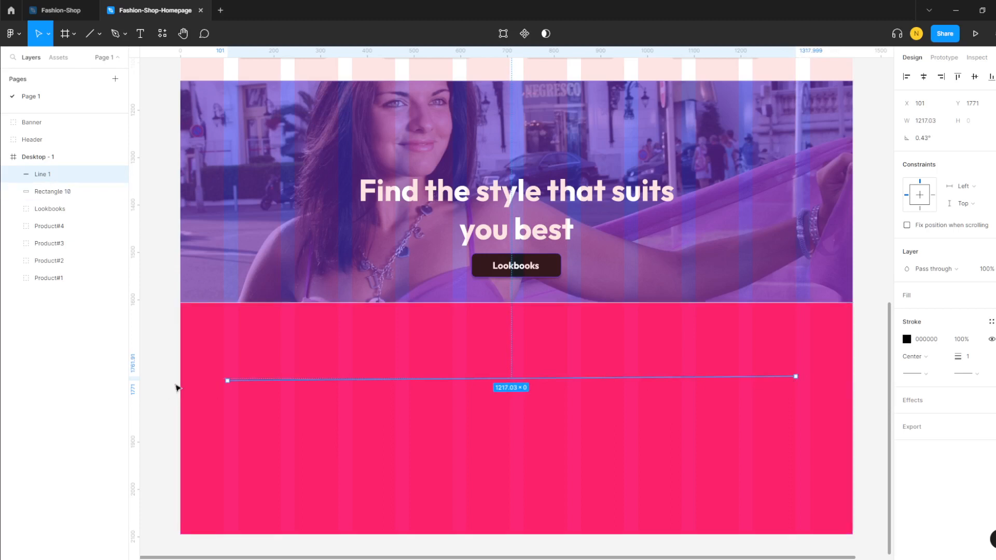
left_click_drag(227, 381, 238, 381)
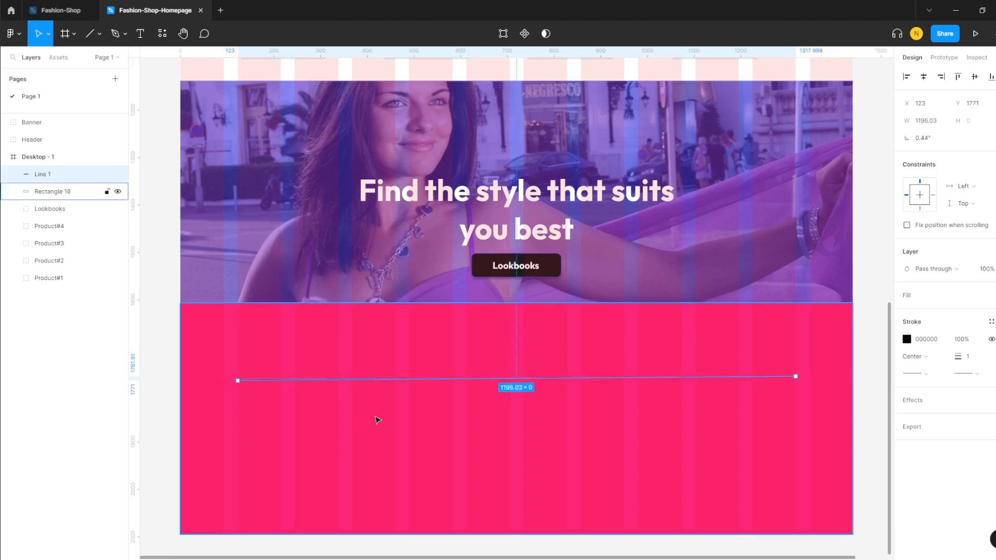
left_click(377, 420)
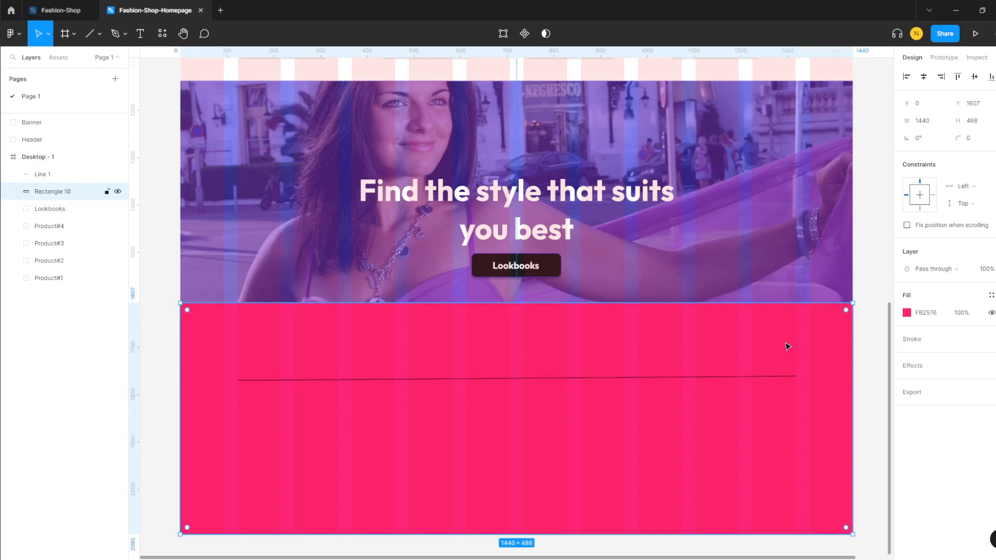
- Change Line 1's stroke colour to white (FFFFFF)
left_click(714, 377)
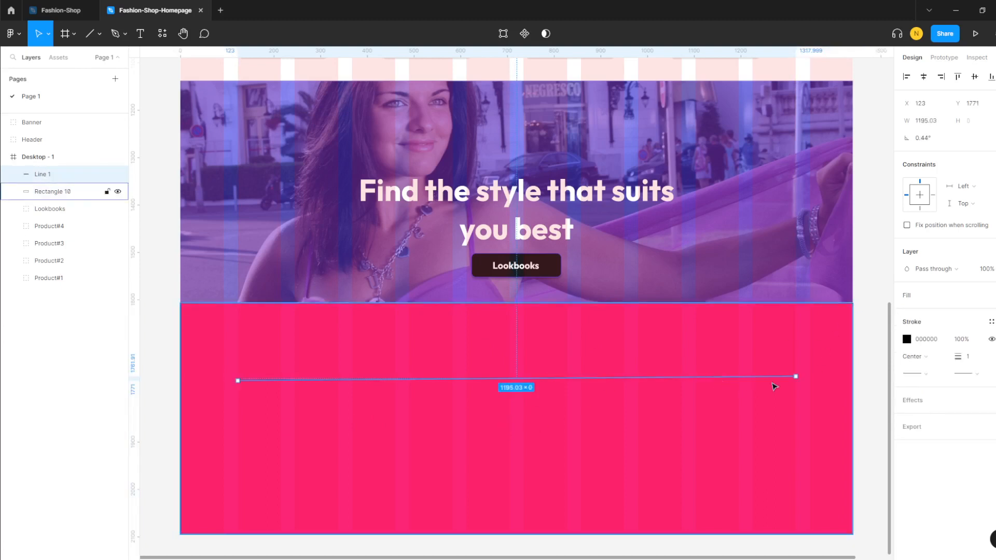
left_click(906, 340)
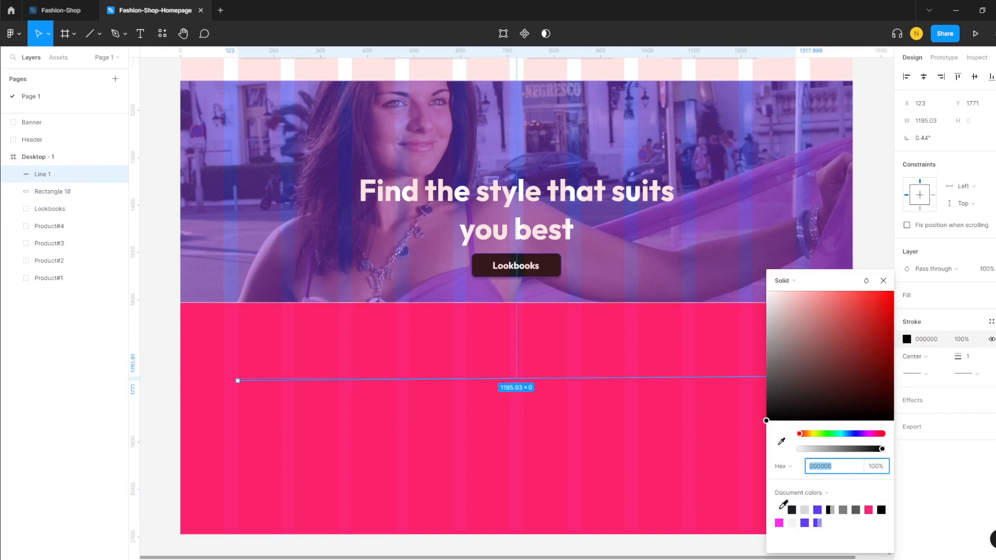
left_click(793, 523)
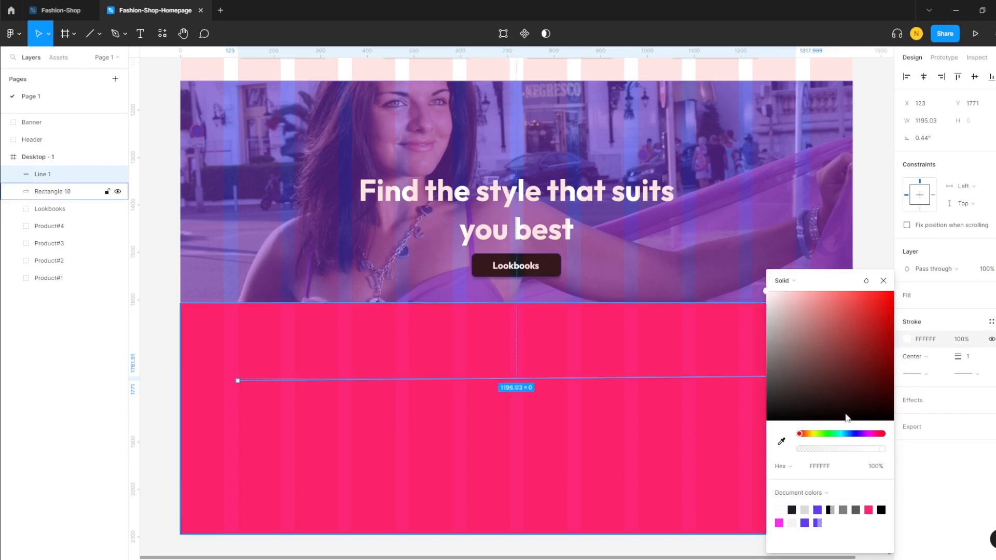
left_click(883, 281)
left_click(859, 357)
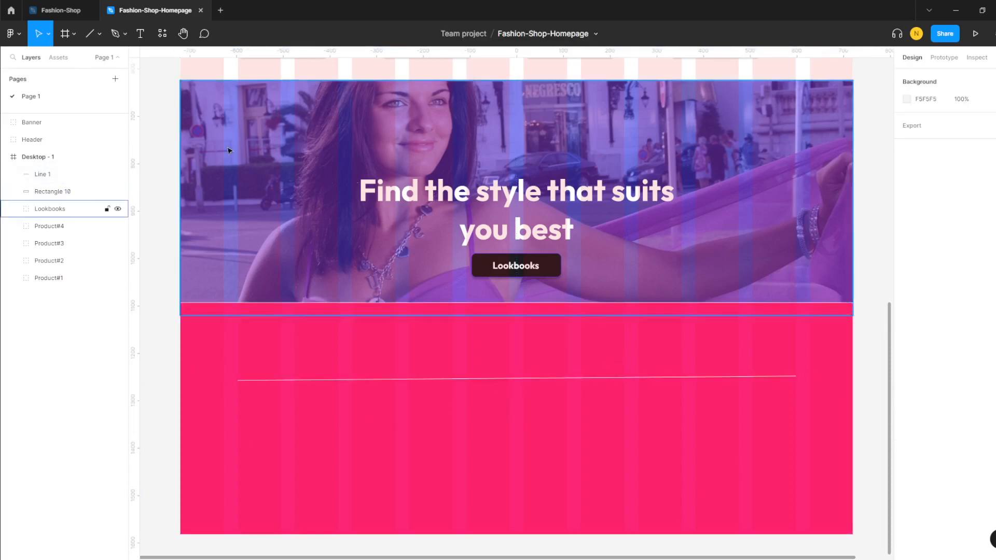
- Draw a second line, about 557 px, across the footer's right half and delete Line 1
left_click(90, 34)
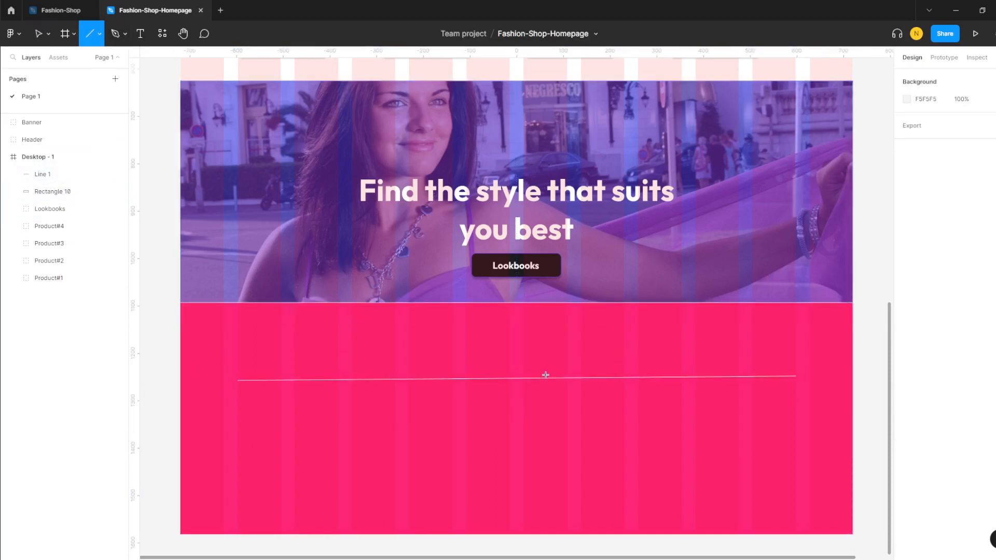
left_click_drag(536, 345, 794, 343)
left_click(773, 441)
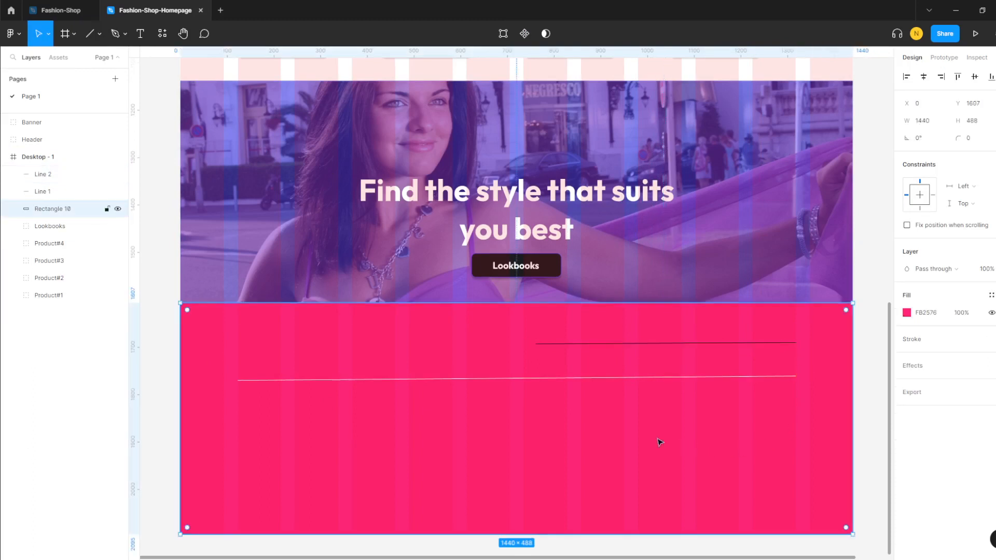
left_click(554, 380)
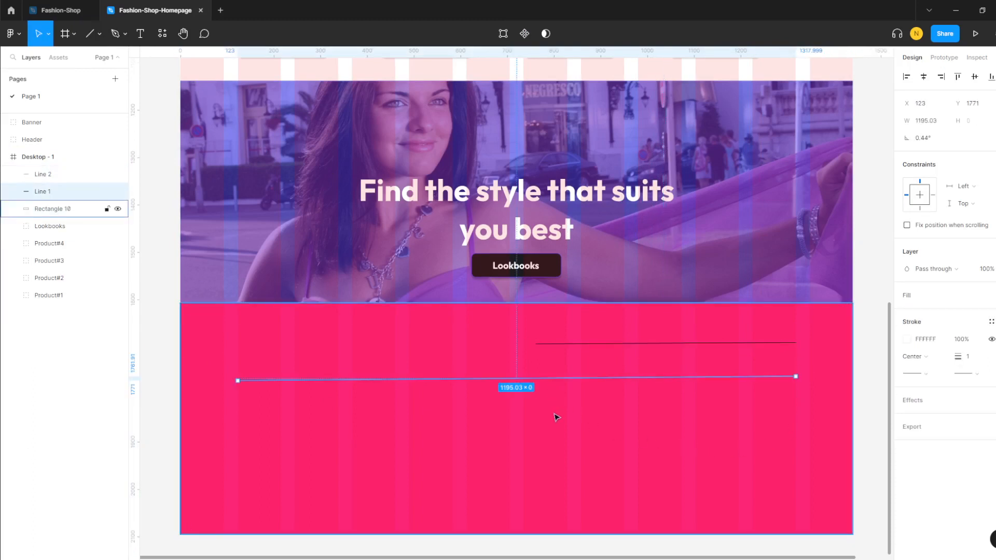
key("Delete")
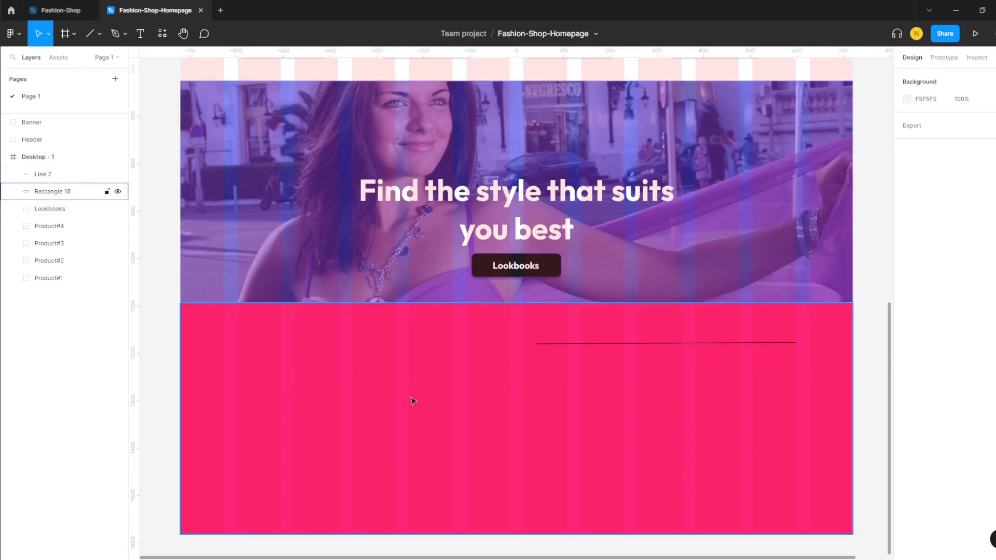
- Extend Line 2 leftward to 580 px wide and give it a white FFFFFF stroke
left_click(561, 343)
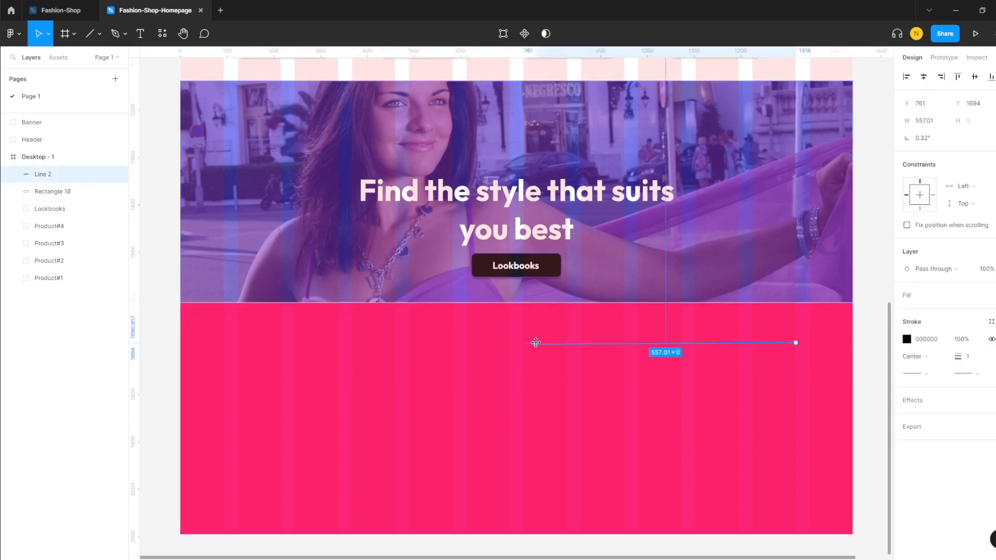
left_click_drag(536, 343, 526, 343)
left_click(571, 378)
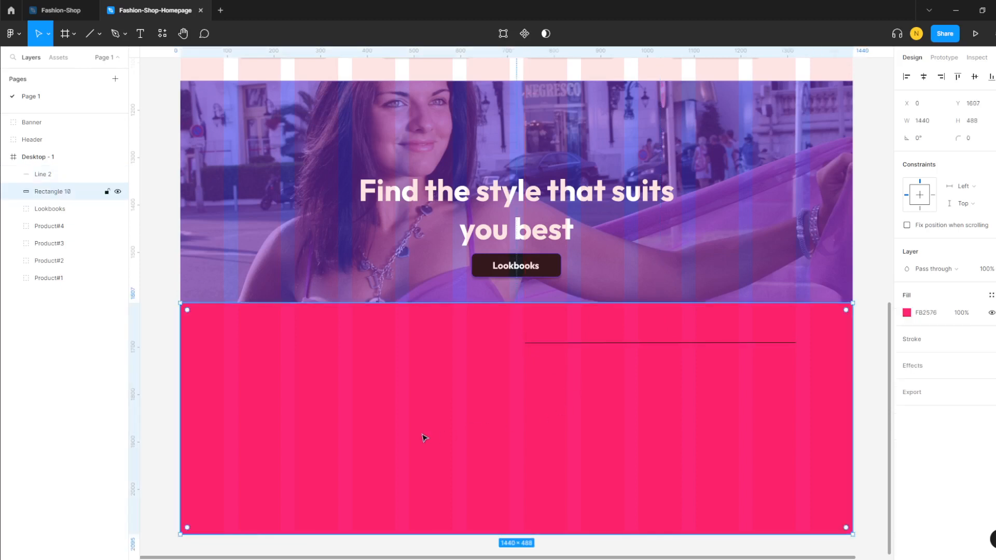
left_click(758, 343)
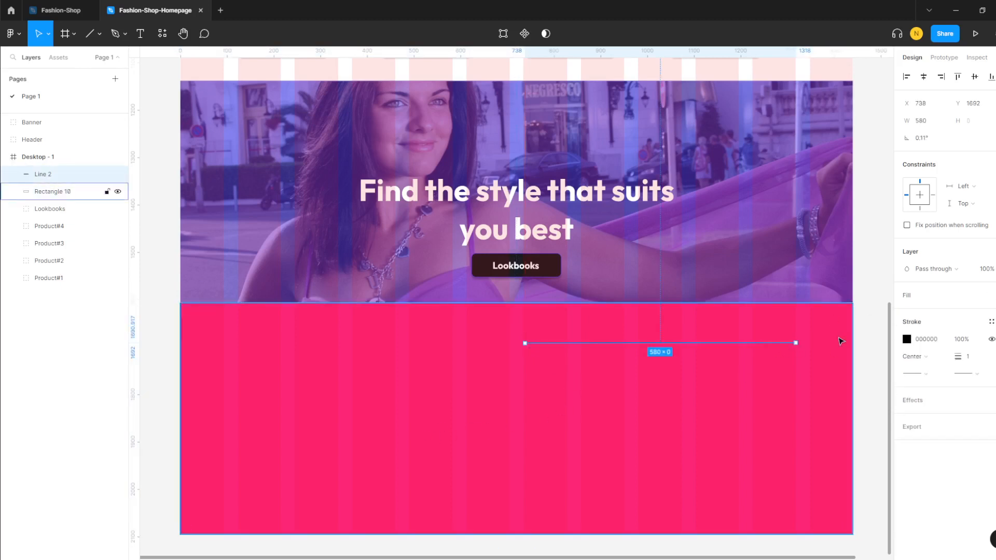
left_click(906, 342)
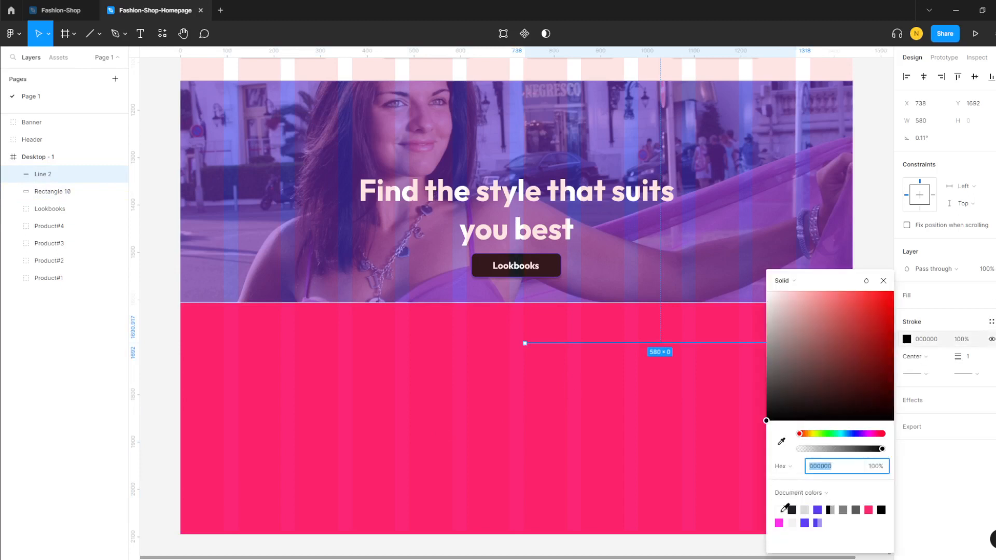
left_click(779, 510)
left_click(874, 253)
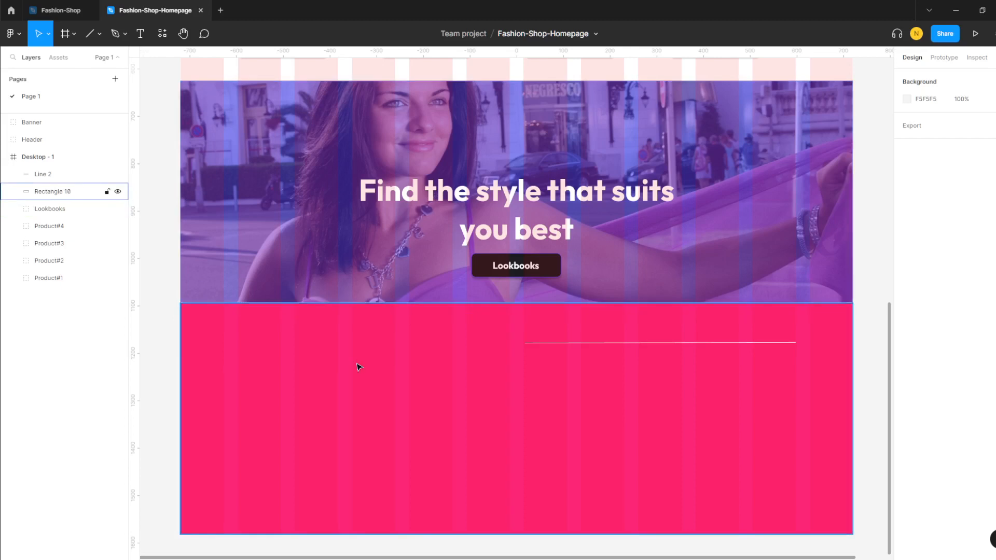
- Keep Line 2 without arrowheads and adjust its stroke weight
left_click(636, 343)
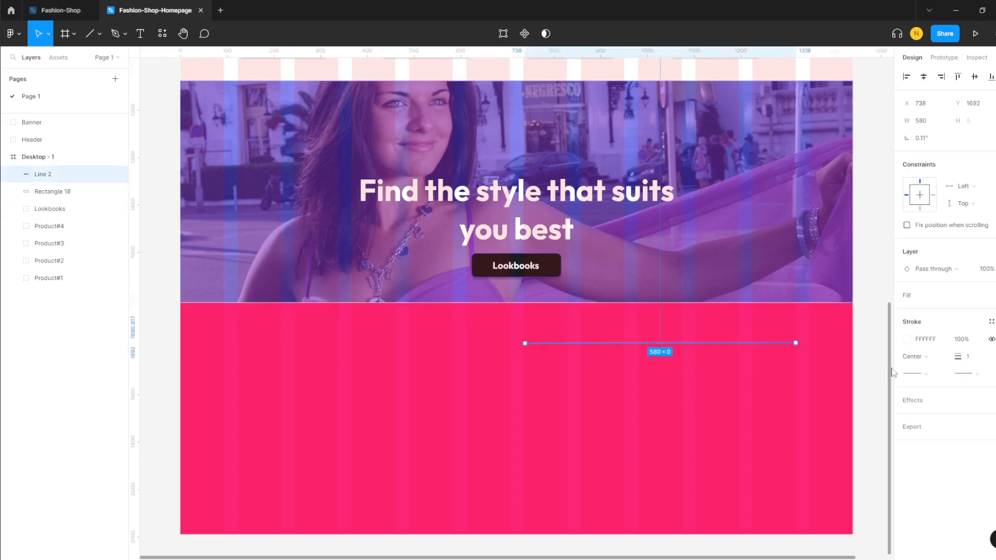
left_click(977, 373)
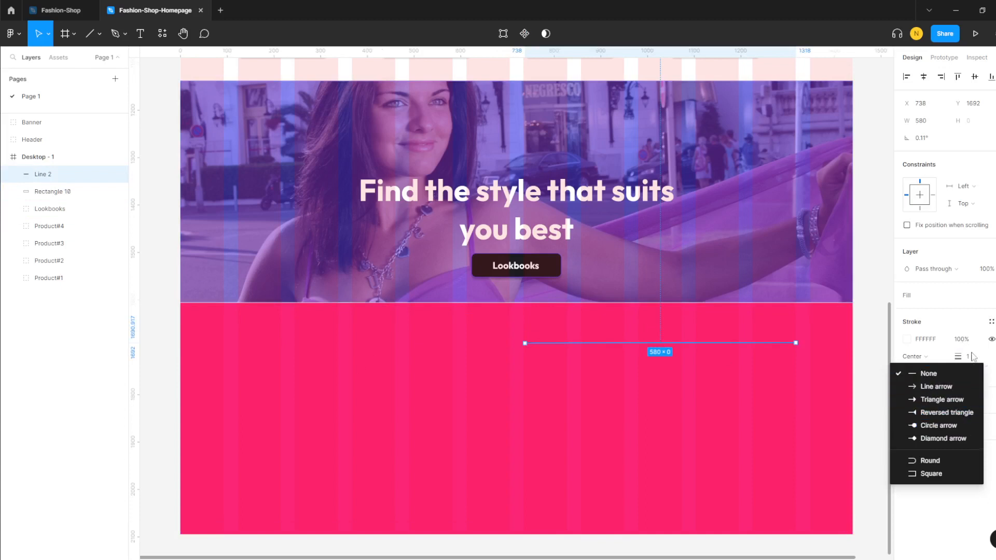
left_click(992, 360)
left_click(927, 375)
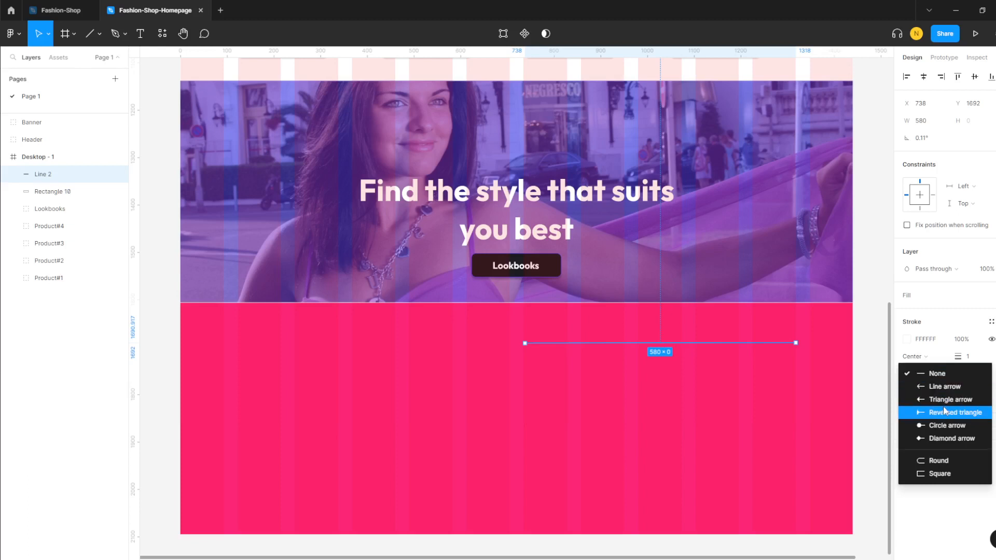
left_click(953, 346)
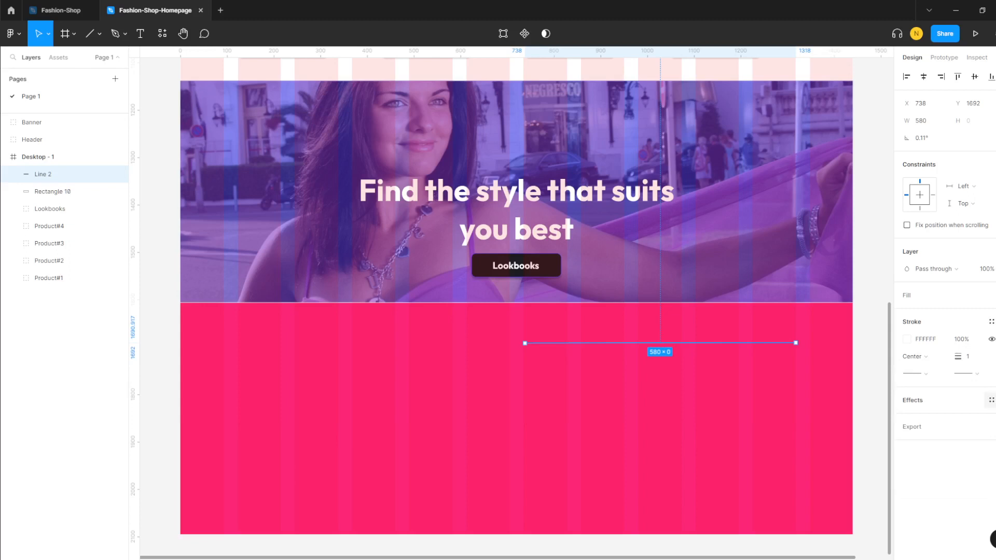
left_click(971, 358)
key("Return")
left_click(737, 397)
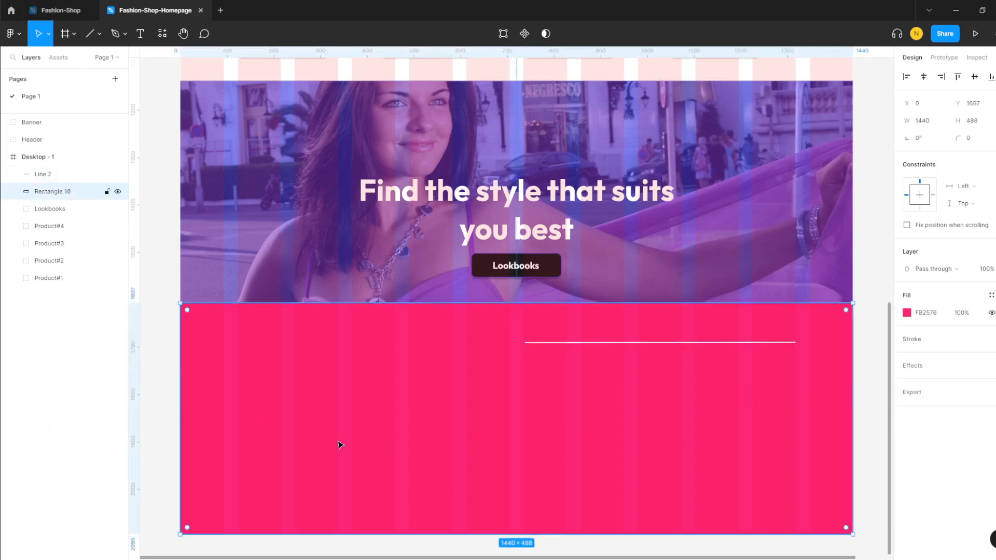
- Draw a long Line 3, about 1196 px wide, across the footer below Line 2
left_click(94, 44)
left_click_drag(237, 391, 797, 391)
left_click(824, 444)
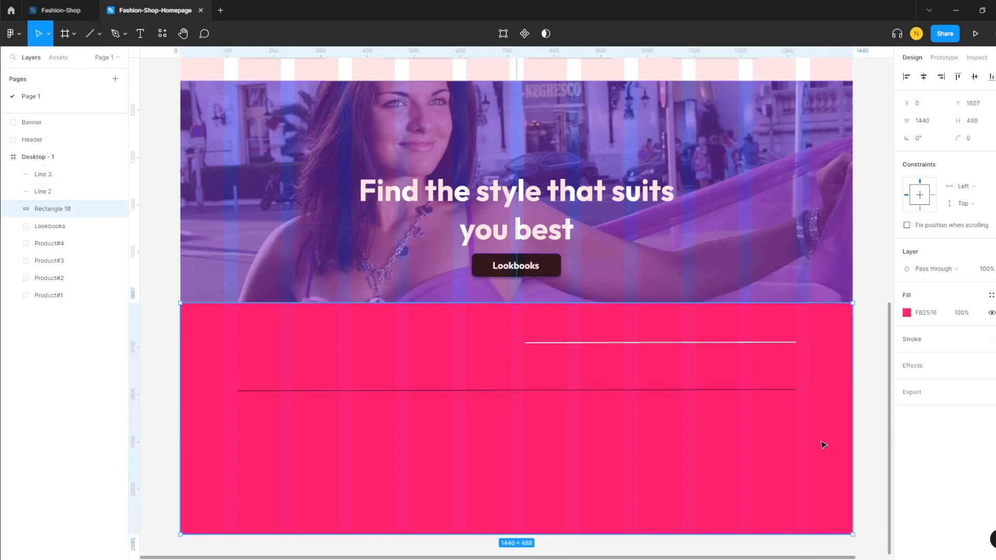
- Give Line 3 a white FFFFFF stroke with a weight of 3
left_click(745, 391)
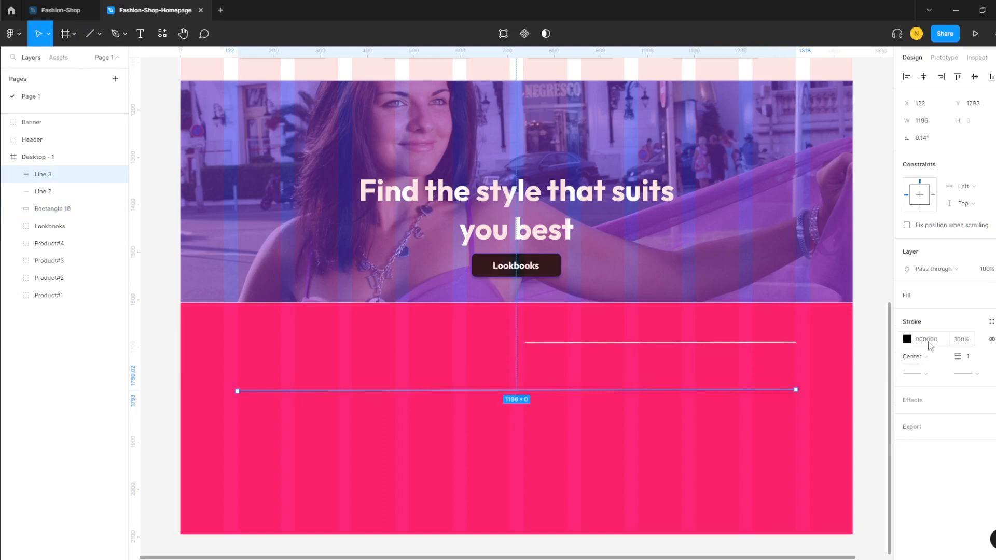
left_click(907, 340)
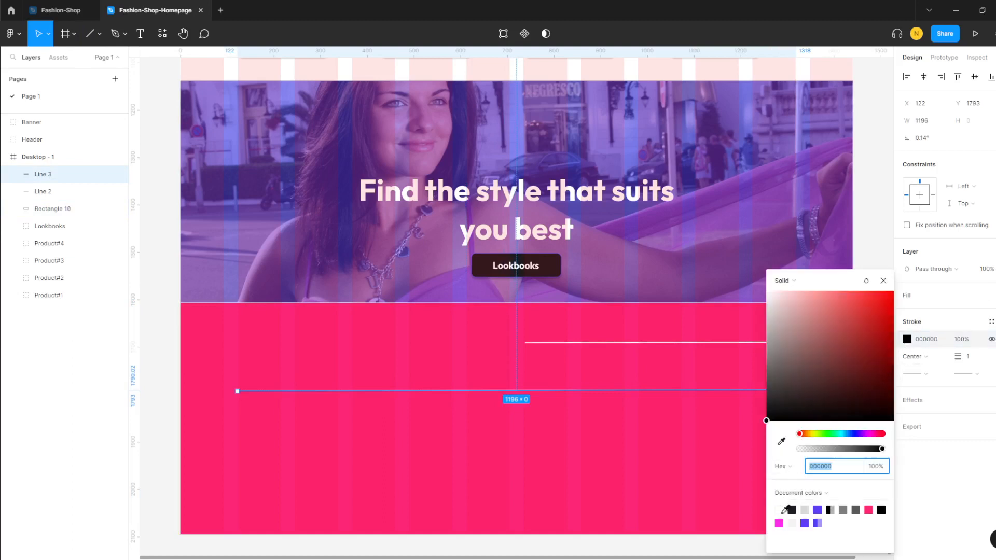
left_click(779, 509)
left_click(974, 361)
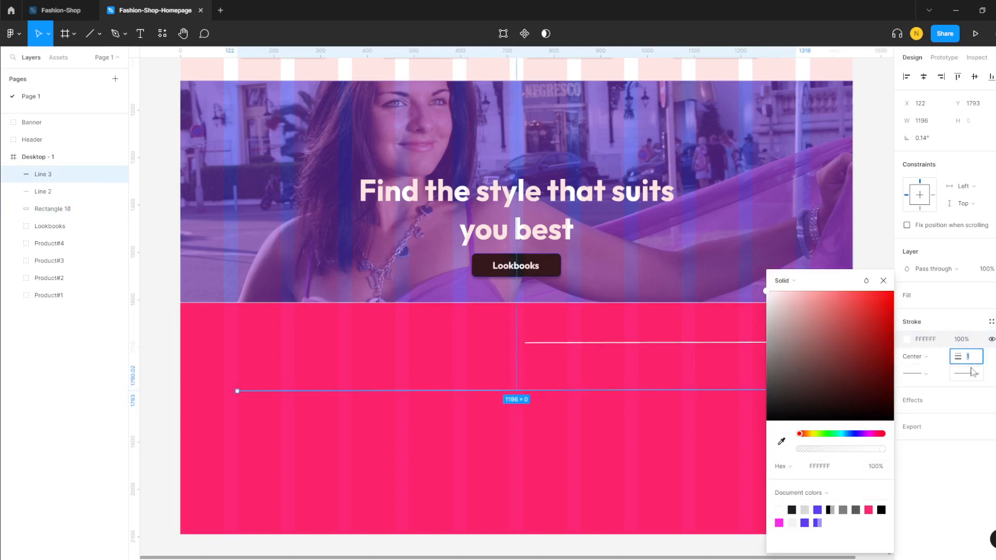
type("3")
key("Return")
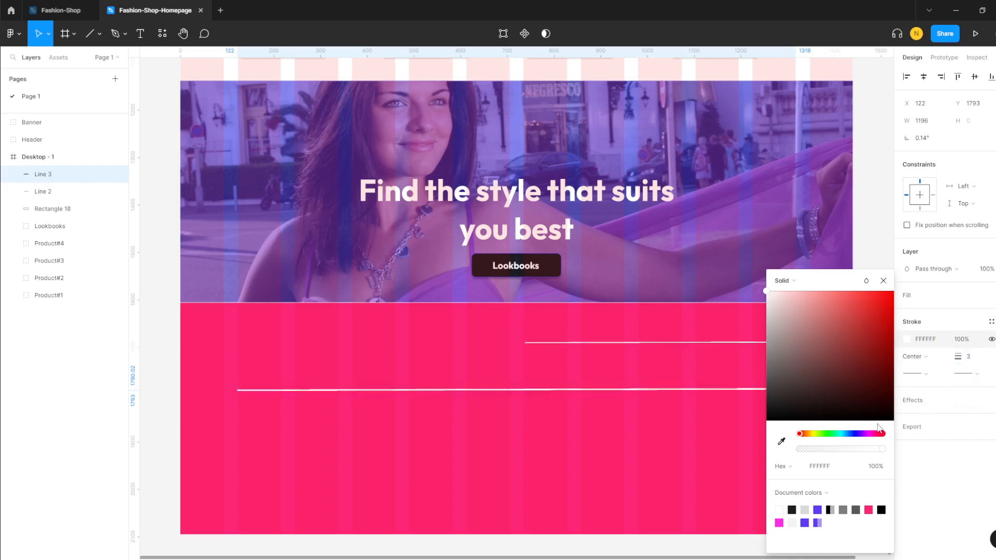
left_click(641, 457)
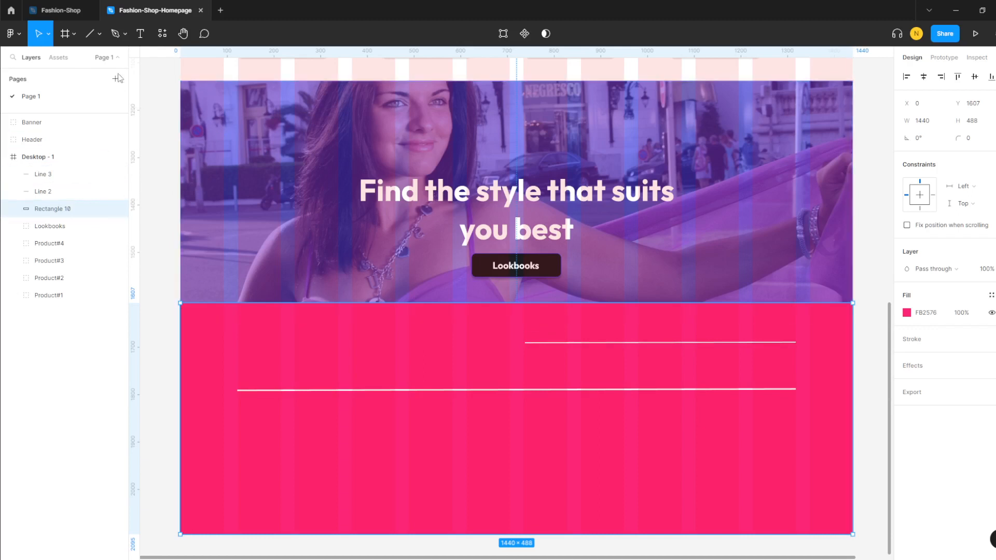
- Insert a white Material Symbols arrow_forward icon at the right end of Line 2
left_click(163, 34)
left_click(228, 132)
left_click(230, 206)
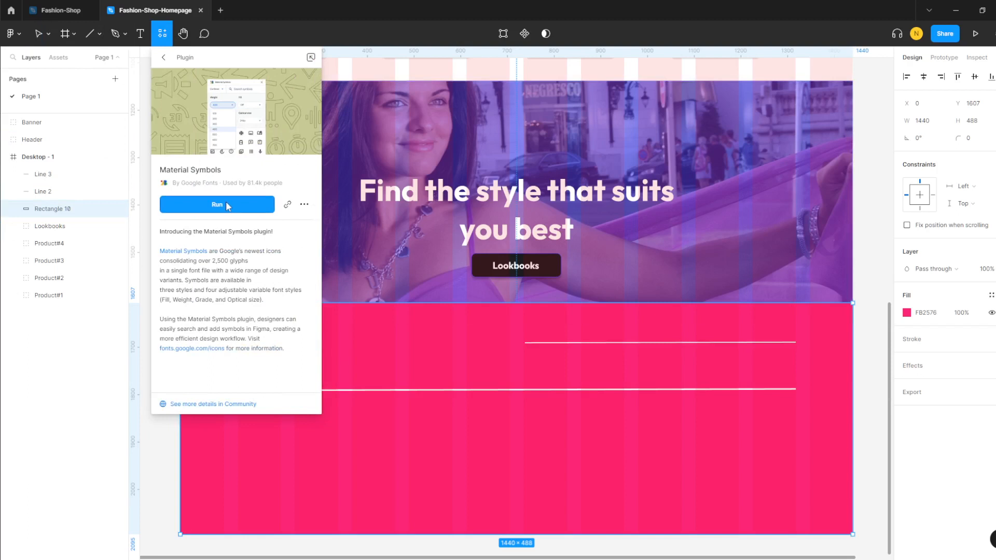
type("arro")
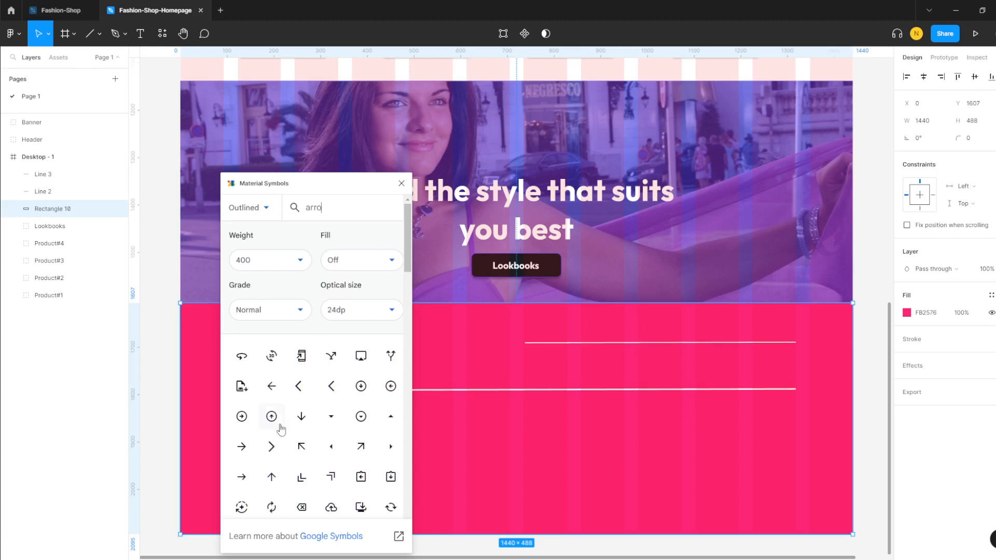
left_click(242, 447)
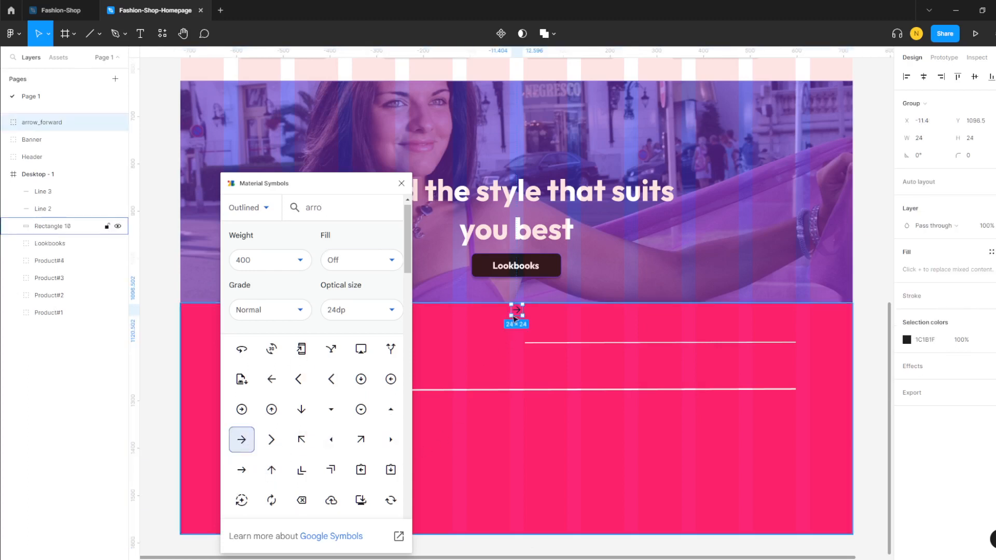
left_click_drag(514, 318, 787, 337)
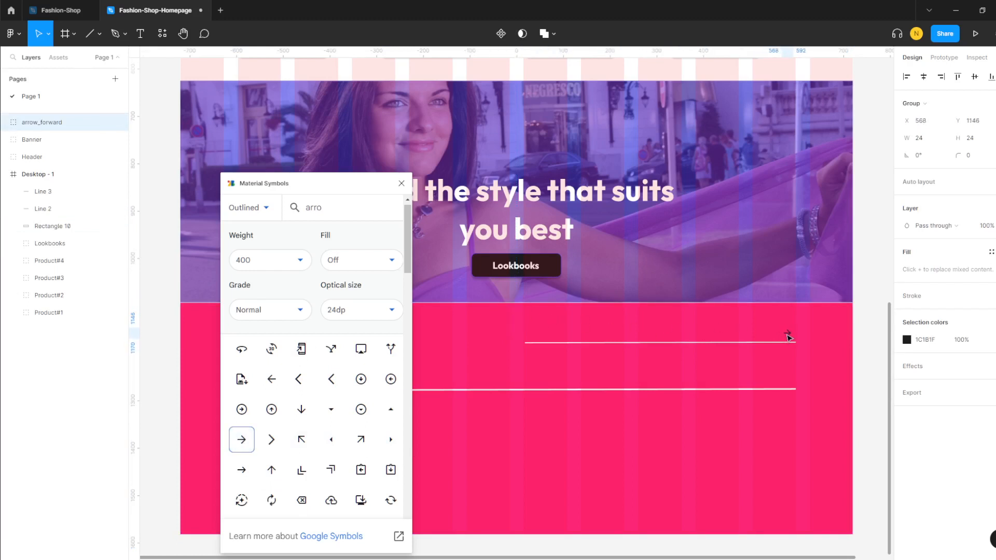
left_click(906, 339)
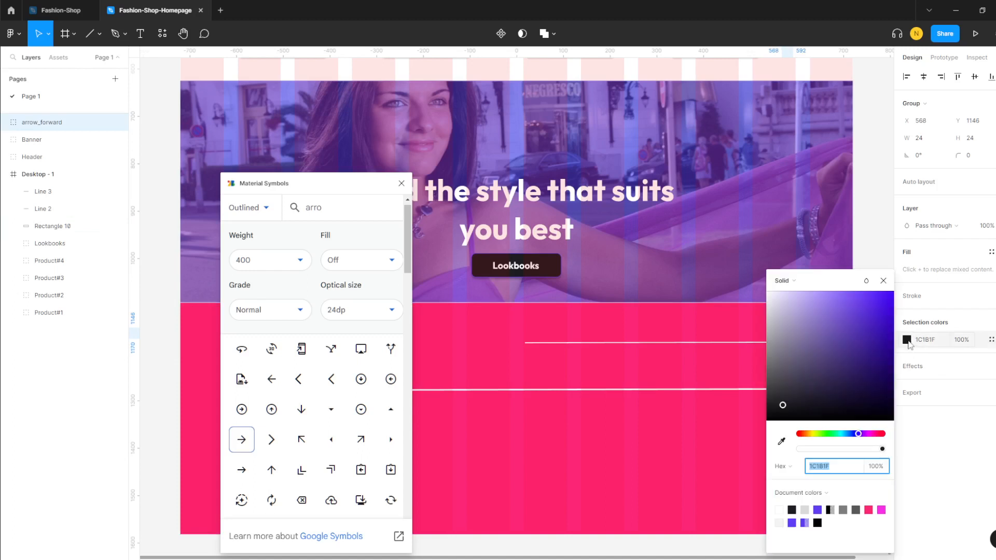
left_click(779, 510)
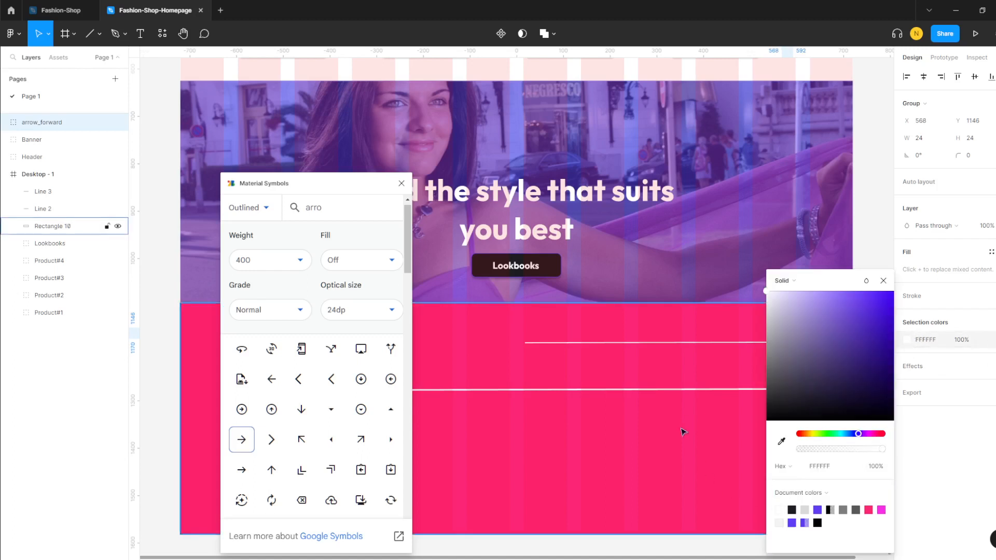
left_click(647, 454)
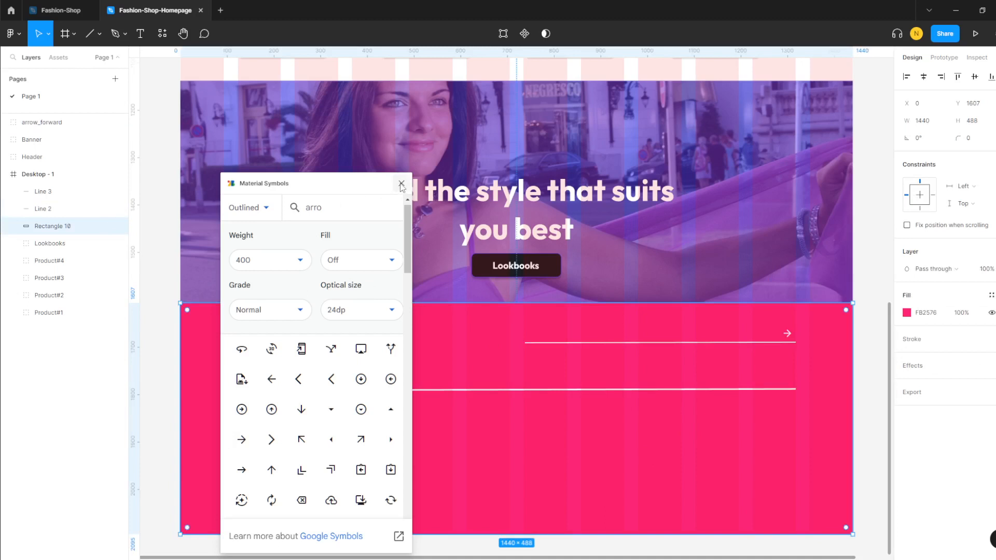
- Insert the forward_to_inbox mail icon at the footer's left side and make it white
double_click(313, 207)
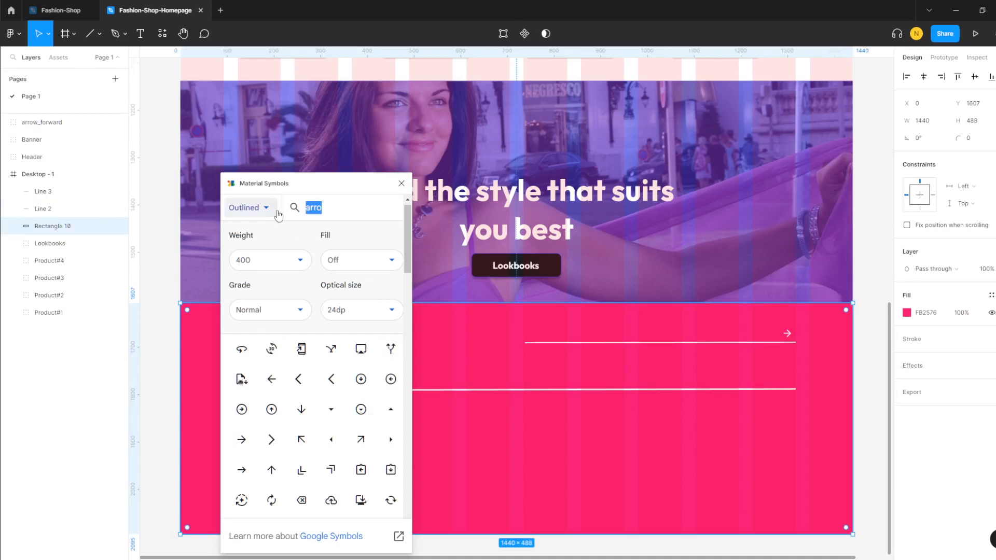
type("email")
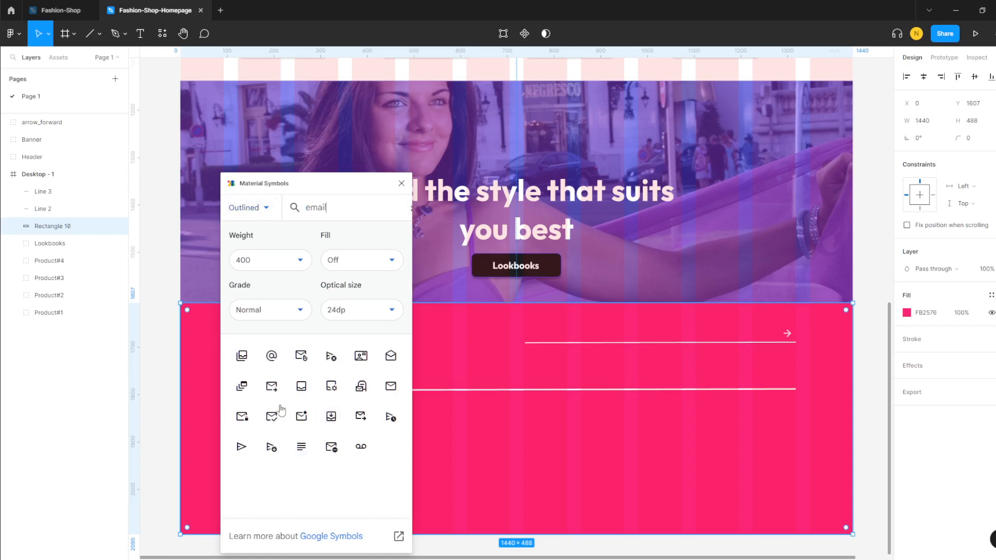
left_click(272, 387)
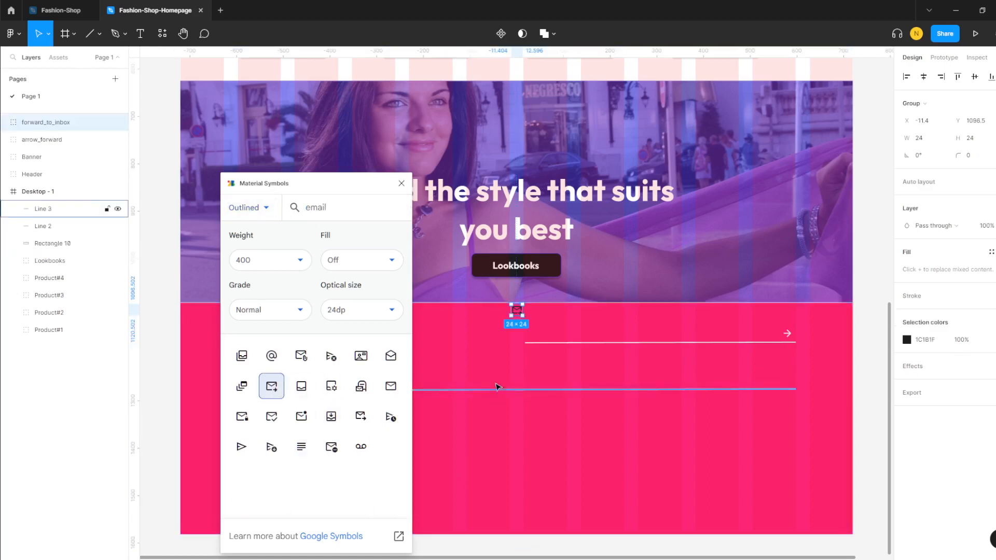
left_click(402, 184)
left_click_drag(517, 311, 262, 349)
left_click(318, 356)
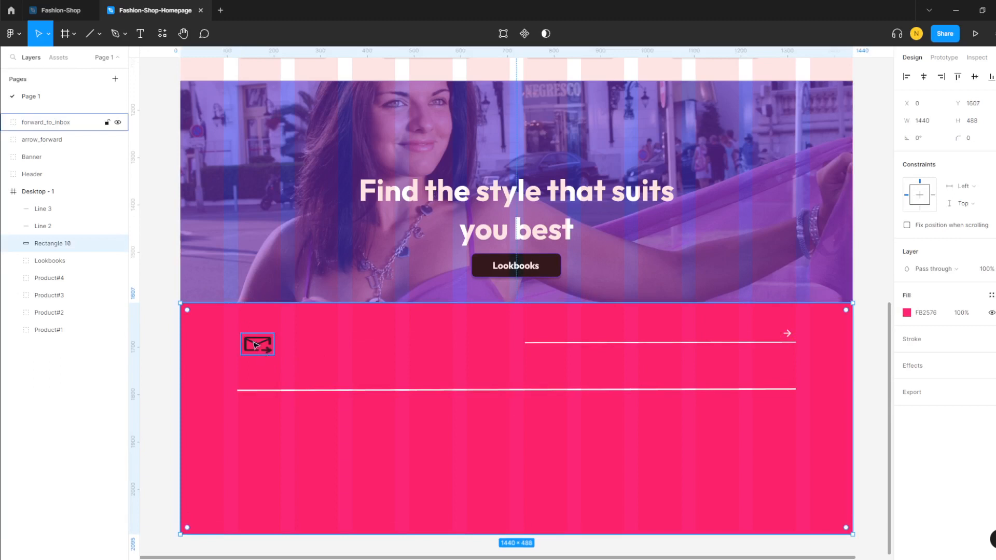
left_click(254, 344)
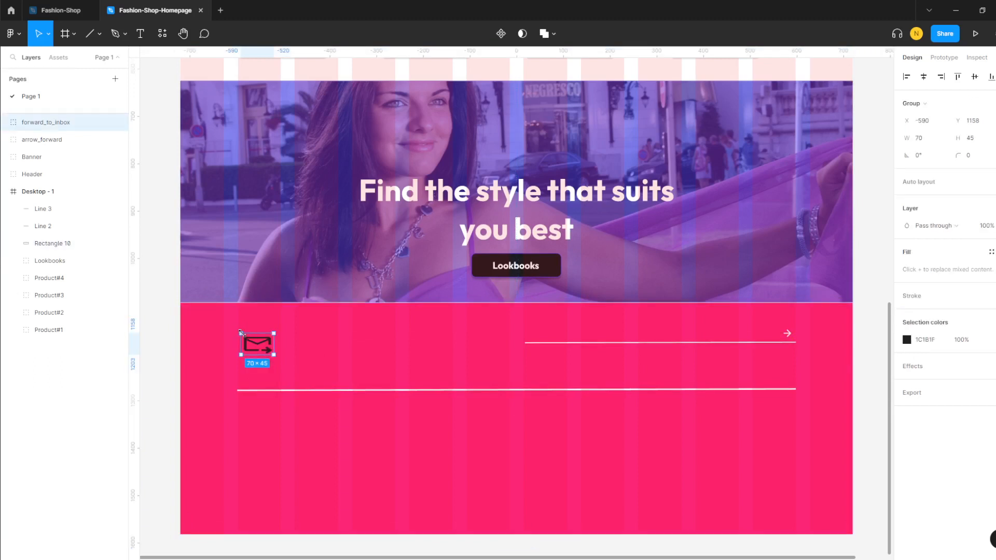
left_click(287, 360)
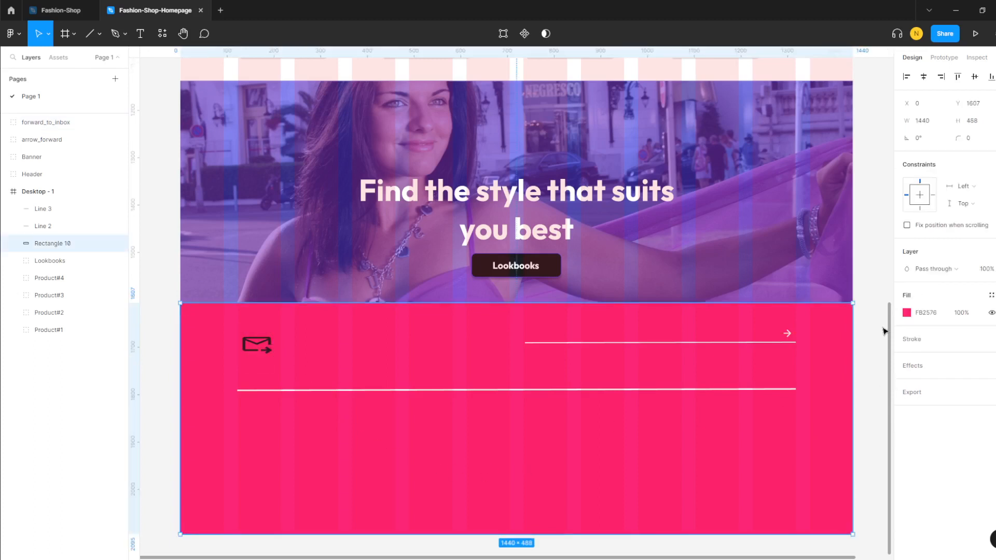
left_click(266, 351)
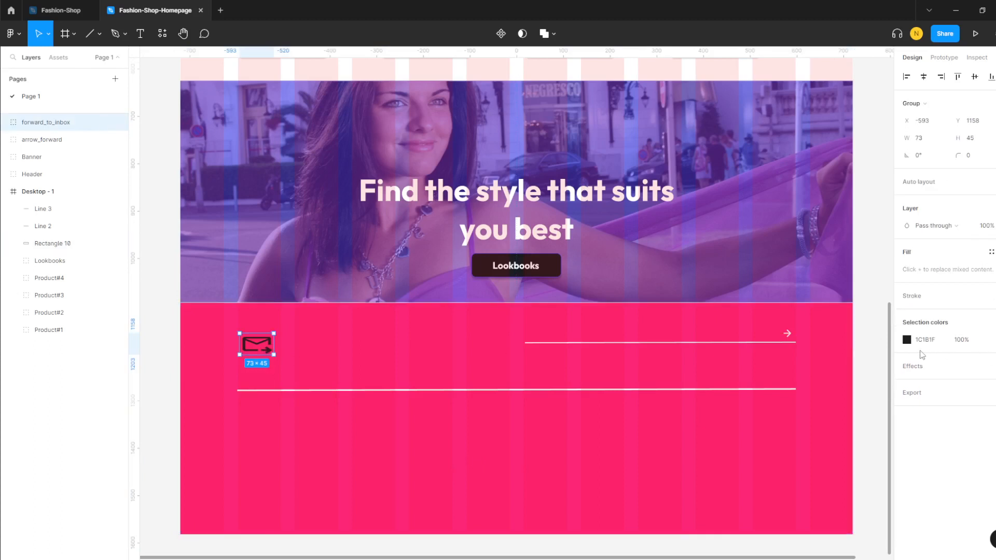
left_click(908, 340)
left_click(779, 510)
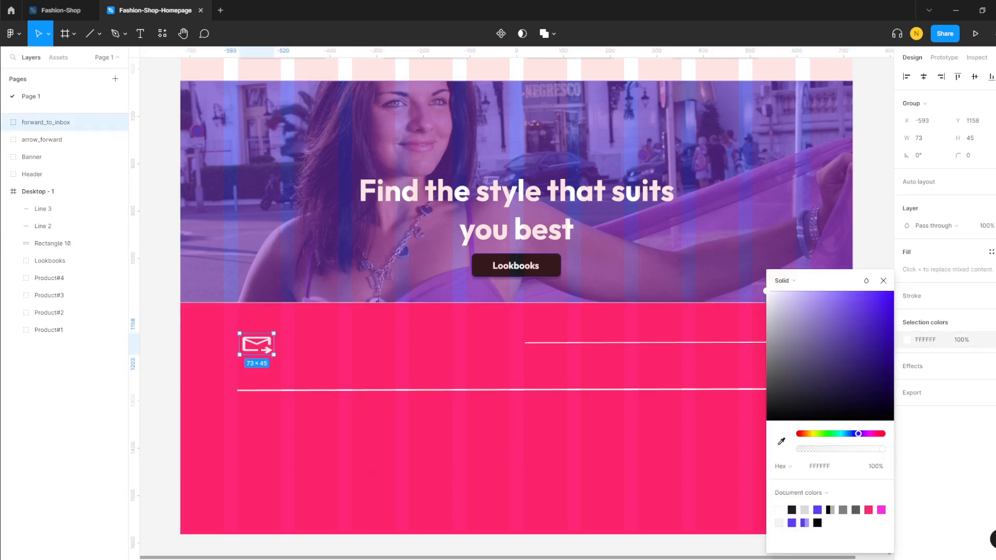
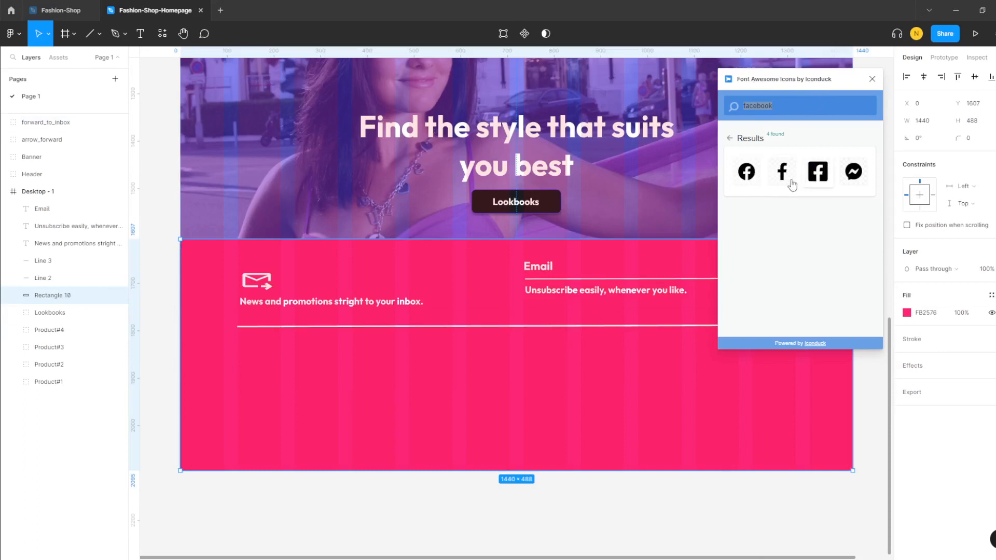
- Insert the round Facebook icon from Iconduck into the footer's lower left
left_click(746, 173)
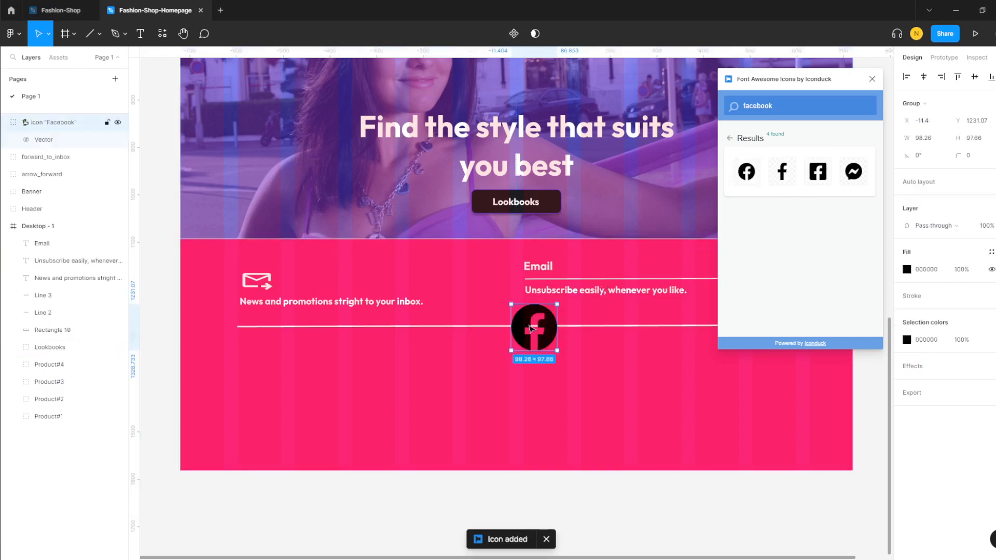
left_click_drag(530, 329, 246, 395)
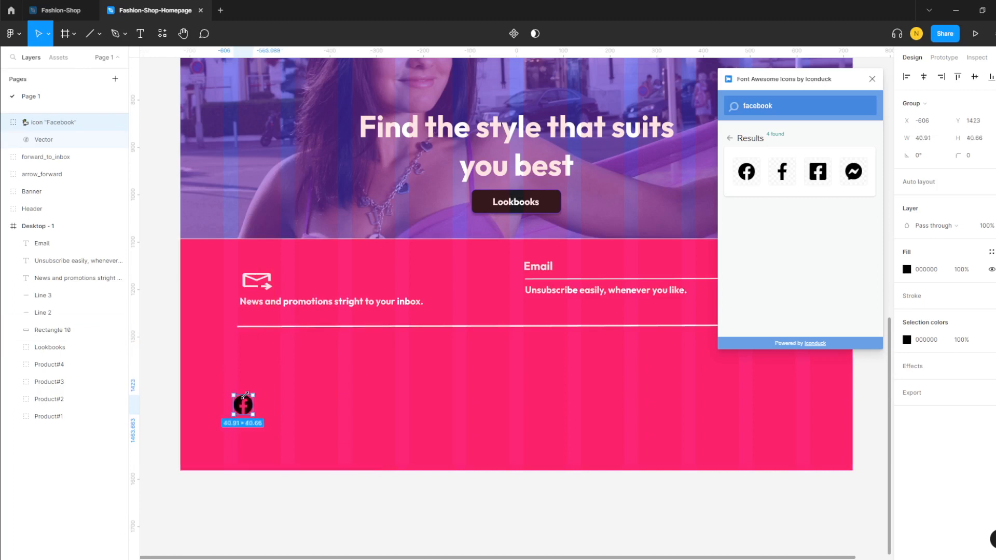
left_click(304, 375)
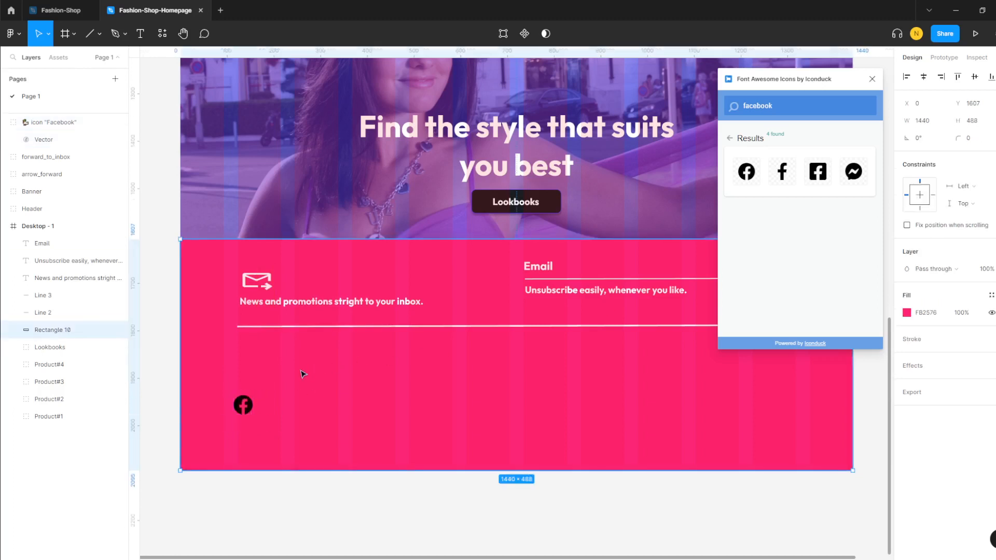
- Search 'tw' and place a square Twitter icon beside Facebook, resized to 41 × 41
double_click(740, 106)
type("wa")
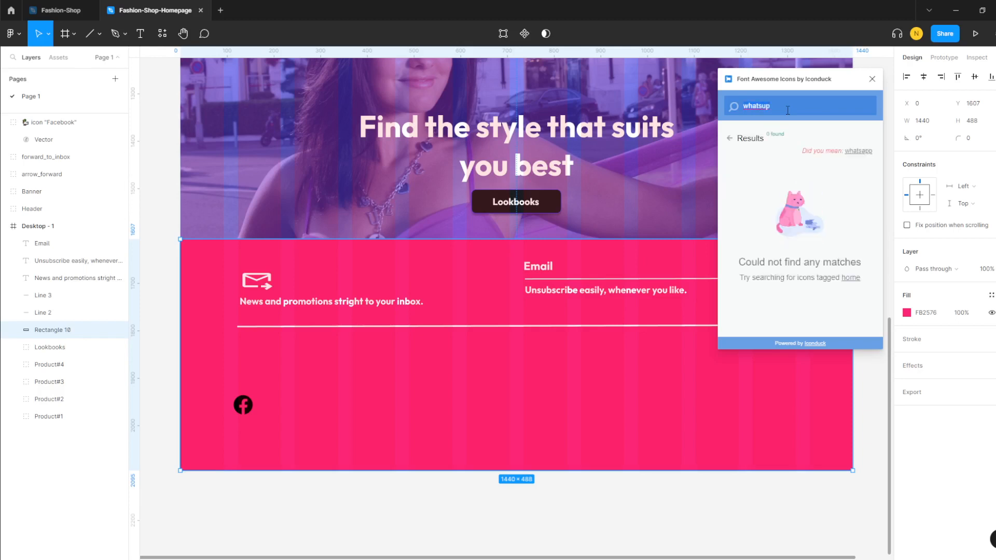
key("BackSpace")
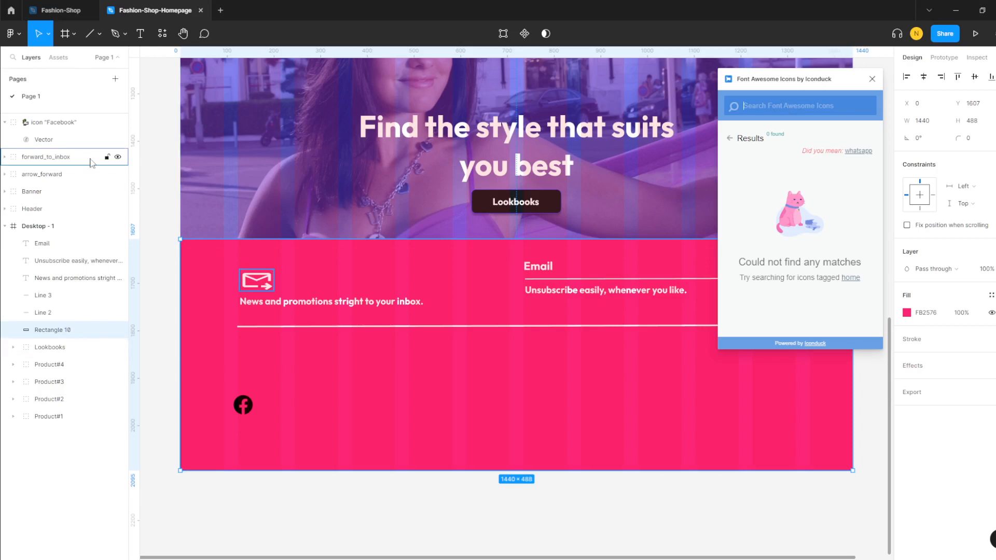
type("twitter")
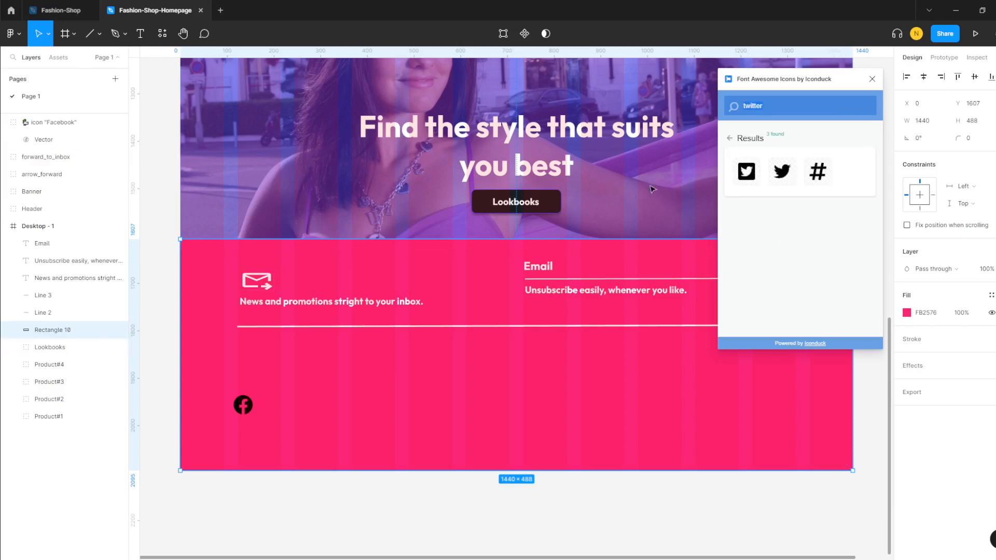
left_click(747, 173)
left_click_drag(544, 343, 304, 417)
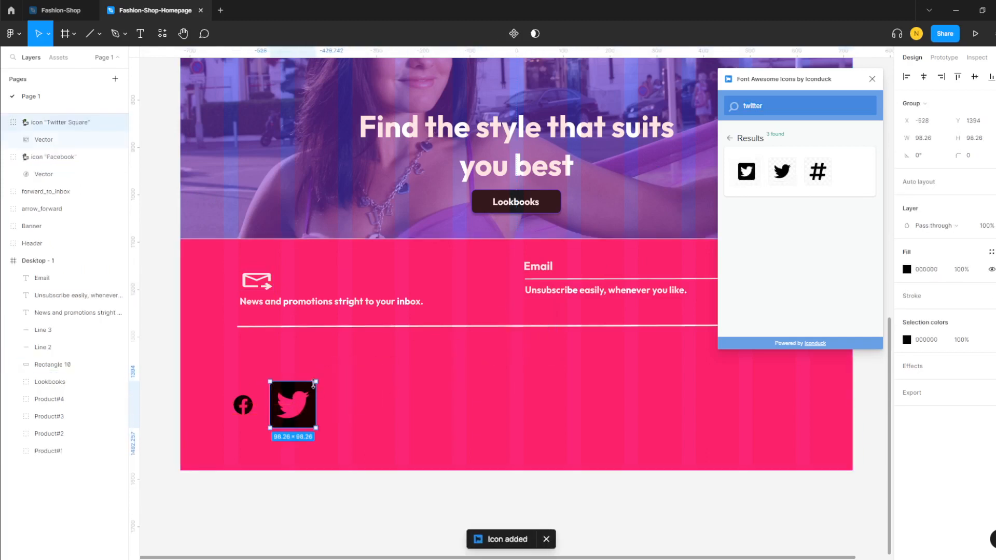
left_click_drag(318, 383, 279, 411)
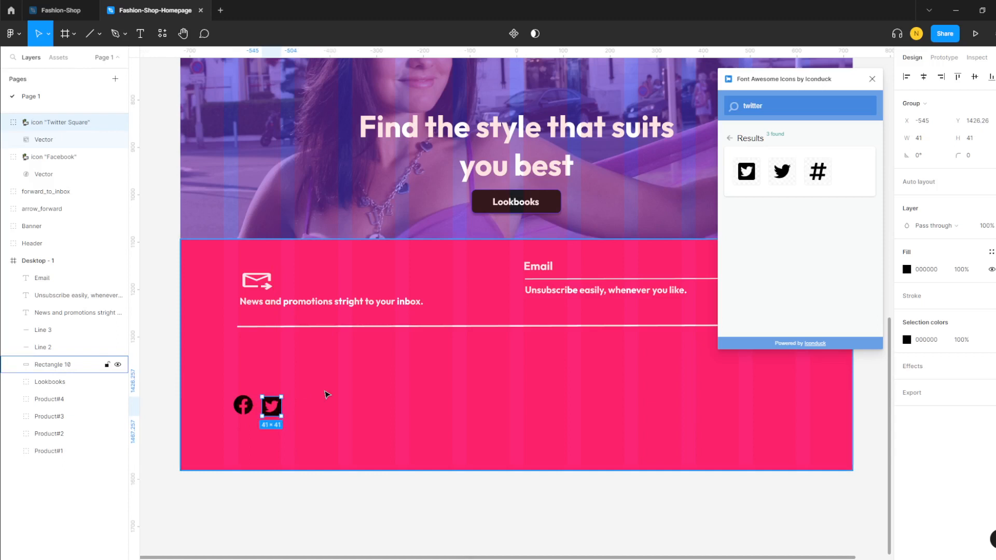
left_click(327, 396)
left_click_drag(774, 105, 721, 108)
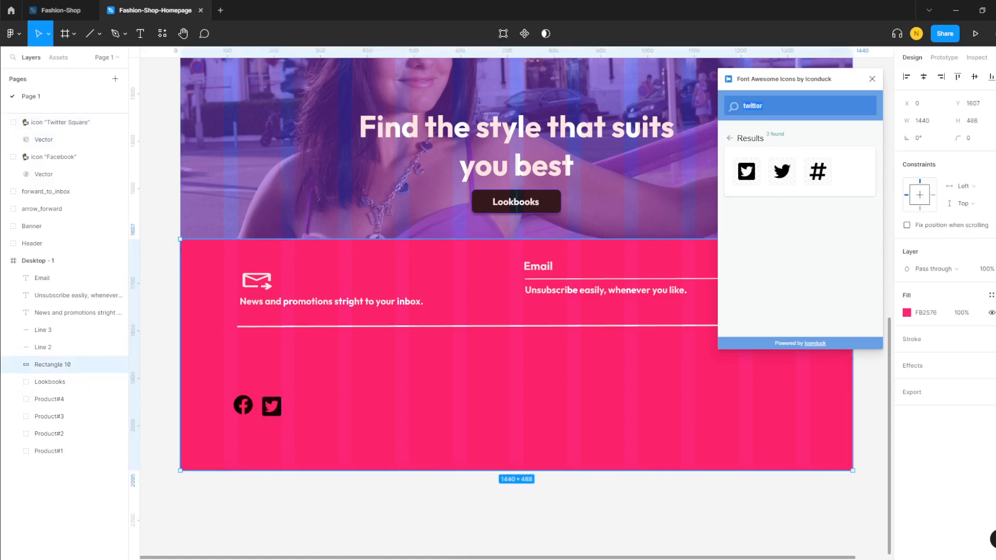
key("alt+Tab")
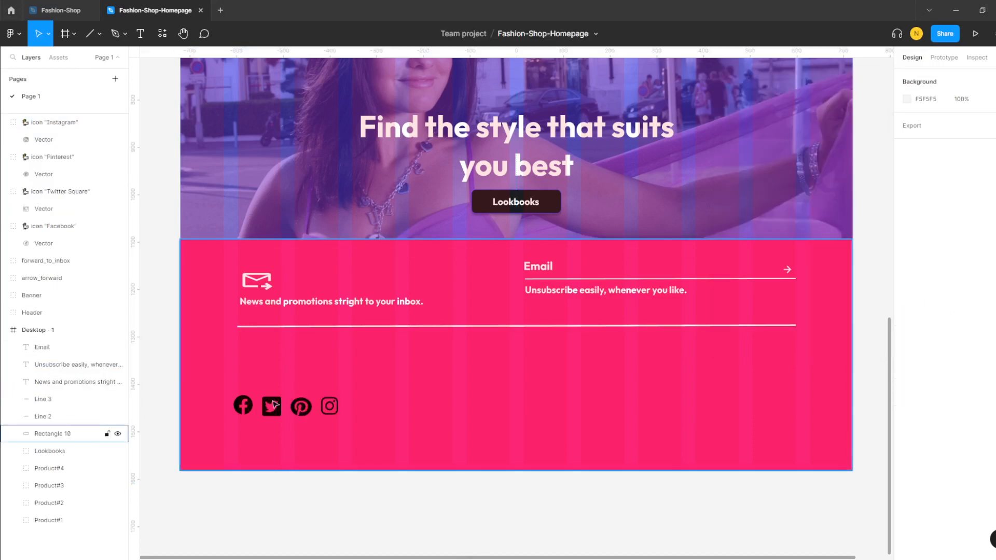
- Lock the pink footer rectangle (Rectangle 10) in place
left_click_drag(208, 365, 249, 362)
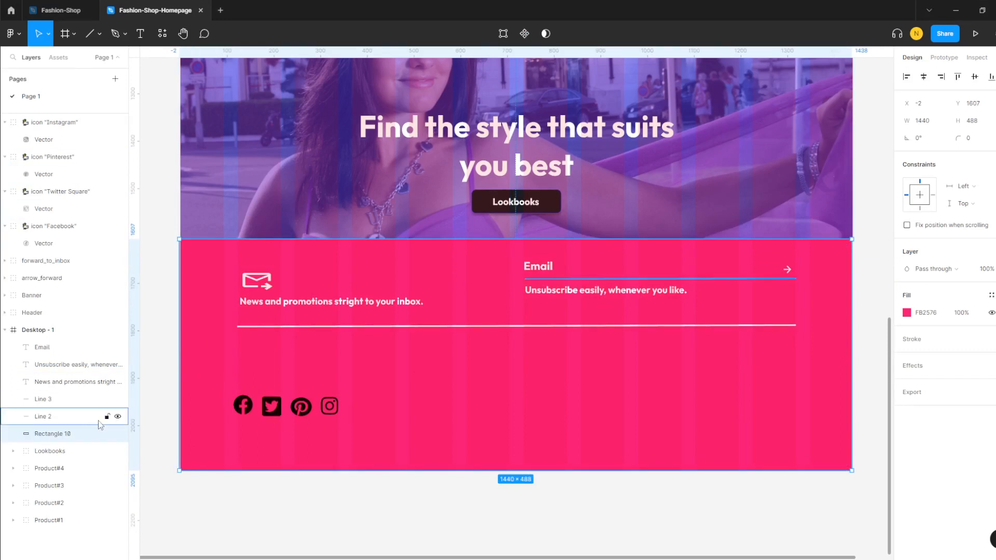
left_click(107, 435)
left_click(224, 358)
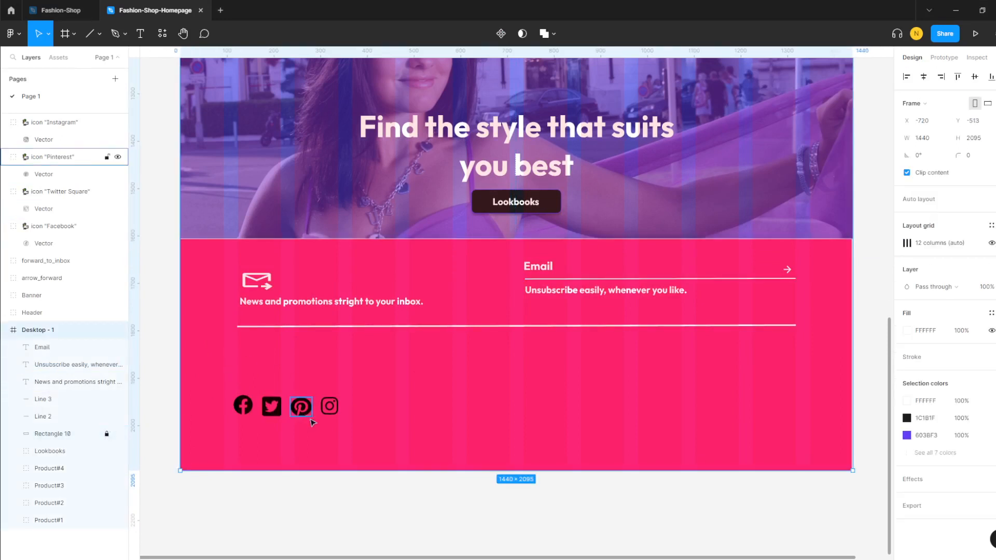
mouse_move(238, 387)
left_mouse_down()
mouse_move(267, 406)
mouse_move(250, 400)
left_mouse_up()
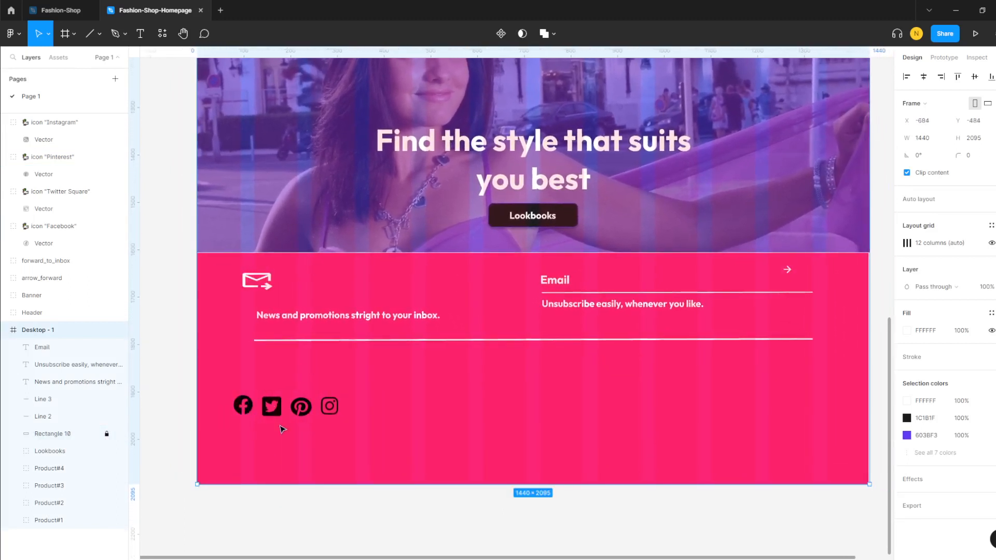
key("ctrl+z")
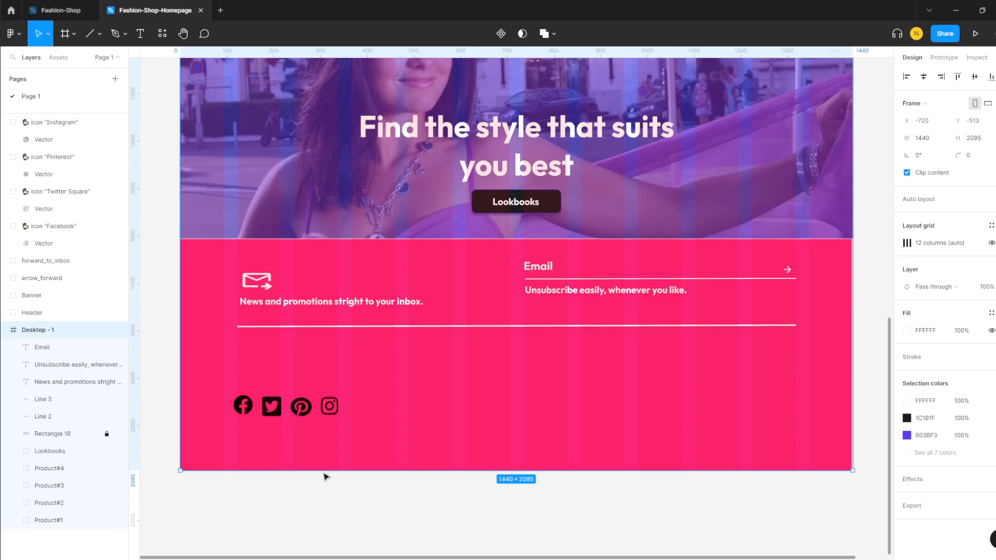
left_click(323, 491)
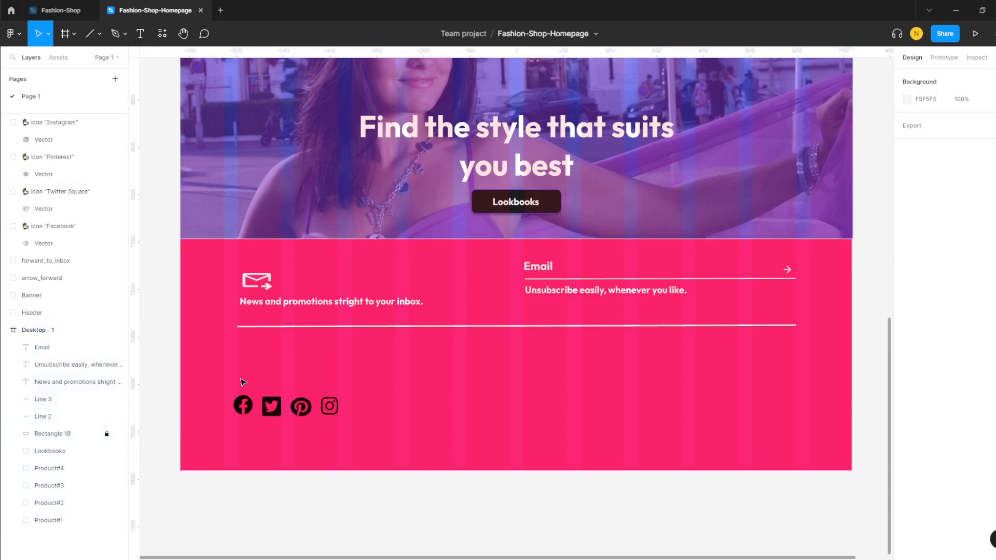
- Top-align the four social icons in the footer
left_click_drag(363, 430, 227, 392)
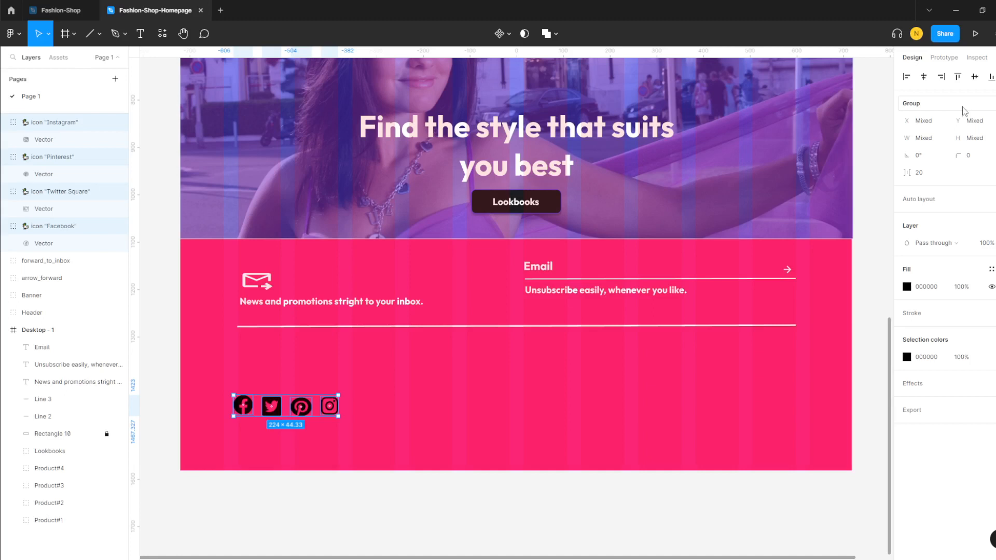
left_click(958, 78)
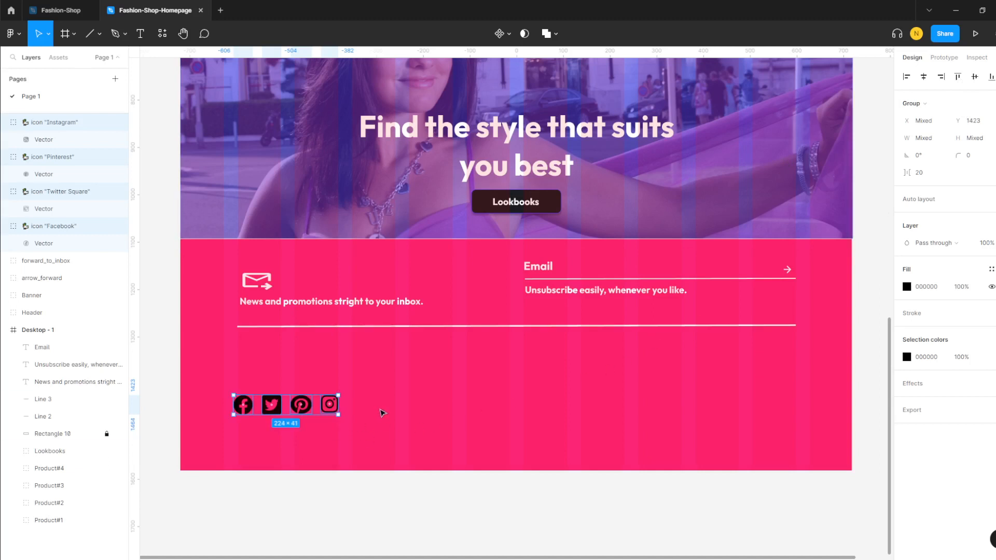
left_click(382, 413)
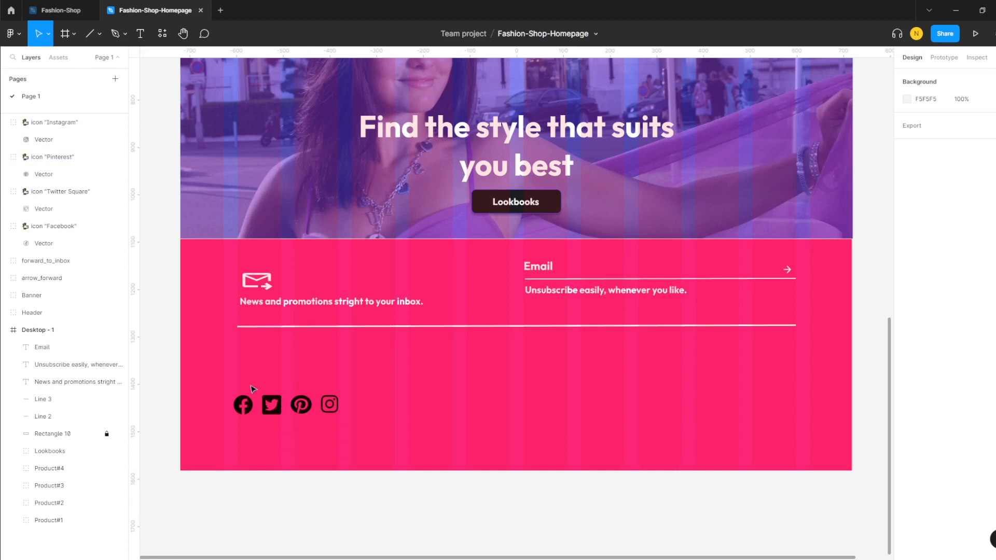
- Fill the four social icons white (FFFFFF)
left_click_drag(360, 430, 228, 386)
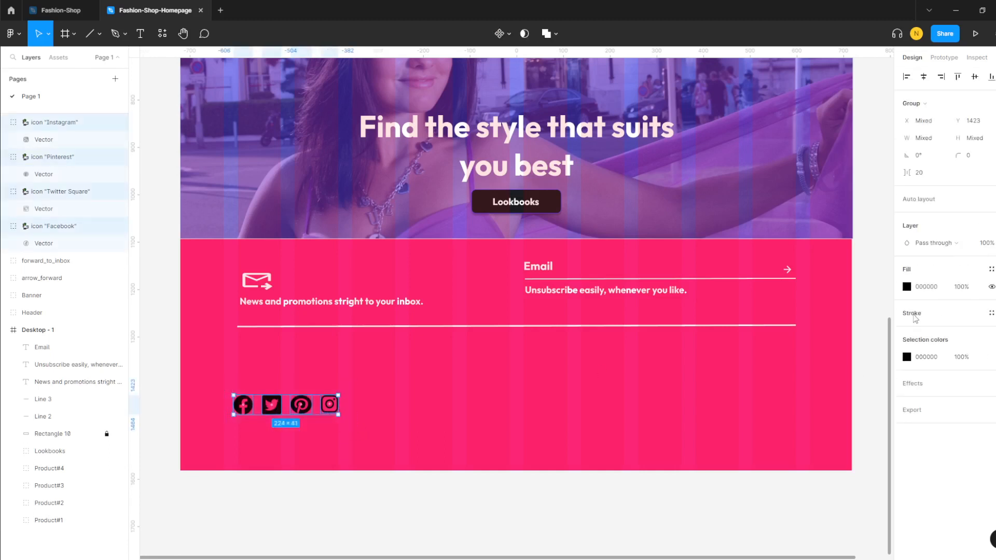
left_click(907, 287)
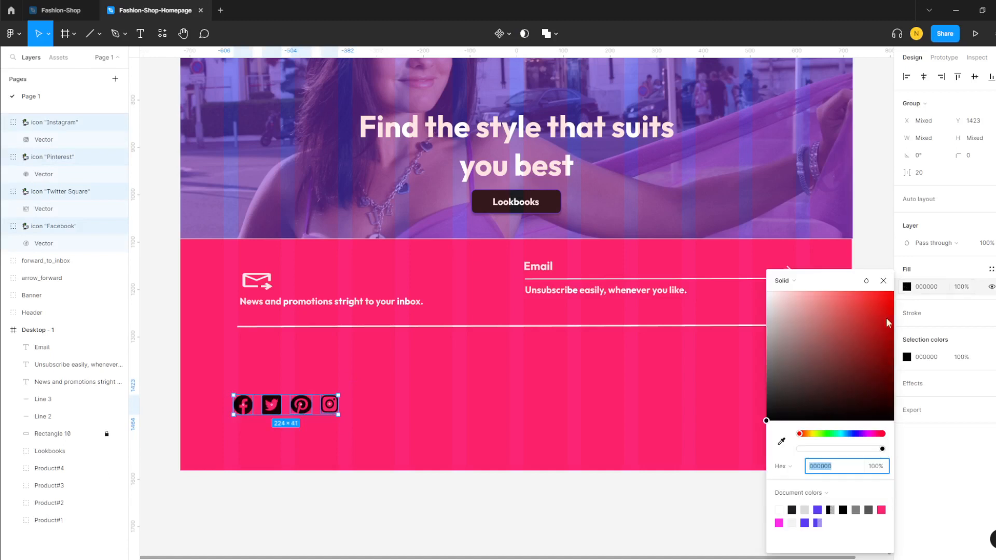
left_click(778, 510)
left_click(455, 396)
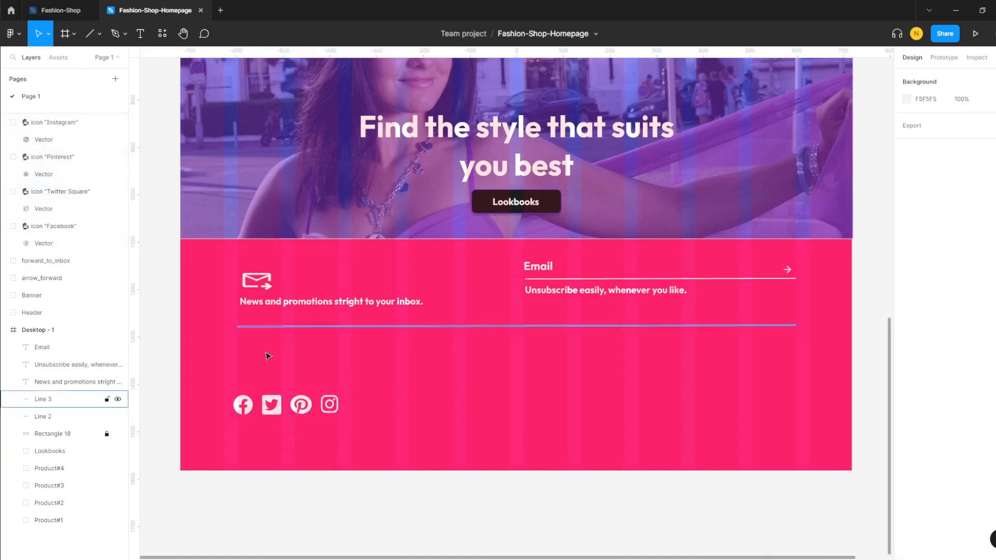
left_click(141, 35)
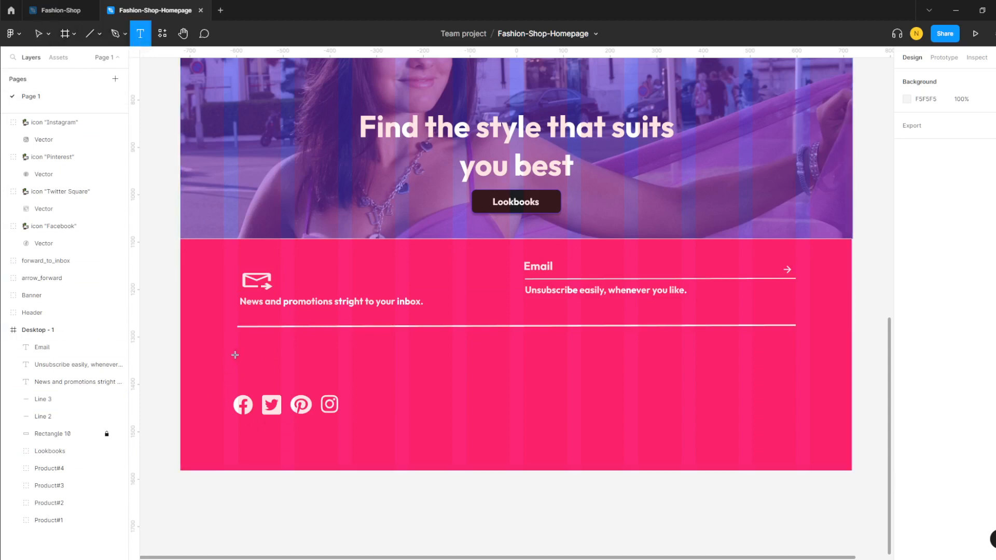
- Add a white bold 'Follow us' heading, 24 pt Outfit, above the social icons
left_click_drag(233, 361, 329, 384)
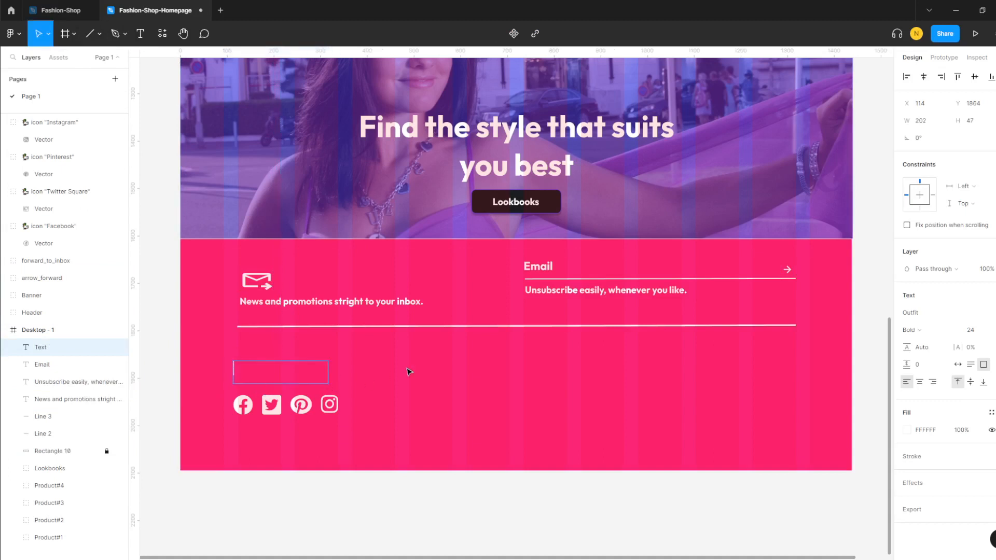
type("Follow us")
key("Escape")
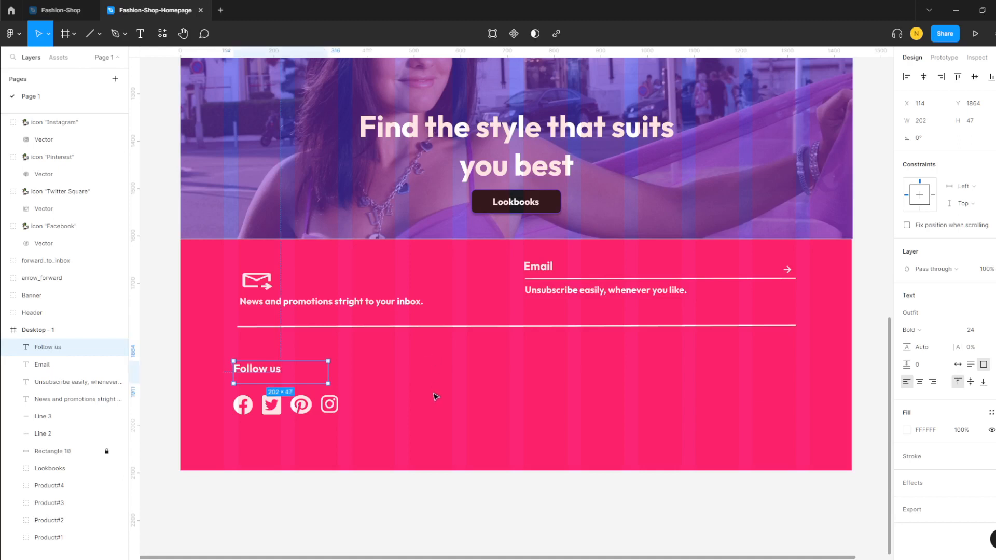
left_click(382, 353)
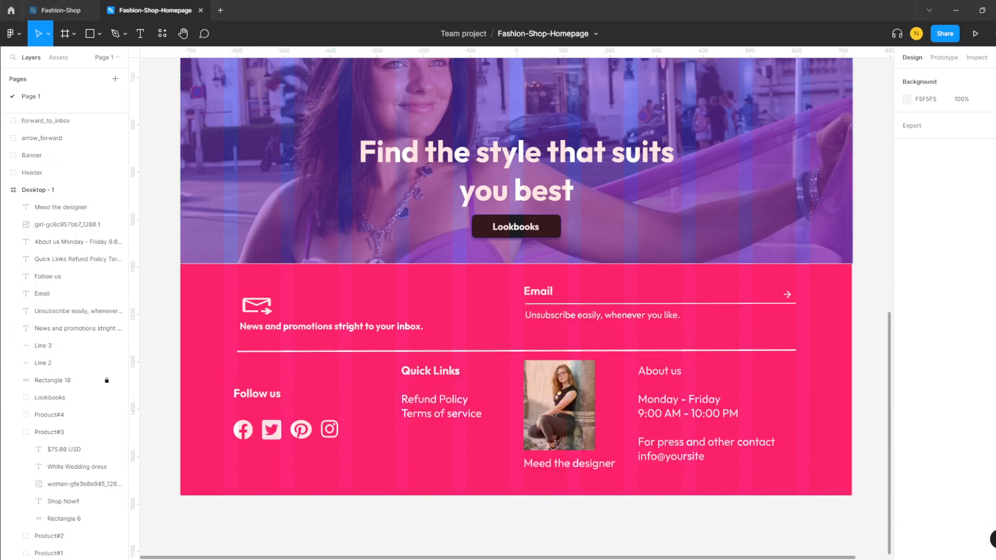
- Hide the 12-column layout grid on the Desktop - 1 frame
scroll(544, 270, "up", 5)
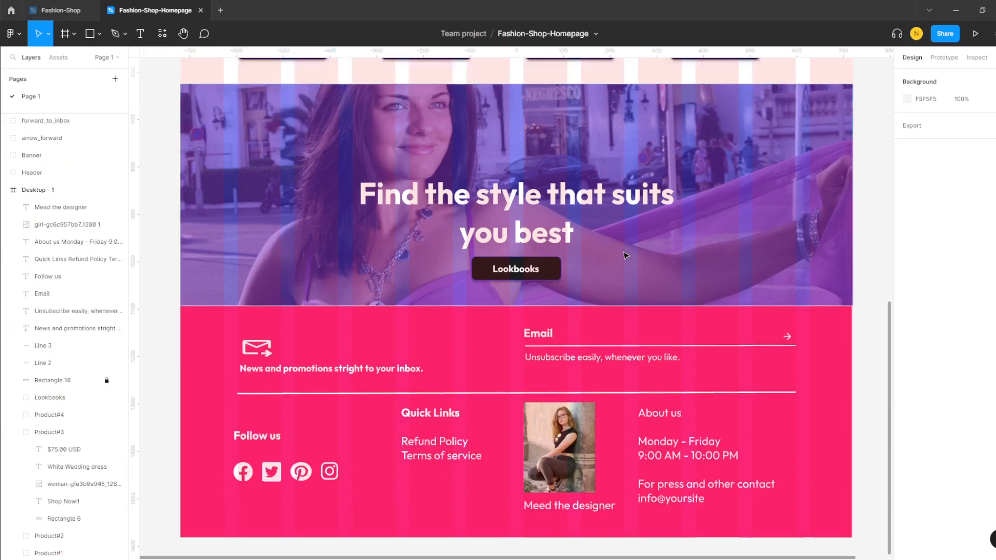
scroll(623, 259, "down", 8)
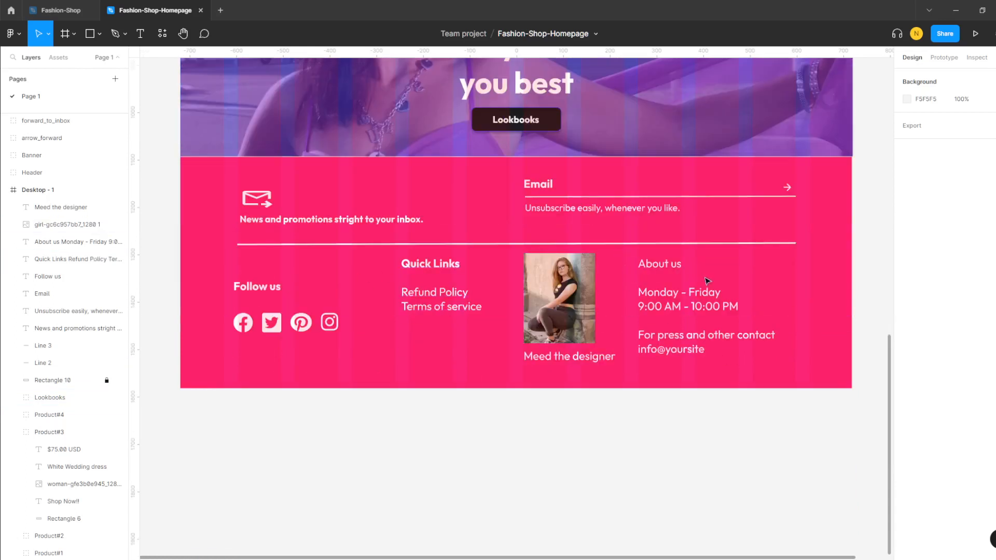
scroll(733, 325, "up", 1)
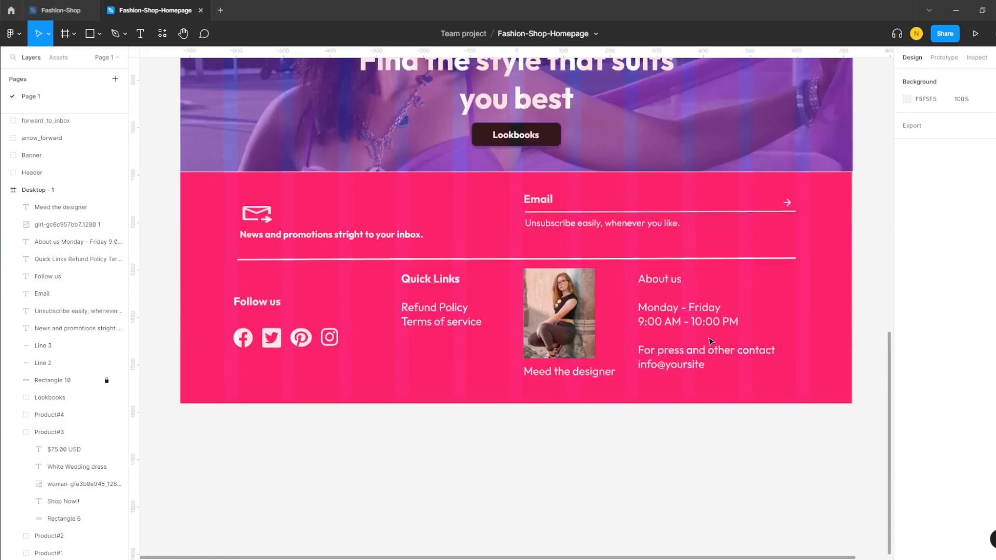
scroll(711, 341, "up", 15)
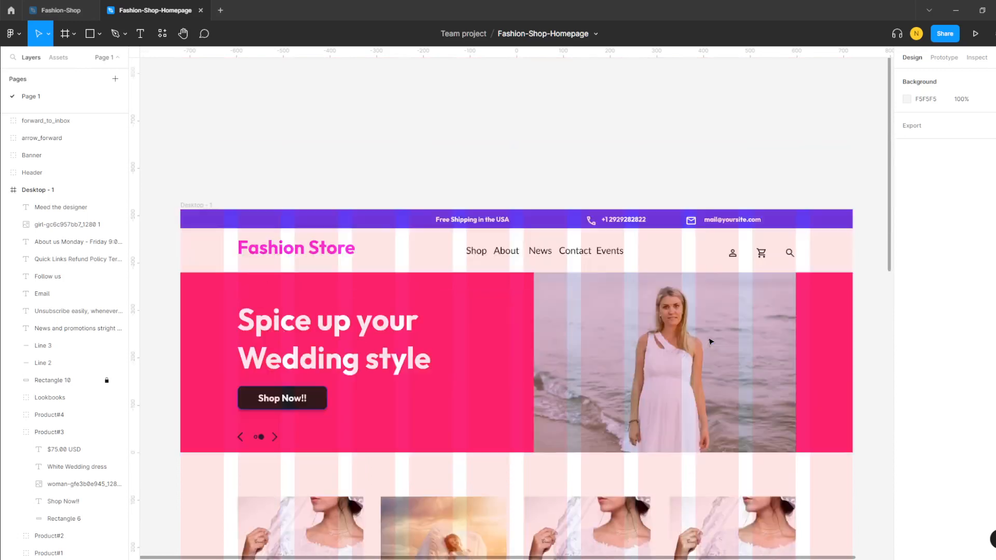
scroll(711, 340, "up", 2)
scroll(711, 341, "down", 5)
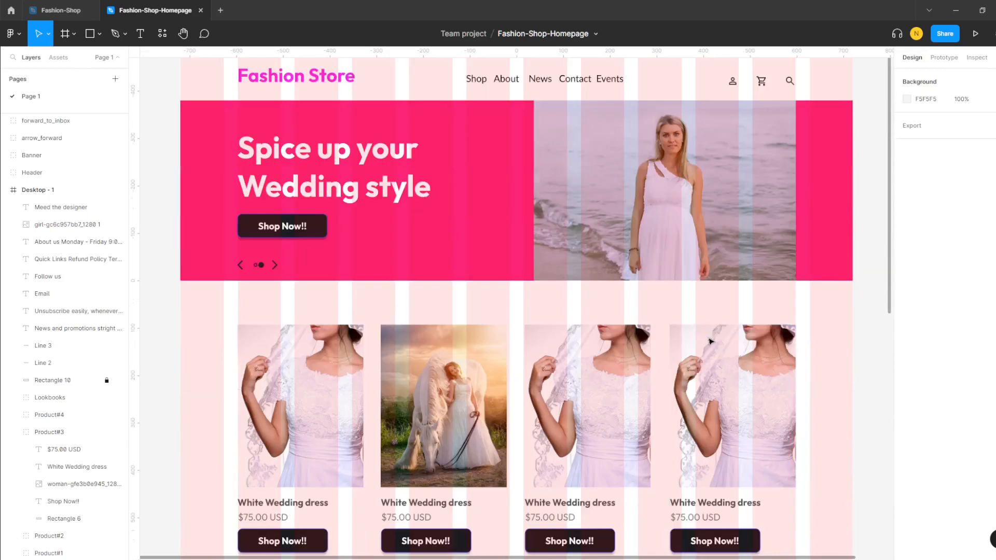
left_click(33, 191)
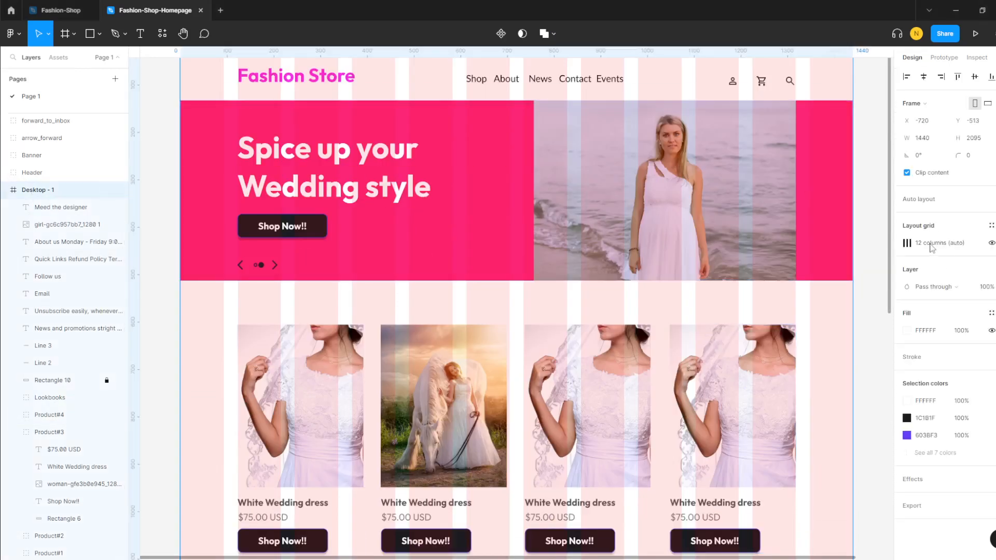
left_click(991, 242)
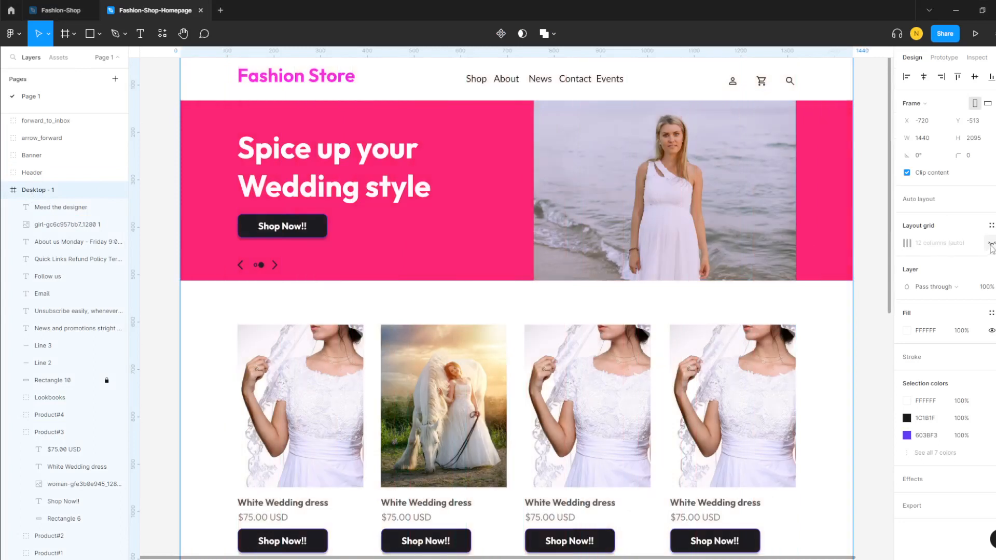
- Open the Share dialog for the file
scroll(772, 285, "down", 8)
scroll(772, 284, "down", 5)
scroll(772, 285, "up", 8)
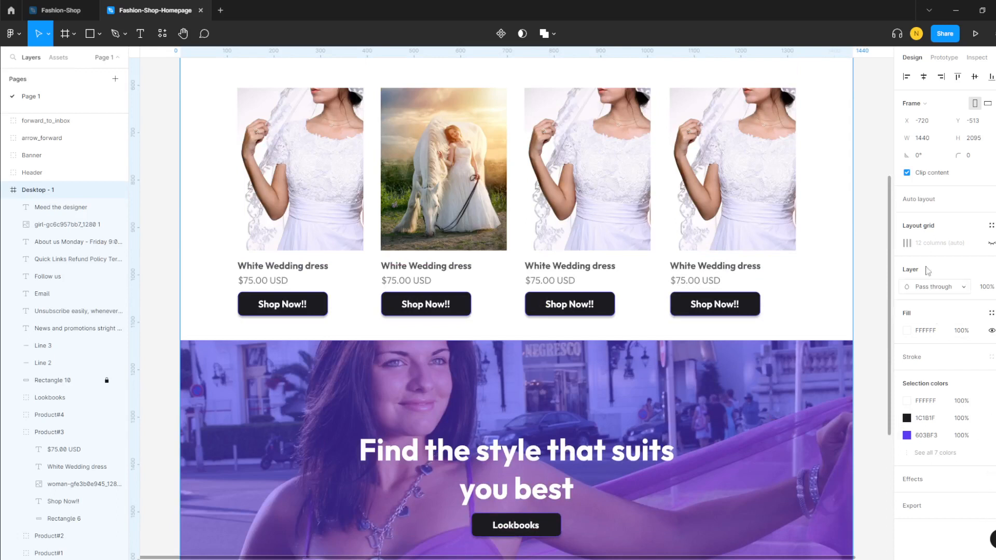
left_click(940, 35)
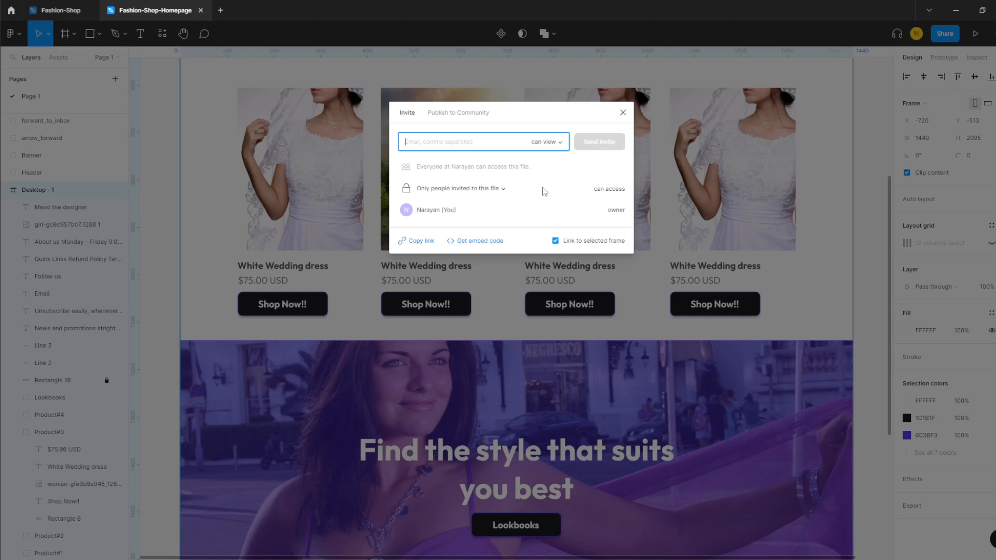
left_click(560, 142)
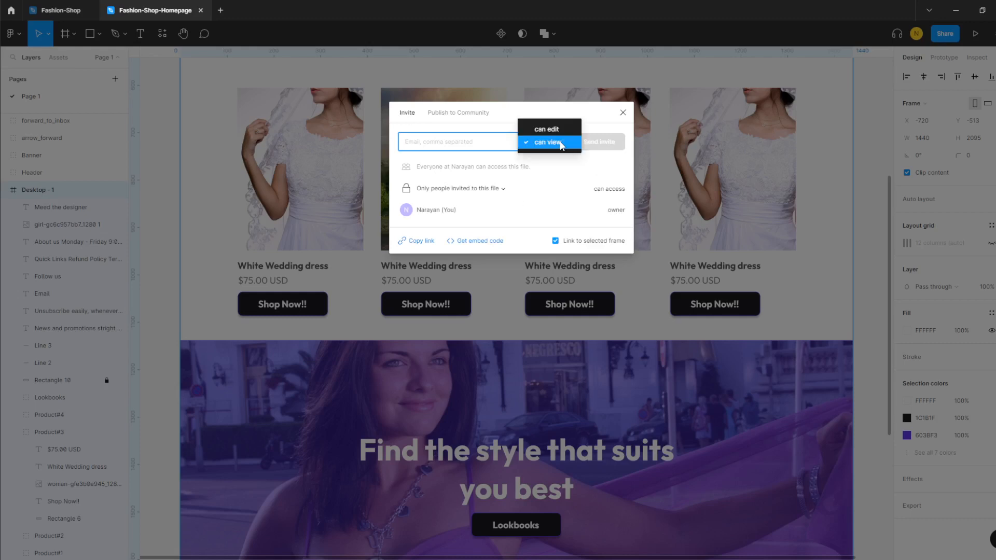
left_click(491, 114)
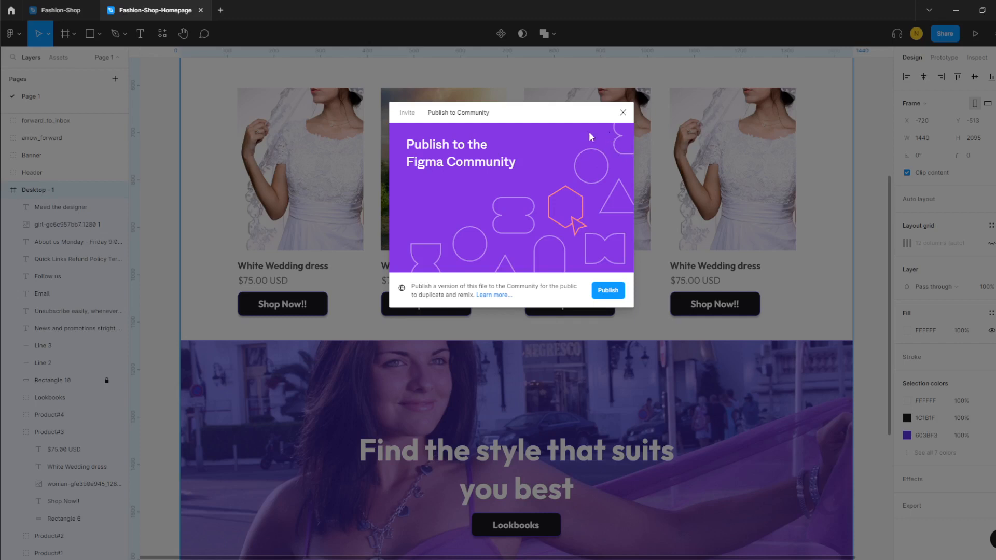
left_click(623, 113)
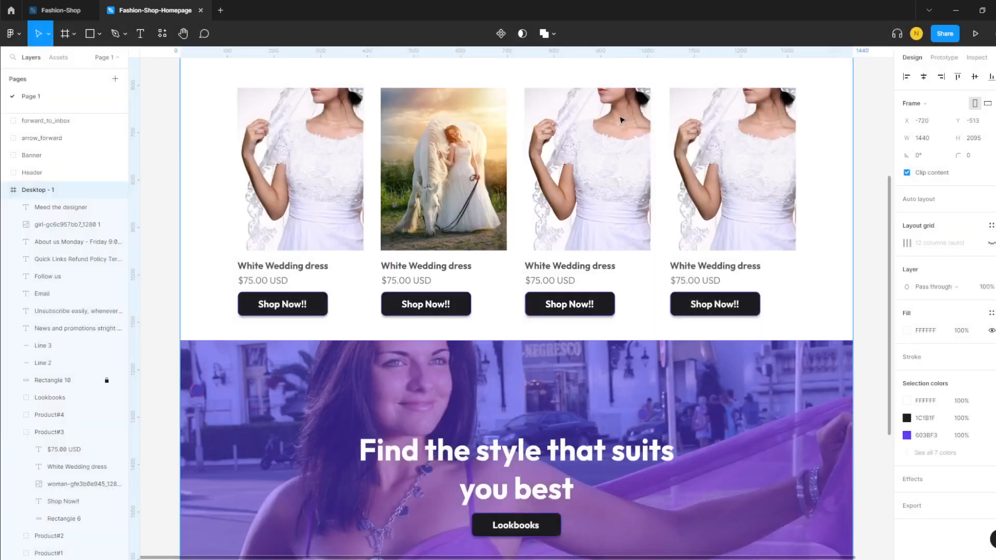
left_click(945, 35)
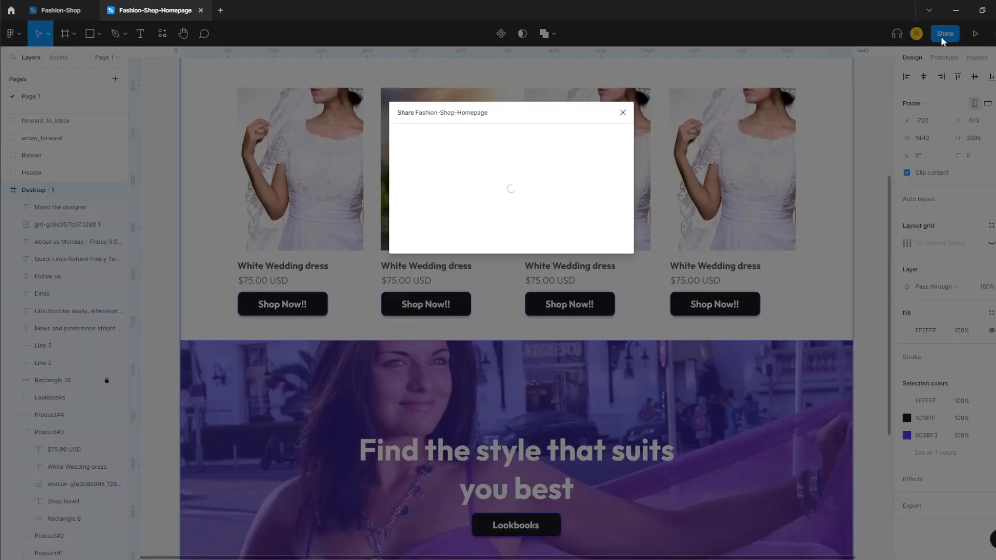
- Export Desktop - 1 as a 1x PNG, saved as Desktop - 1.png in the images folder
left_click(623, 112)
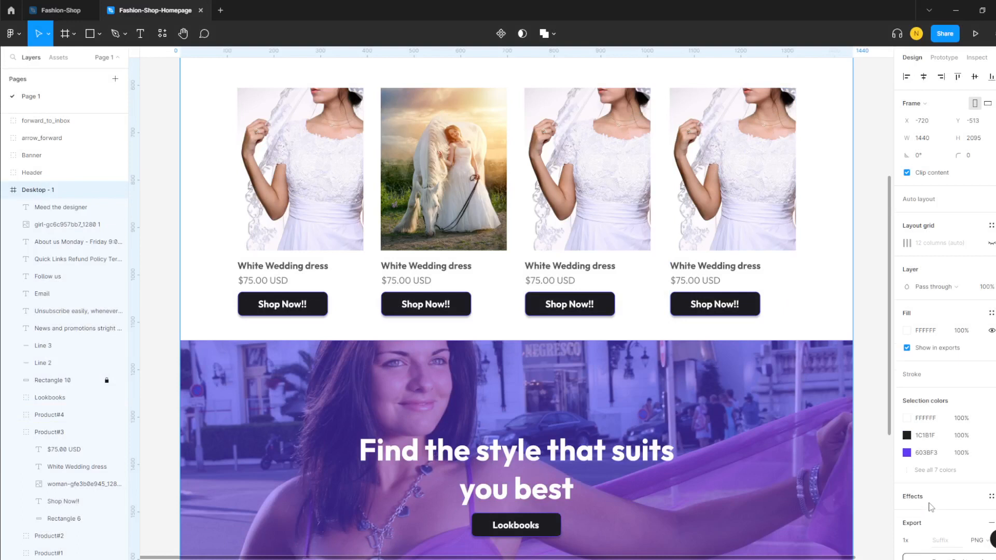
left_click(988, 506)
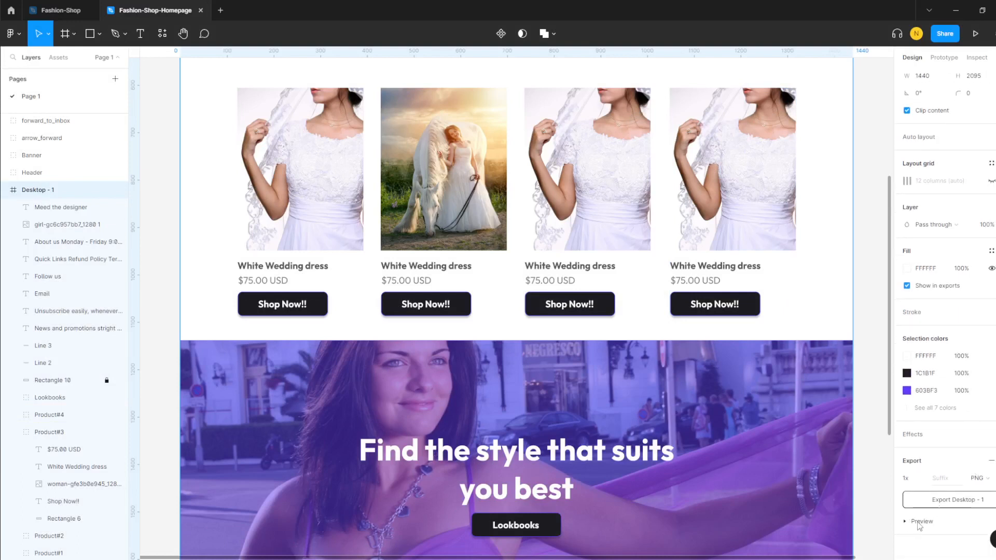
scroll(922, 519, "down", 2)
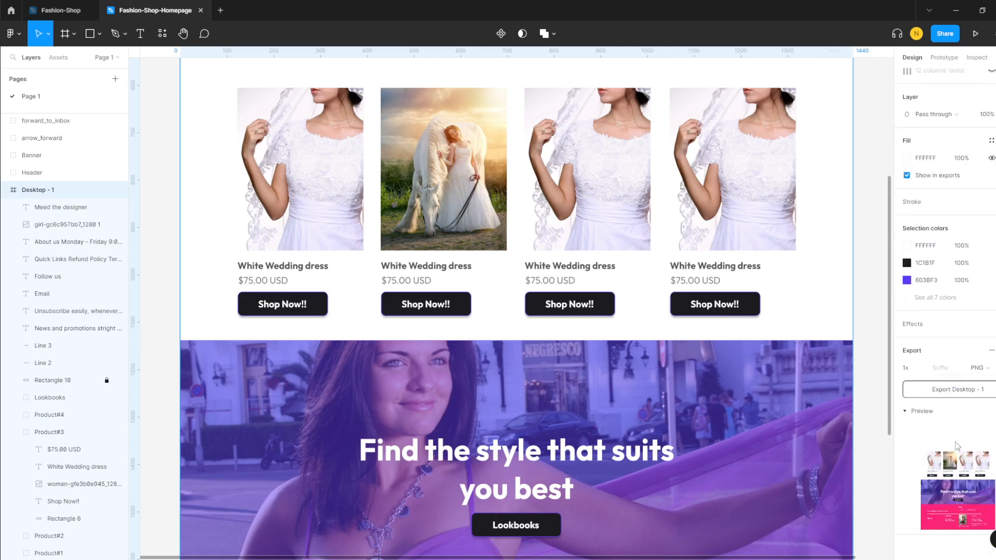
scroll(955, 420, "up", 2)
scroll(953, 413, "down", 3)
left_click(962, 394)
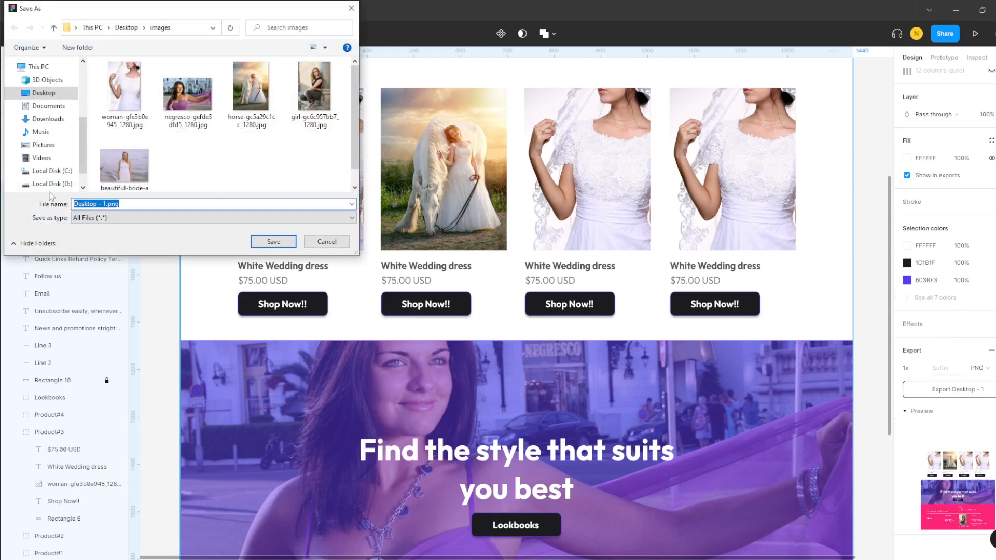
left_click(268, 242)
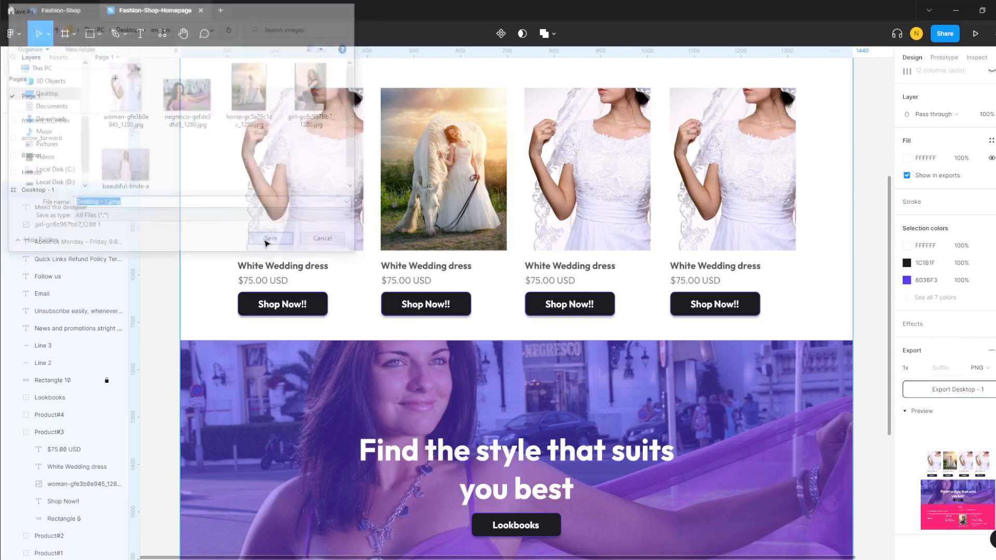
- Review the exported Desktop - 1.png from the desktop images folder, then return to Figma
left_click(956, 11)
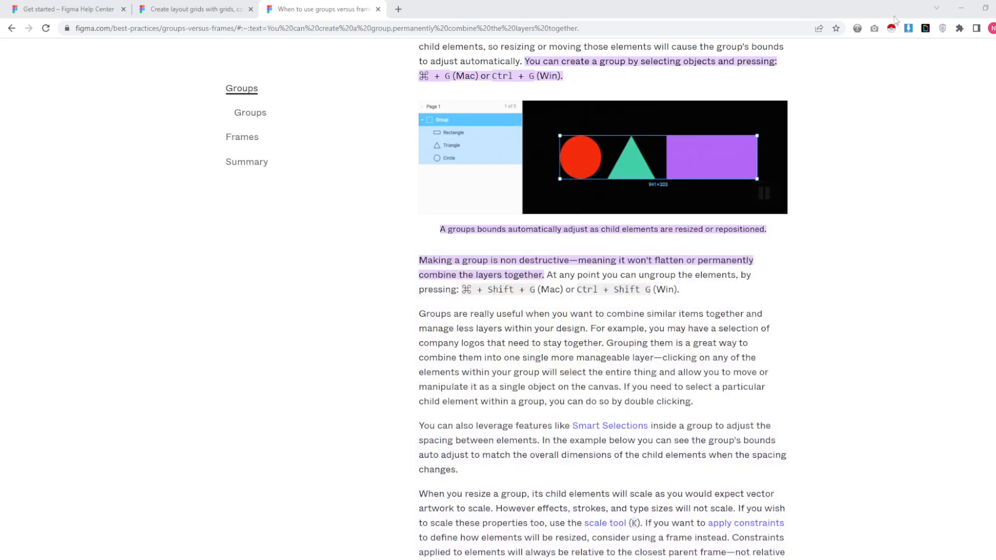
left_click(962, 9)
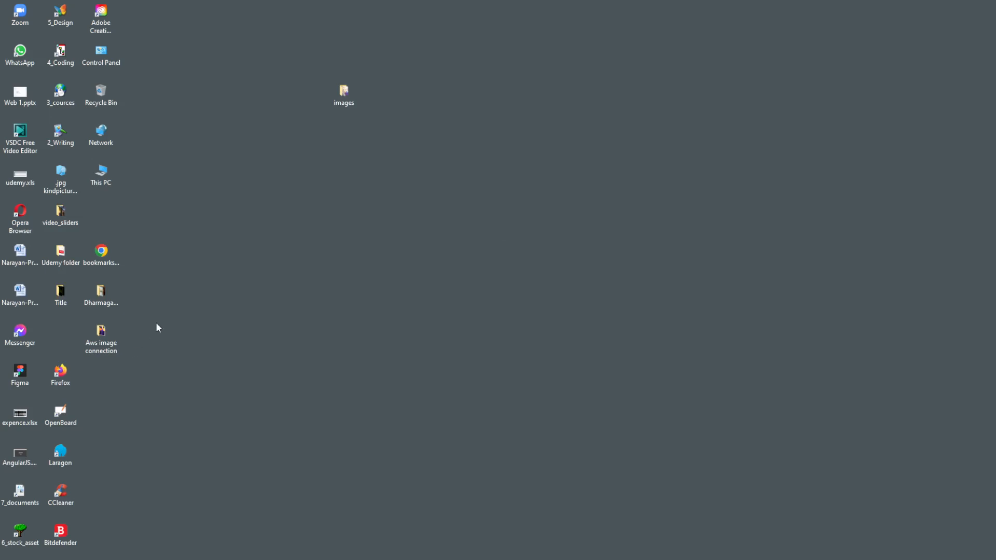
double_click(346, 94)
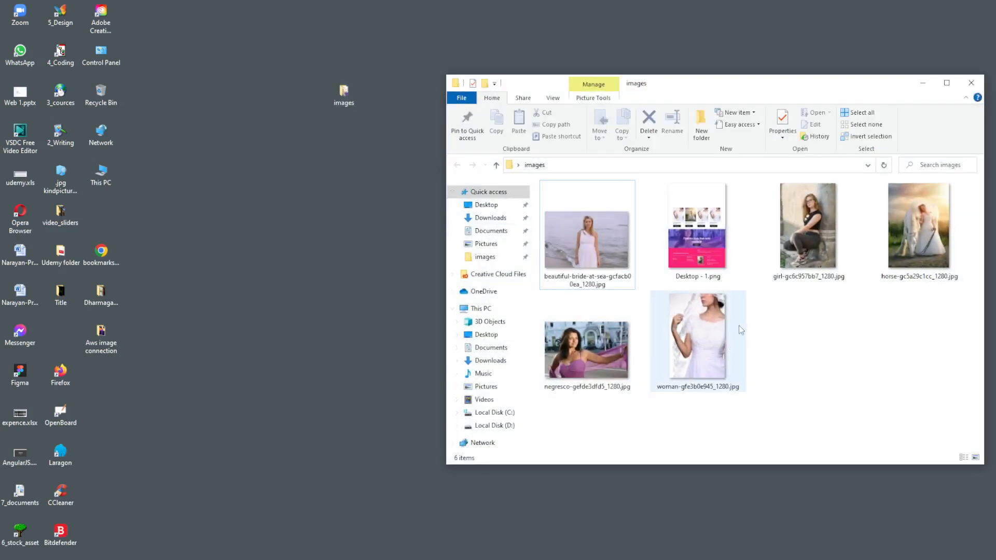
double_click(714, 224)
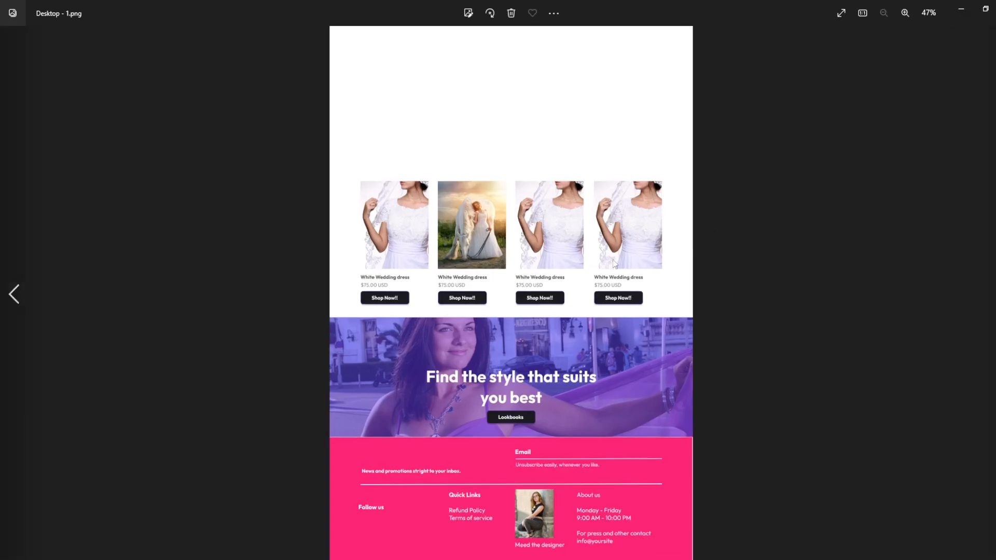
left_click(961, 10)
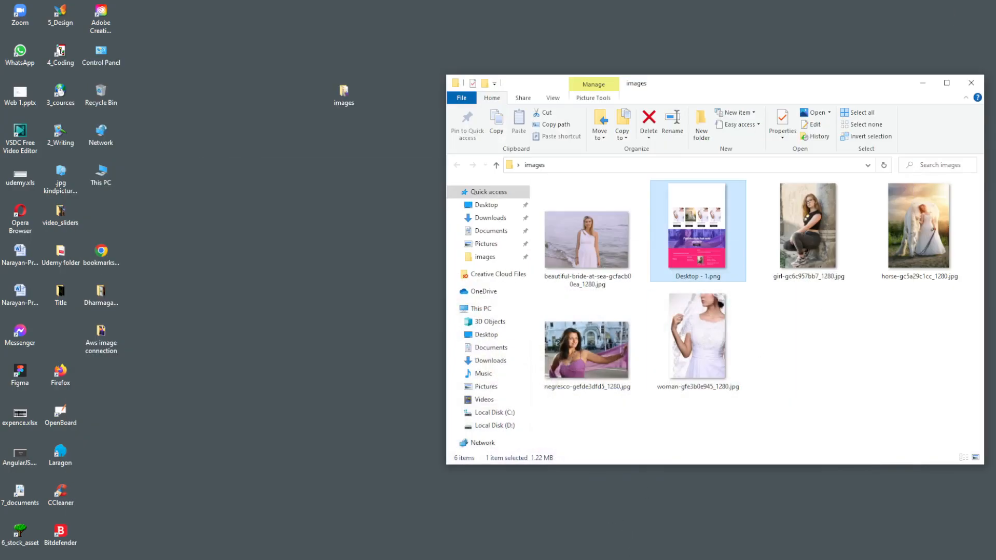
left_click(614, 559)
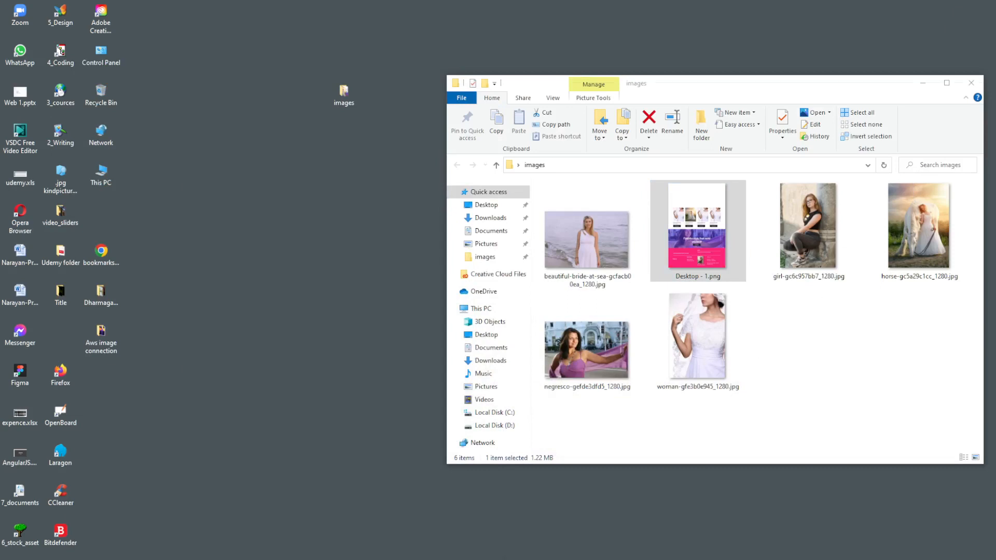
scroll(592, 318, "up", 6)
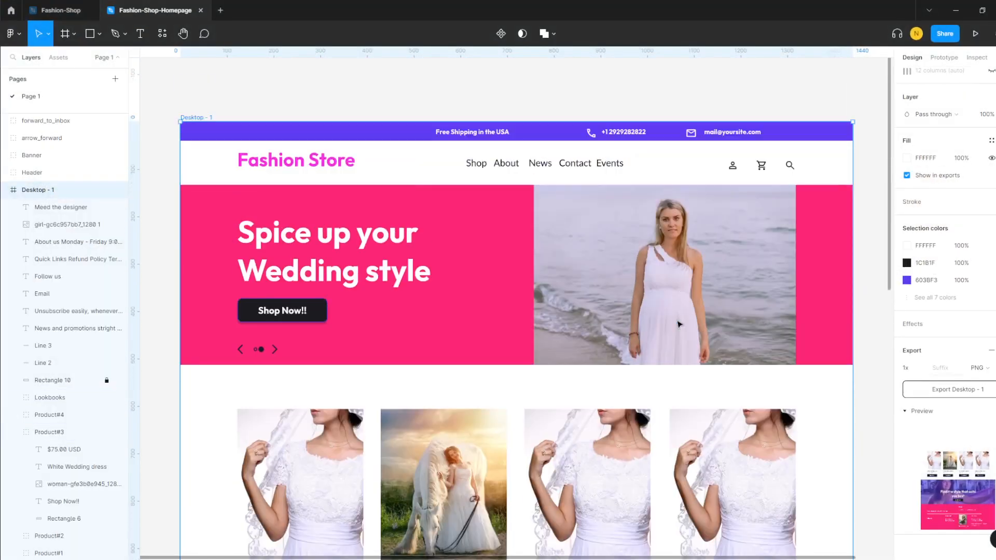
- Select 23 homepage layers, give them a 1x PNG export setting and export them
left_click(723, 382)
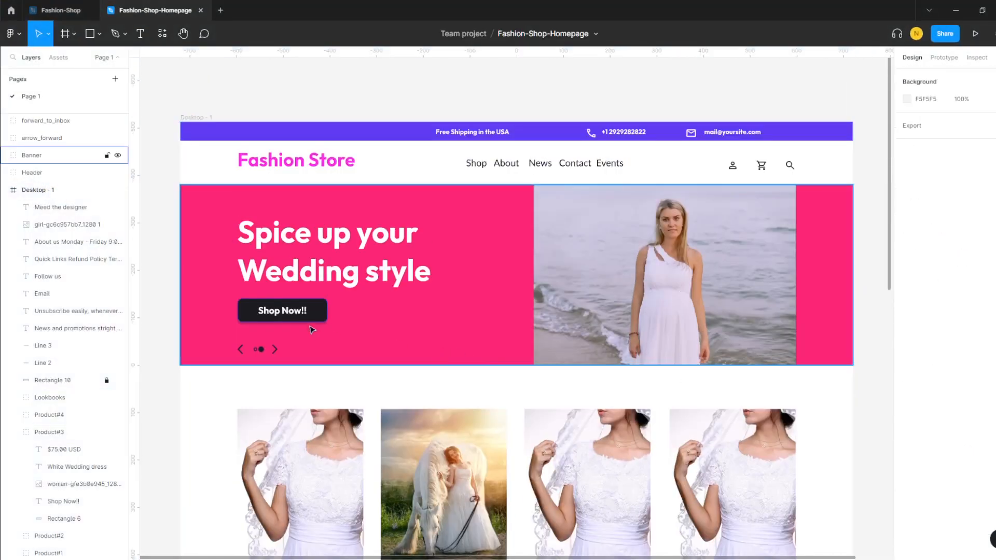
scroll(703, 222, "down", 1)
scroll(703, 223, "up", 4)
scroll(704, 218, "down", 1)
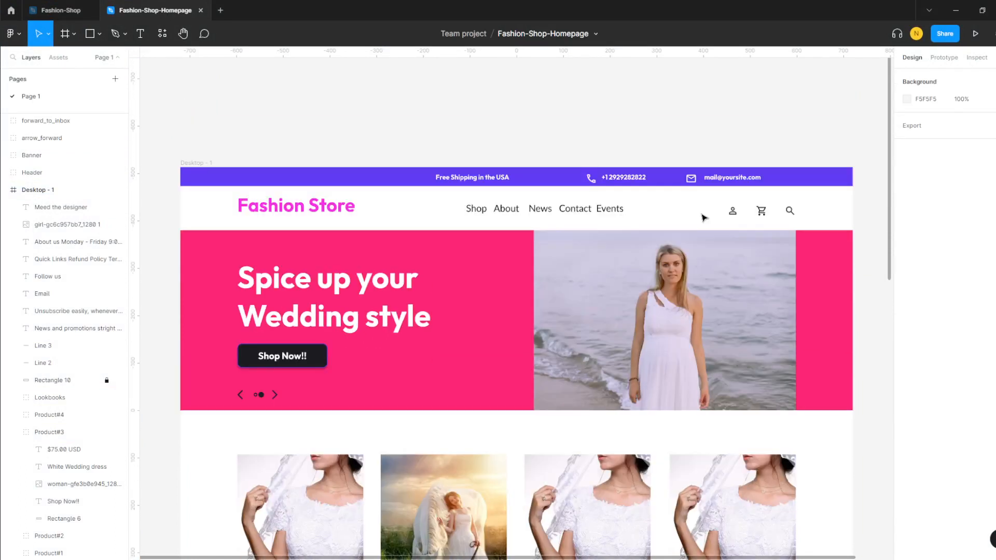
left_click_drag(181, 94, 859, 406)
scroll(959, 454, "down", 1)
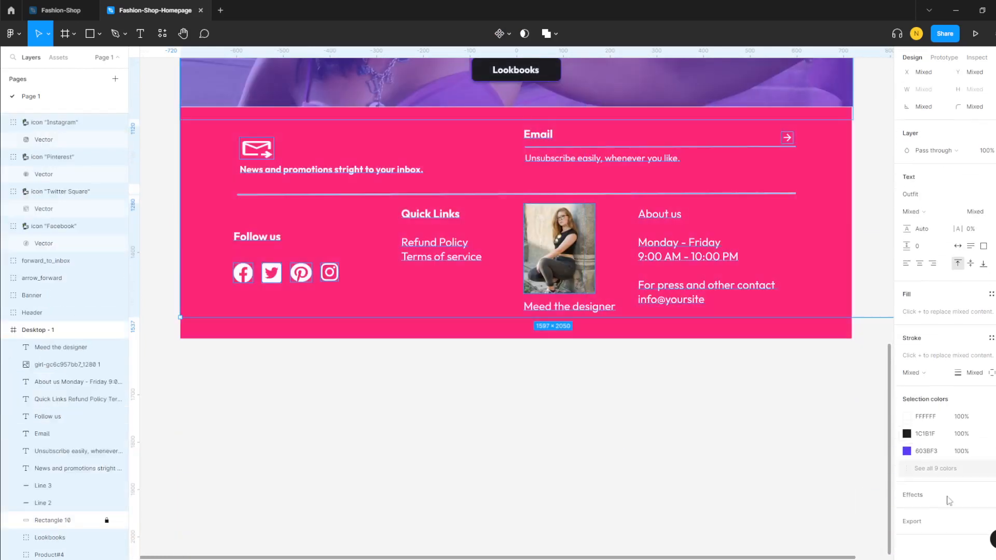
left_click(936, 523)
scroll(954, 478, "down", 2)
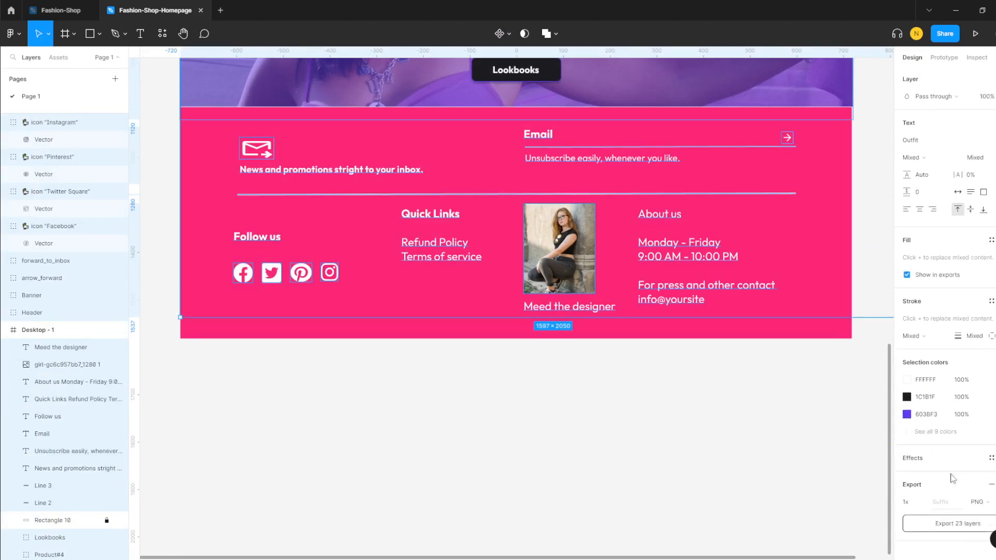
left_click(959, 524)
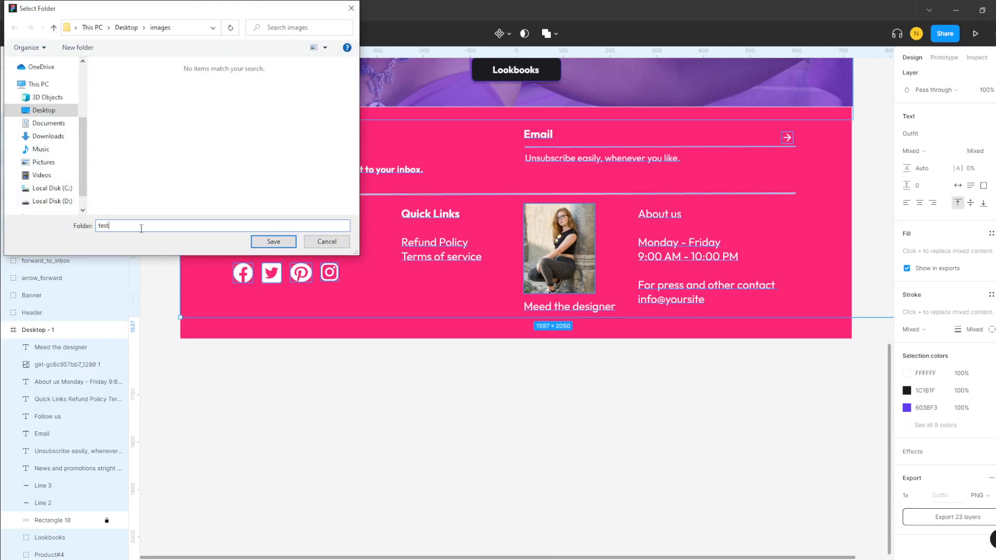
- Try exporting into a 'test.p' folder, dismiss the path error and cancel folder selection
type("test.png")
key("Return")
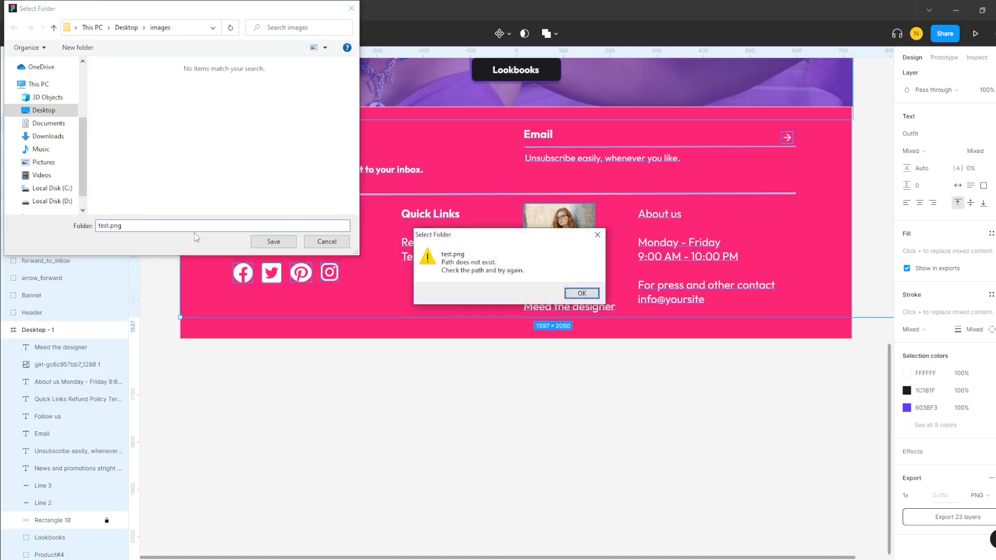
left_click(582, 293)
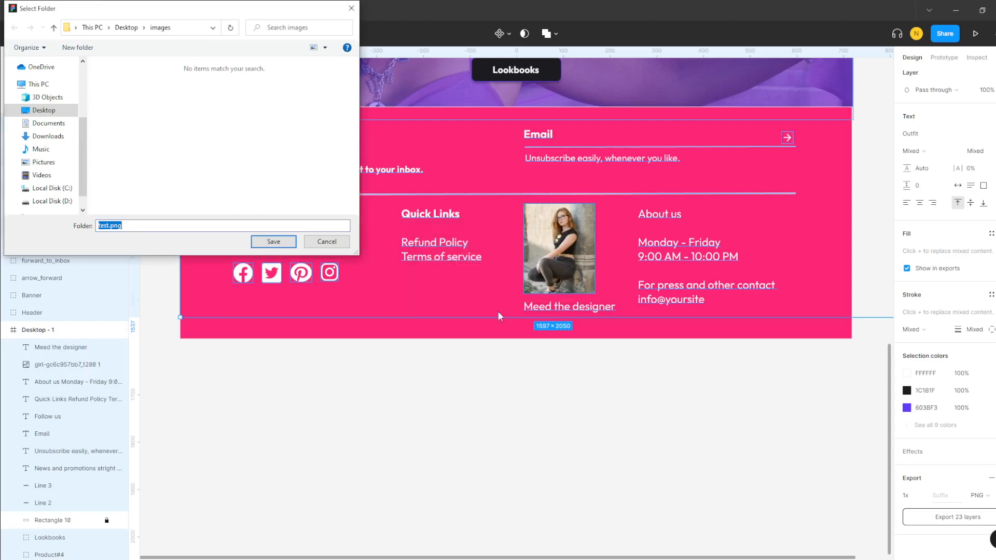
left_click(329, 243)
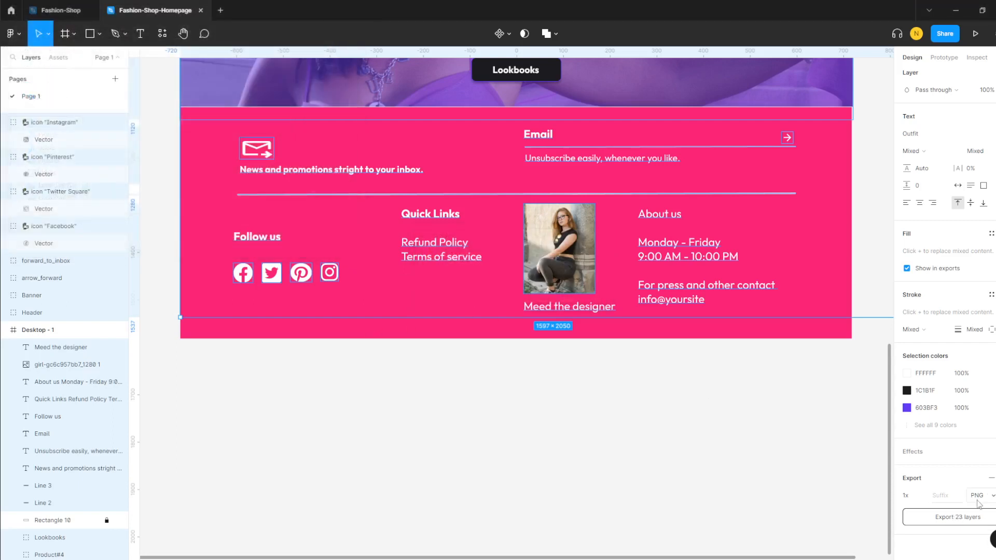
- Keep PNG as the export format and switch to the Figma file in Chrome
left_click(947, 499)
left_click(991, 498)
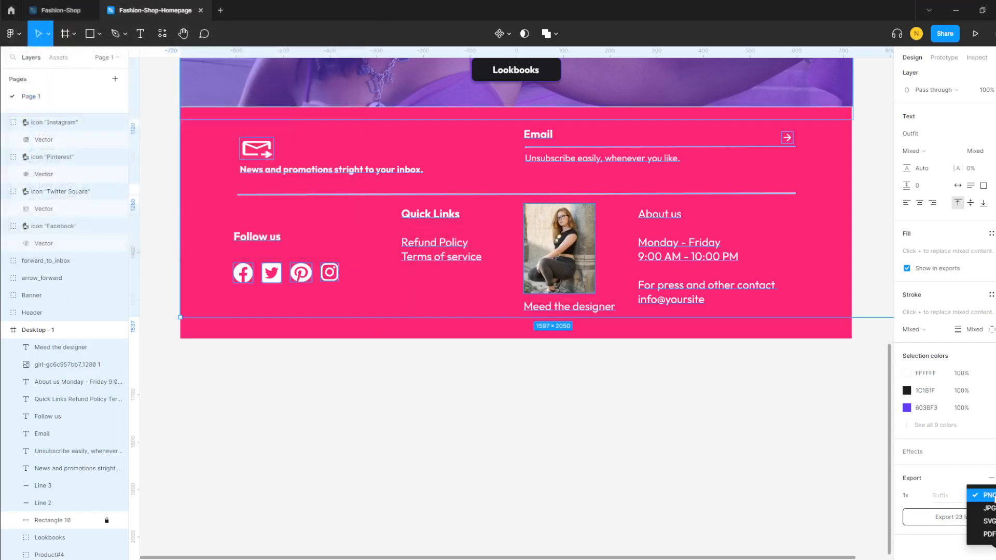
left_click(953, 491)
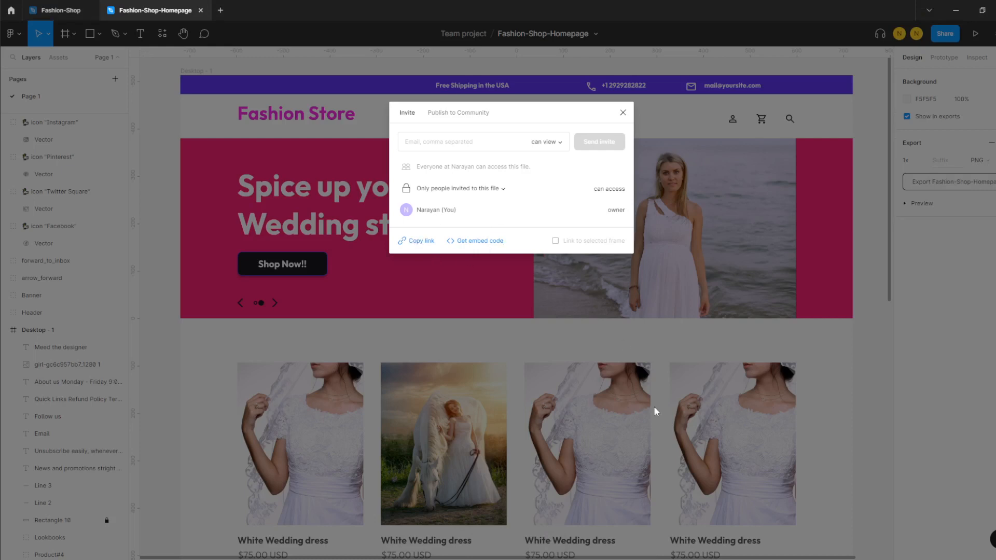
mouse_move(617, 552)
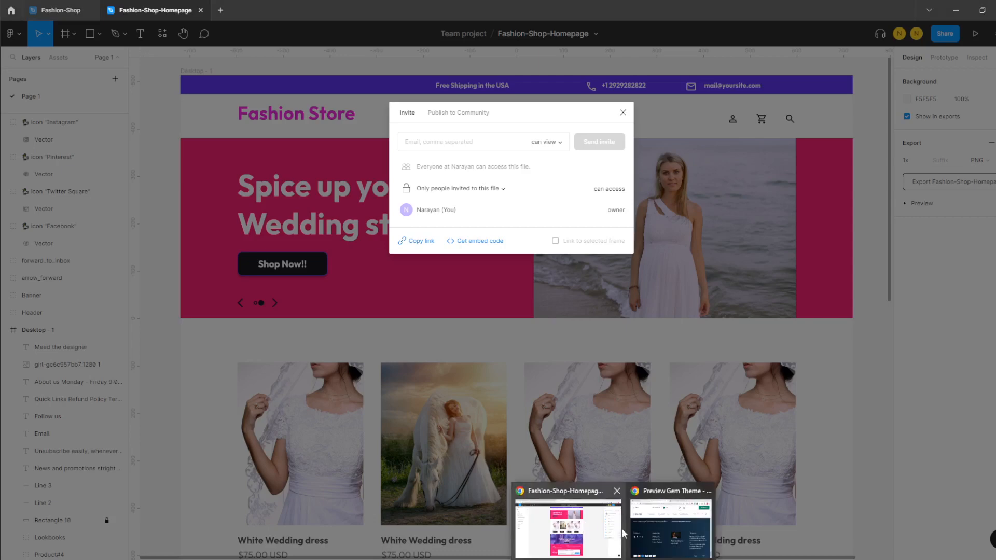
left_click(594, 525)
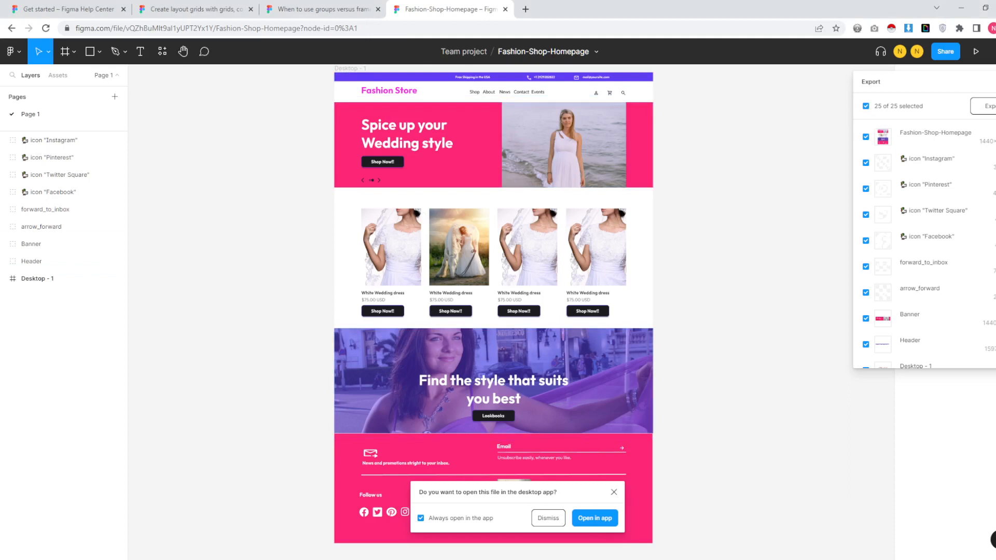
- Export all 25 of 25 homepage layers from the browser's Export dialog
left_click(995, 81)
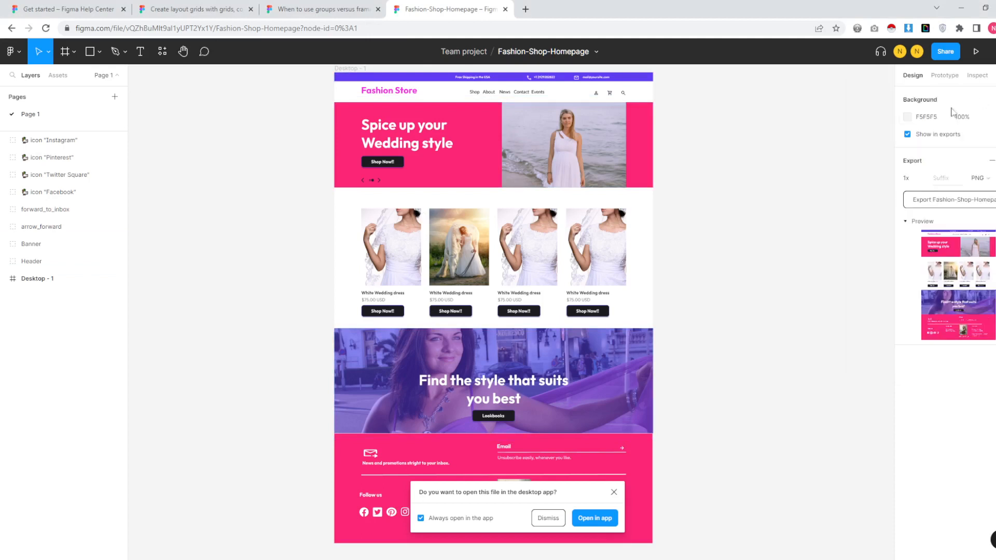
left_click(964, 202)
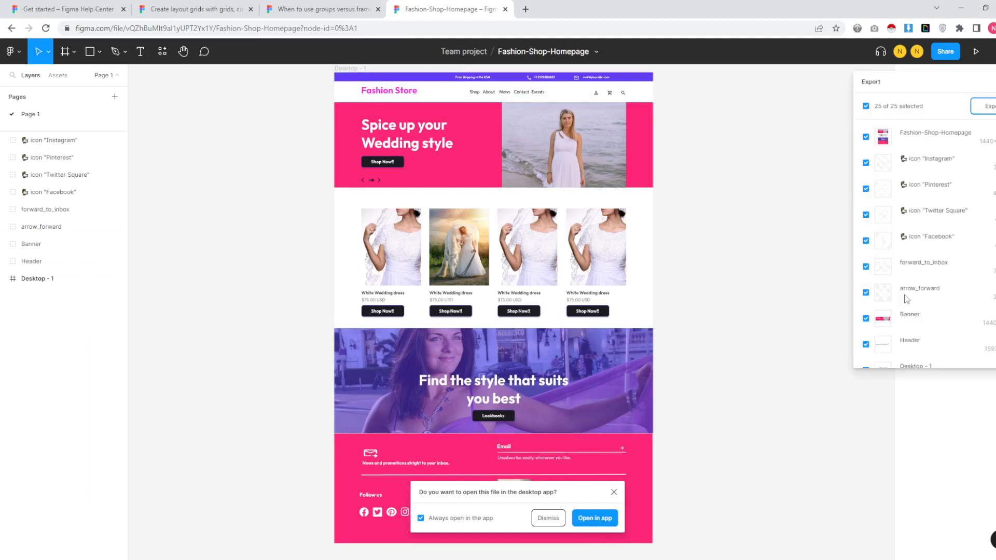
scroll(932, 211, "down", 4)
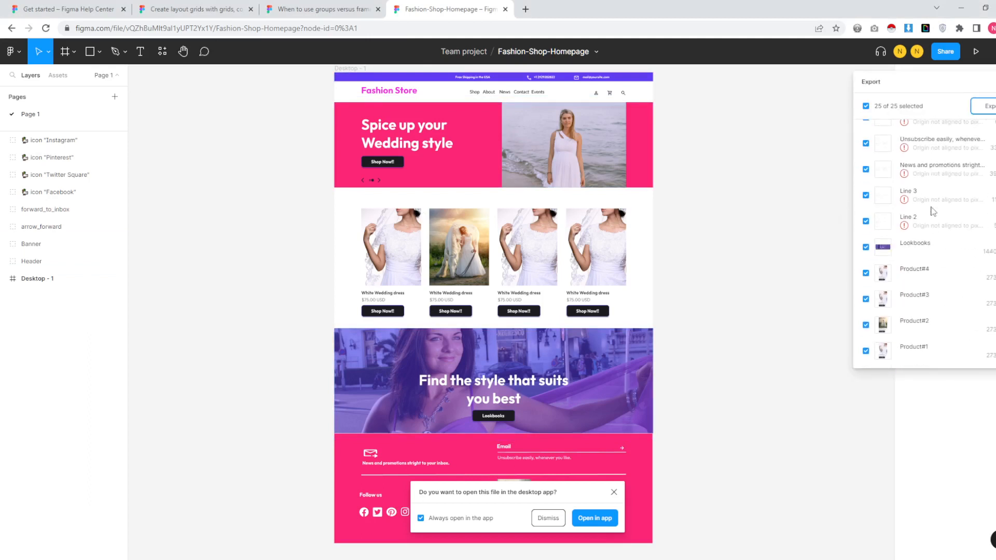
scroll(936, 209, "up", 5)
scroll(927, 172, "up", 4)
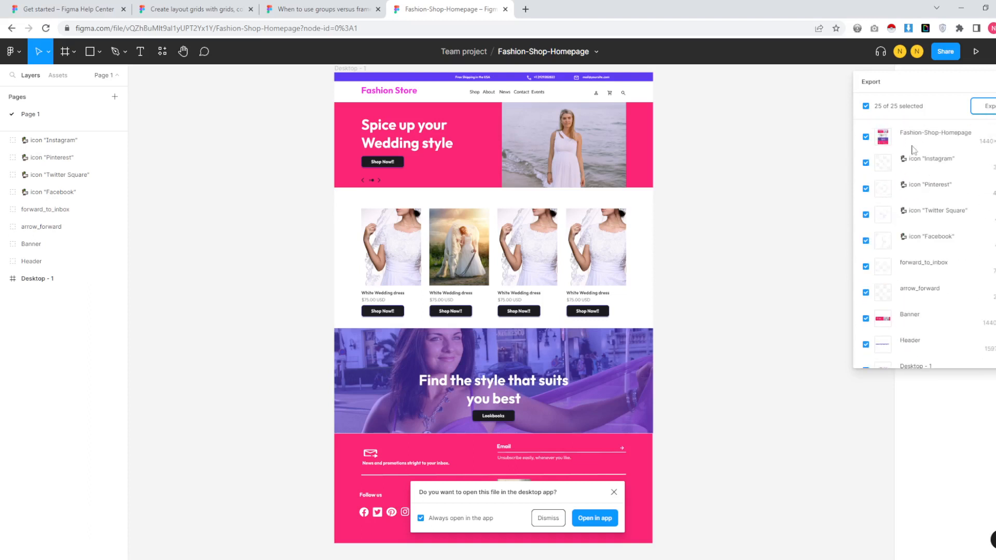
left_click(994, 110)
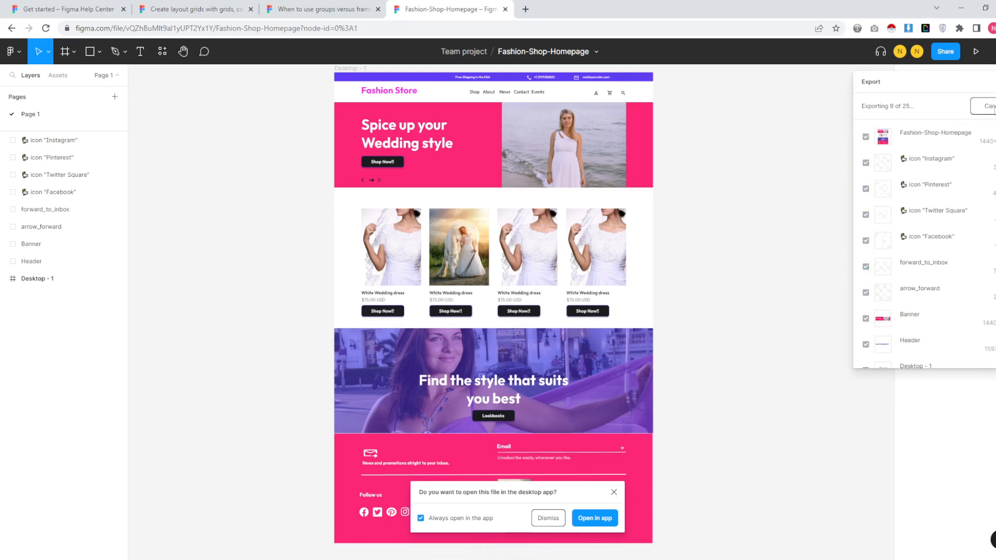
- Preview the exported Fashion-Shop-Homepage.png from the 25-PNG export folder in Photos
left_click(961, 9)
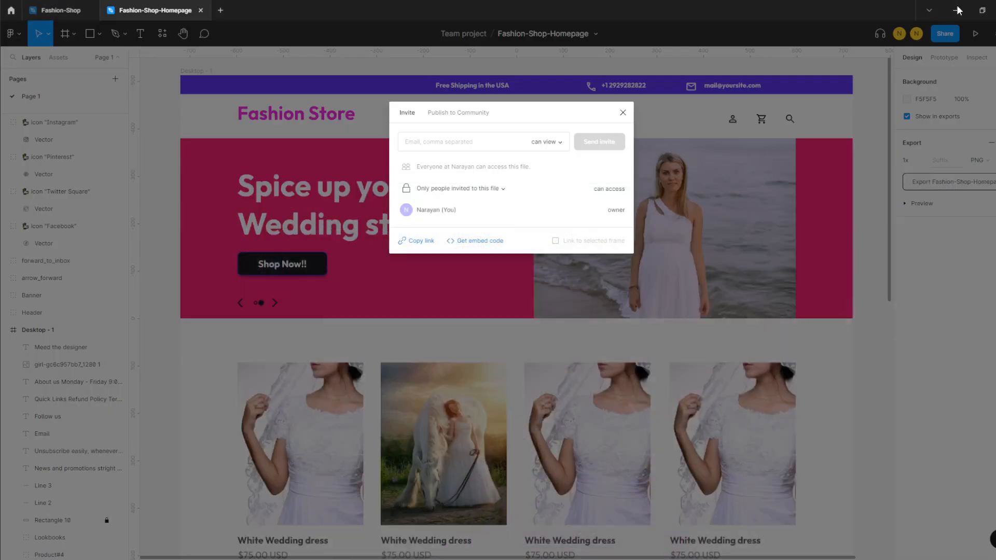
left_click(961, 11)
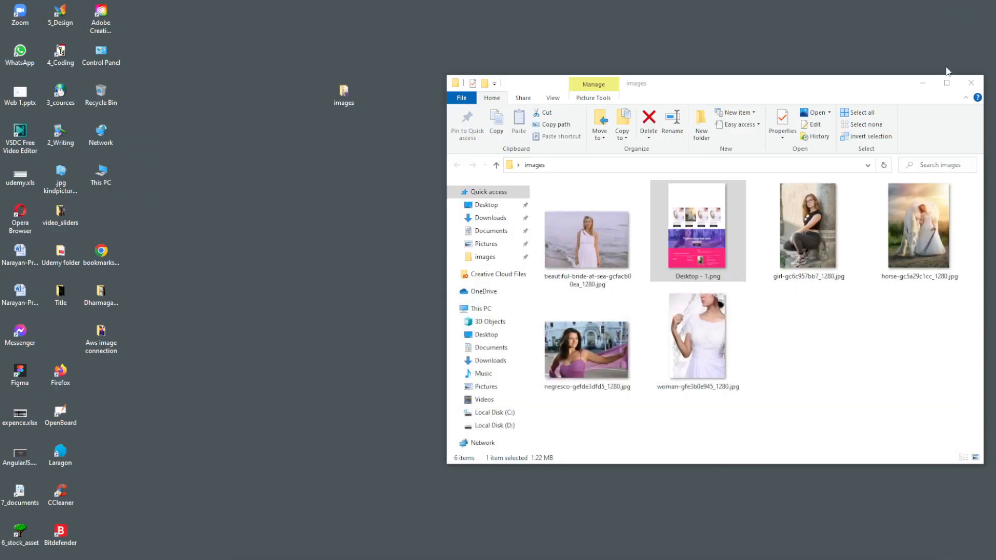
left_click(923, 83)
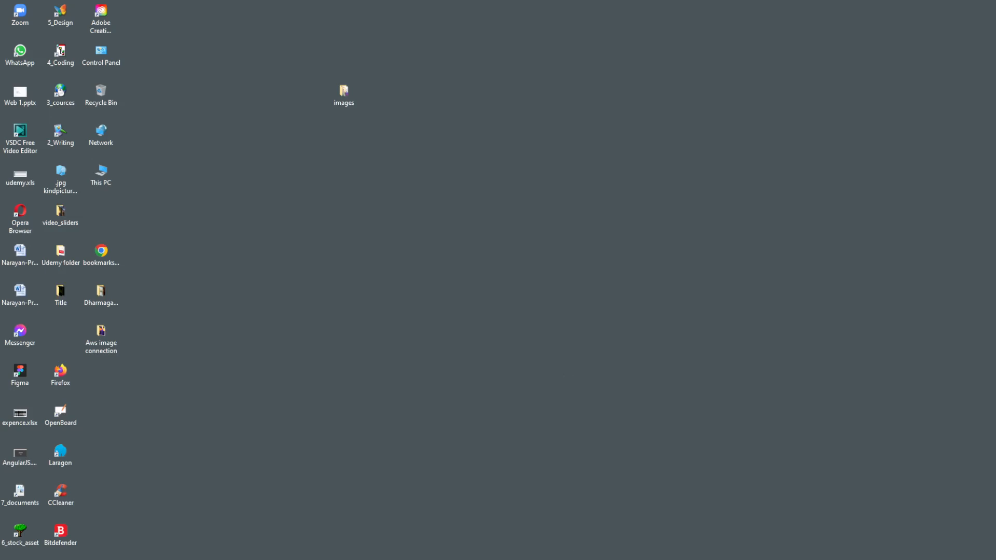
mouse_move(614, 551)
left_click(598, 532)
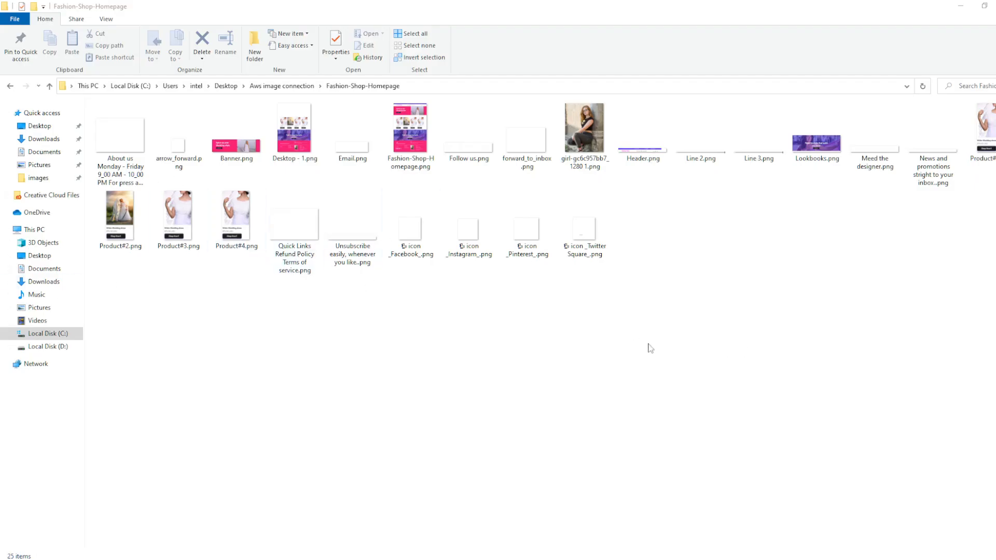
left_click(411, 140)
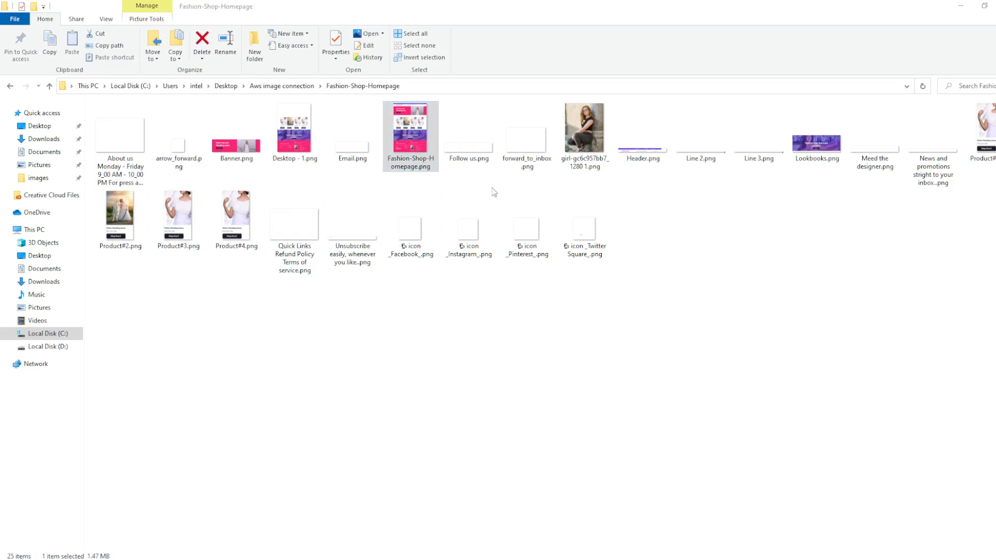
scroll(513, 320, "up", 2)
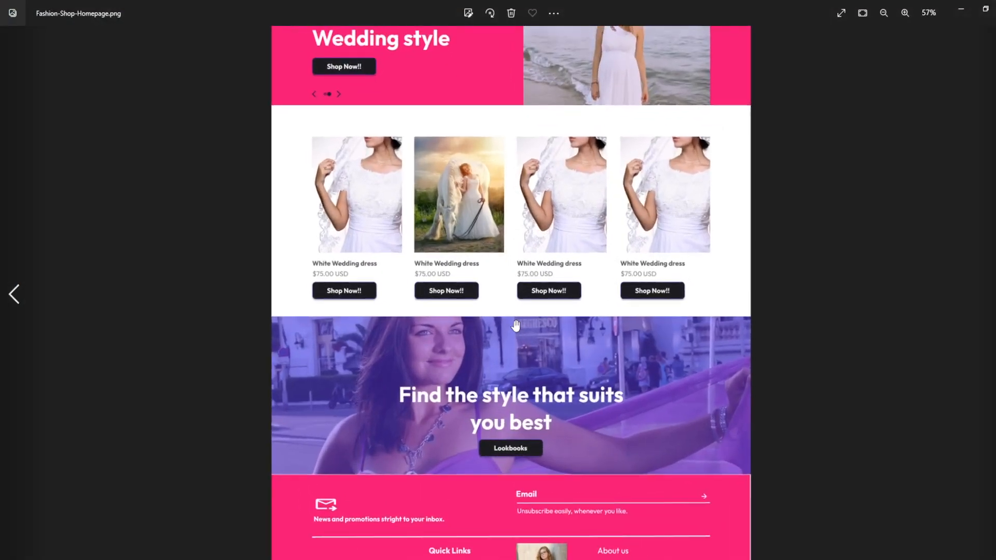
scroll(514, 319, "down", 2)
left_click(957, 9)
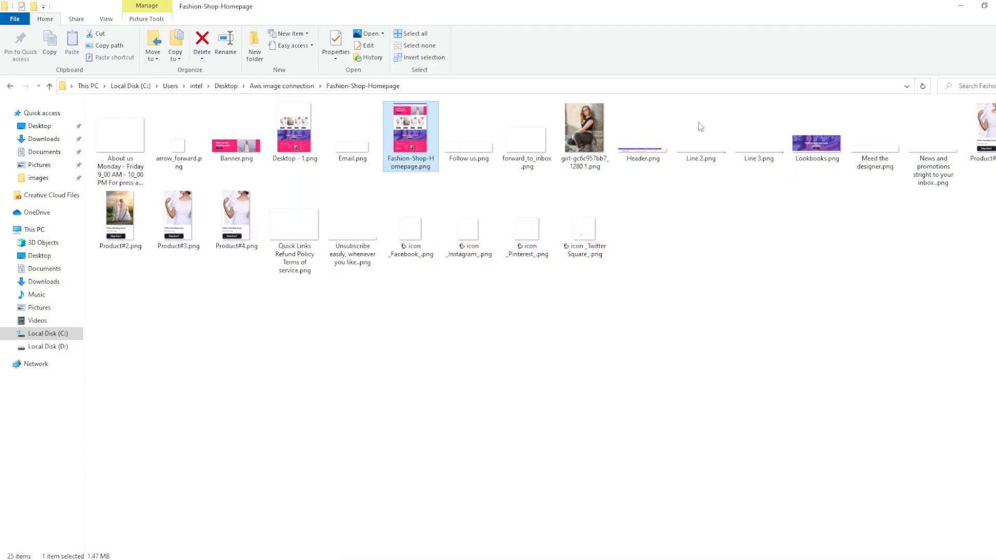
- Check which apps can open the PNG, then open a new blank Chrome tab
right_click(410, 121)
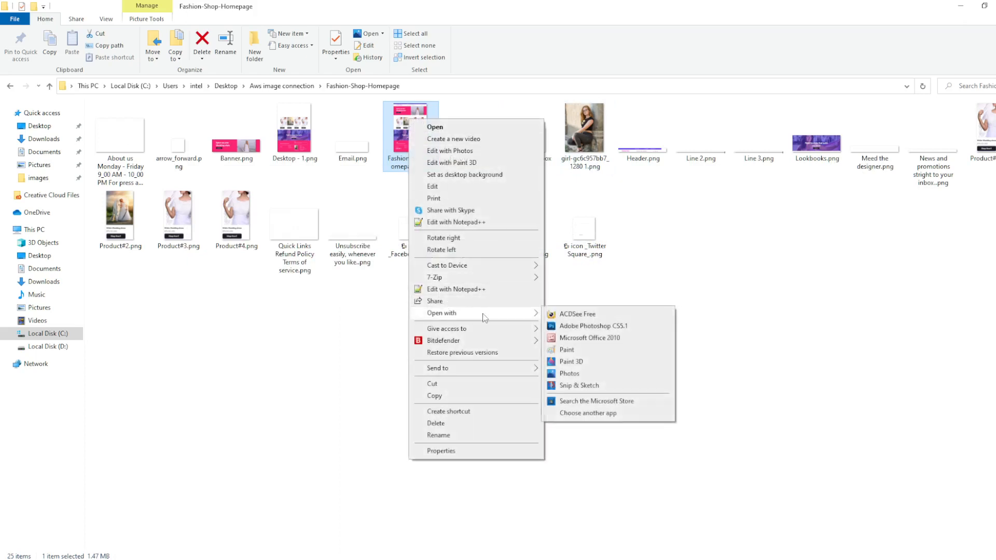
left_click(667, 274)
left_click(611, 559)
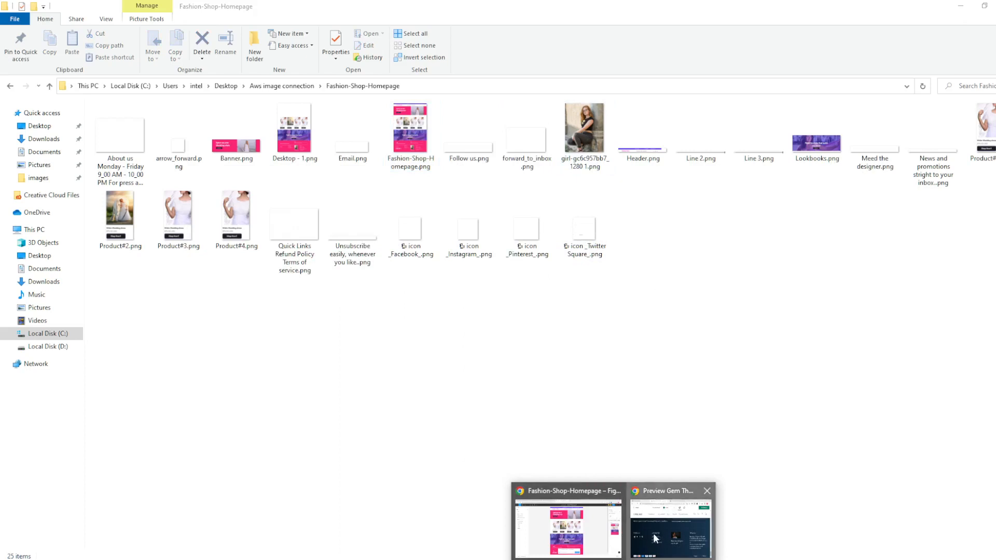
left_click(568, 527)
left_click(524, 9)
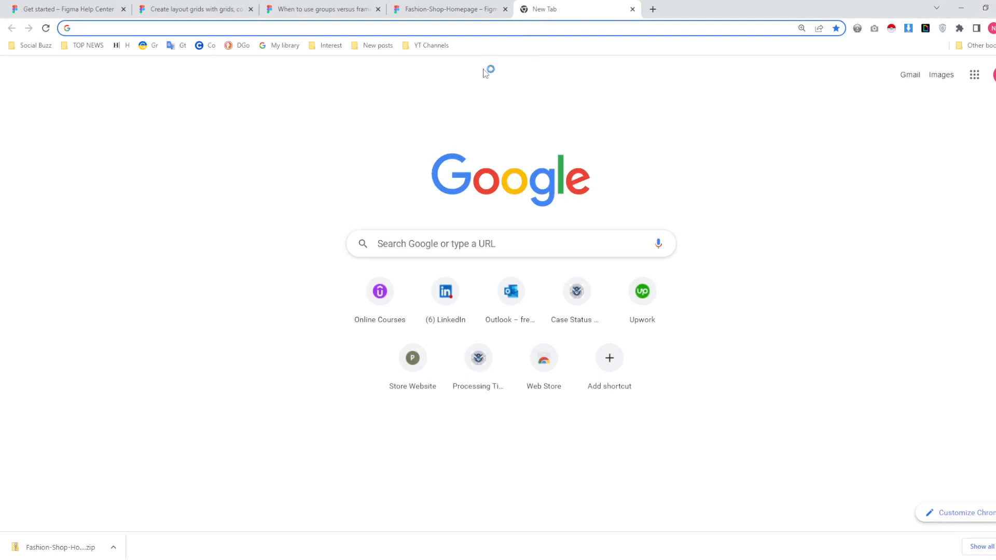
- Open Fashion-Shop-Homepage.png from Desktop > Aws image connection in Chrome at full size
key("ctrl+o")
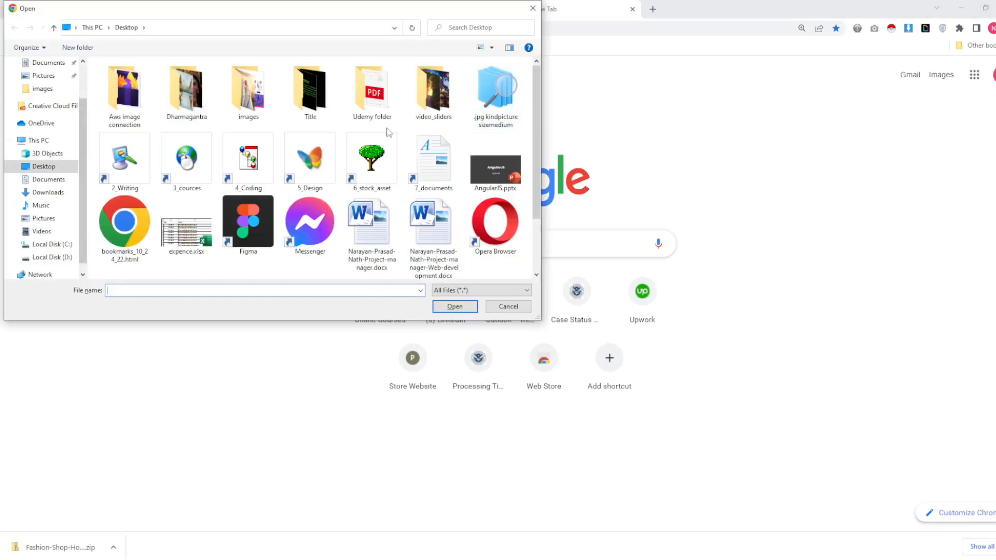
left_click(61, 88)
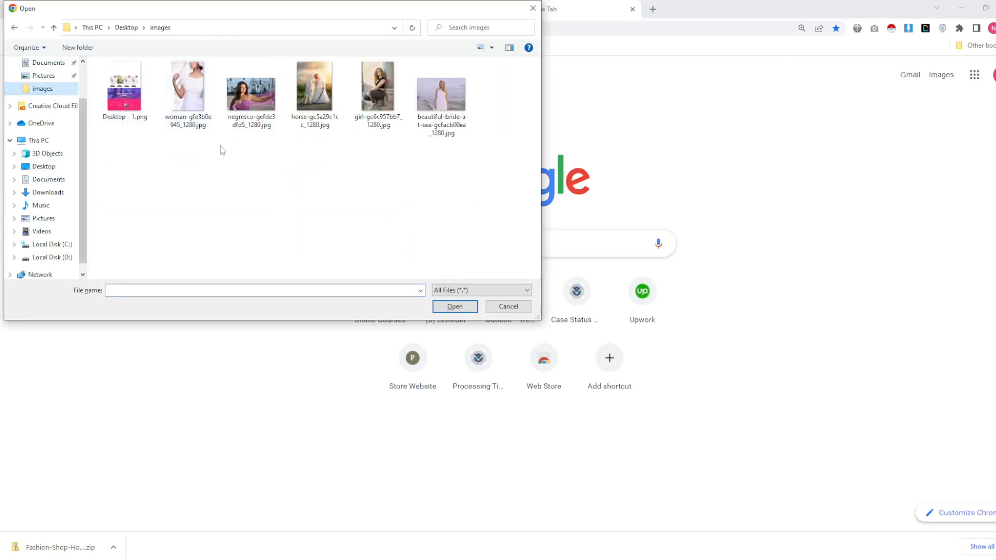
scroll(51, 70, "up", 1)
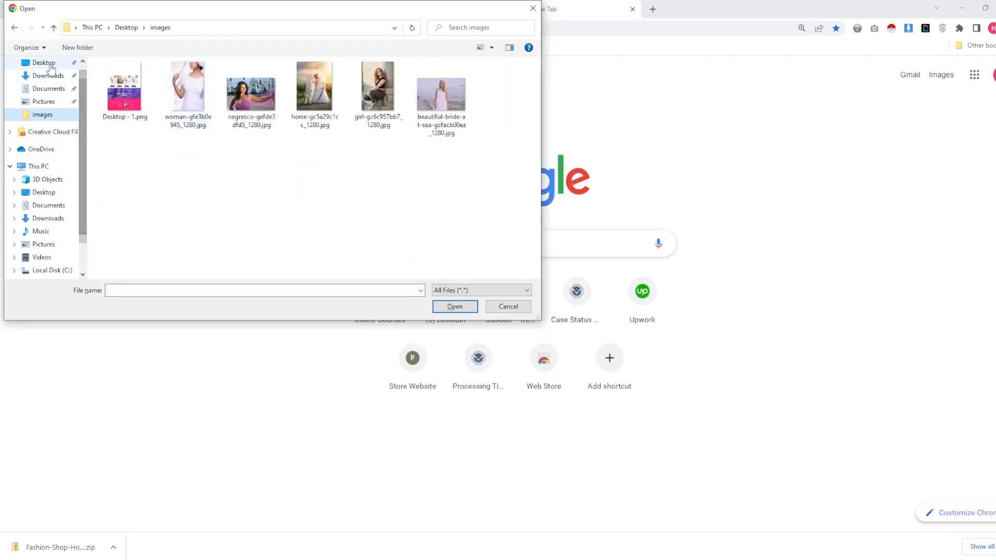
left_click(46, 63)
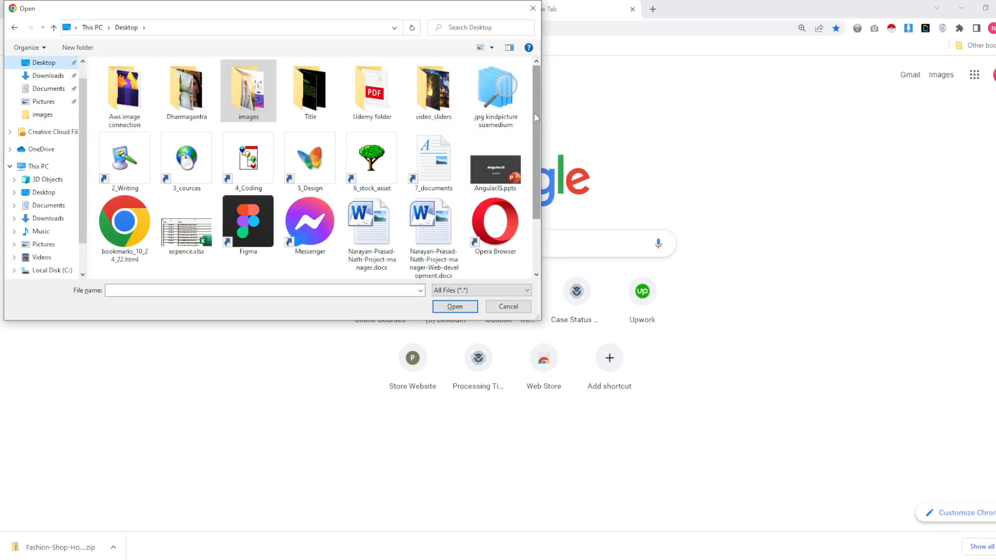
scroll(534, 113, "down", 2)
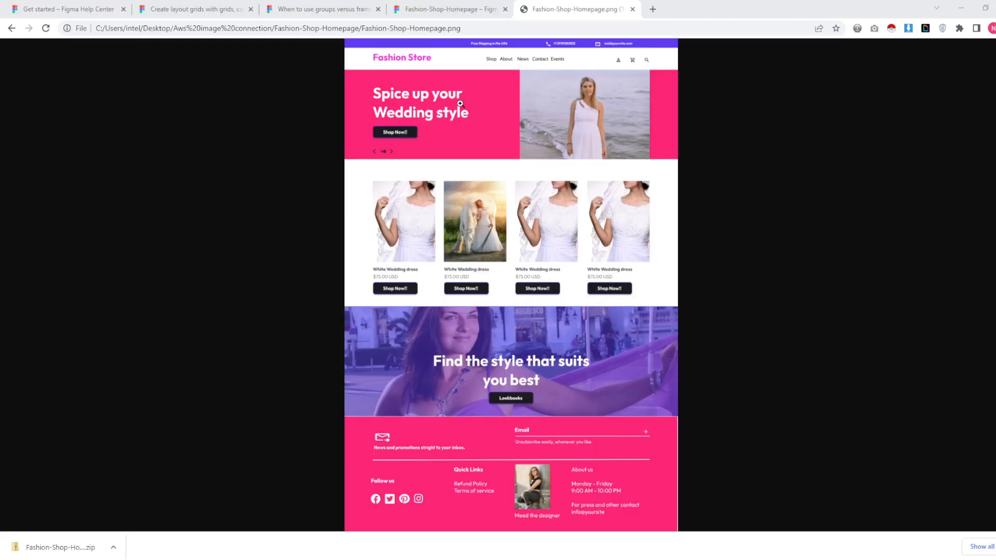
left_click(460, 103)
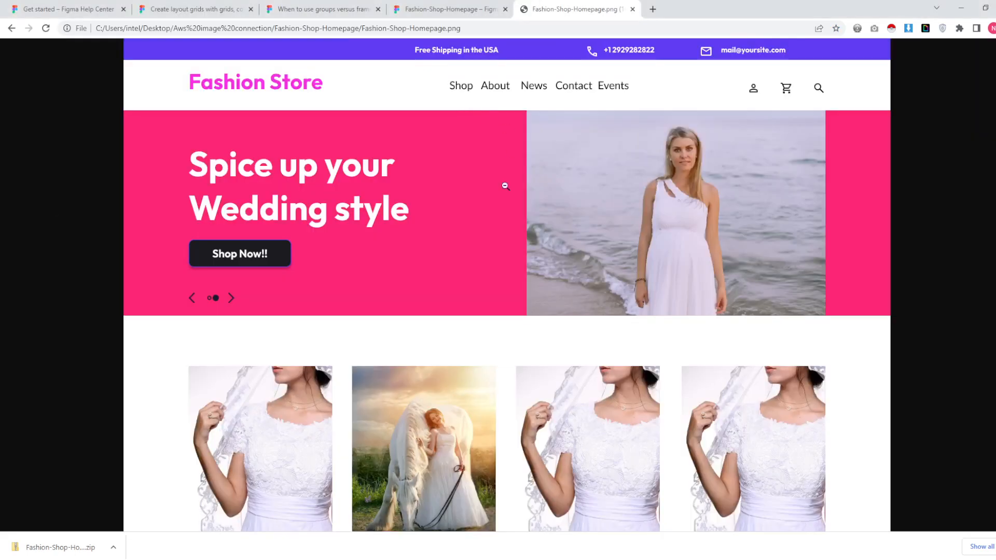
- Scroll through the exported homepage image from header to footer to review it
scroll(412, 228, "down", 4)
scroll(412, 228, "up", 4)
scroll(412, 229, "down", 11)
scroll(412, 228, "up", 5)
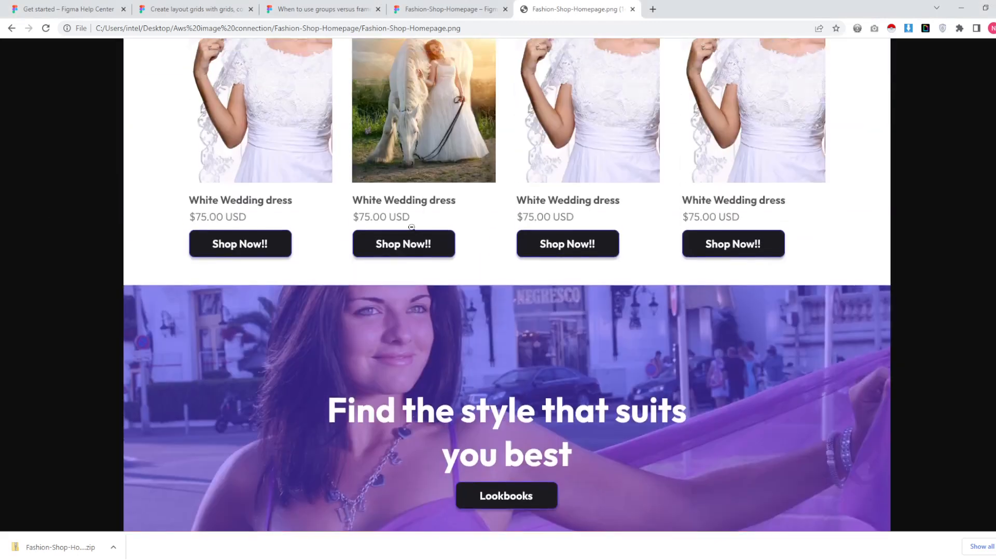
scroll(411, 227, "up", 6)
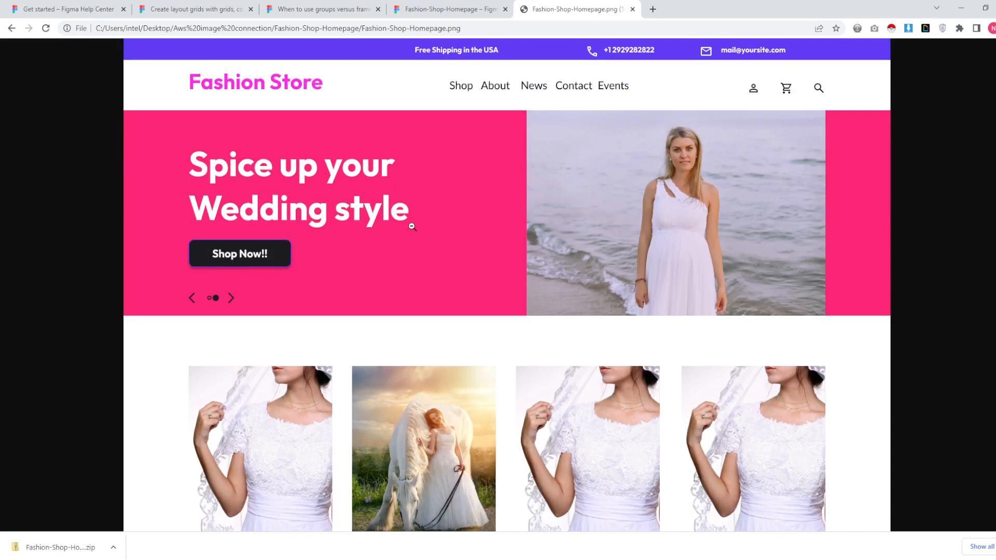
scroll(439, 270, "down", 12)
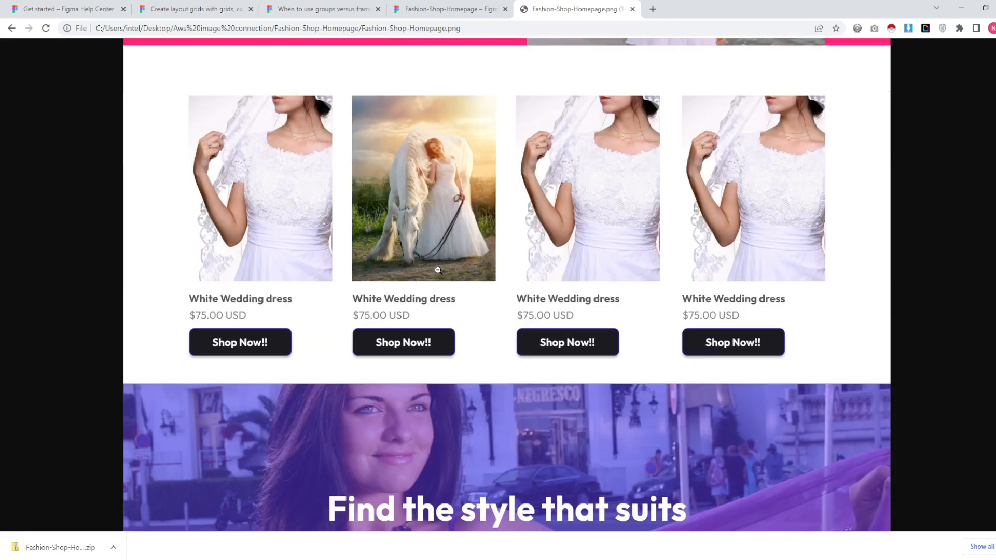
scroll(688, 301, "up", 12)
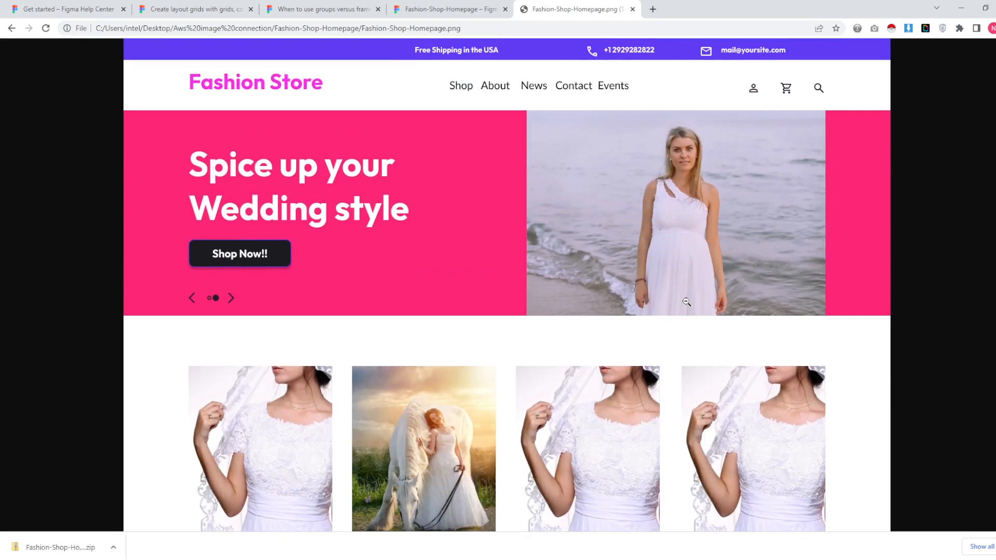
scroll(686, 302, "down", 12)
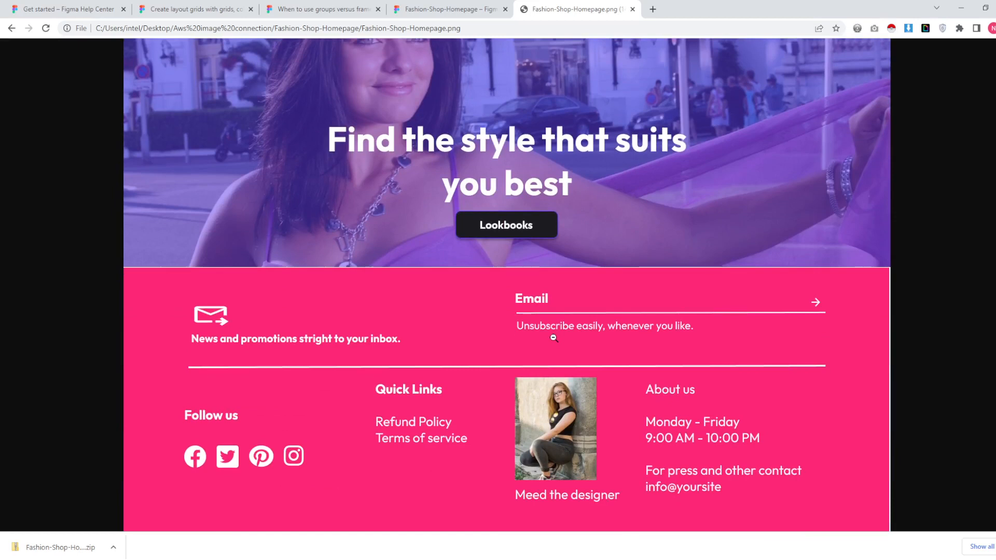
scroll(554, 339, "up", 12)
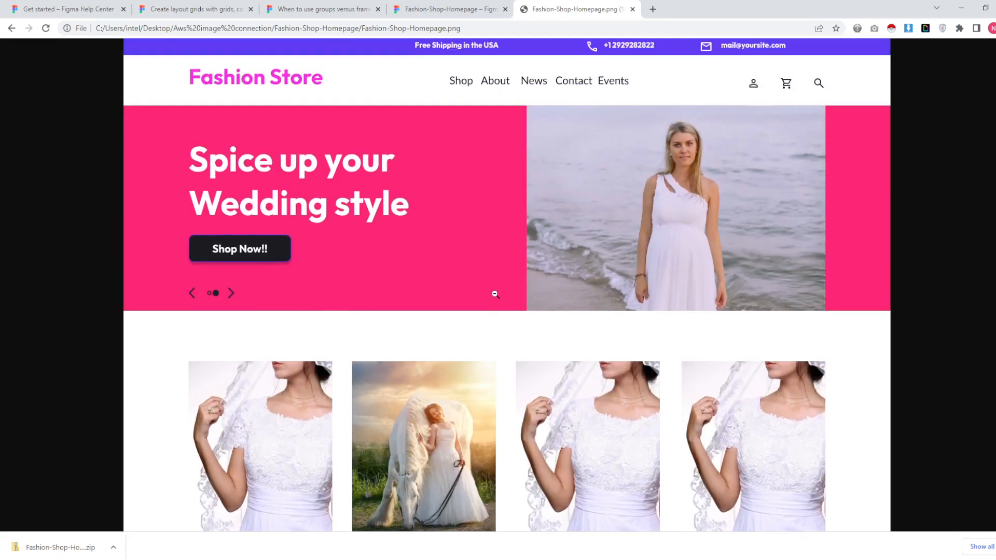
scroll(495, 294, "down", 1)
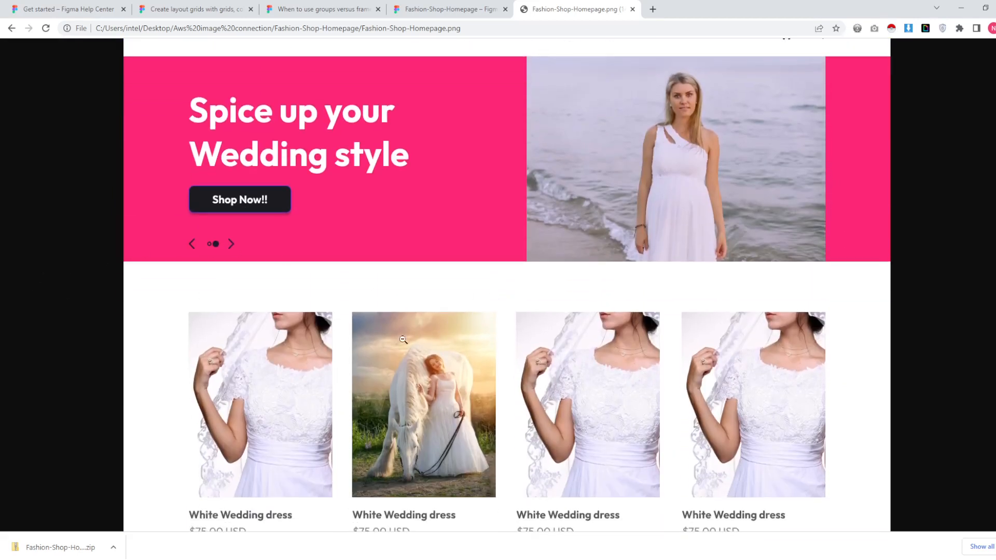
scroll(548, 315, "up", 1)
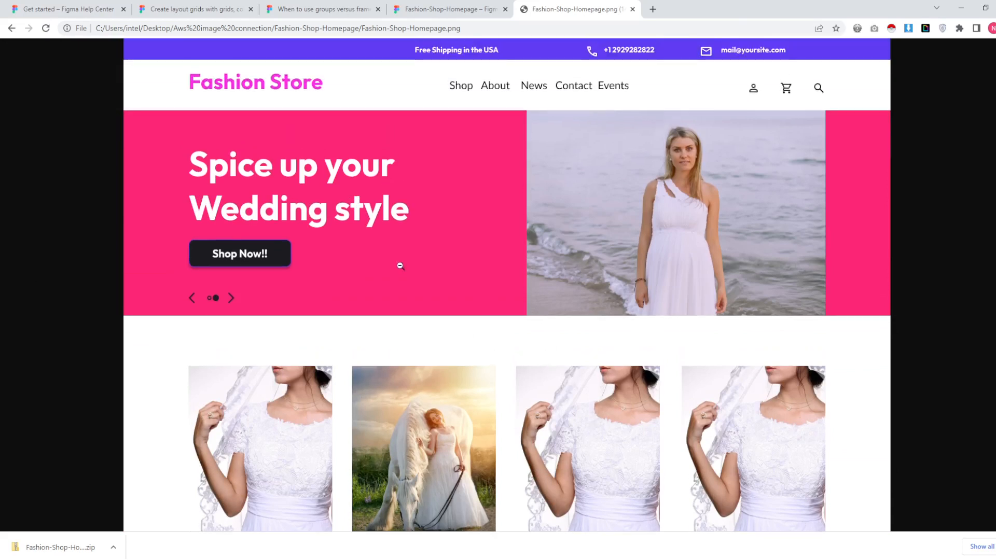